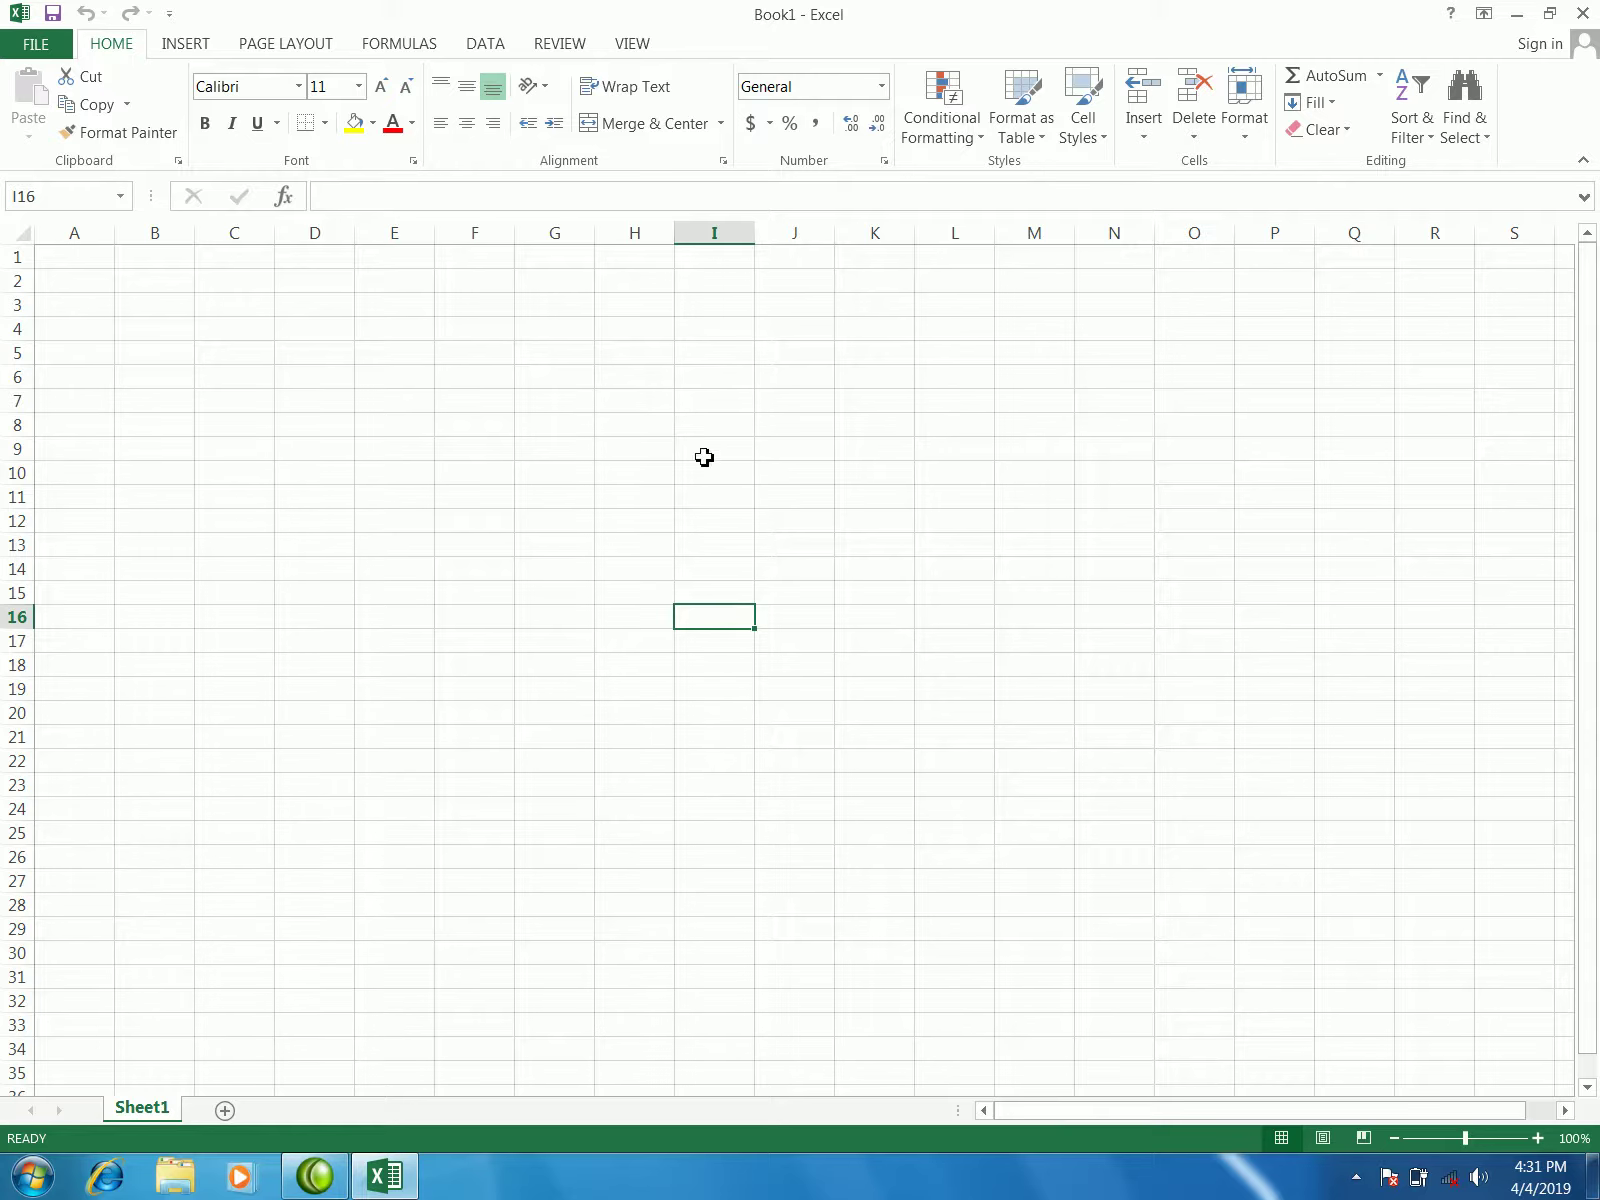
Step: Browse the table style, cell style and conditional formatting presets on the Home ribbon
left_click(626, 430)
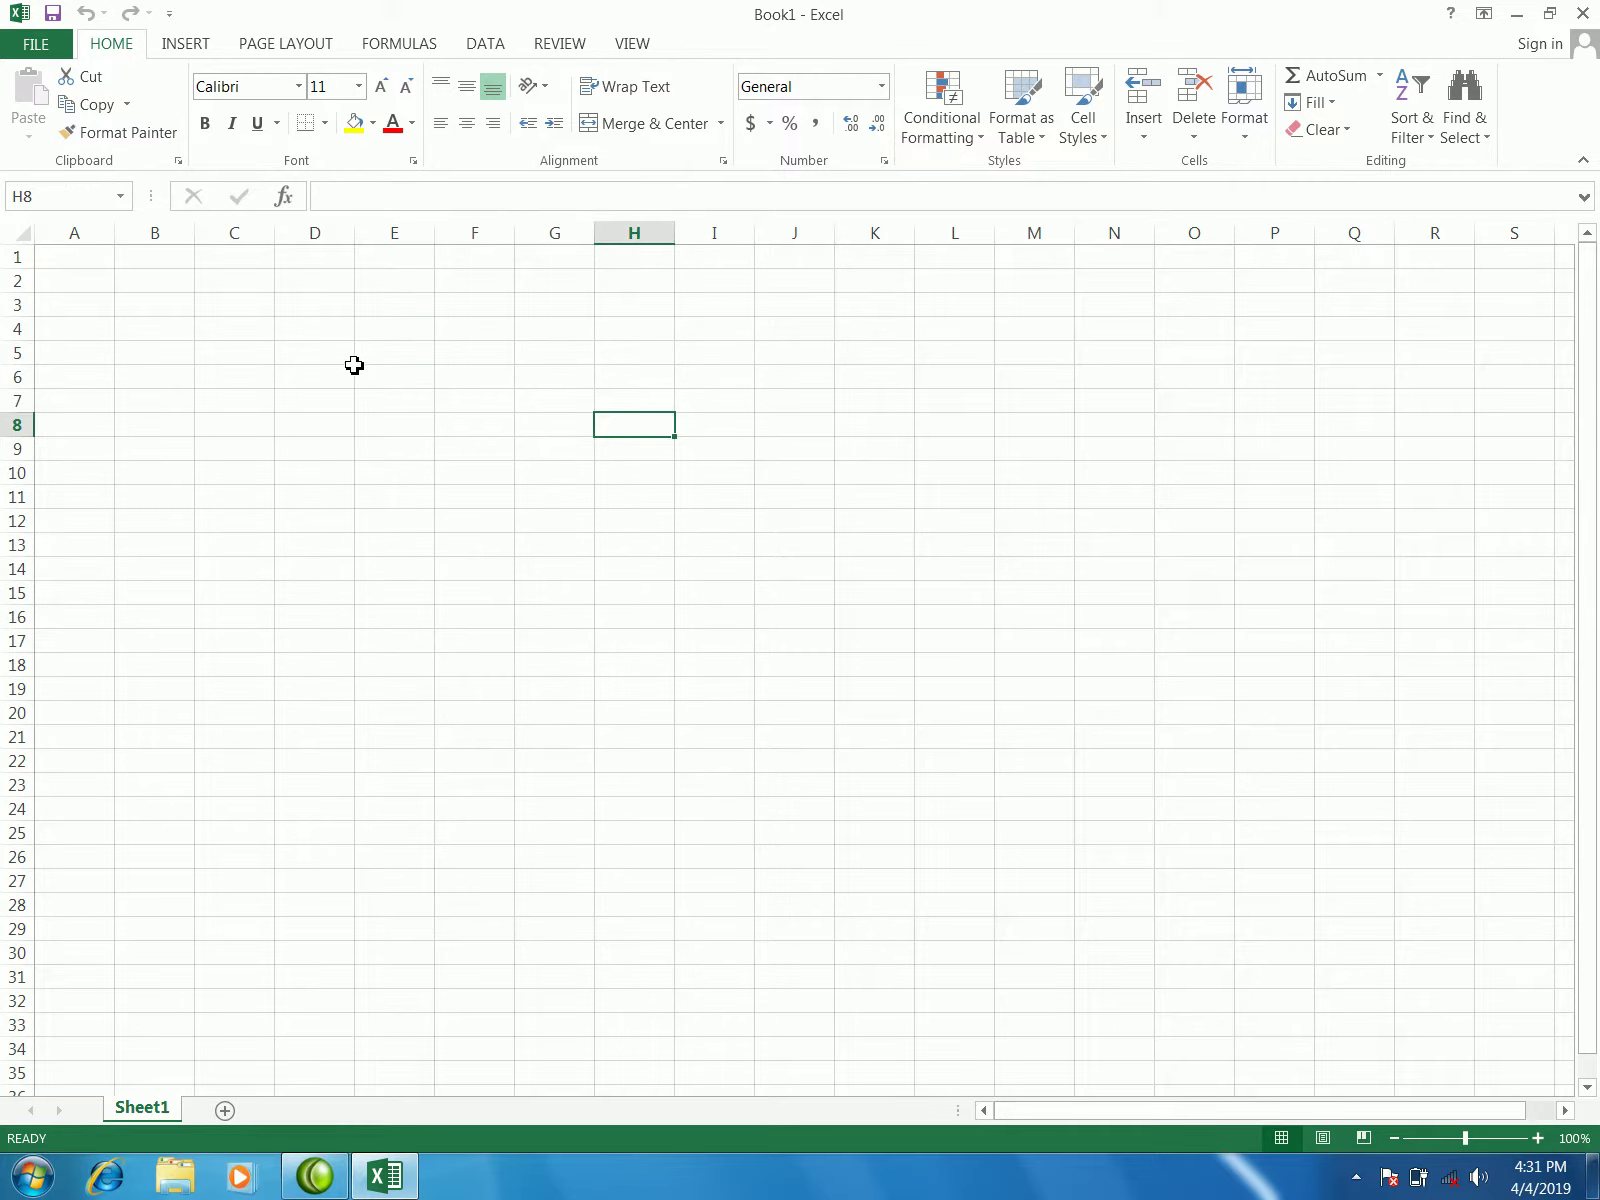
left_click_drag(325, 341, 760, 575)
left_click(714, 497)
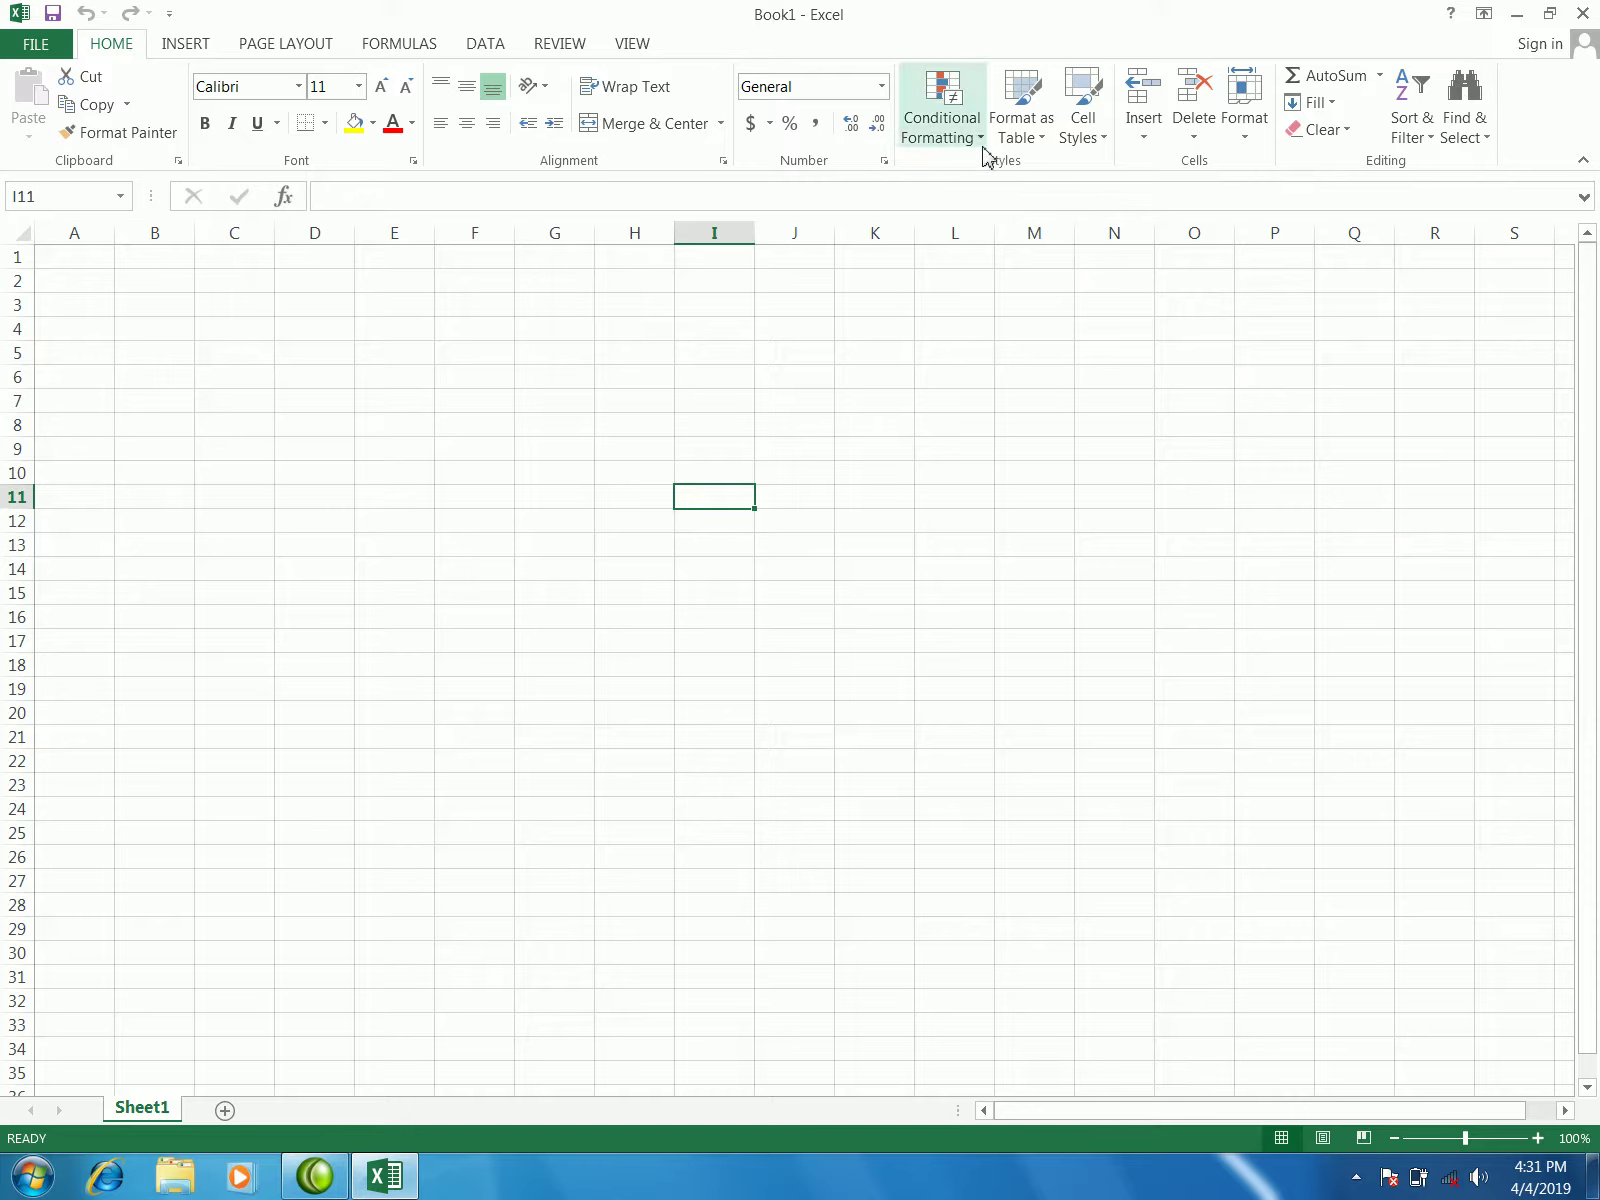
left_click(1050, 148)
left_click(1104, 148)
left_click(1106, 150)
left_click(757, 371)
left_click(975, 150)
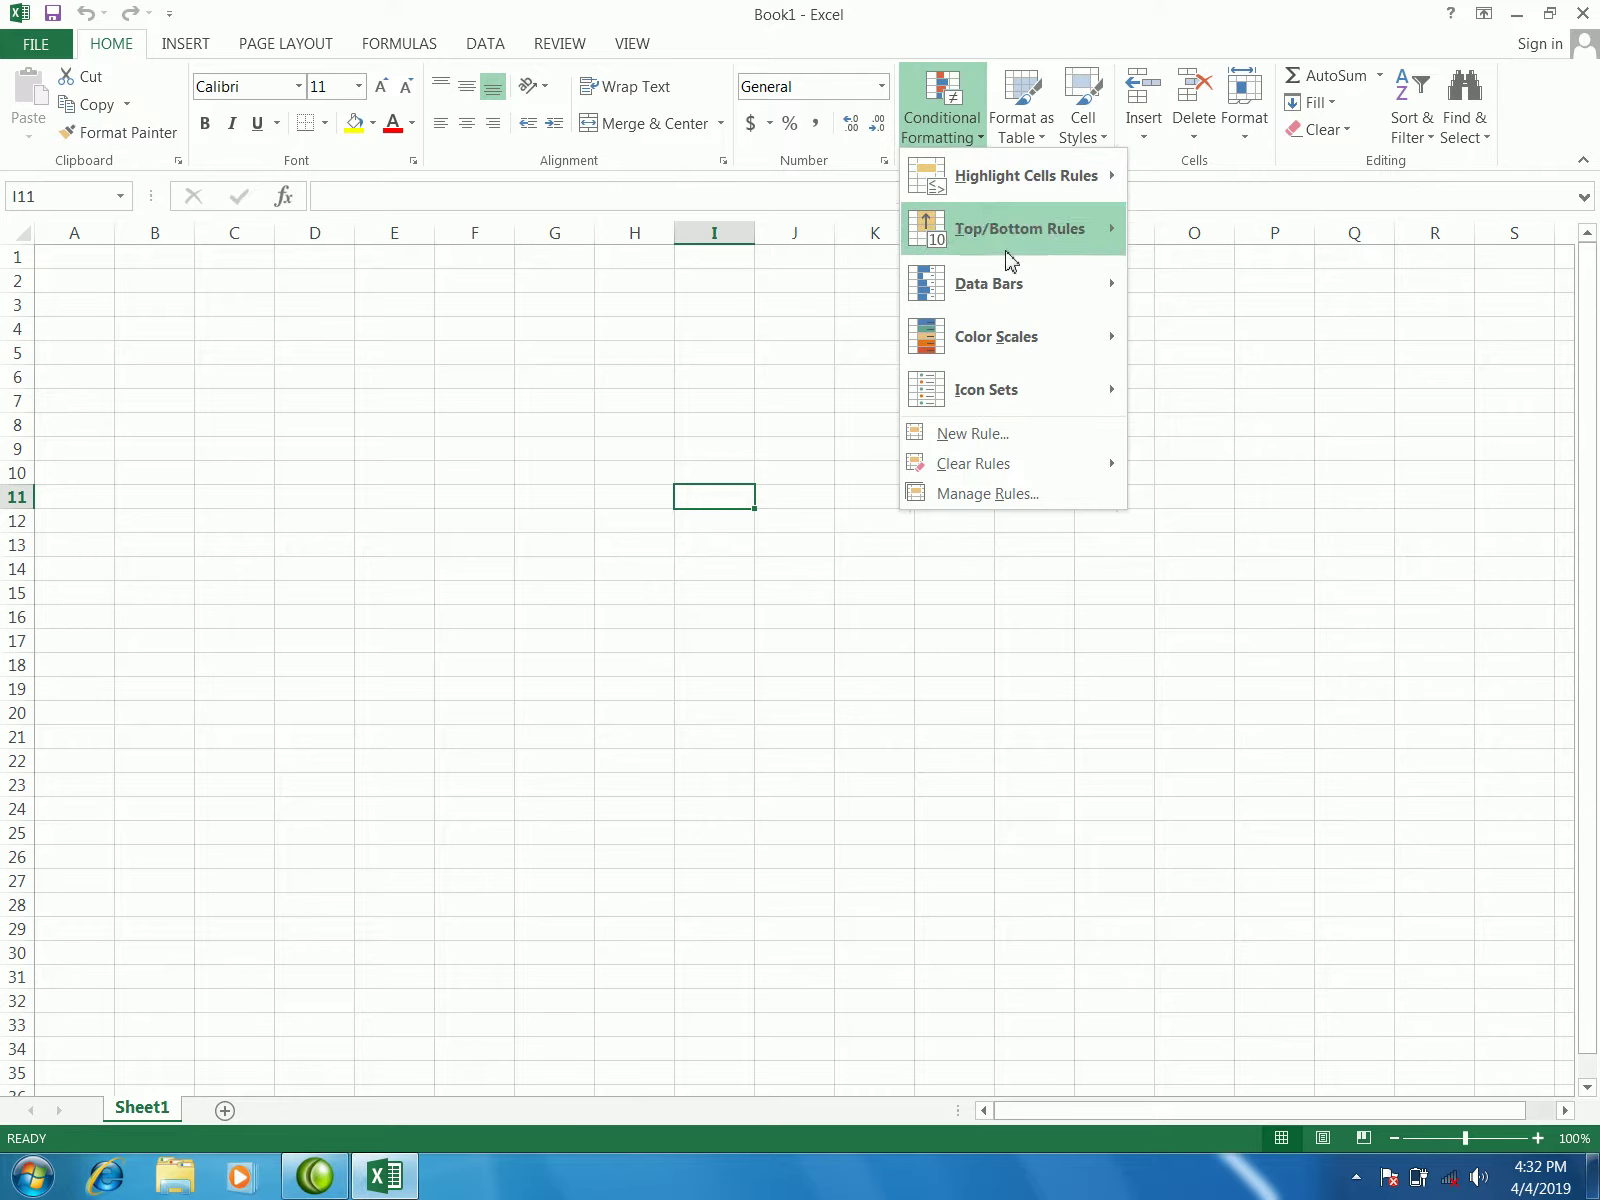
mouse_move(1025, 175)
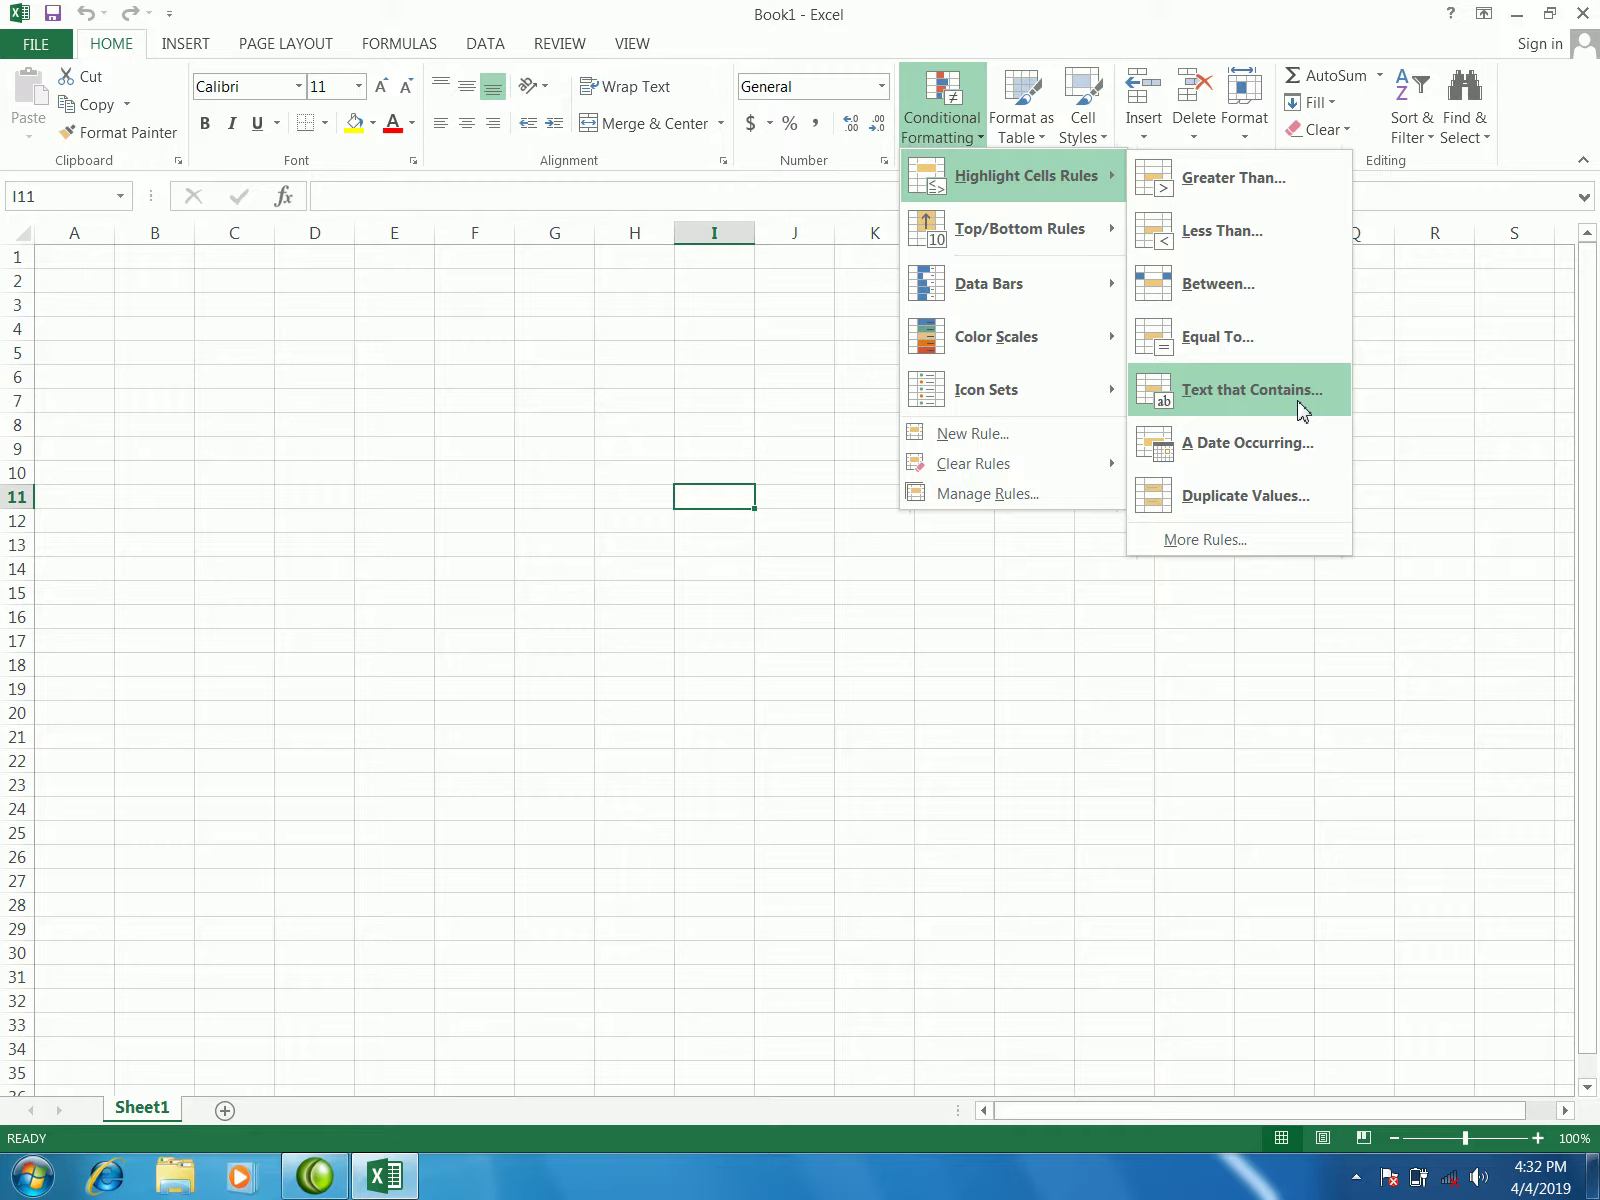
left_click(789, 407)
Step: Select a few ranges and look over the Insert, Delete and Format cell options
left_click(840, 449)
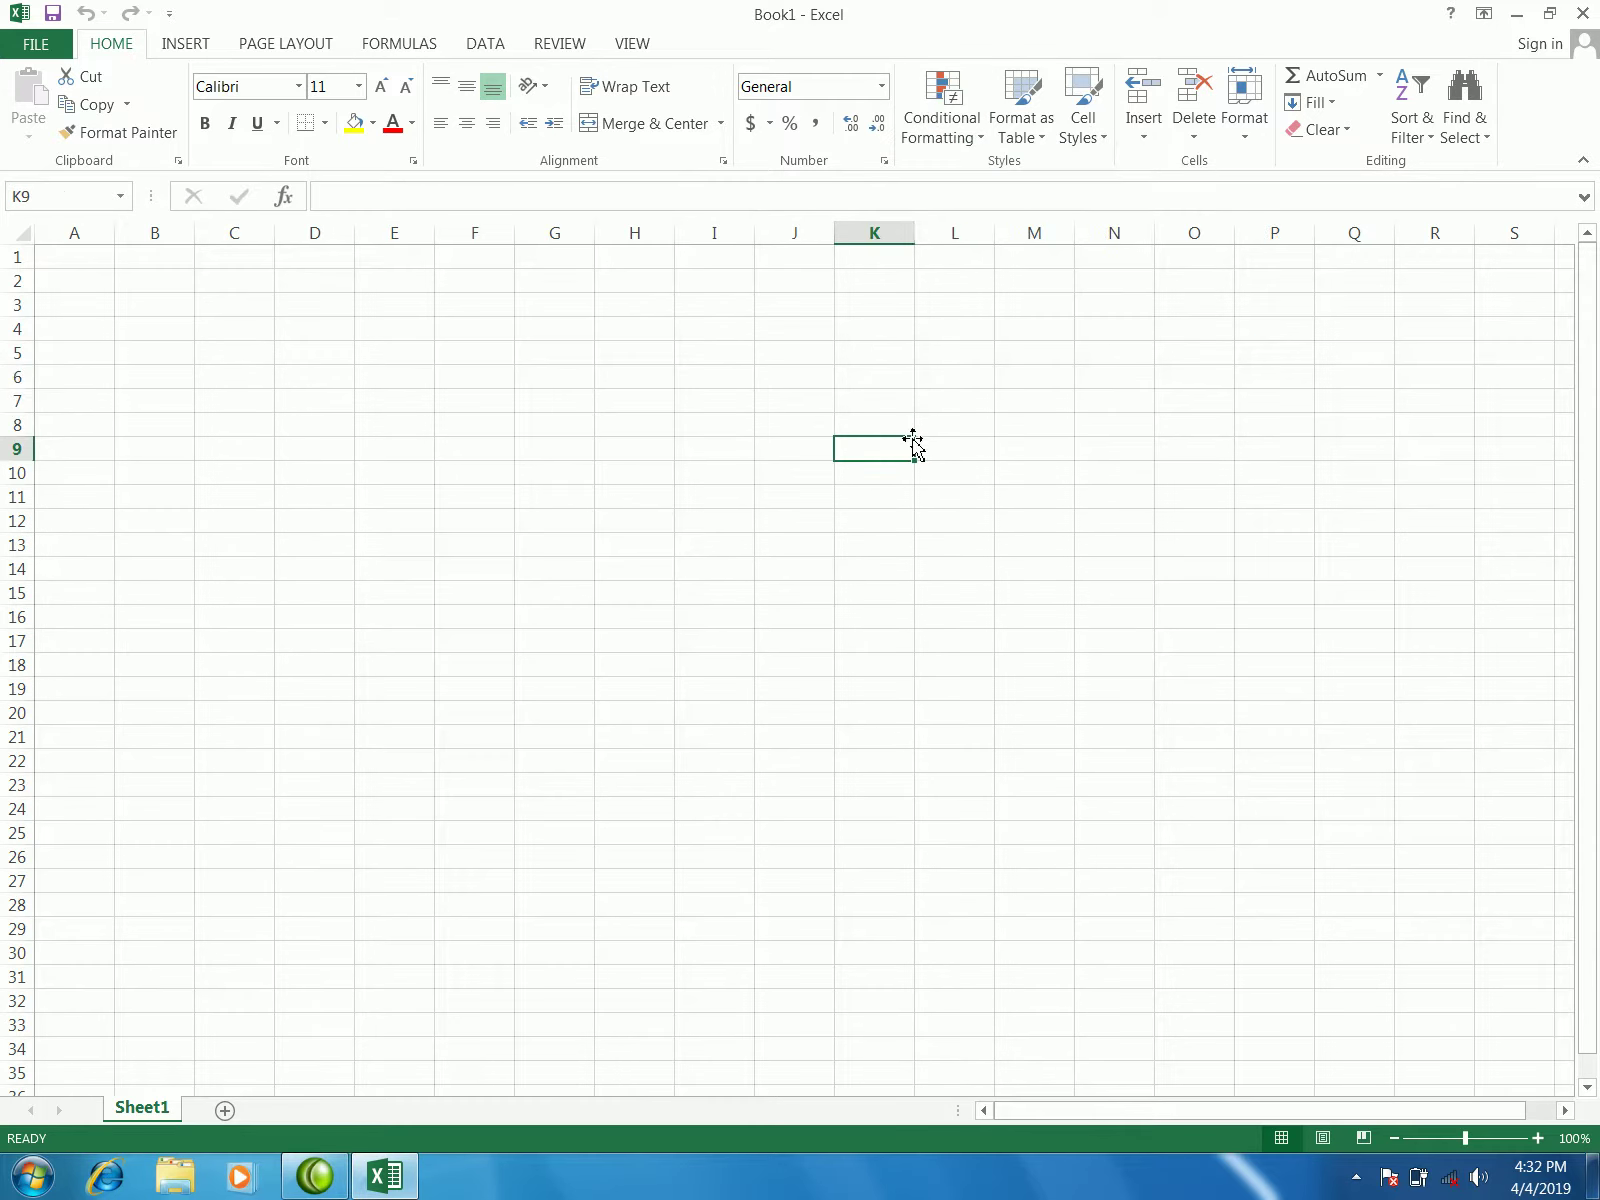
left_click_drag(913, 444, 886, 454)
left_click_drag(736, 357, 1005, 563)
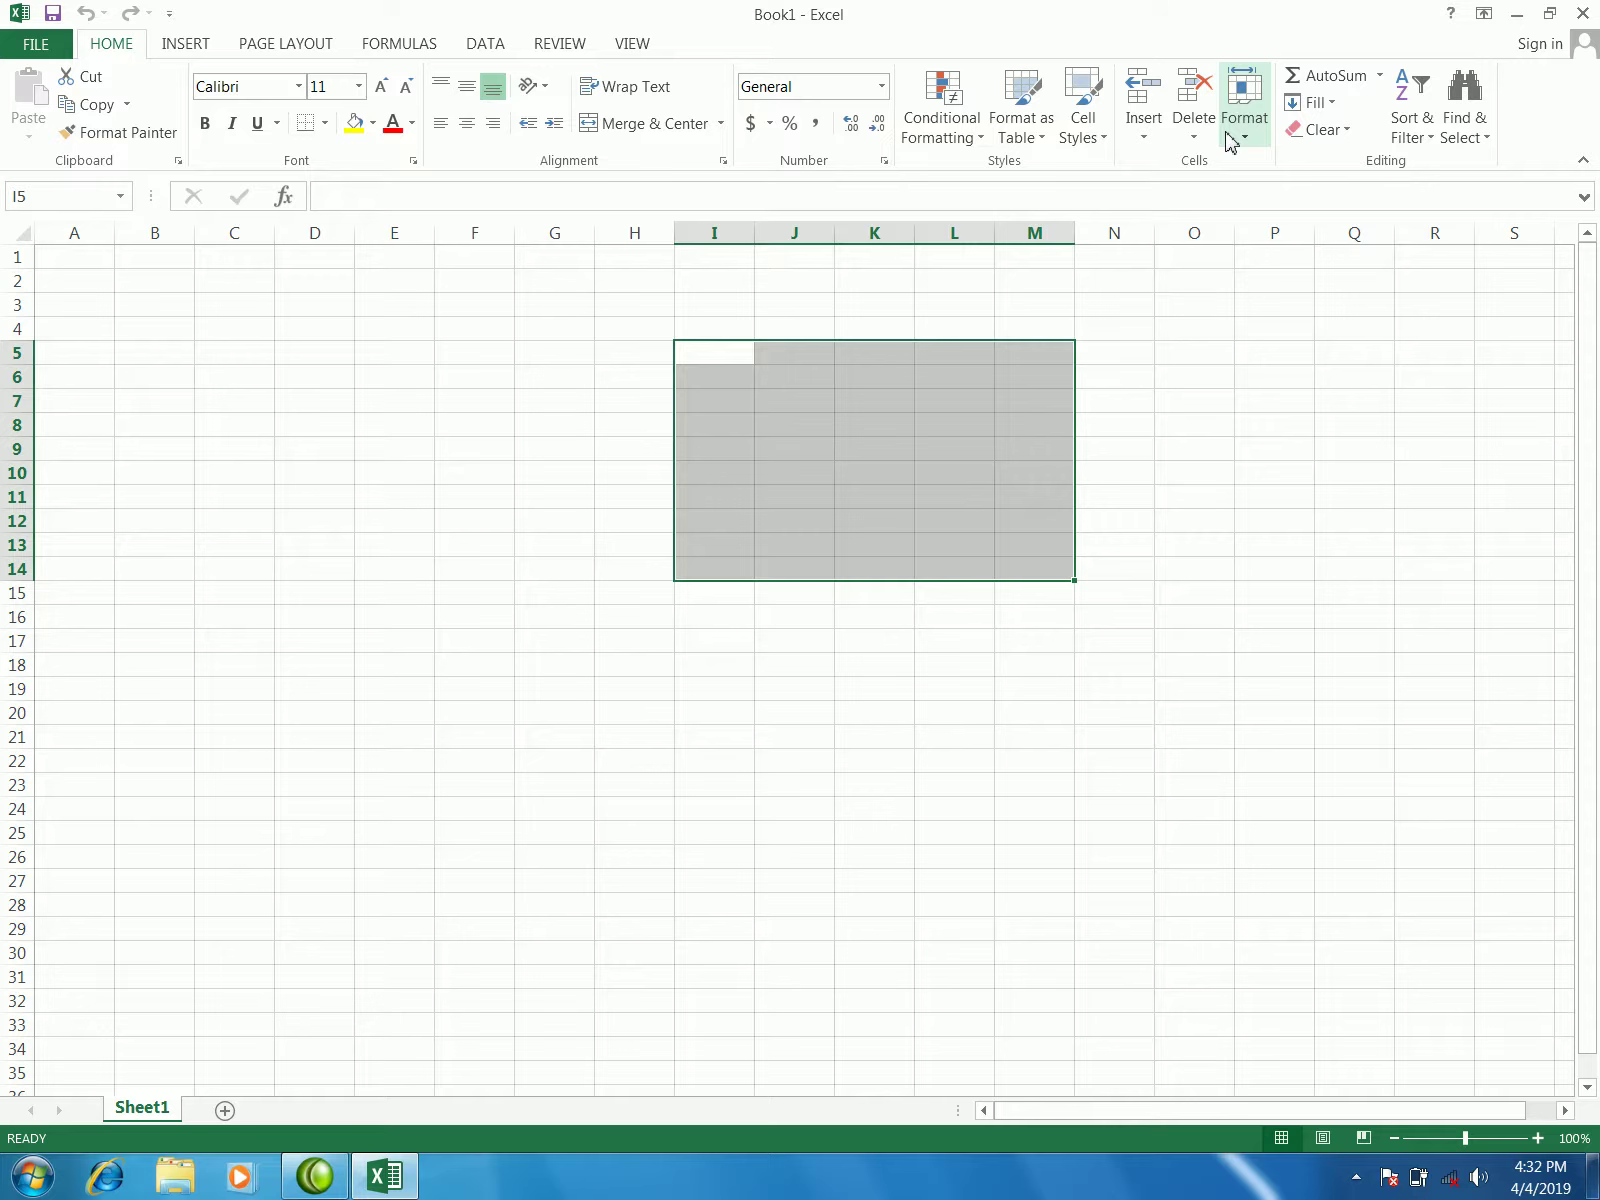
left_click(1145, 137)
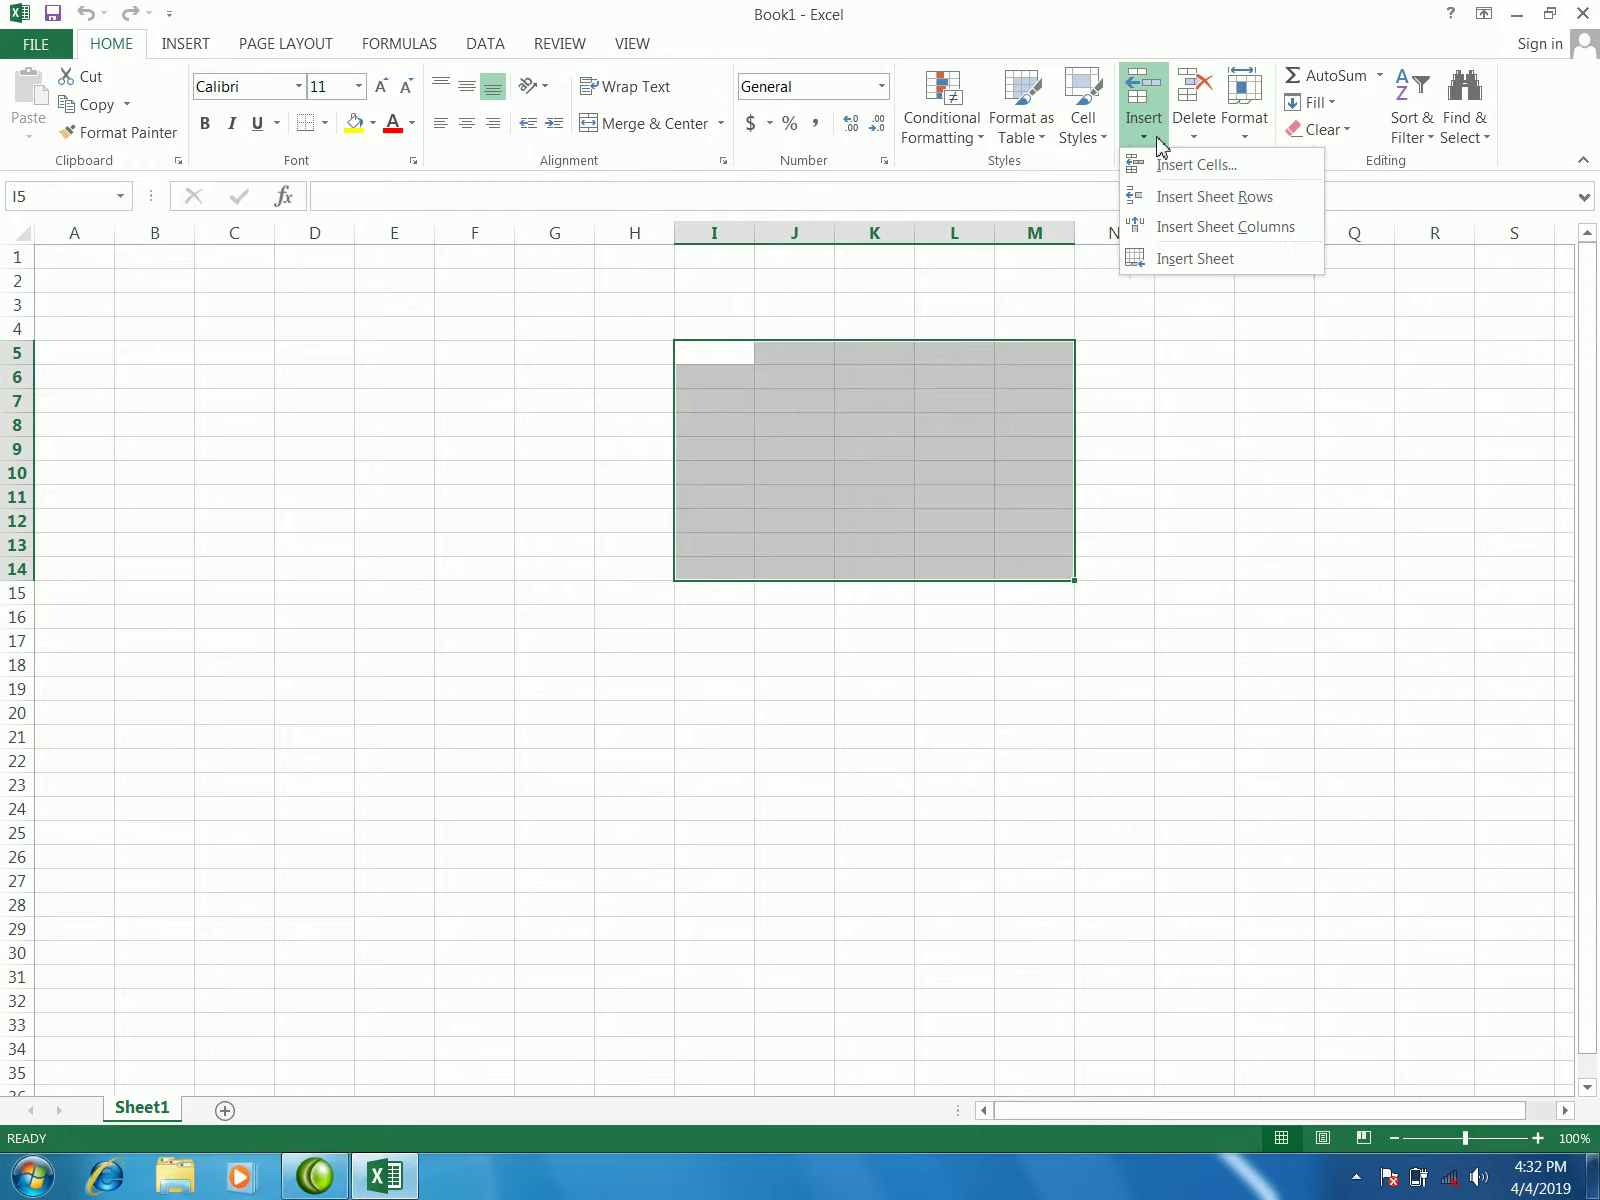
left_click(1194, 130)
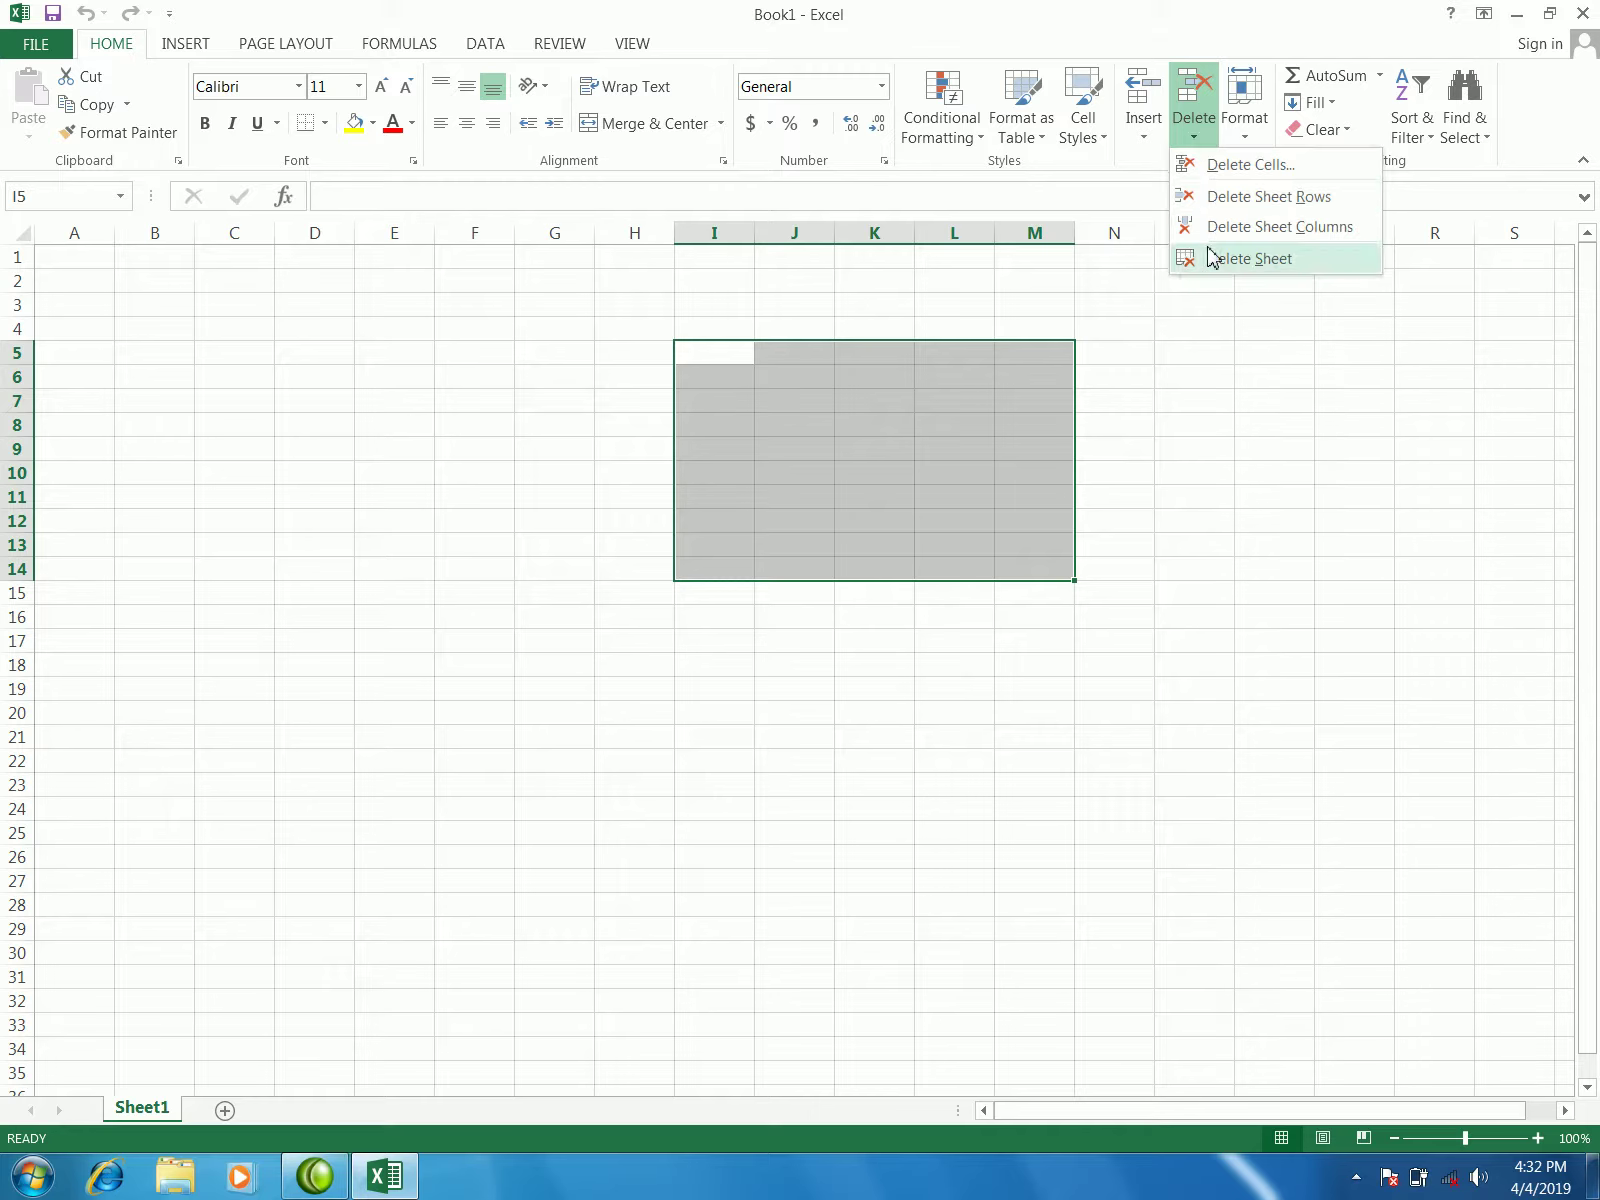
left_click(1244, 148)
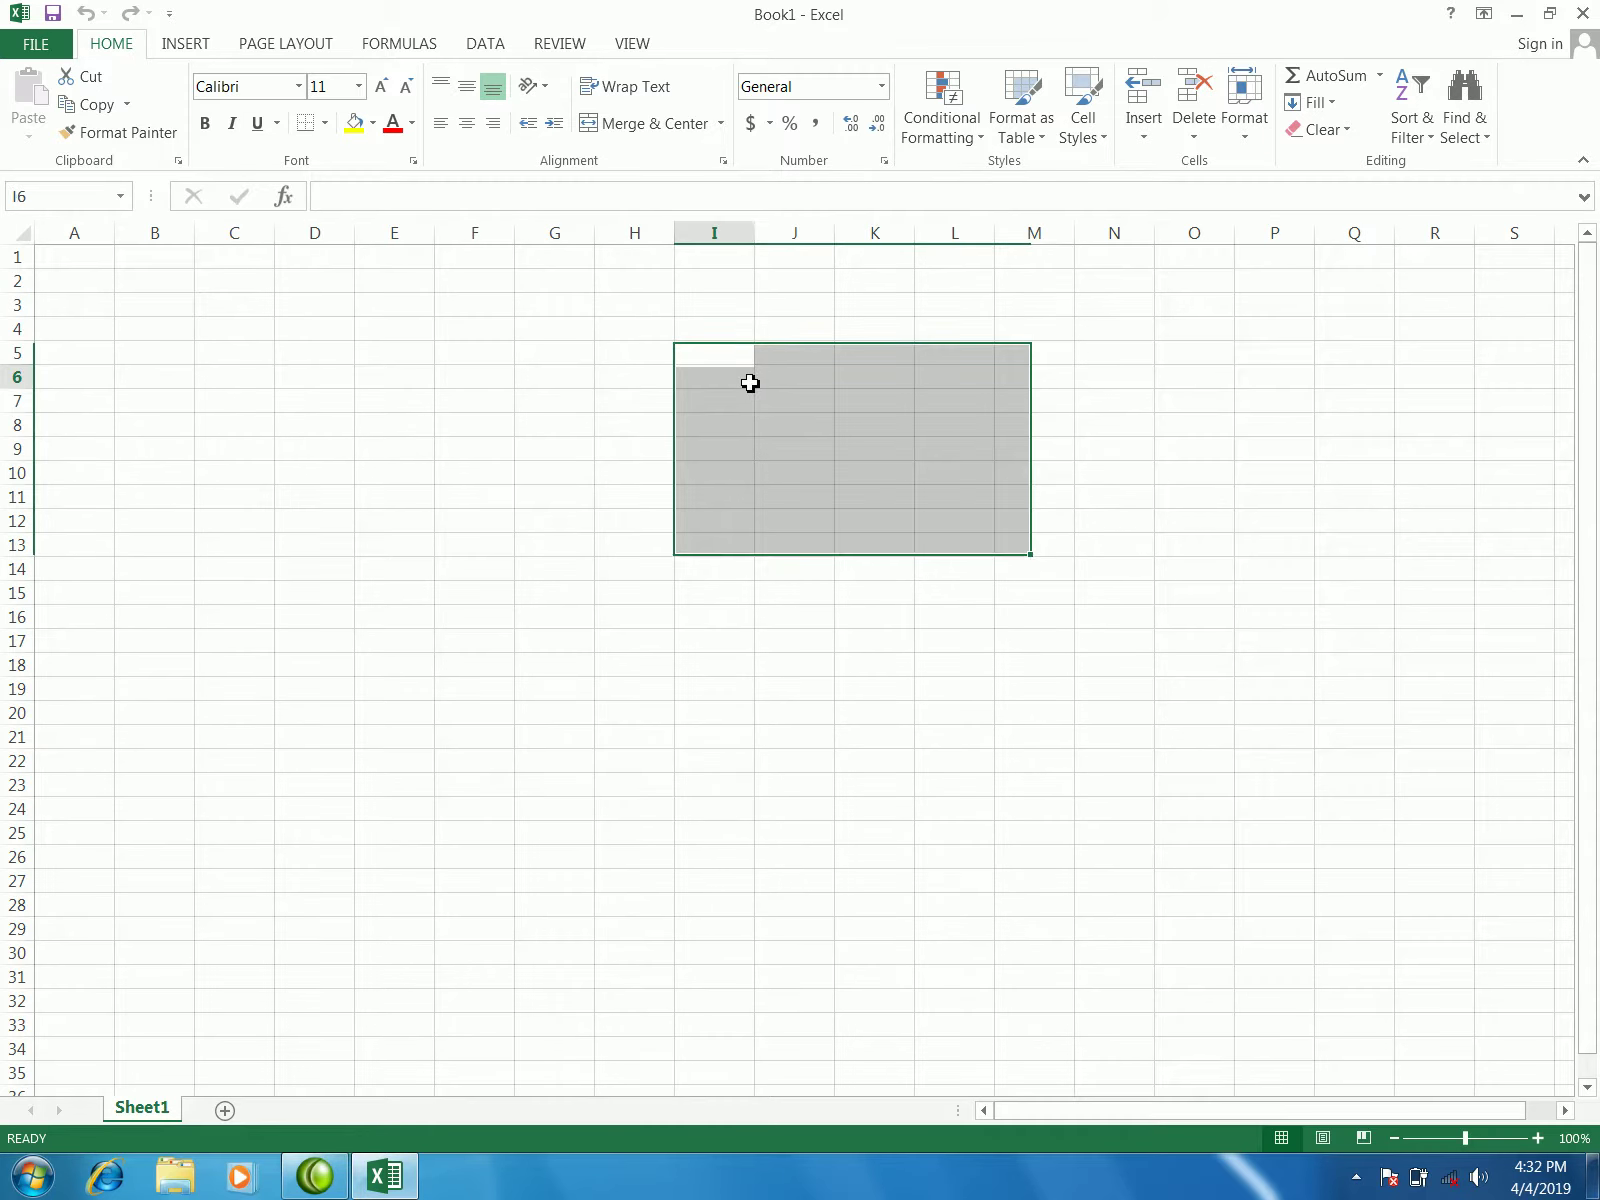
left_click_drag(401, 446, 732, 746)
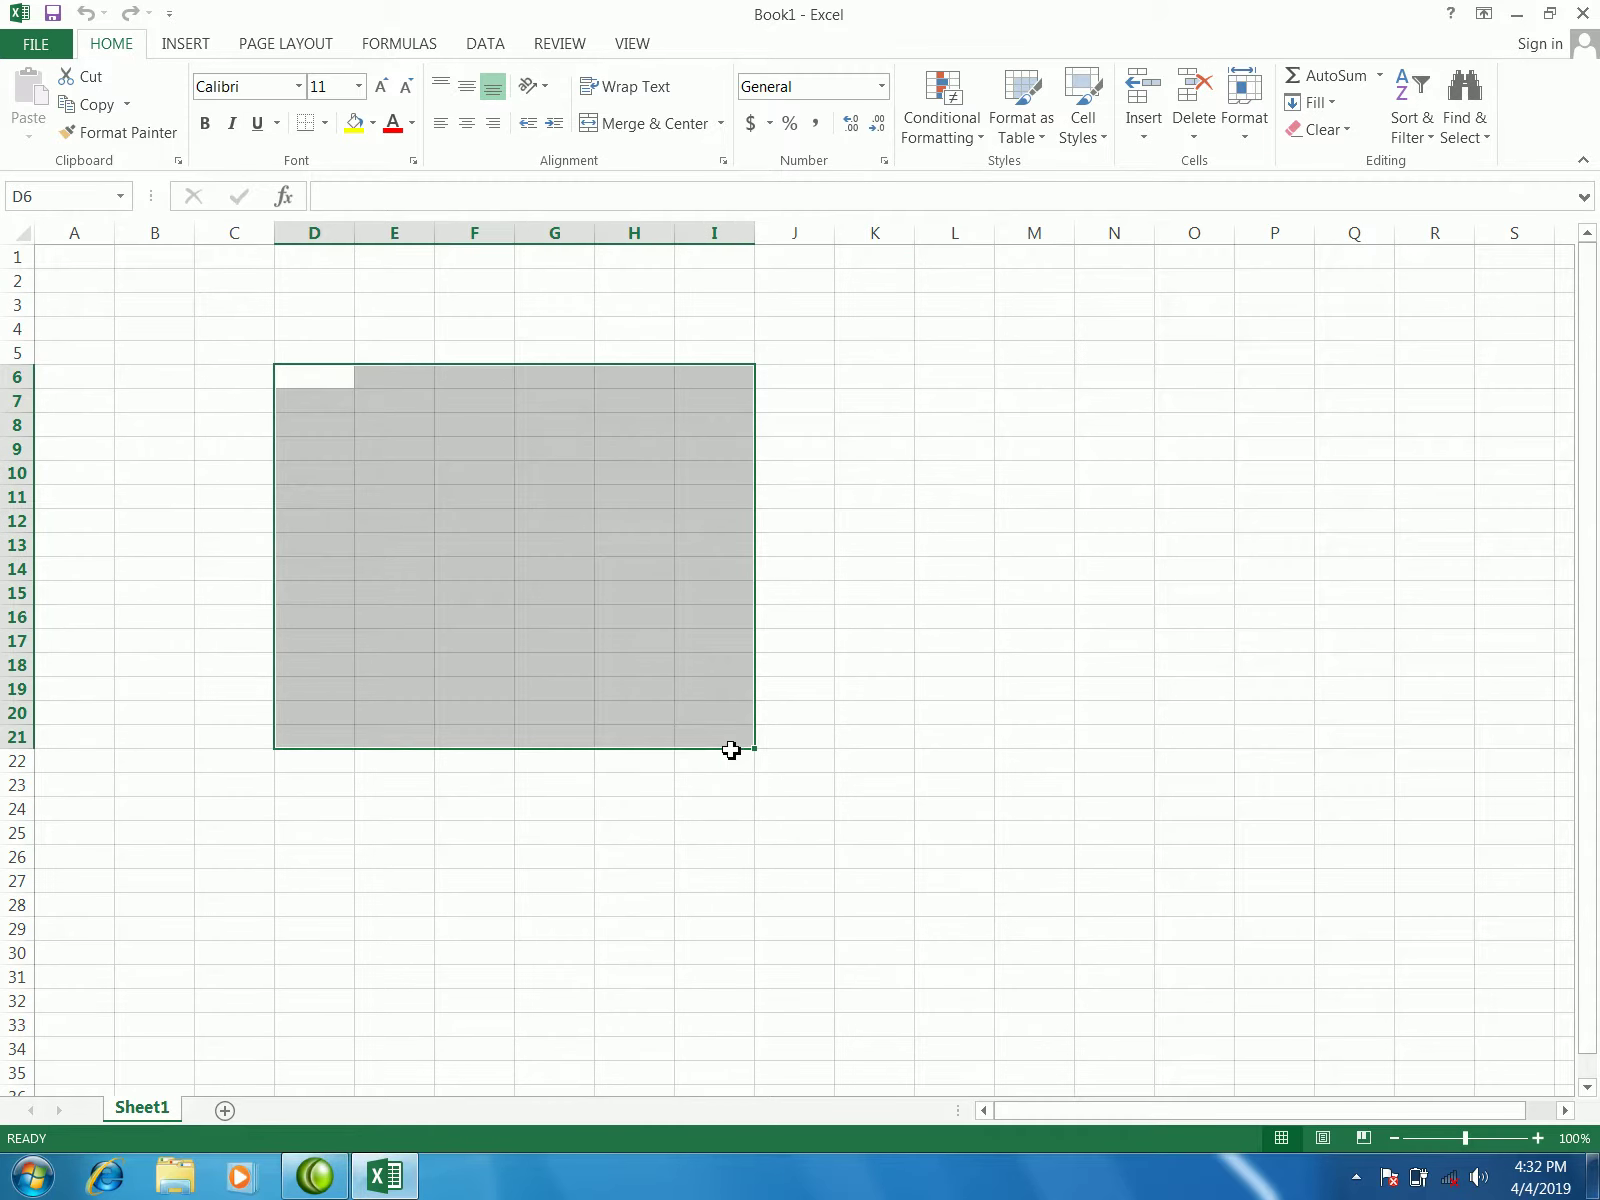
Step: Set the worksheet zoom to 200%
left_click(638, 52)
left_click(488, 100)
left_click(1003, 588)
left_click(1033, 792)
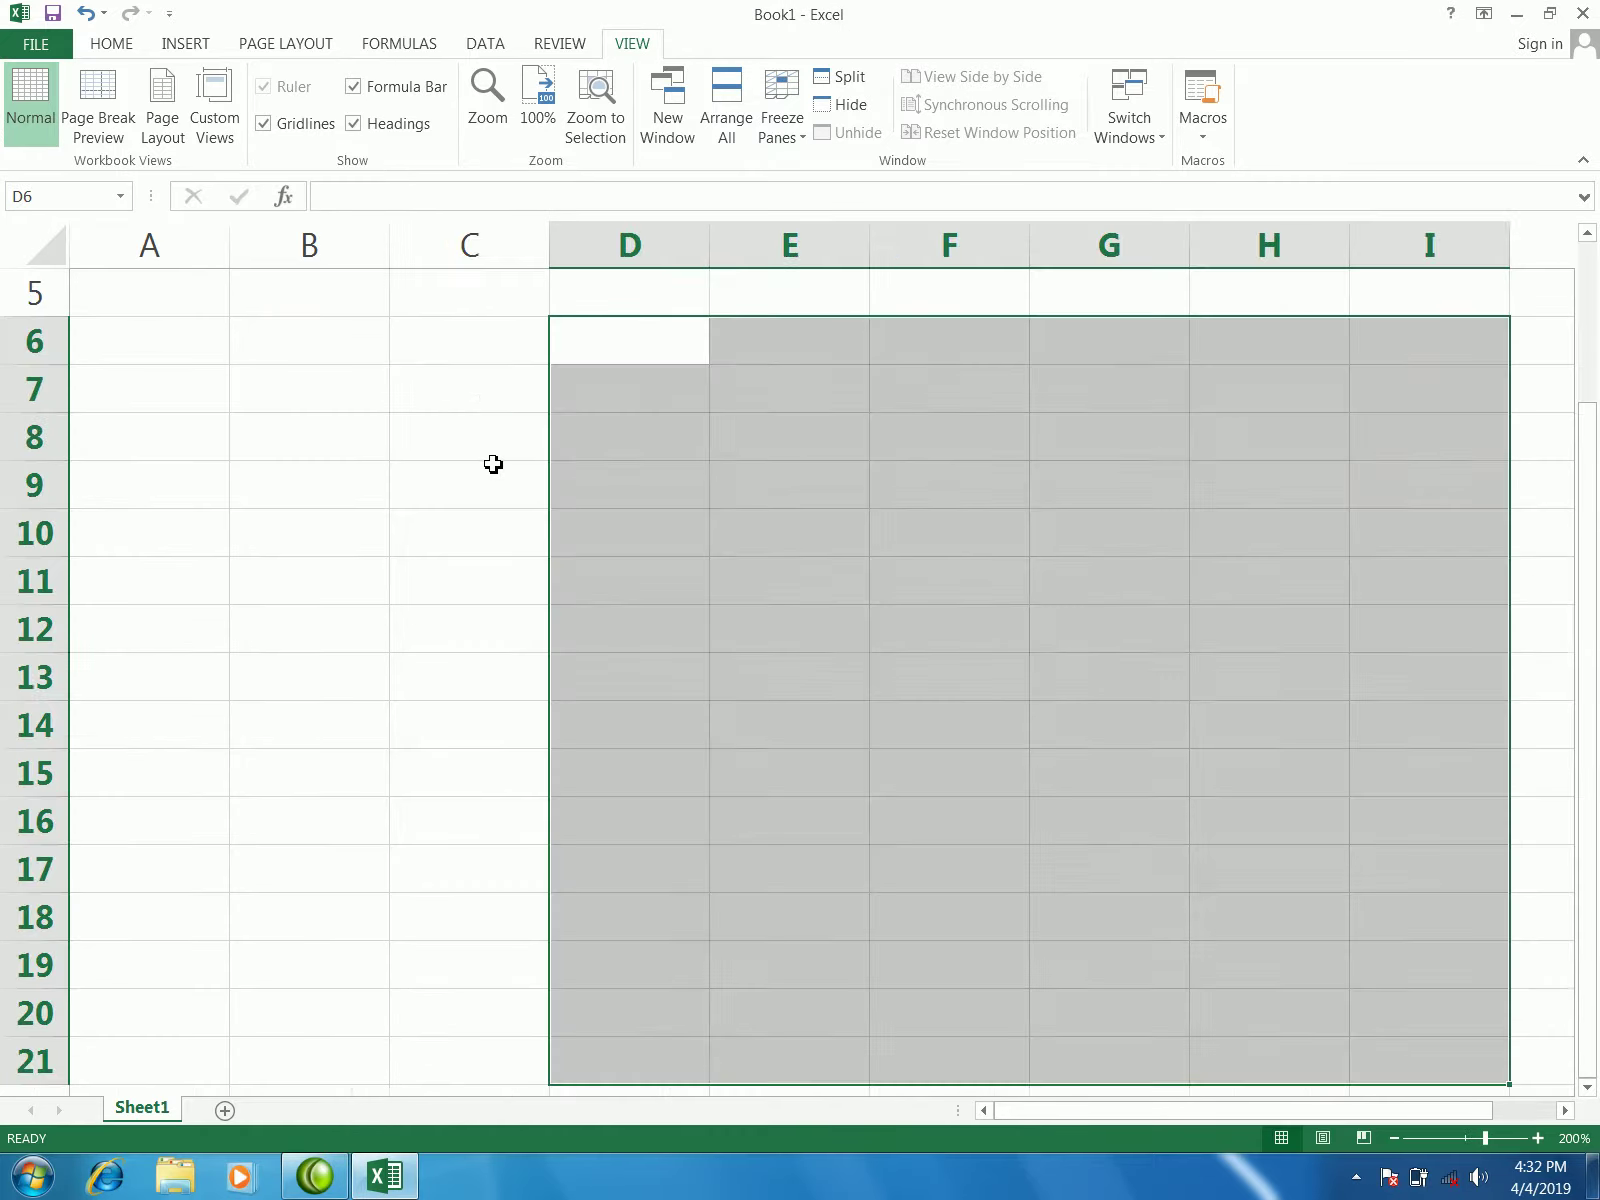
Step: Select B3:E12 and apply All Borders to every cell
left_click(414, 371)
mouse_move(371, 396)
left_mouse_down()
mouse_move(582, 488)
mouse_move(793, 818)
left_mouse_up()
left_click(111, 44)
left_click(325, 122)
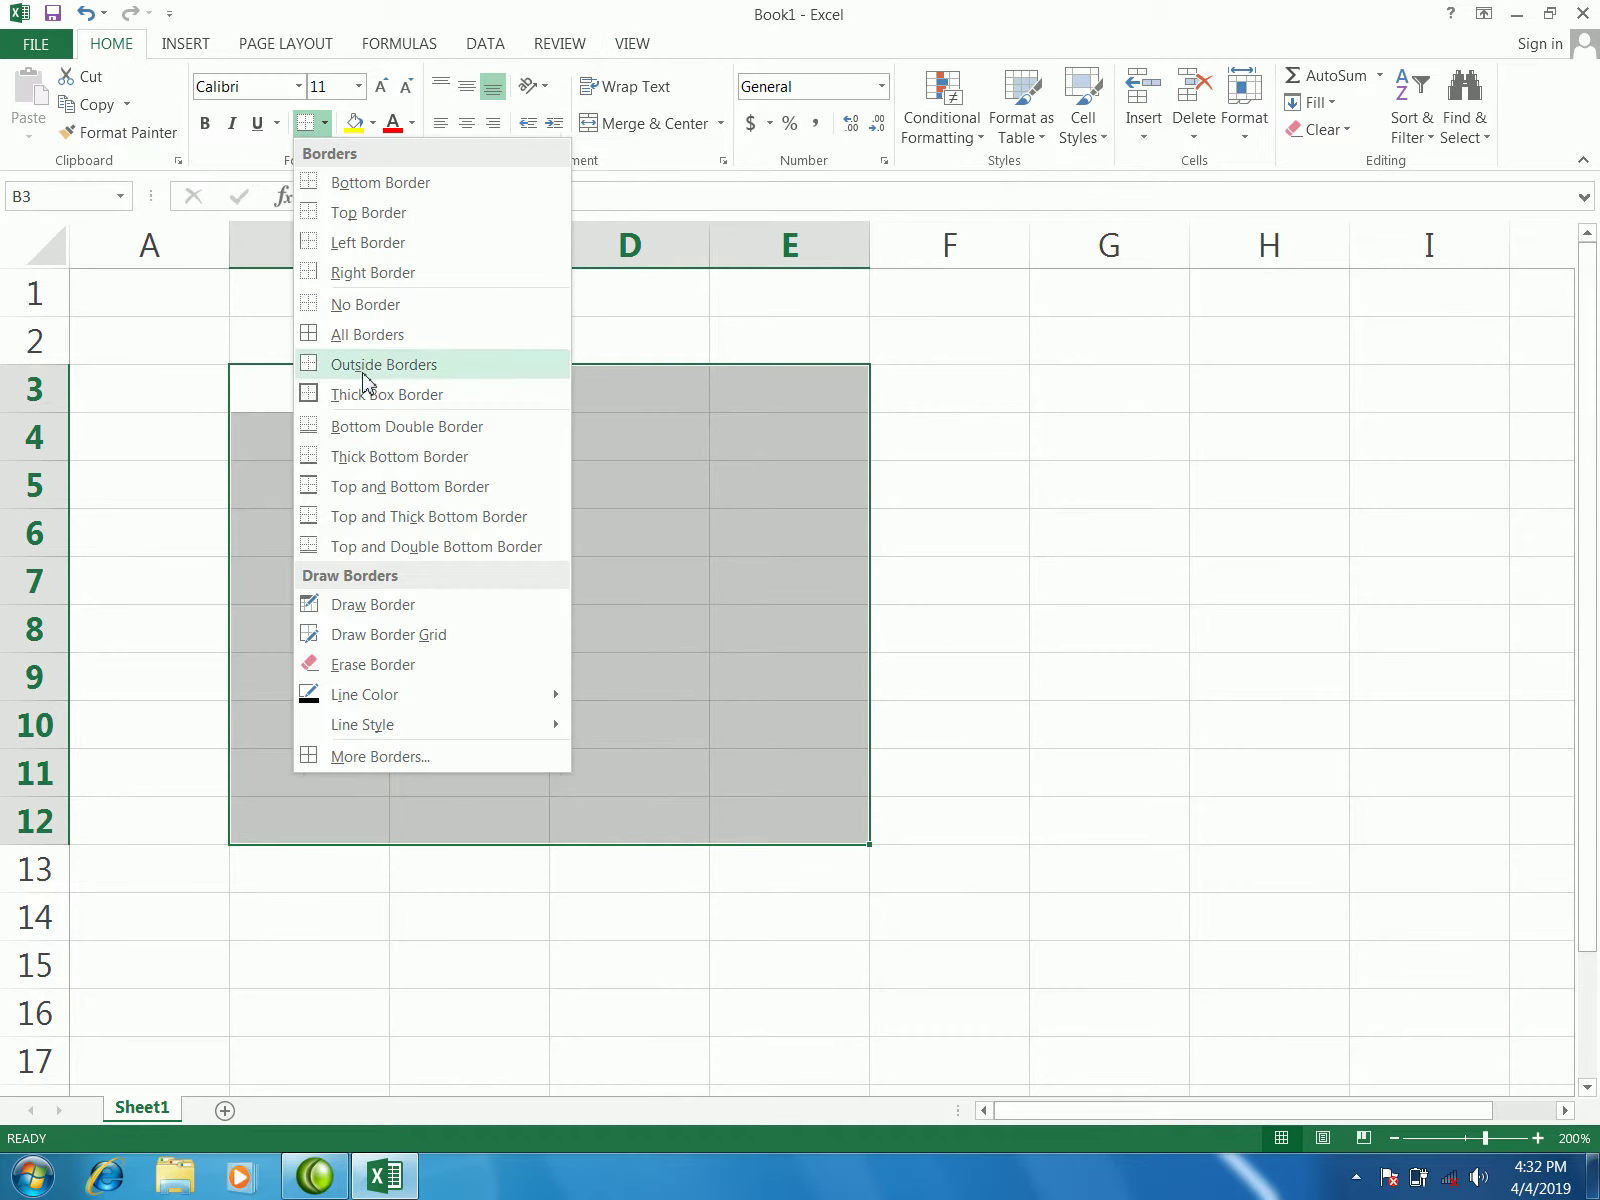
left_click(366, 336)
left_click(505, 450)
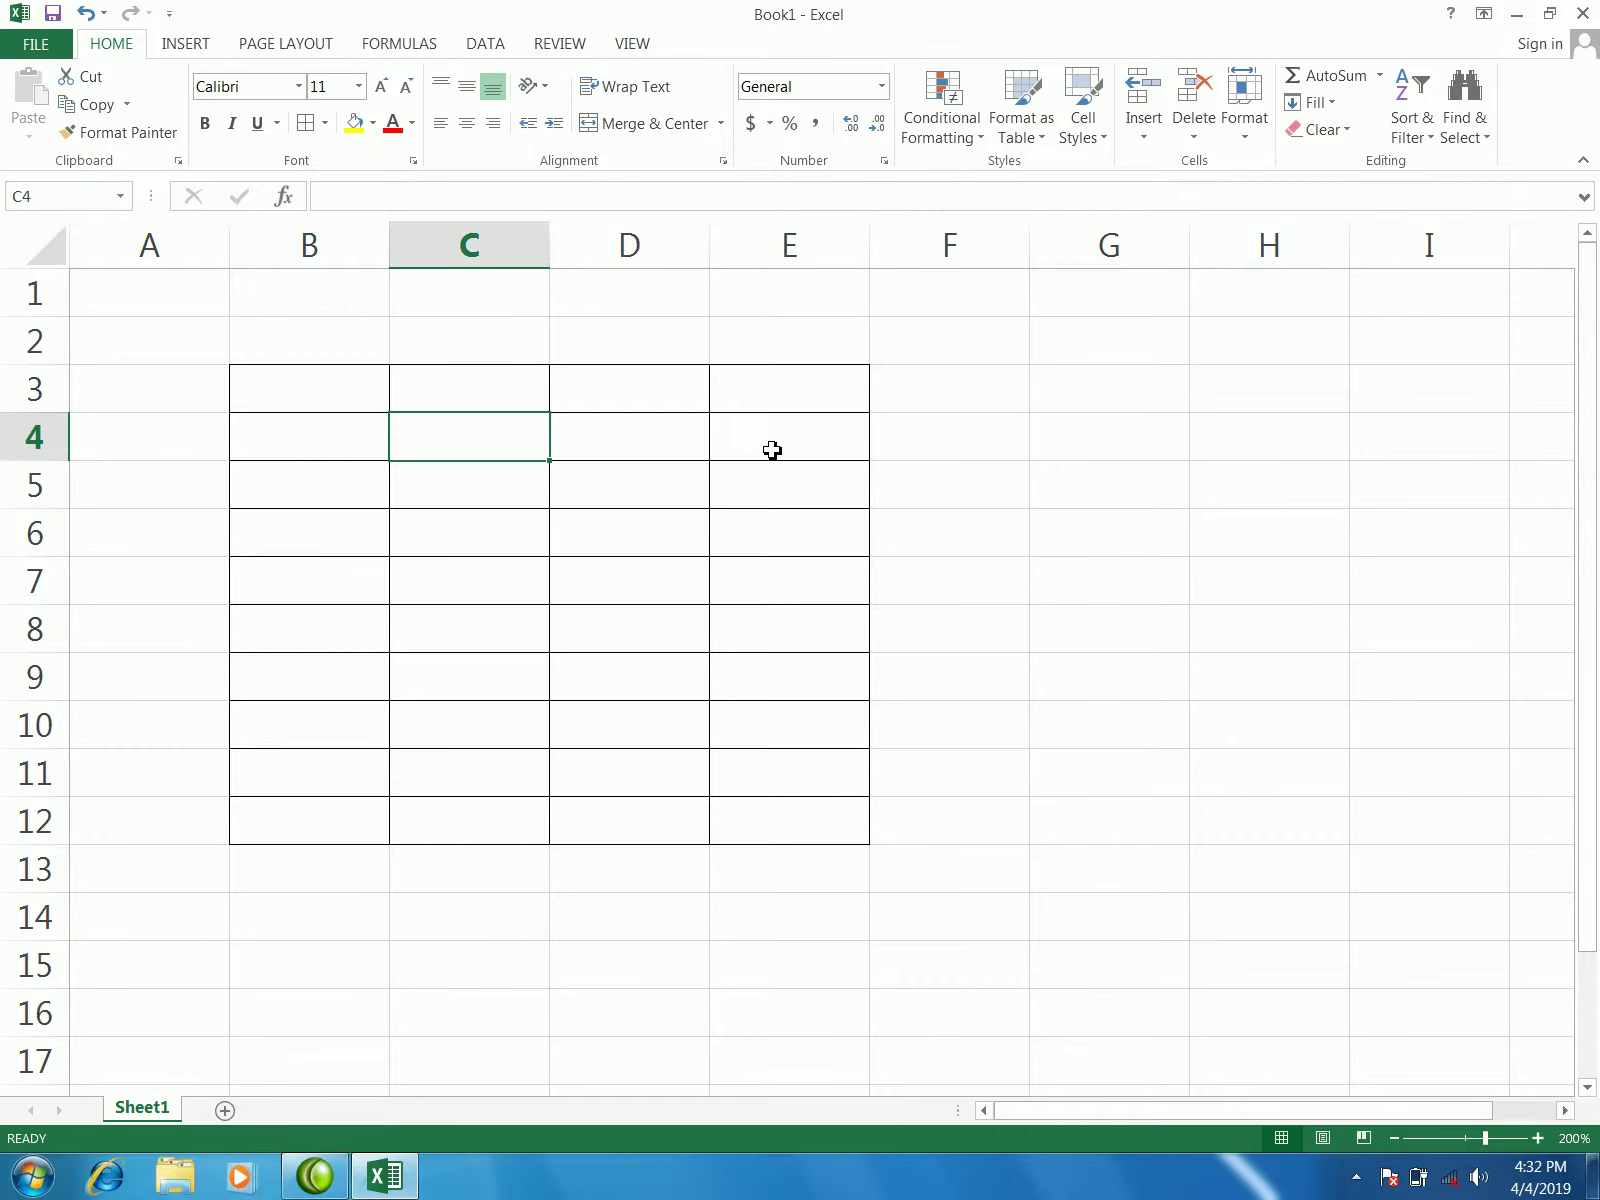
left_click(350, 400)
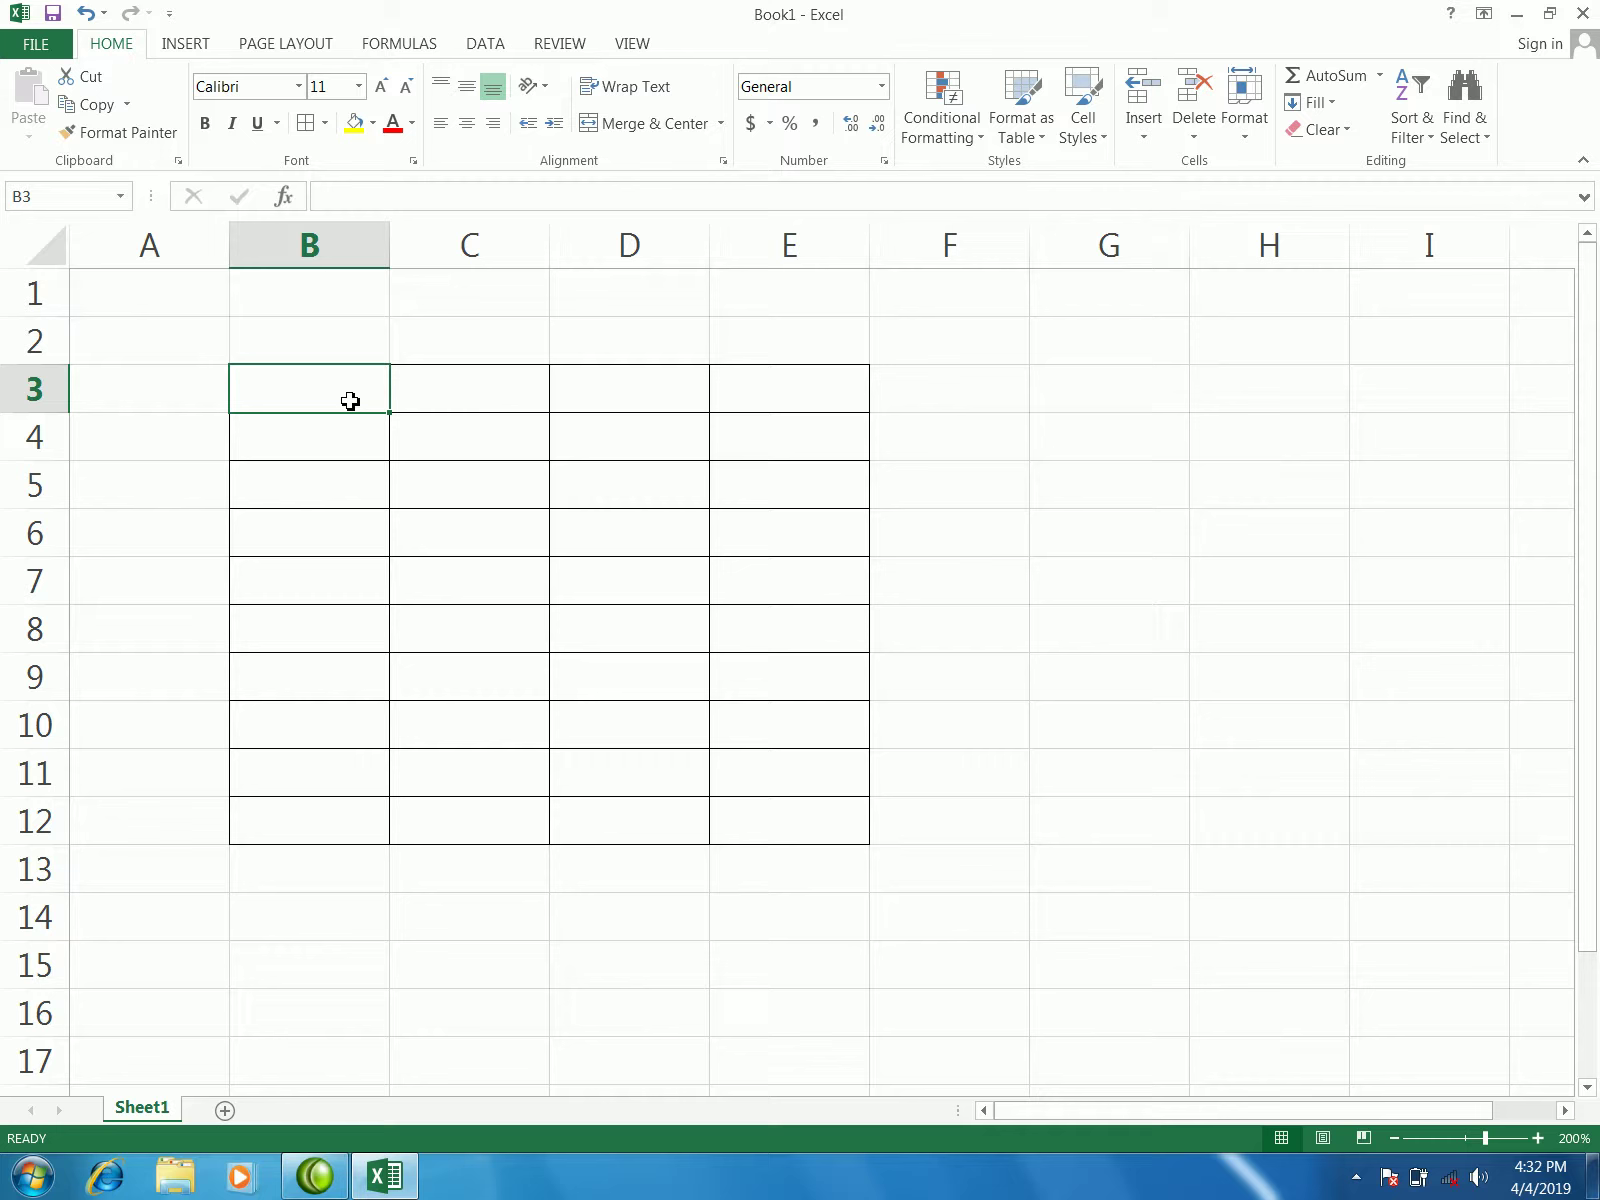
Step: Fill the header row B3:E3 with yellow
left_click_drag(396, 403, 768, 403)
left_click(354, 122)
left_click(435, 391)
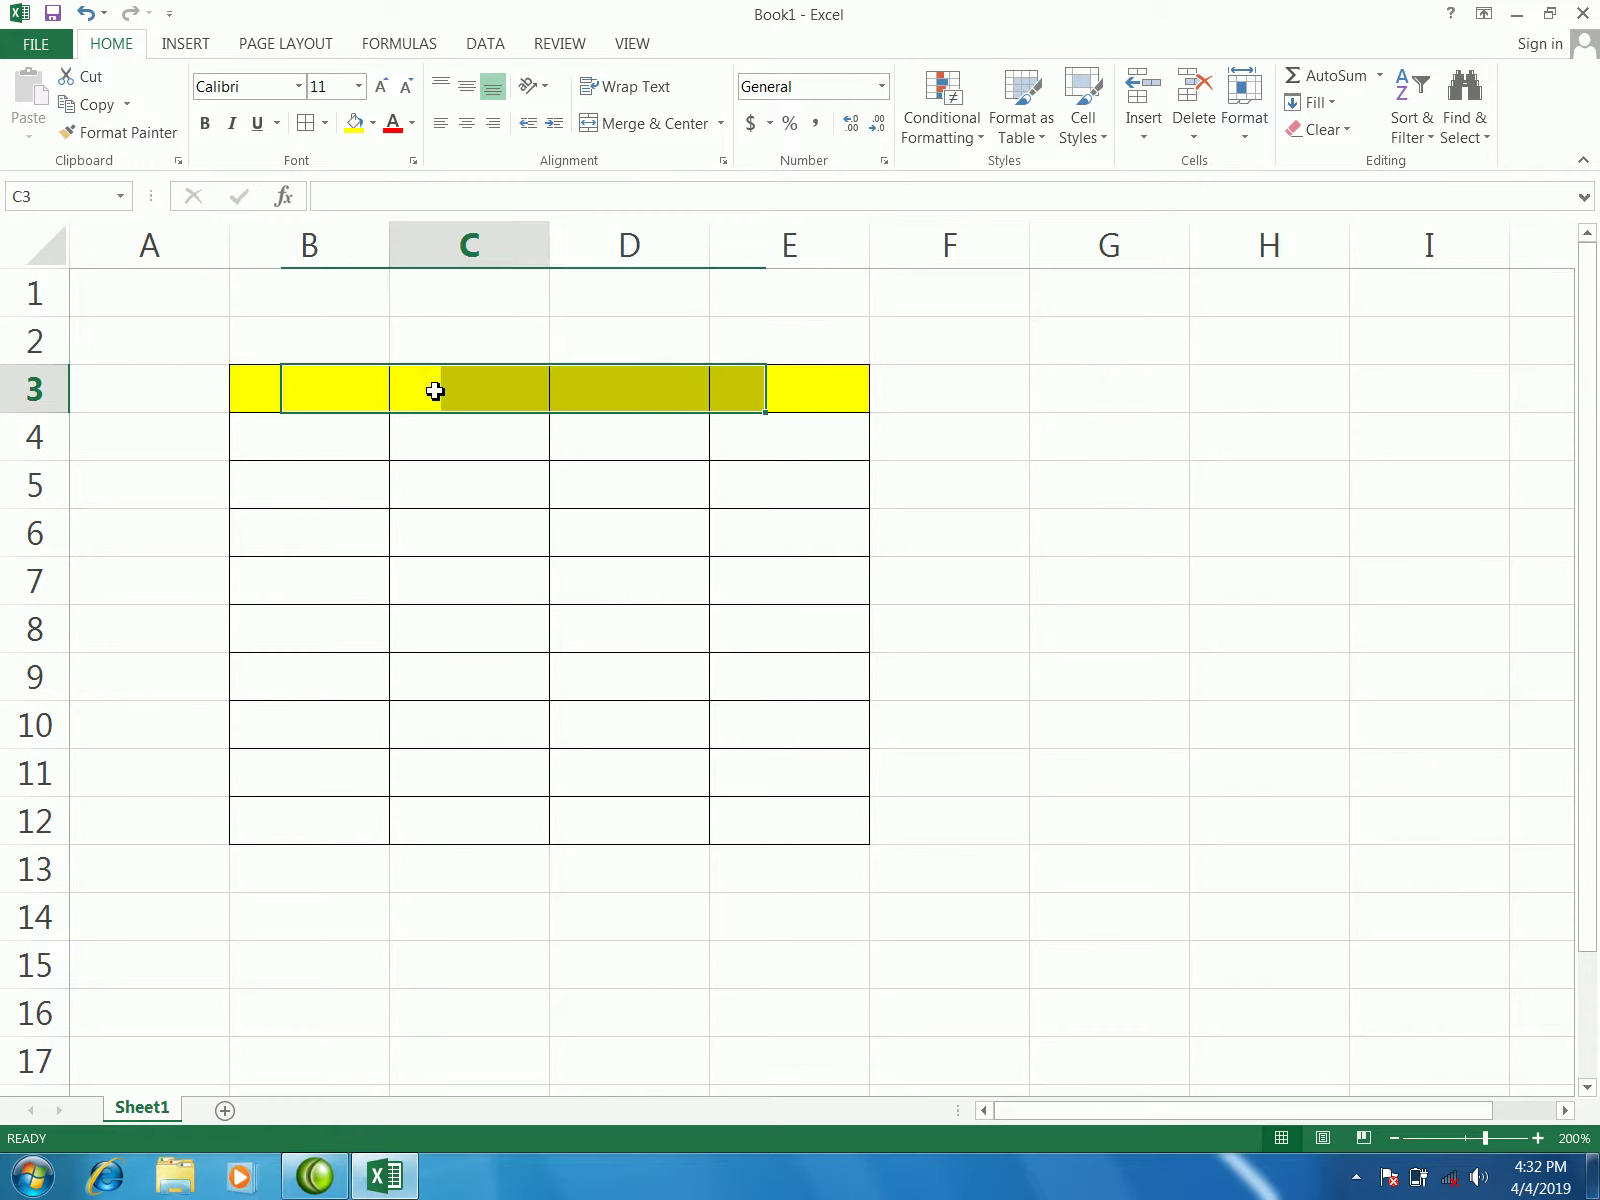
Step: Enter 1 in B4 and fill it down to B12 as the series 1 to 9
left_click(314, 450)
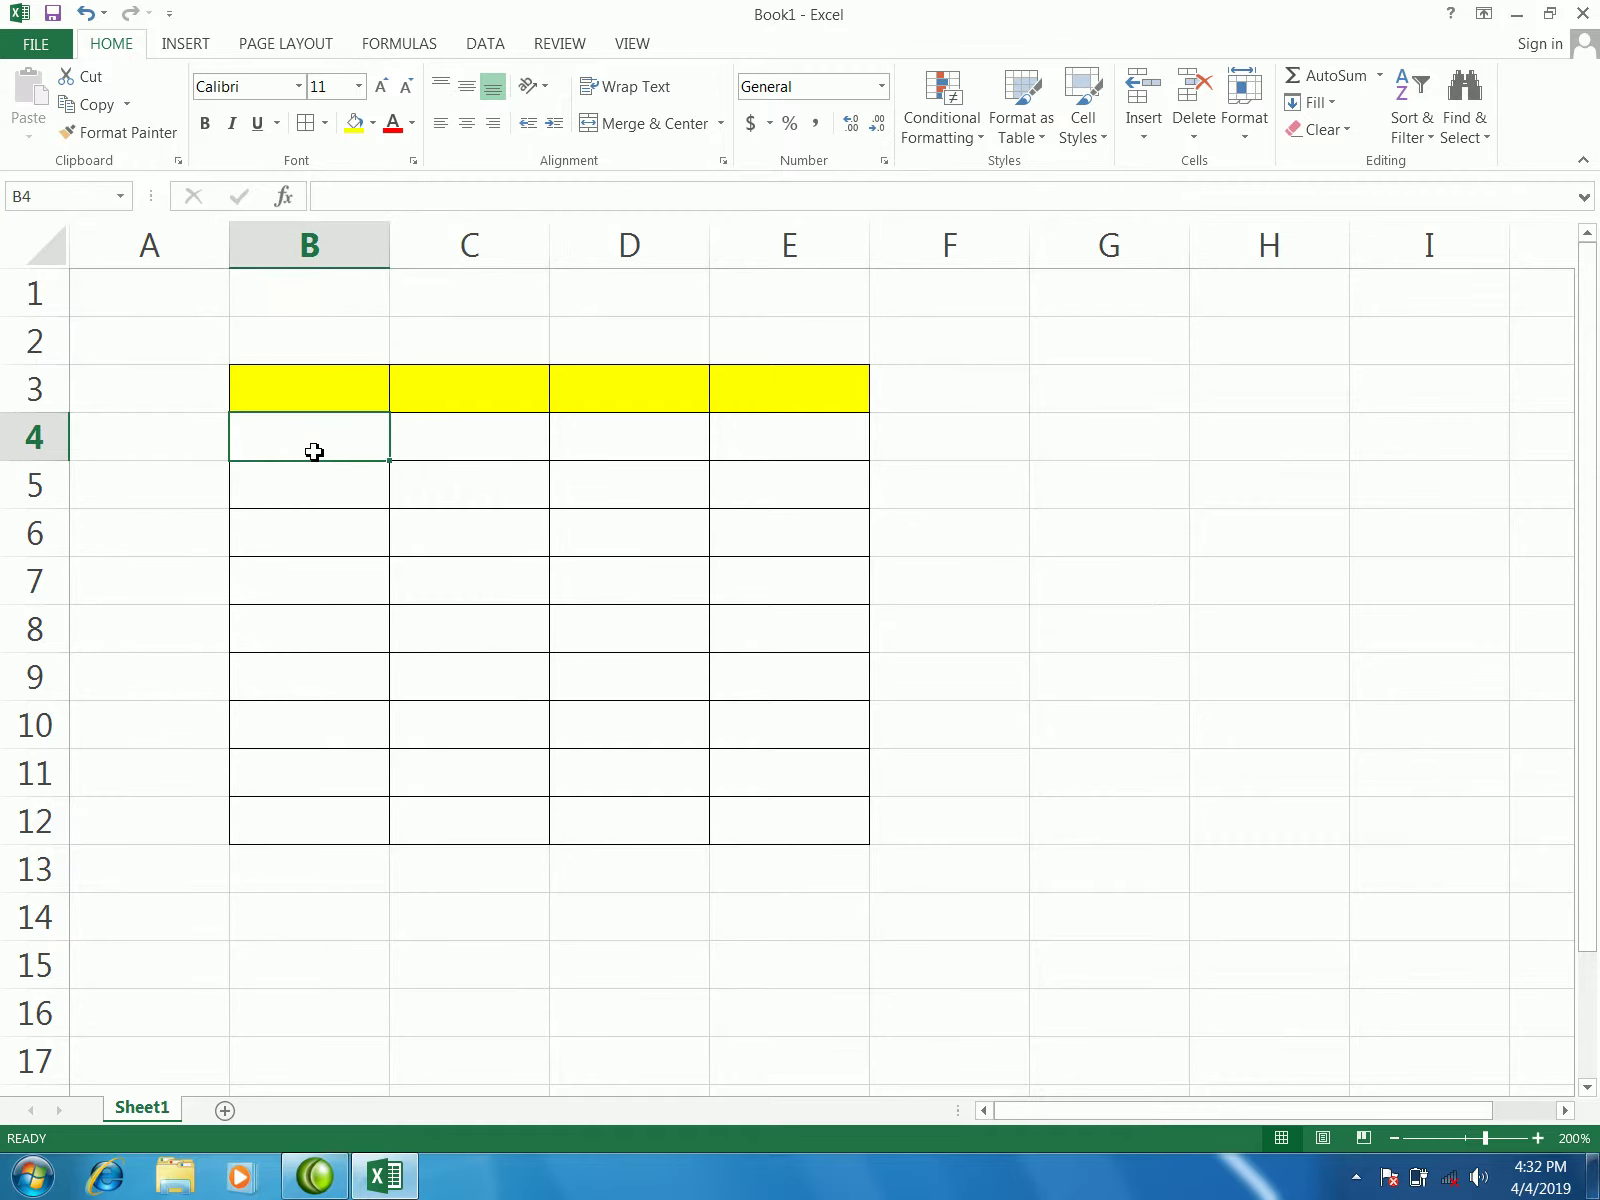
type("1")
left_click(204, 403)
left_click(298, 446)
left_click_drag(389, 461, 393, 836)
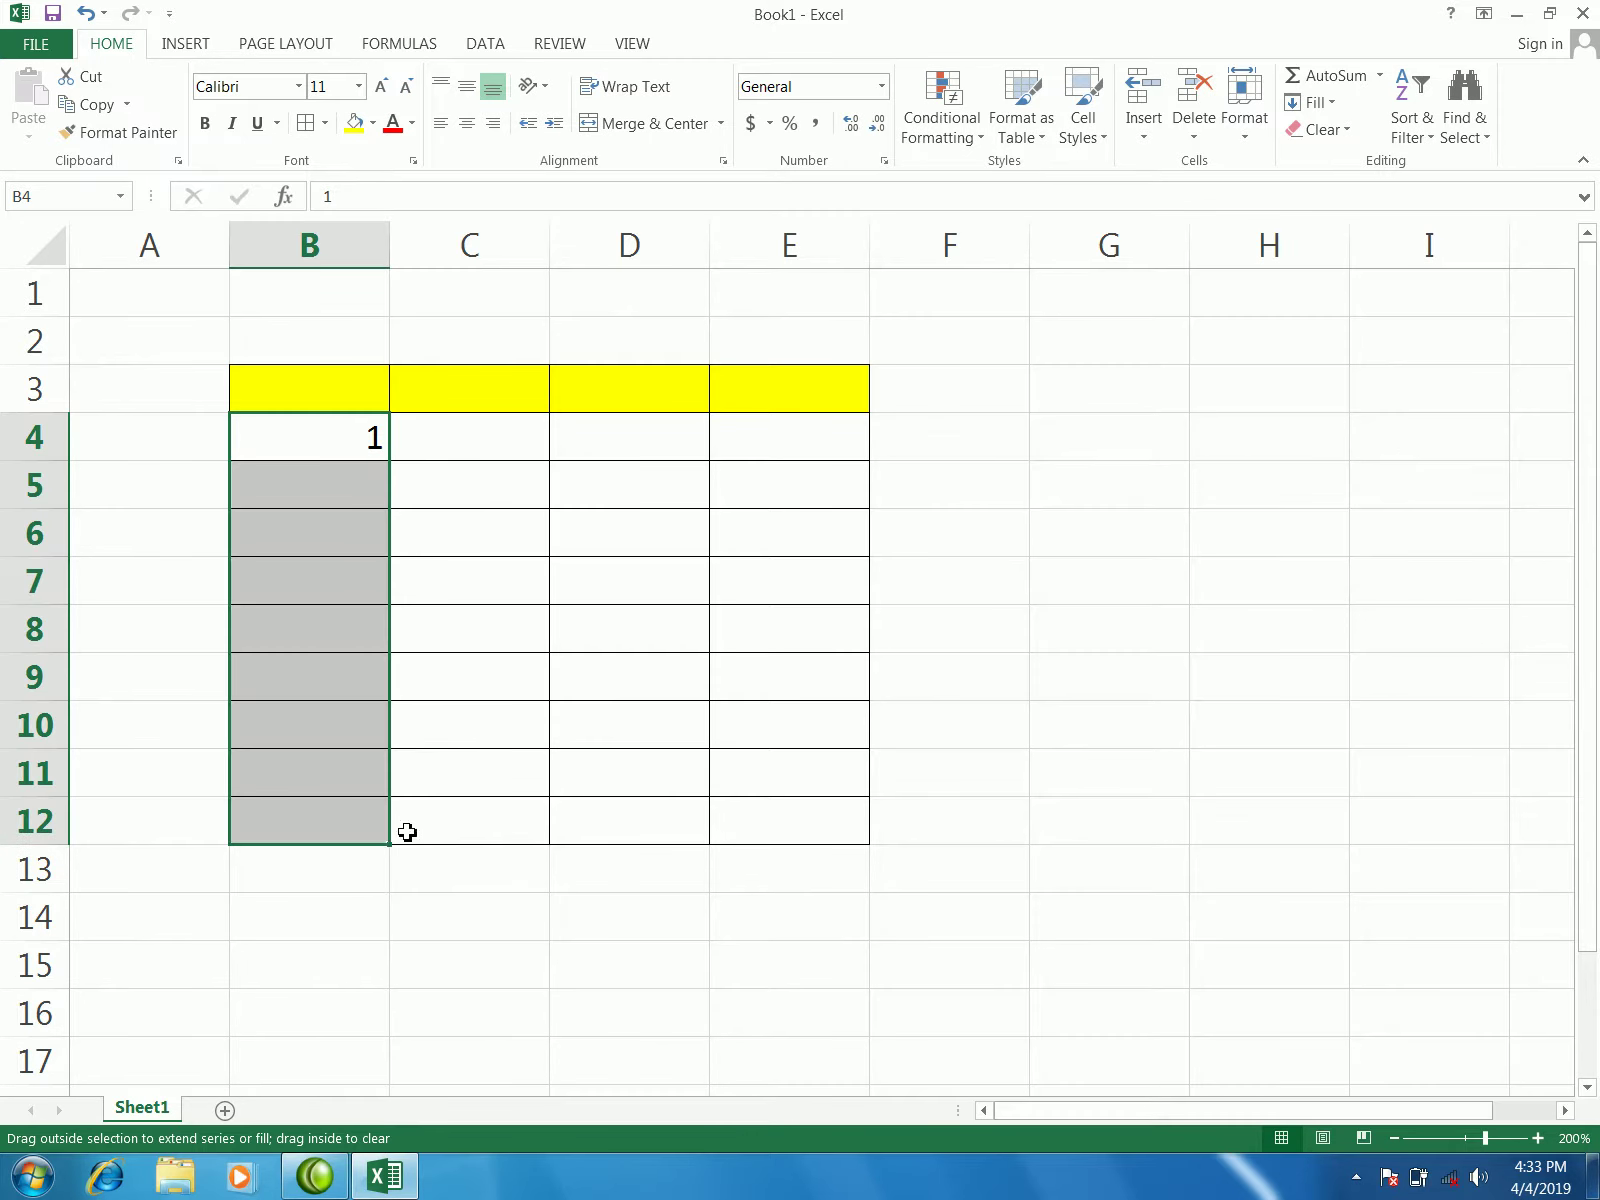
left_click(410, 860)
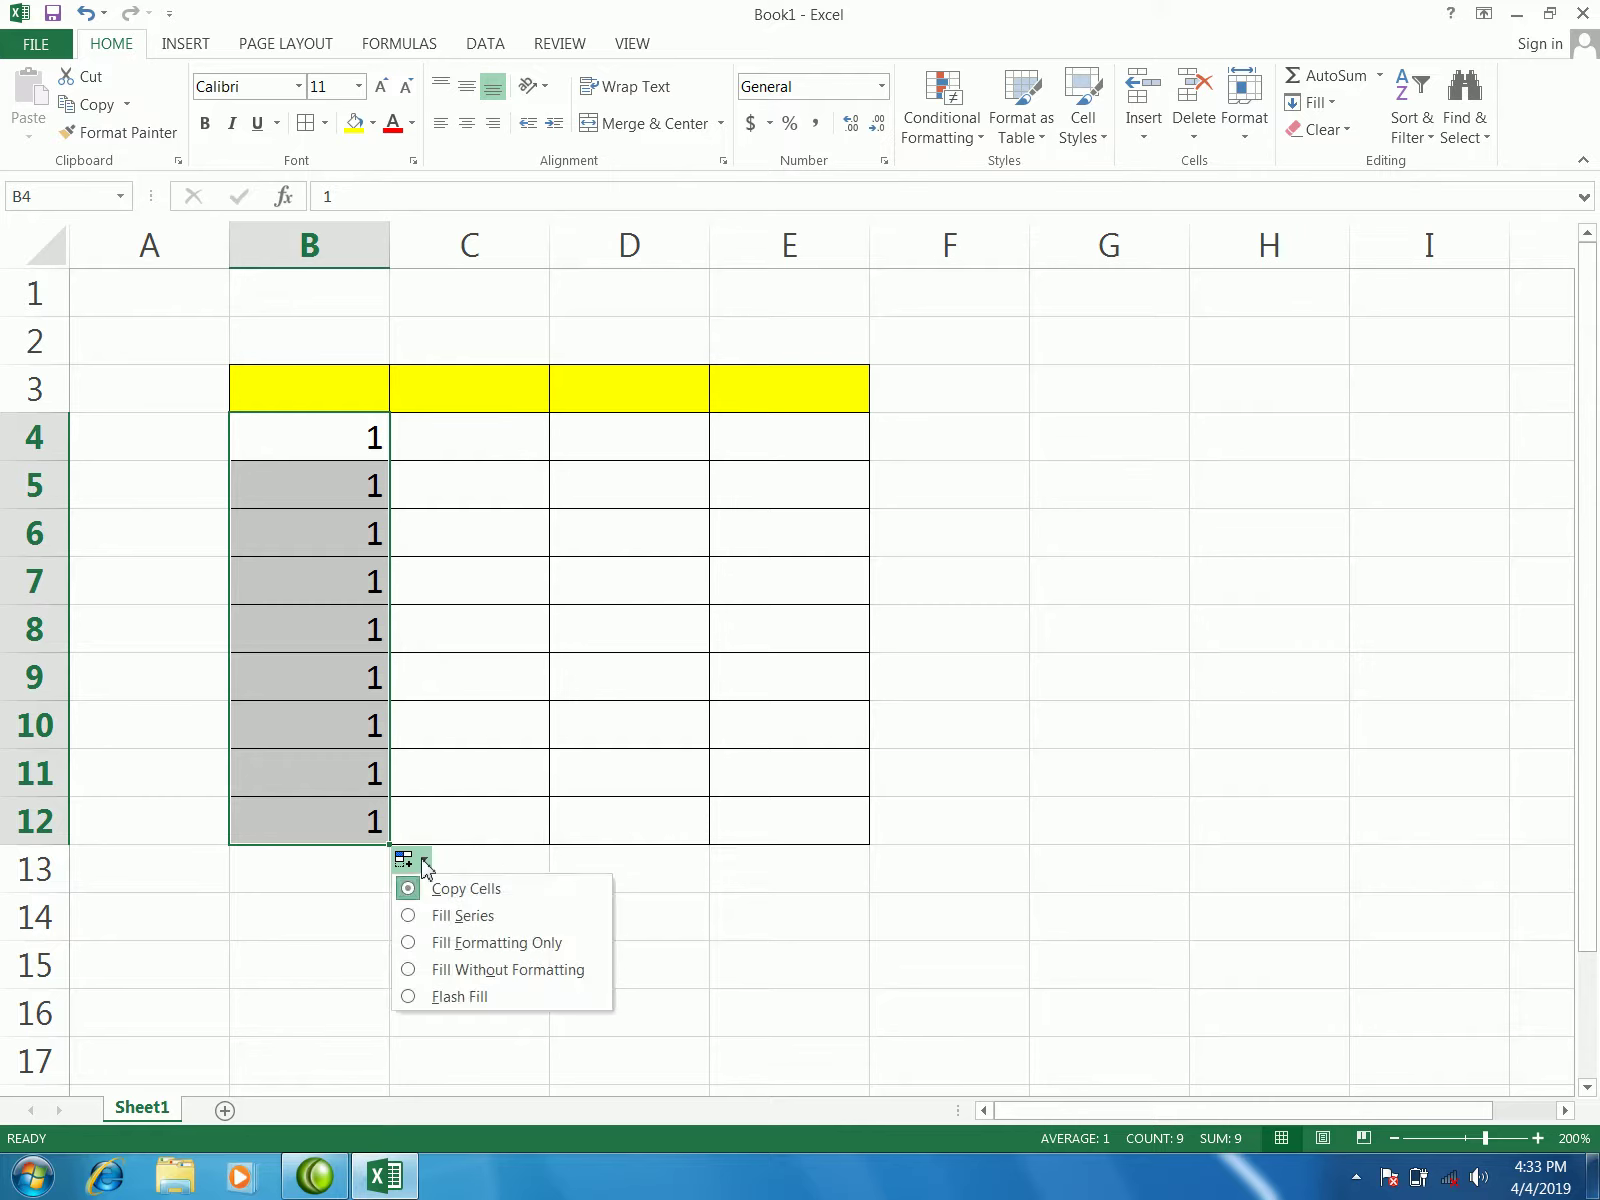
left_click(433, 916)
left_click(475, 697)
left_click(470, 450)
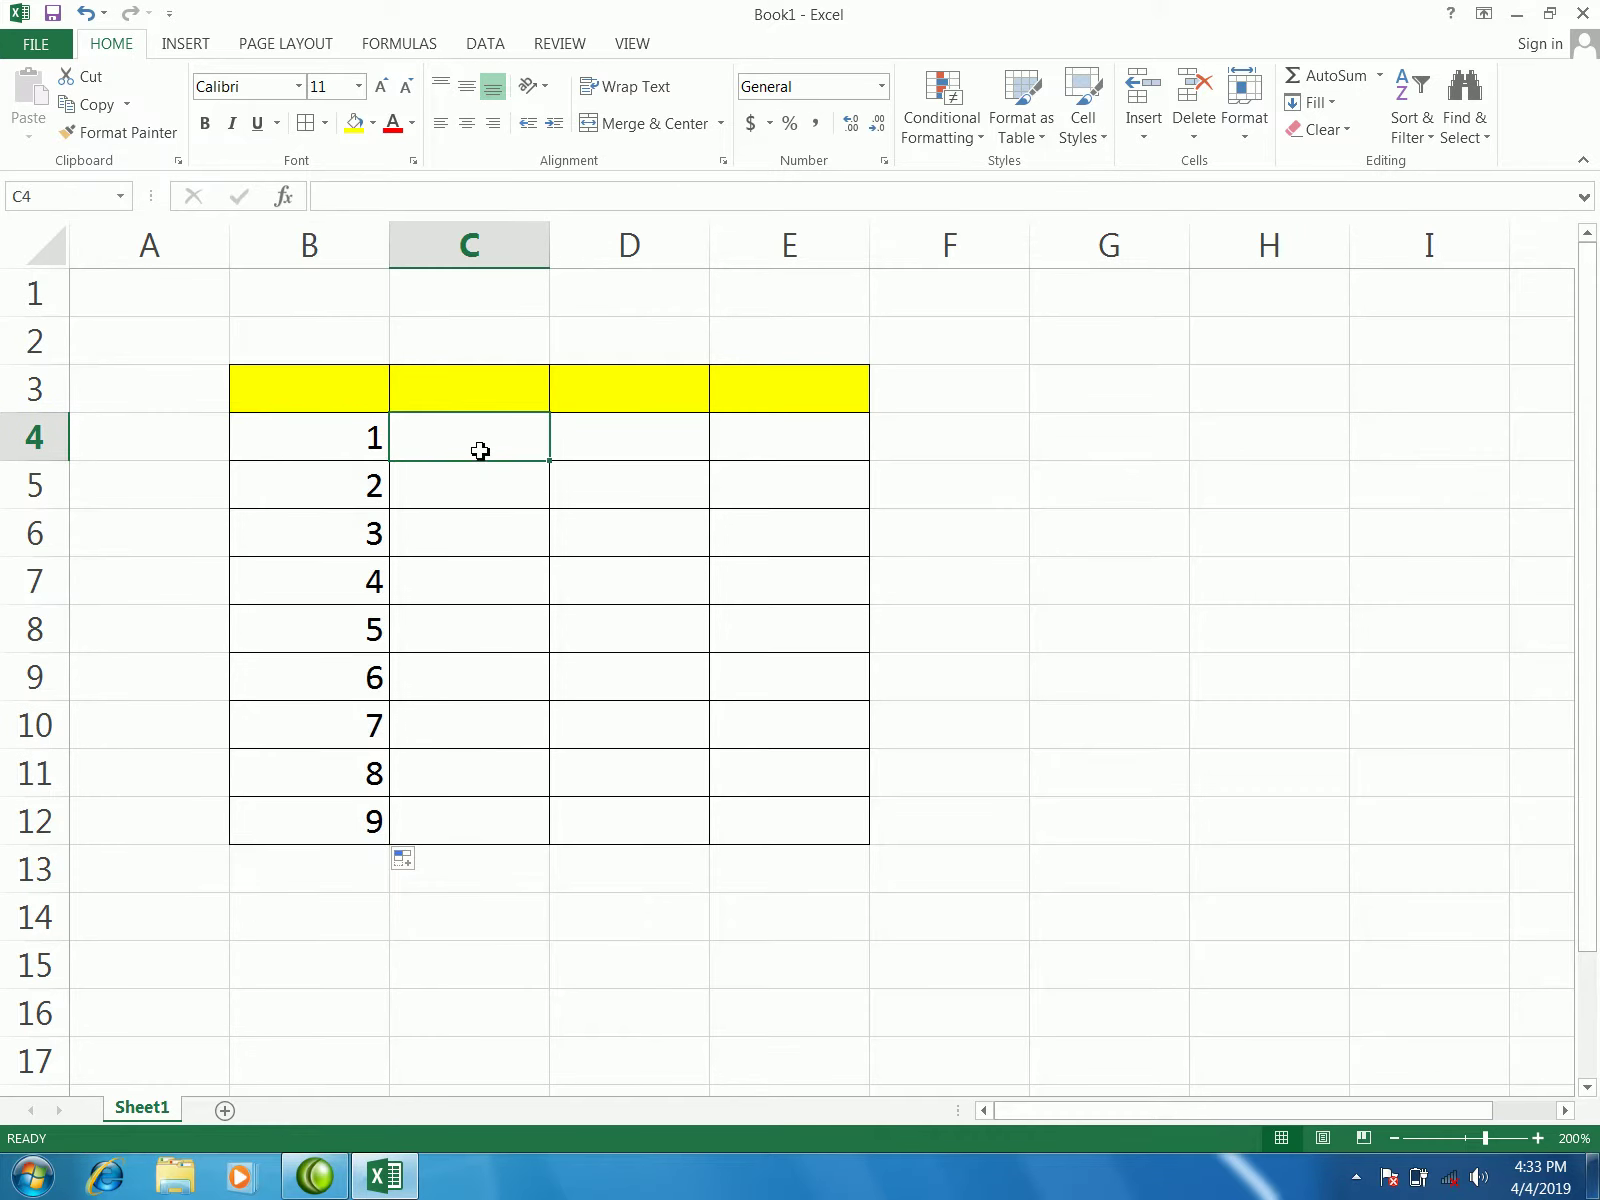
left_click(508, 396)
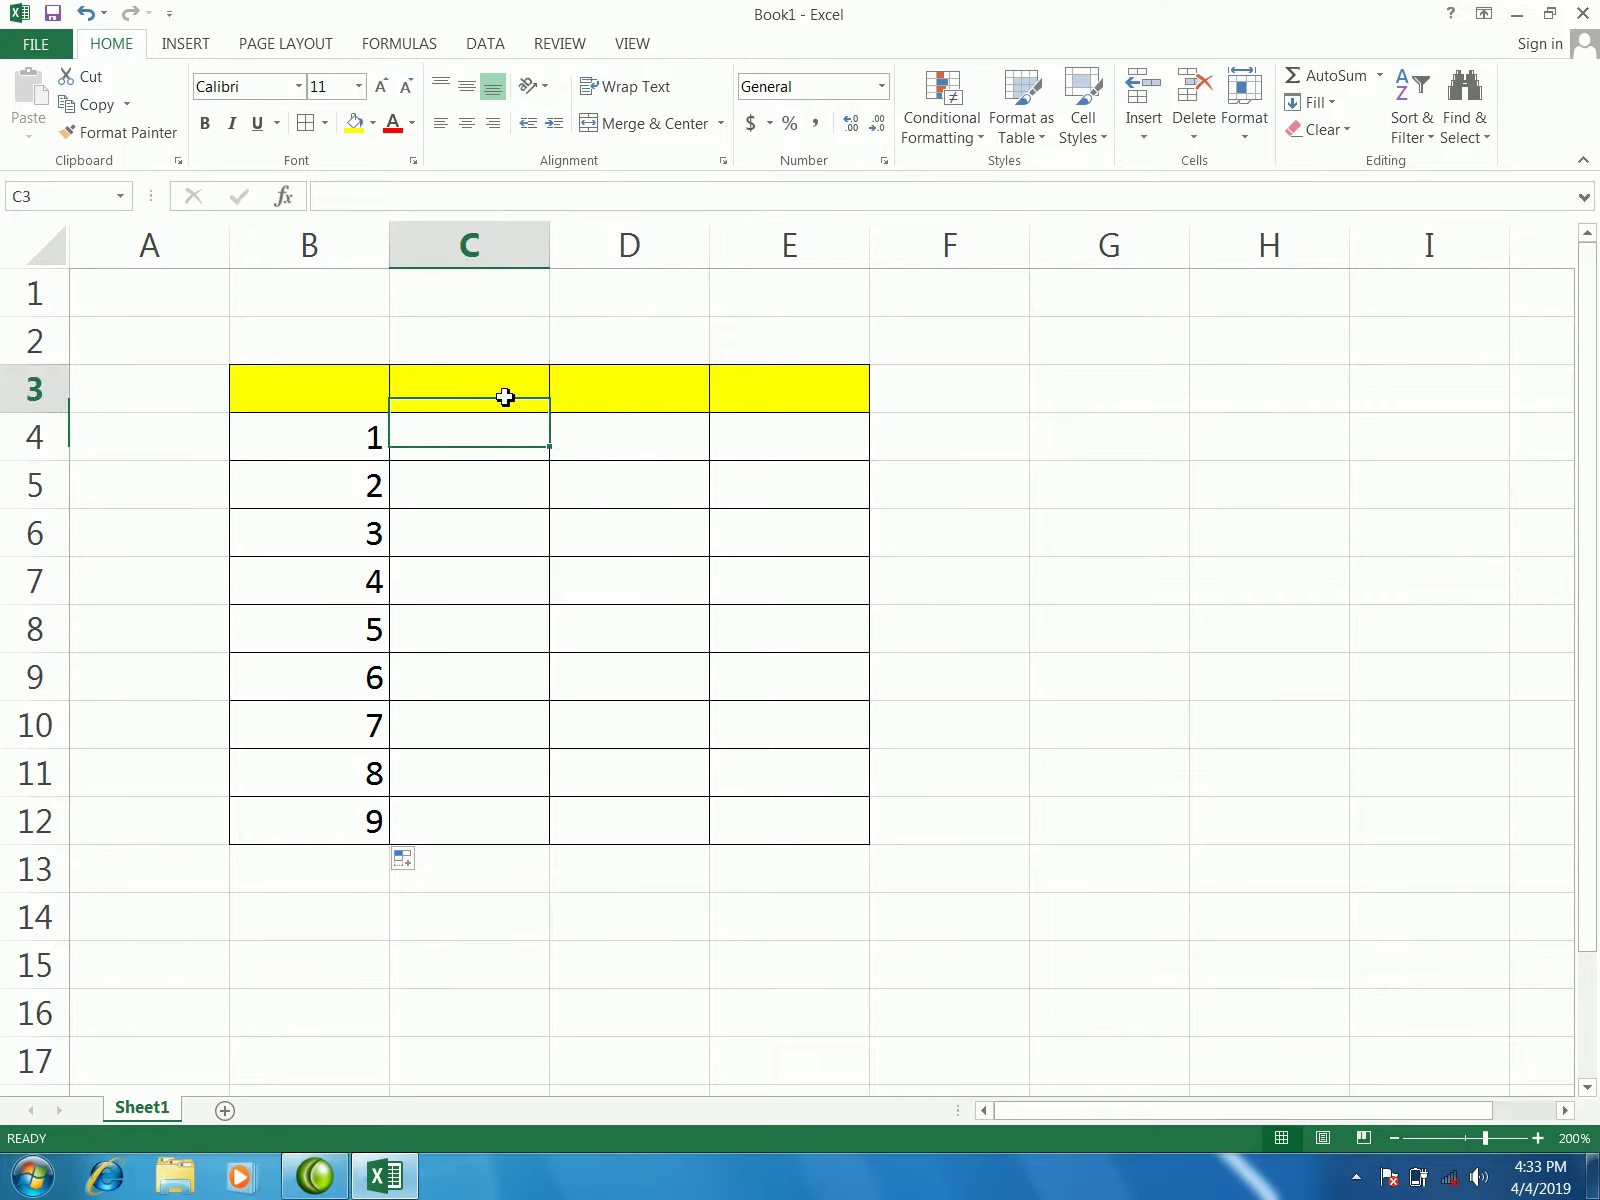
left_click(350, 398)
Step: Type the headings id, name and job into B3, C3 and D3
left_click(455, 400)
left_click(605, 400)
left_click(792, 393)
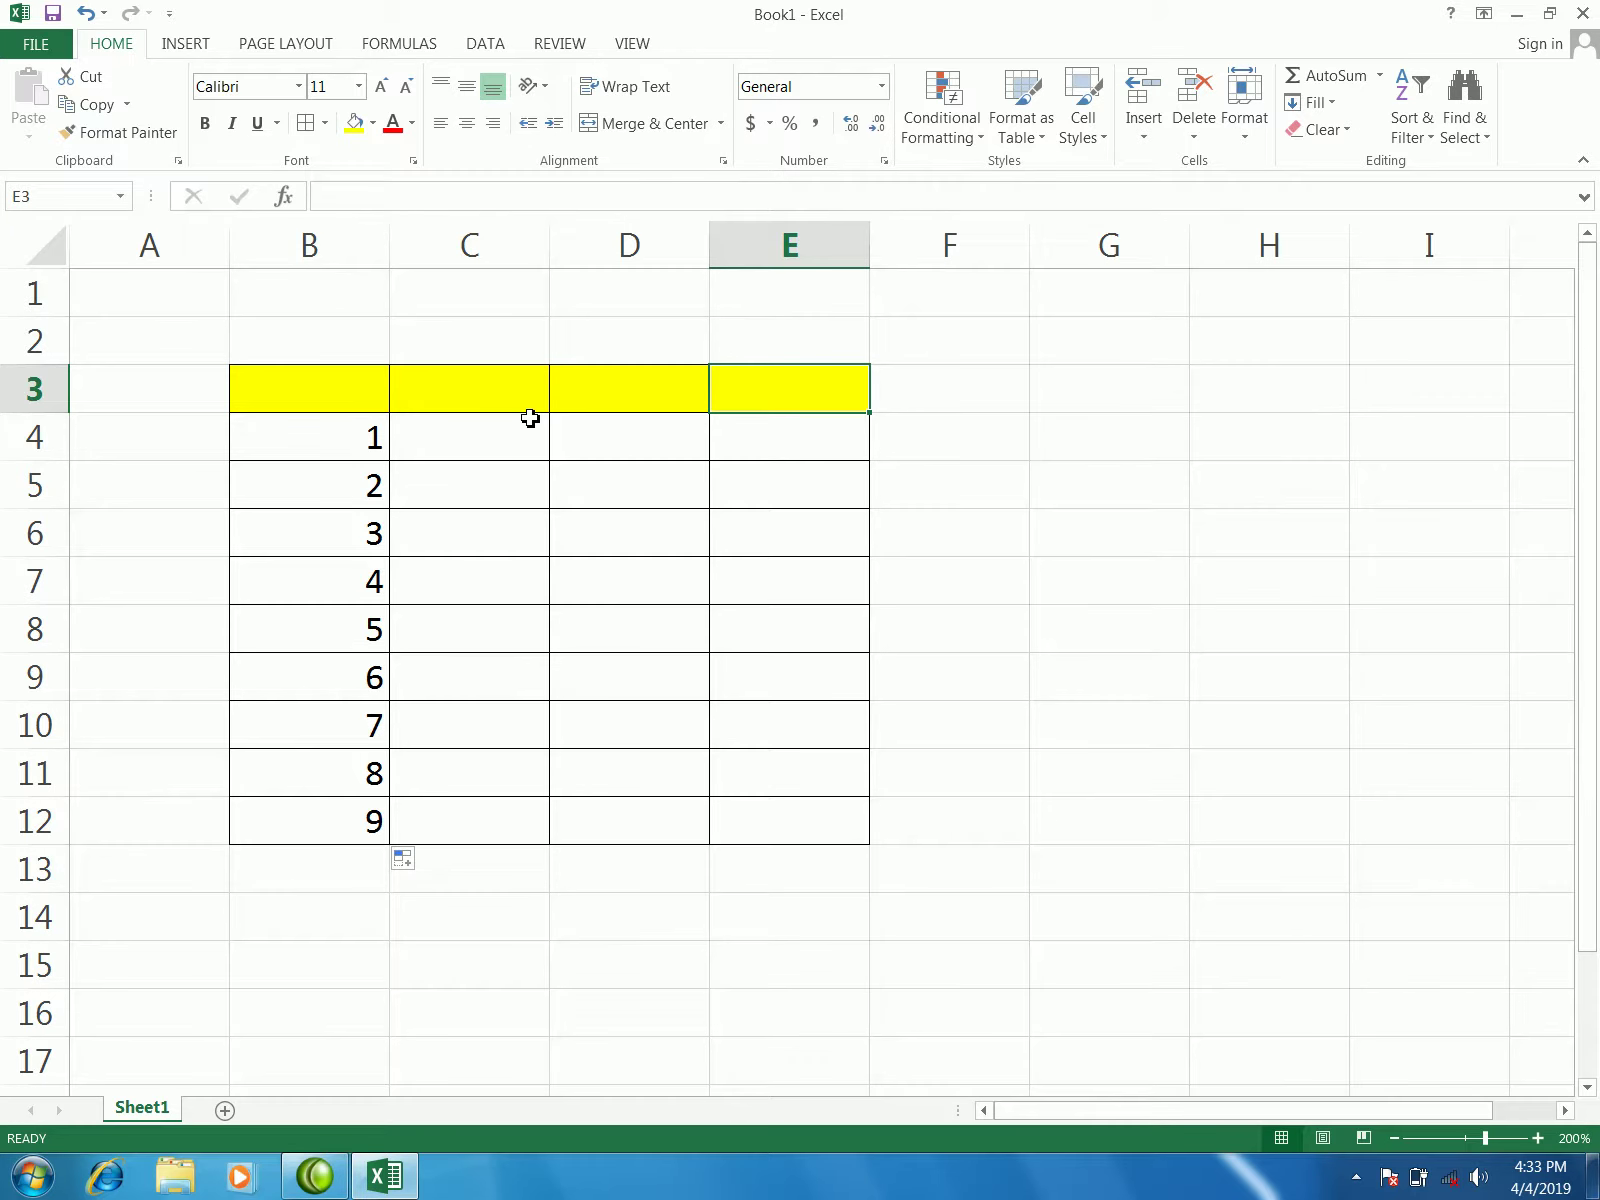
left_click(354, 399)
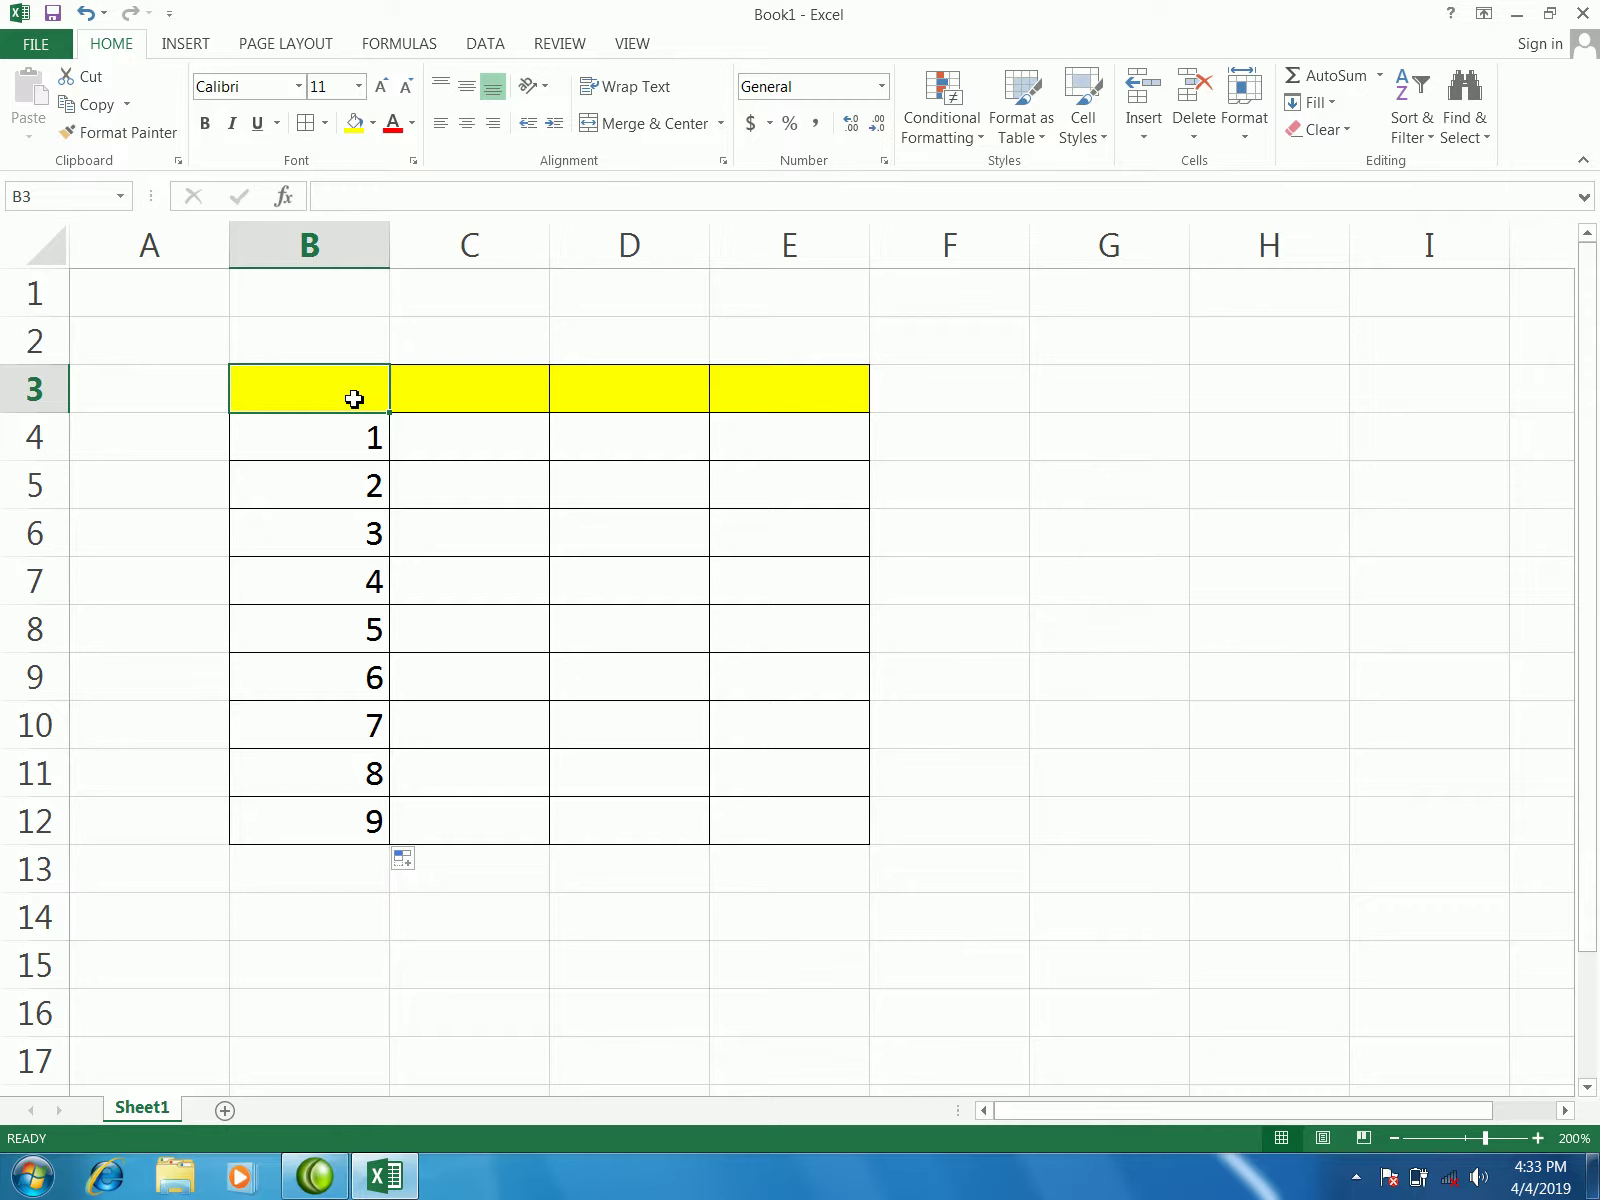
type("id")
left_click(465, 406)
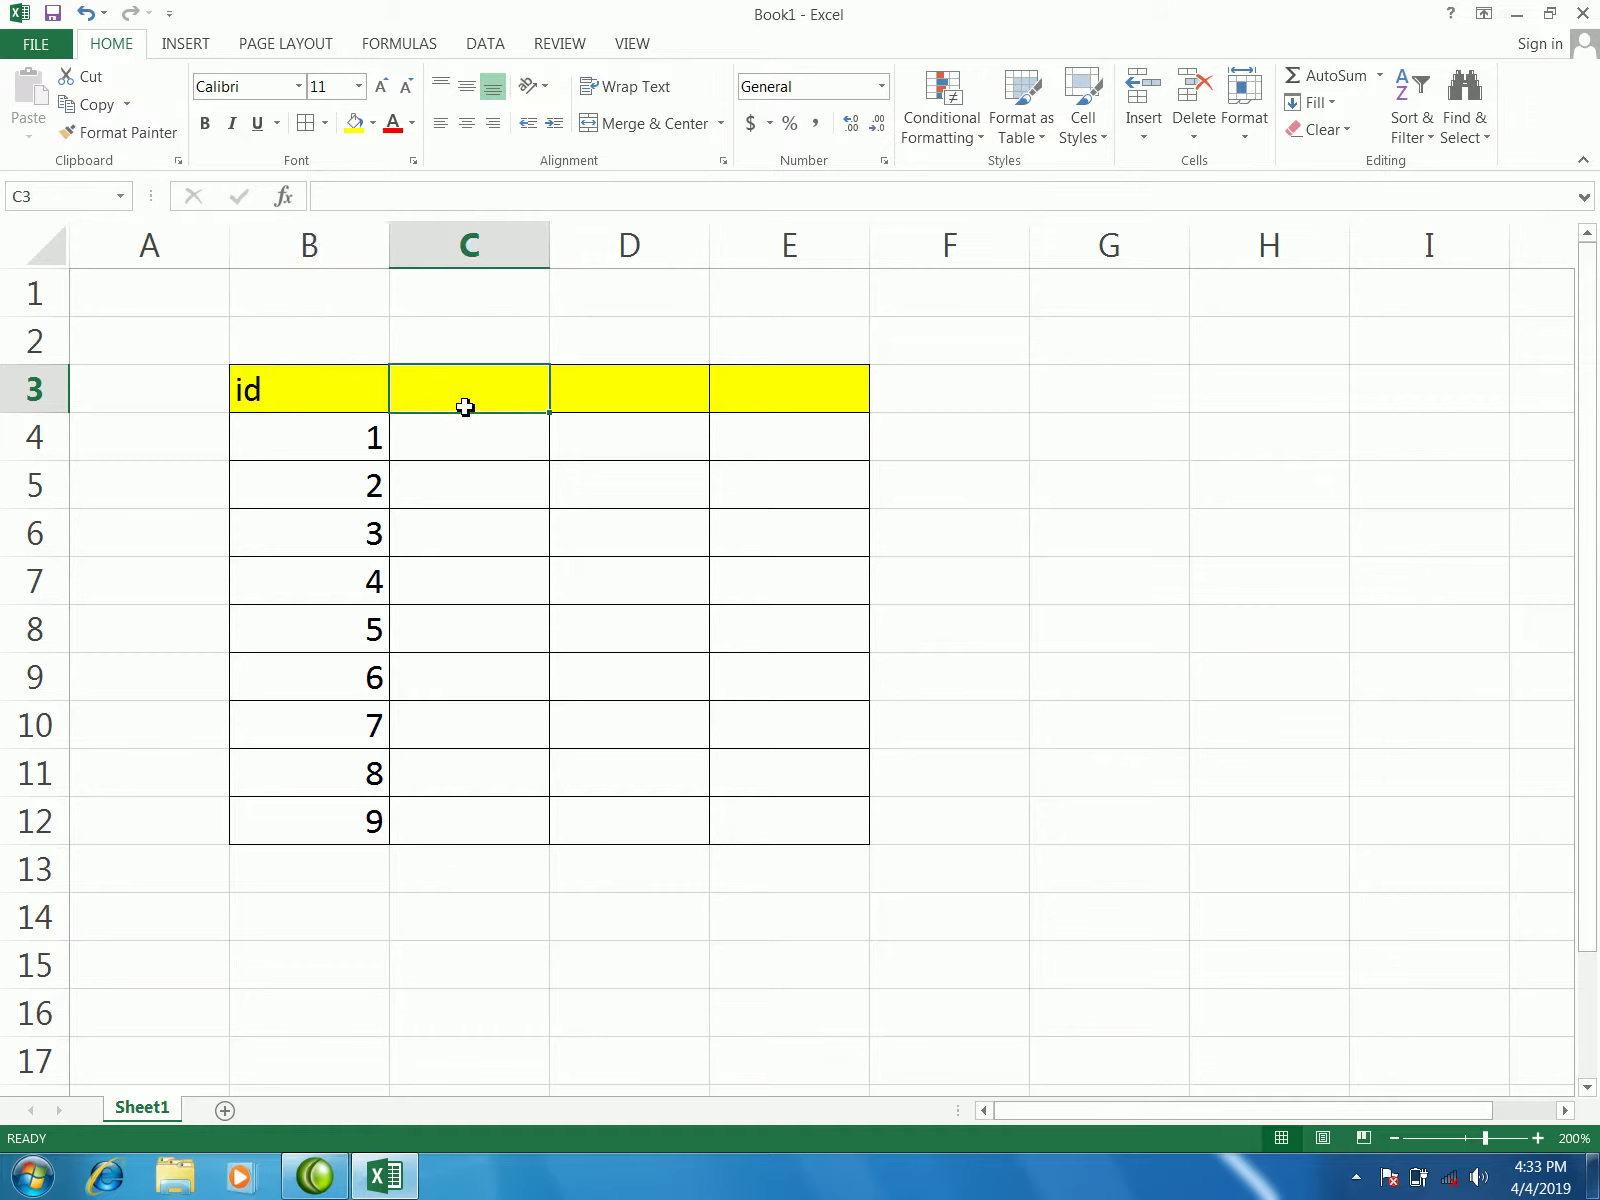
type("name")
left_click(583, 404)
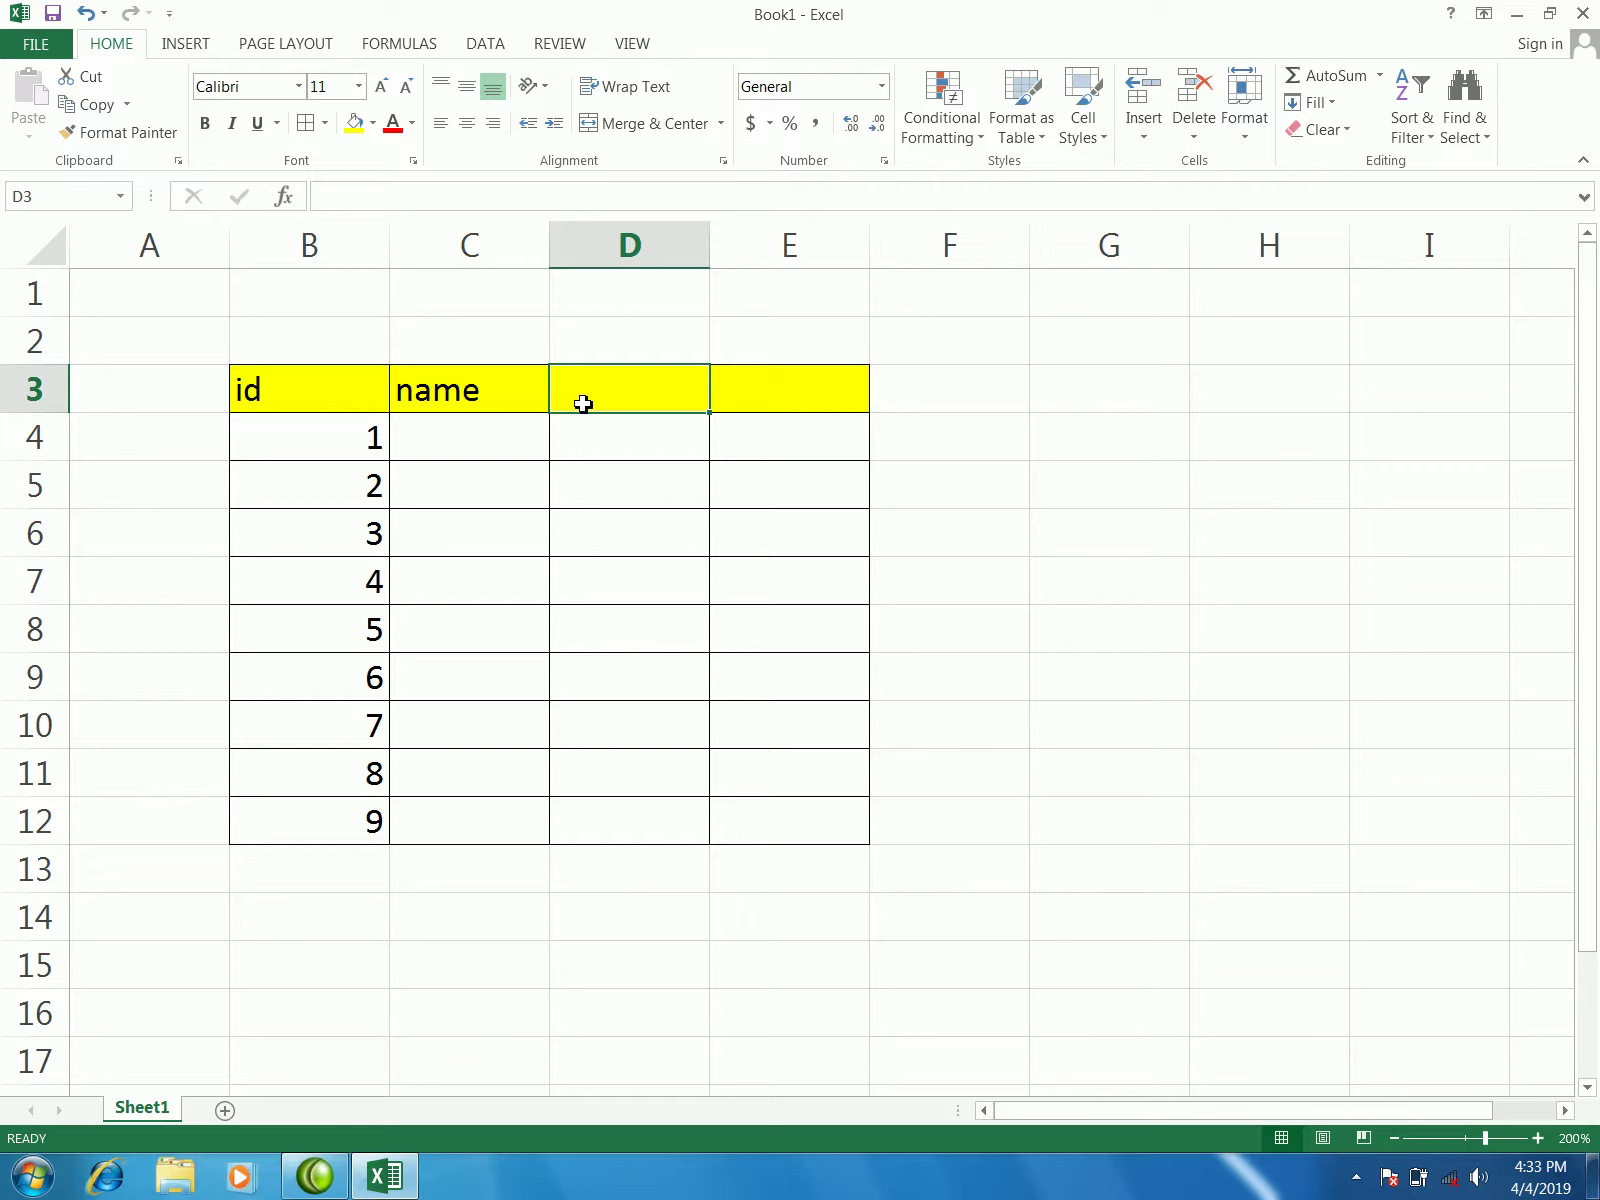
type("job")
key("Tab")
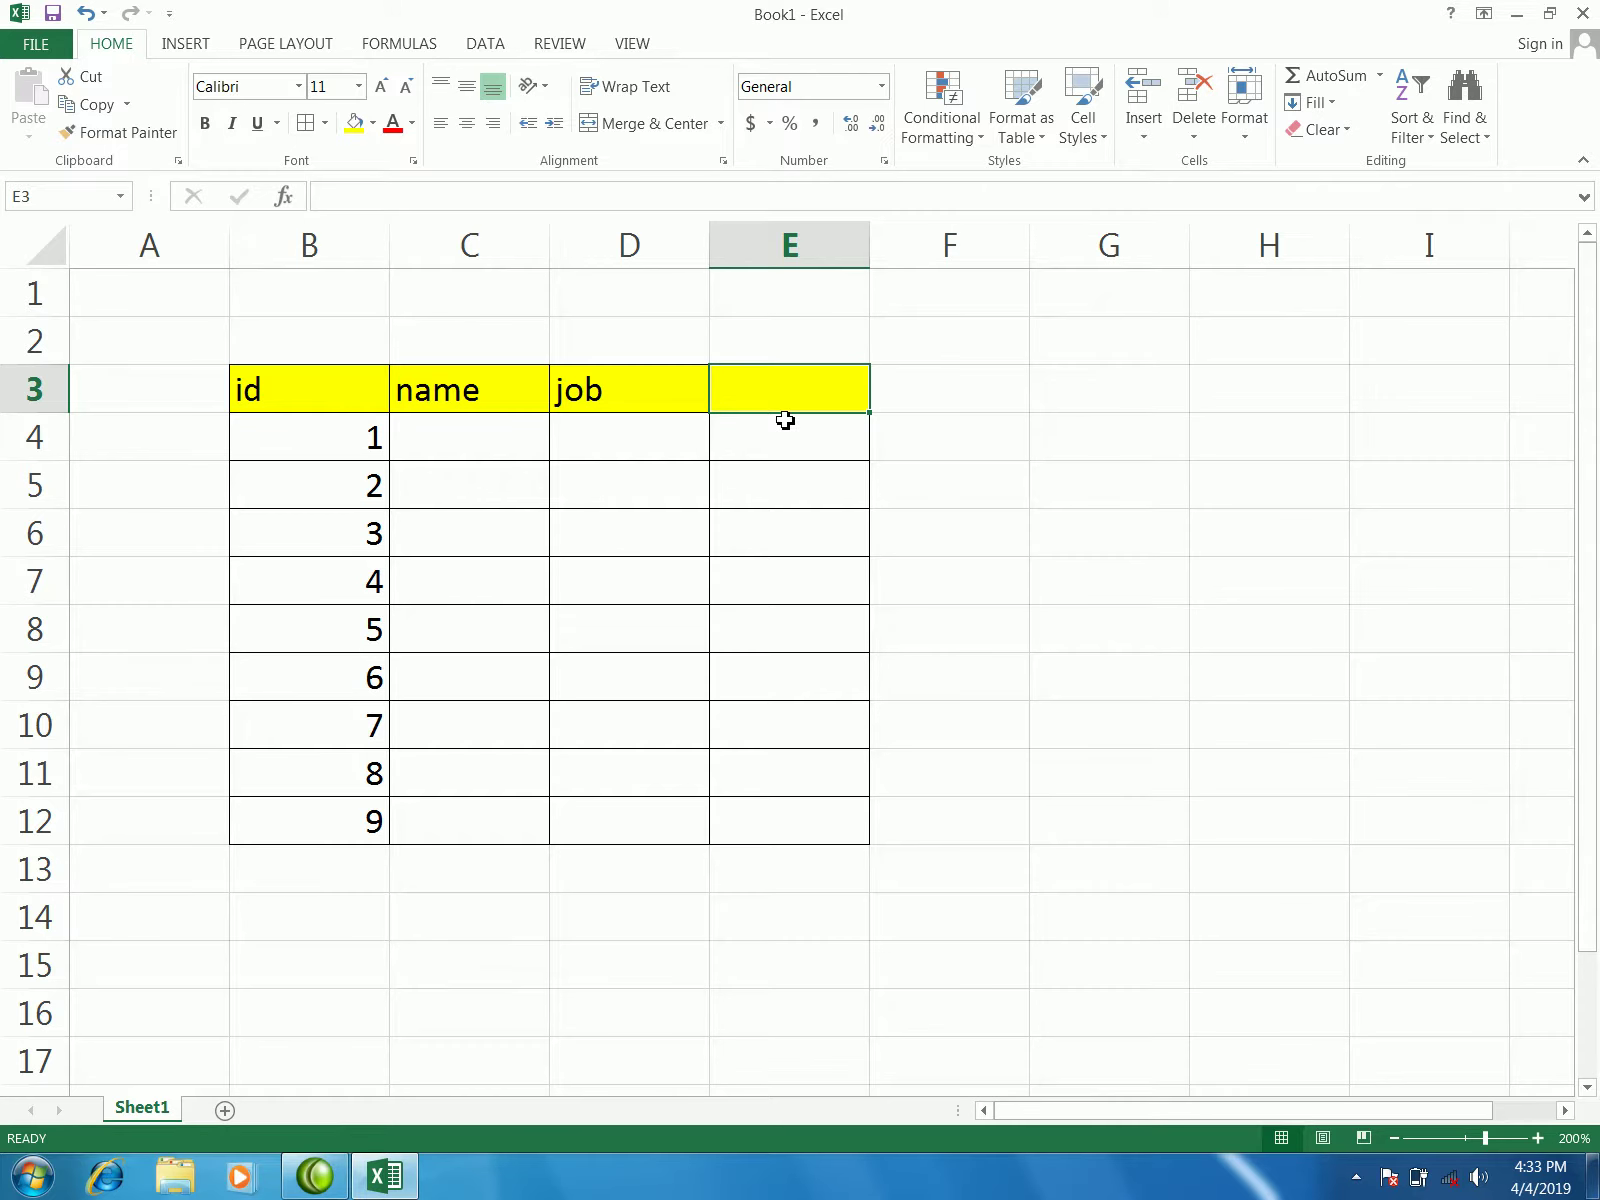
Step: Click through cells C4, D4, B4 and D6 in the table body
left_click(461, 456)
left_click(585, 443)
left_click(345, 452)
left_click_drag(389, 470, 632, 550)
left_click(625, 535)
left_click(514, 450)
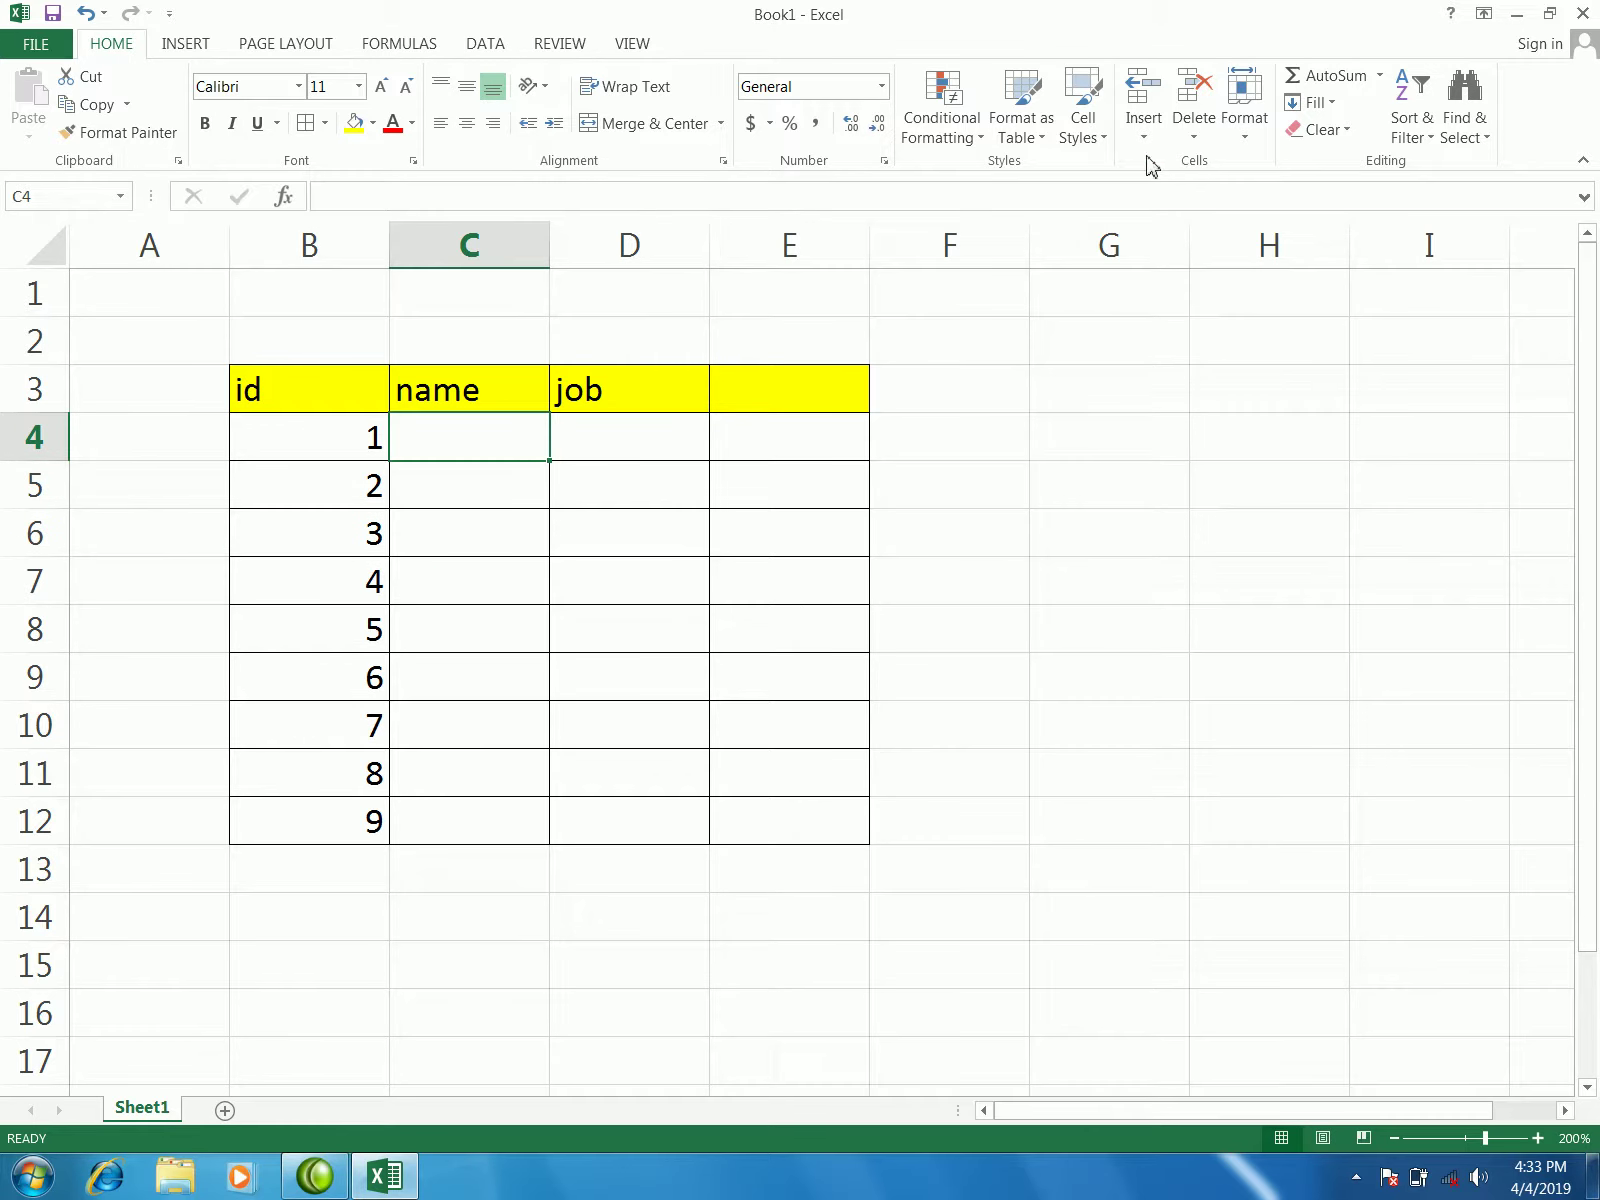
Step: Select the entire row 6, the table row holding id 3
key("Left")
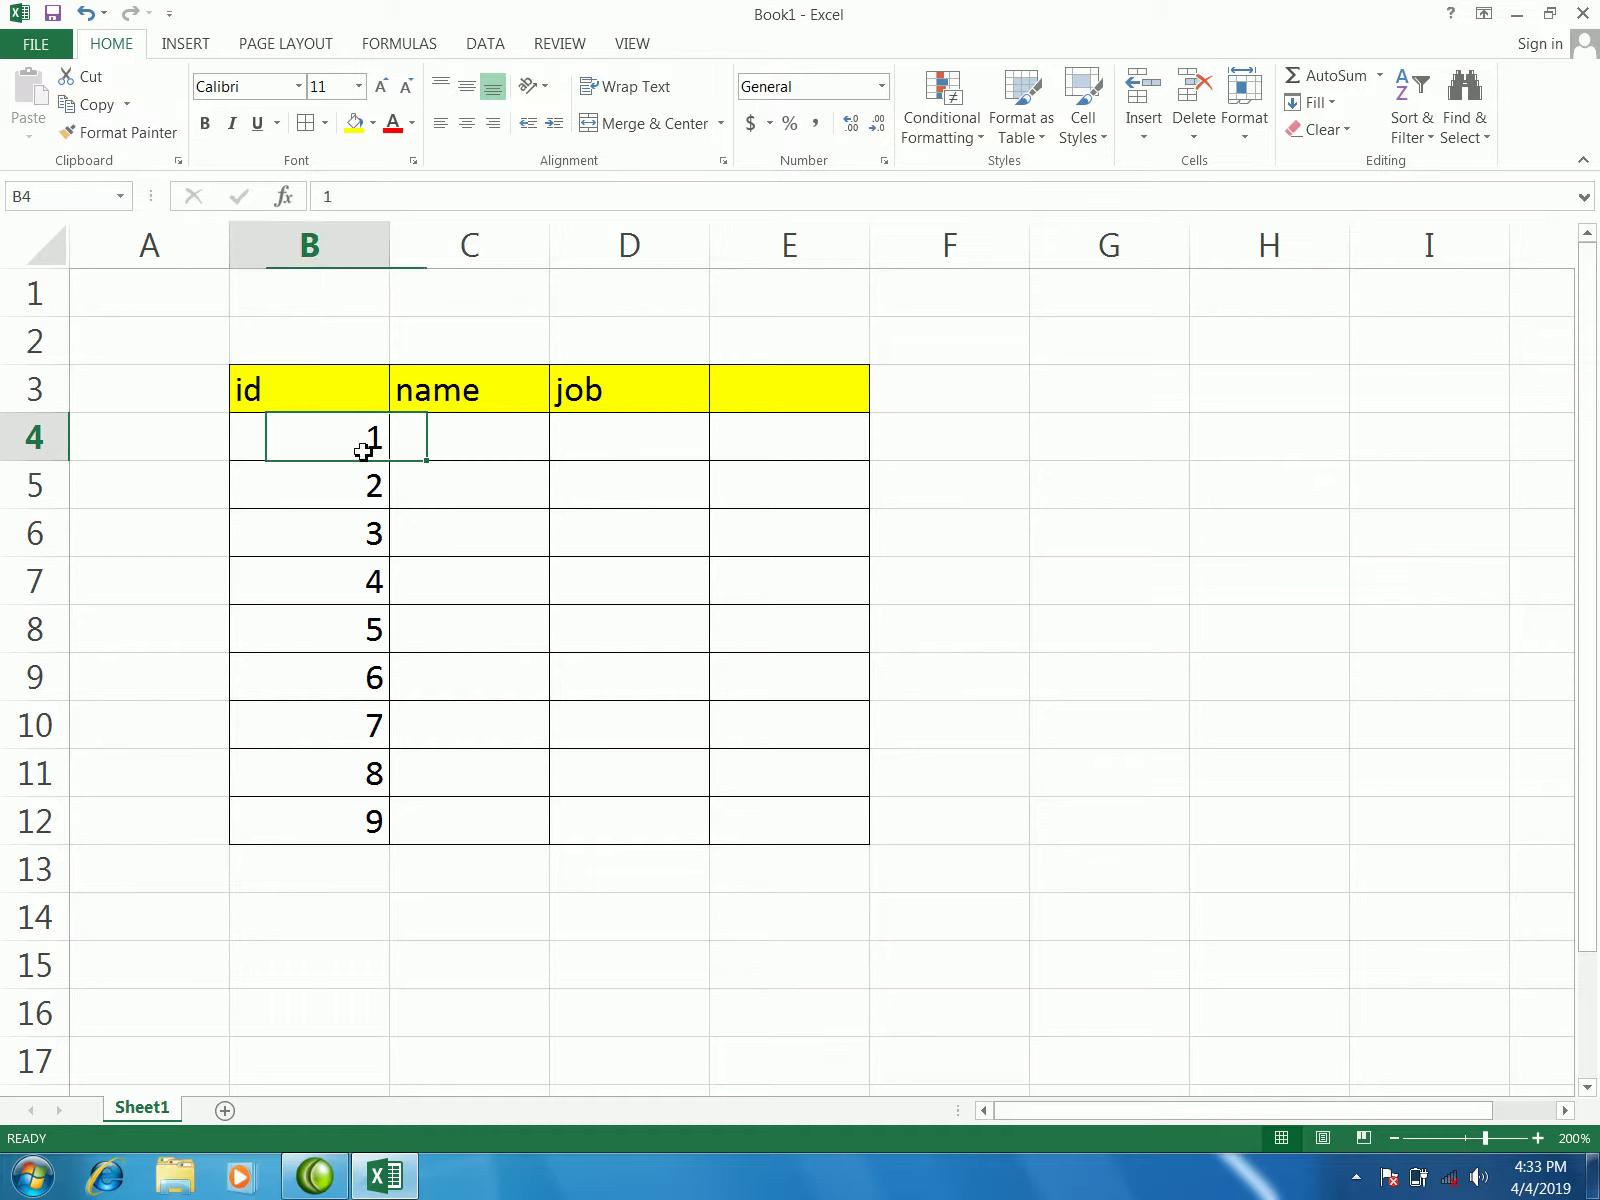
left_click(368, 538)
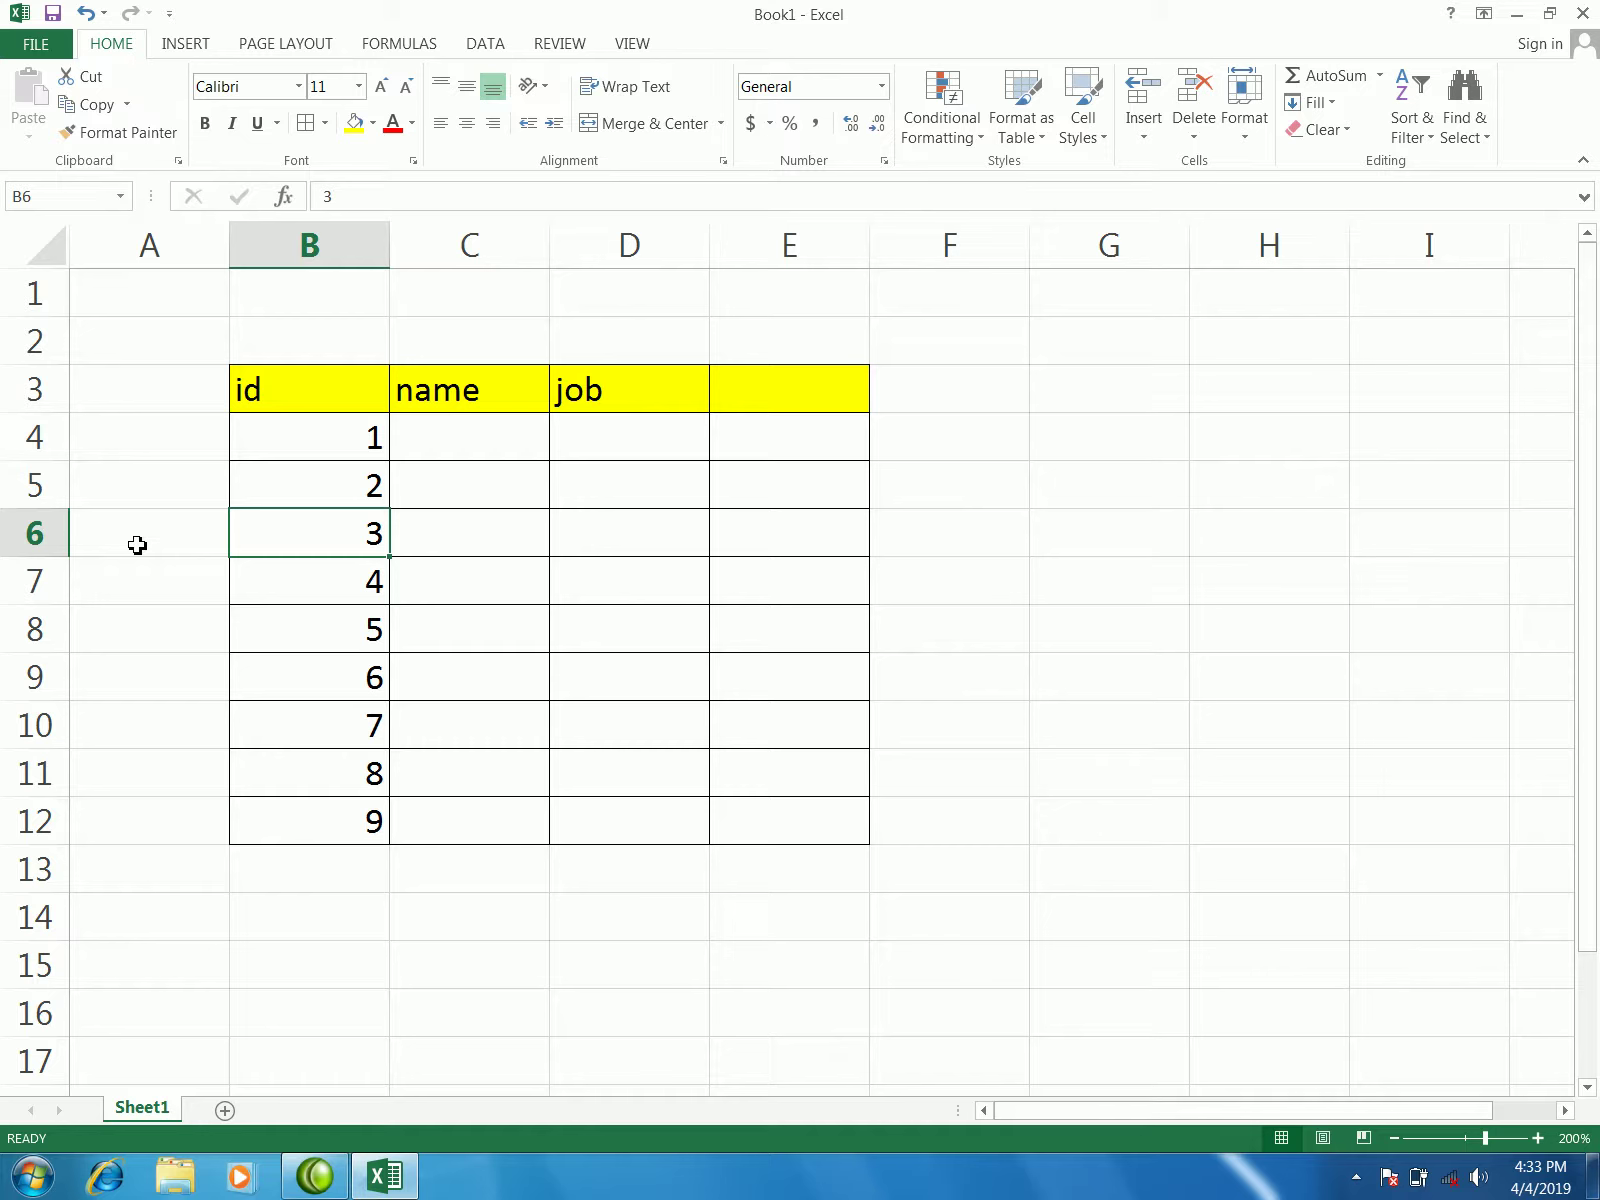
left_click(607, 553)
left_click(305, 580)
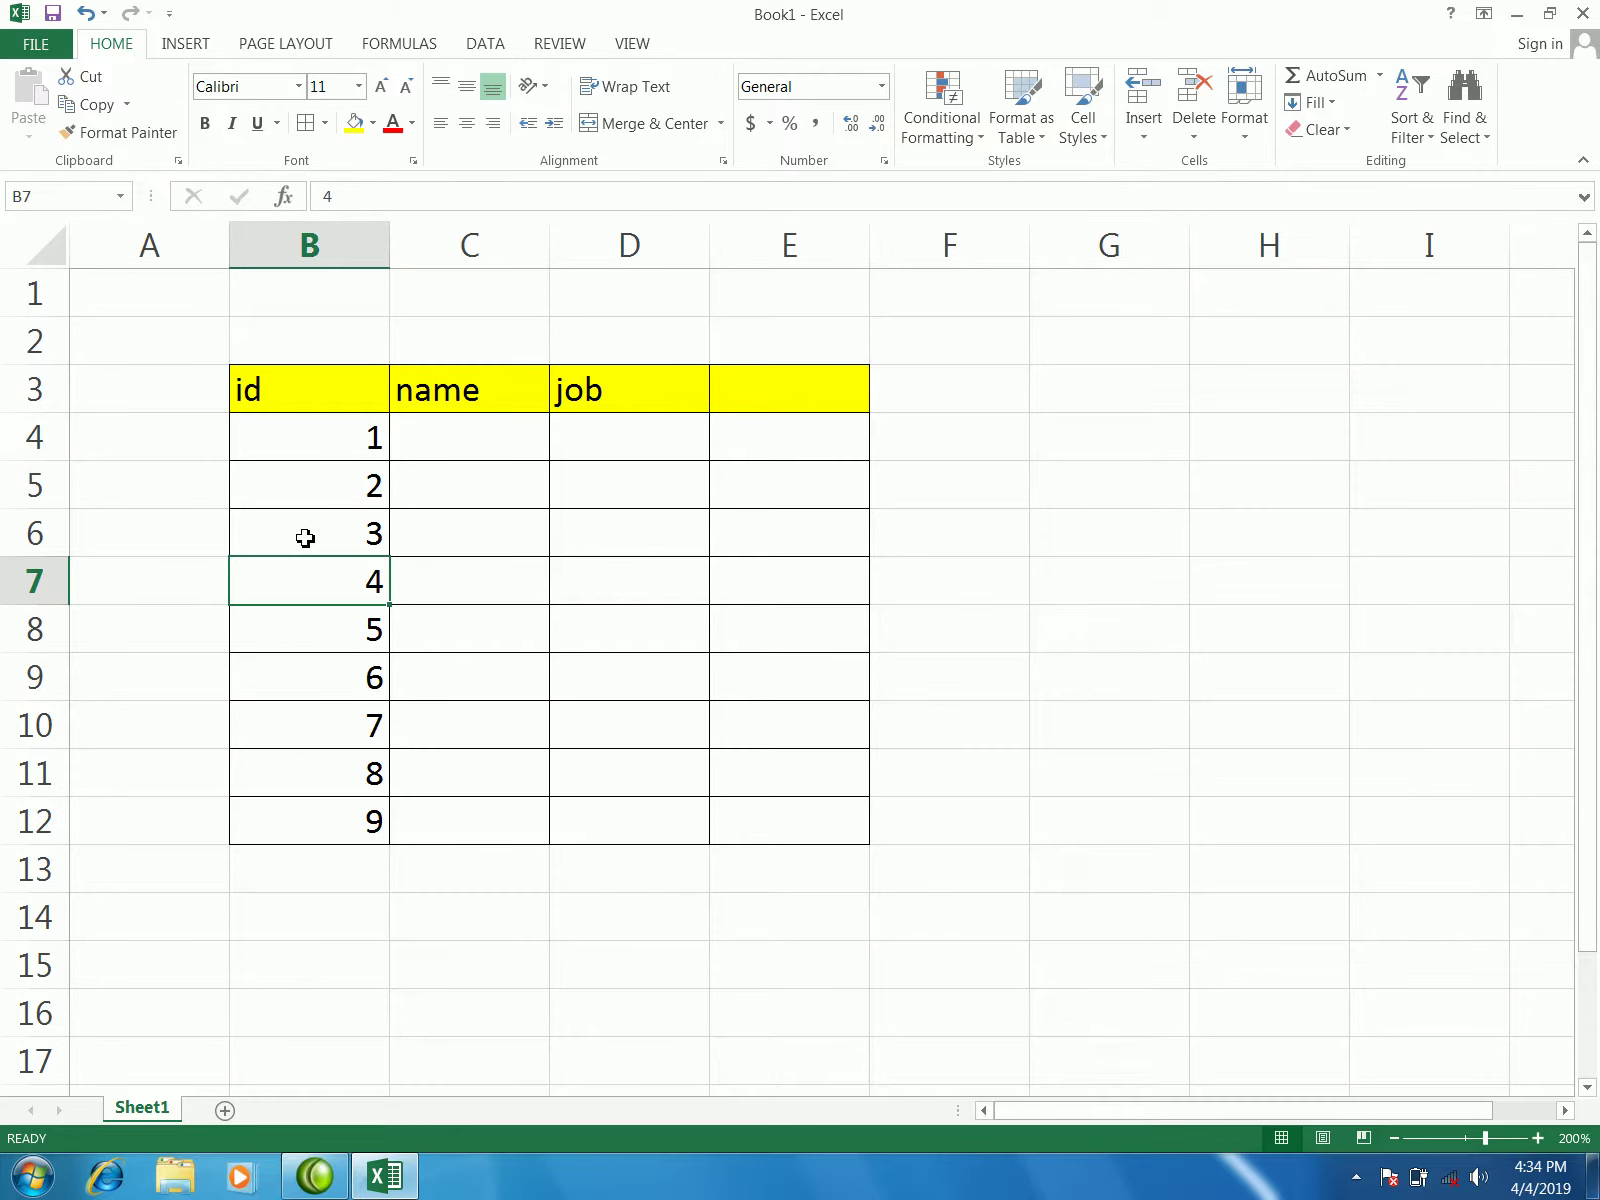
left_click(396, 543)
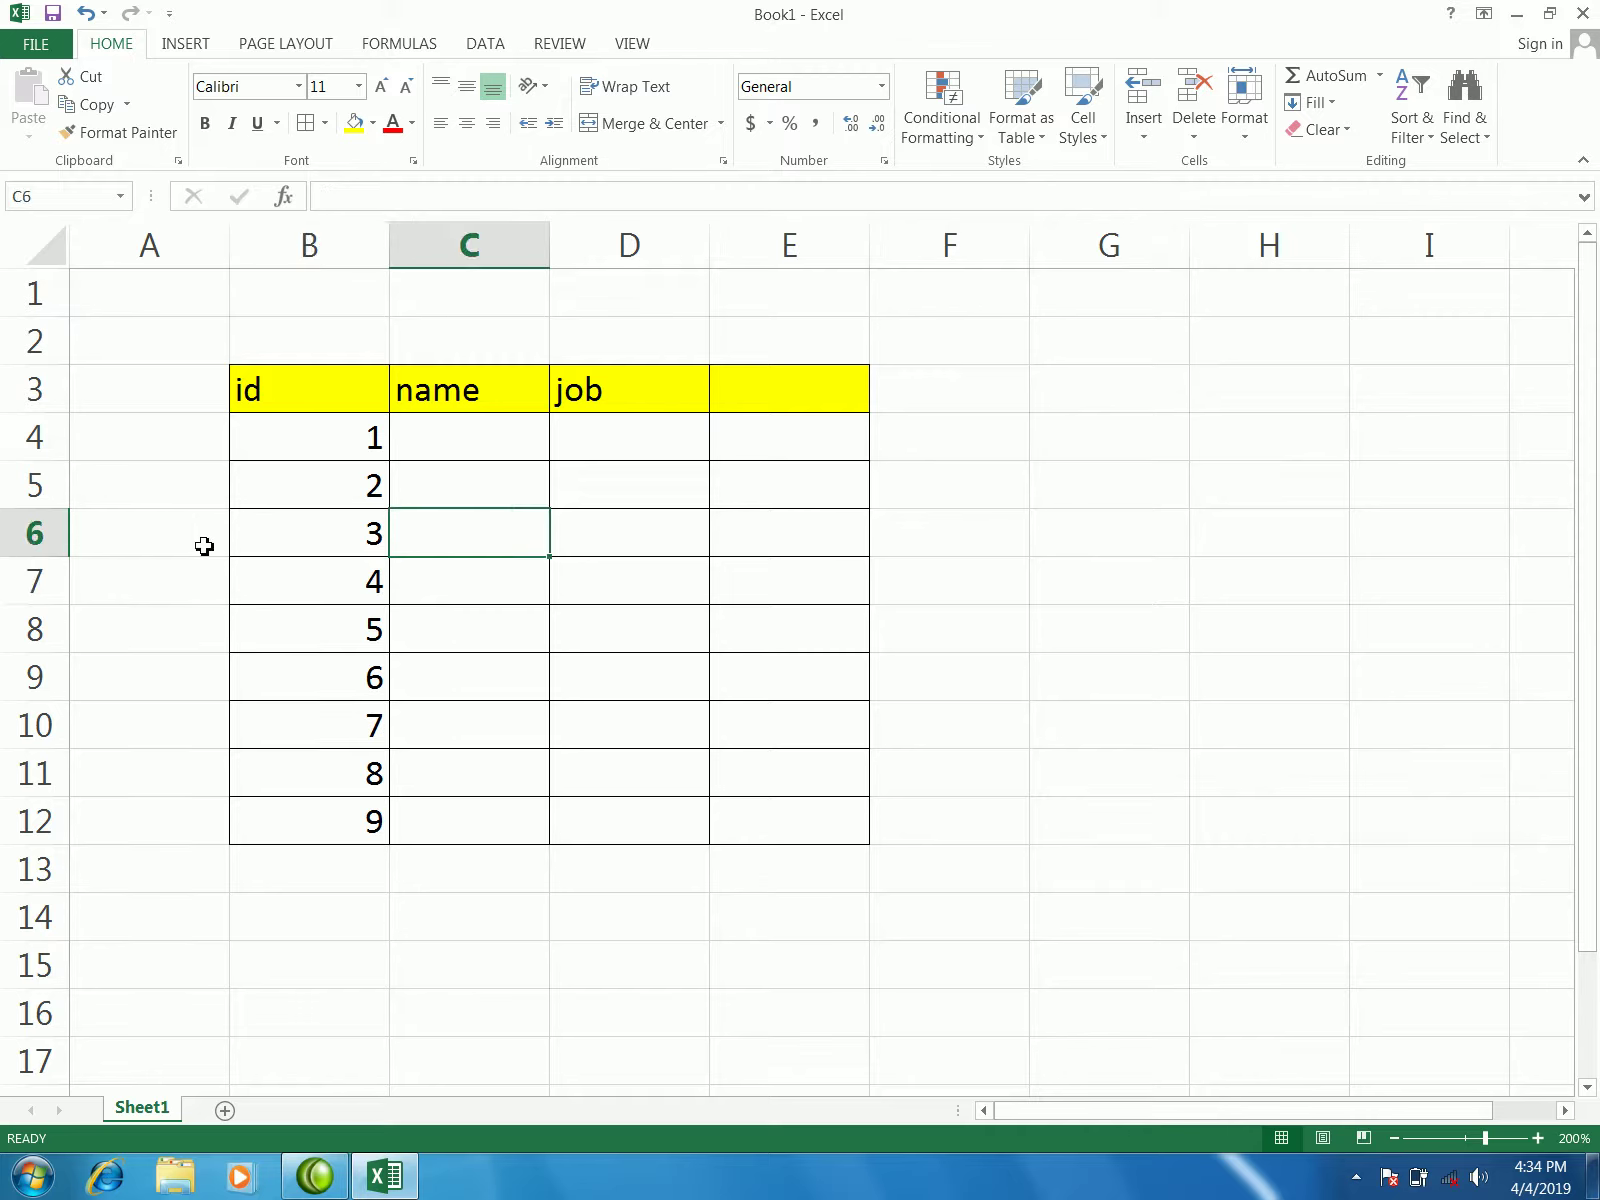
left_click(48, 540)
left_click(257, 537)
left_click(352, 590)
left_click(432, 587)
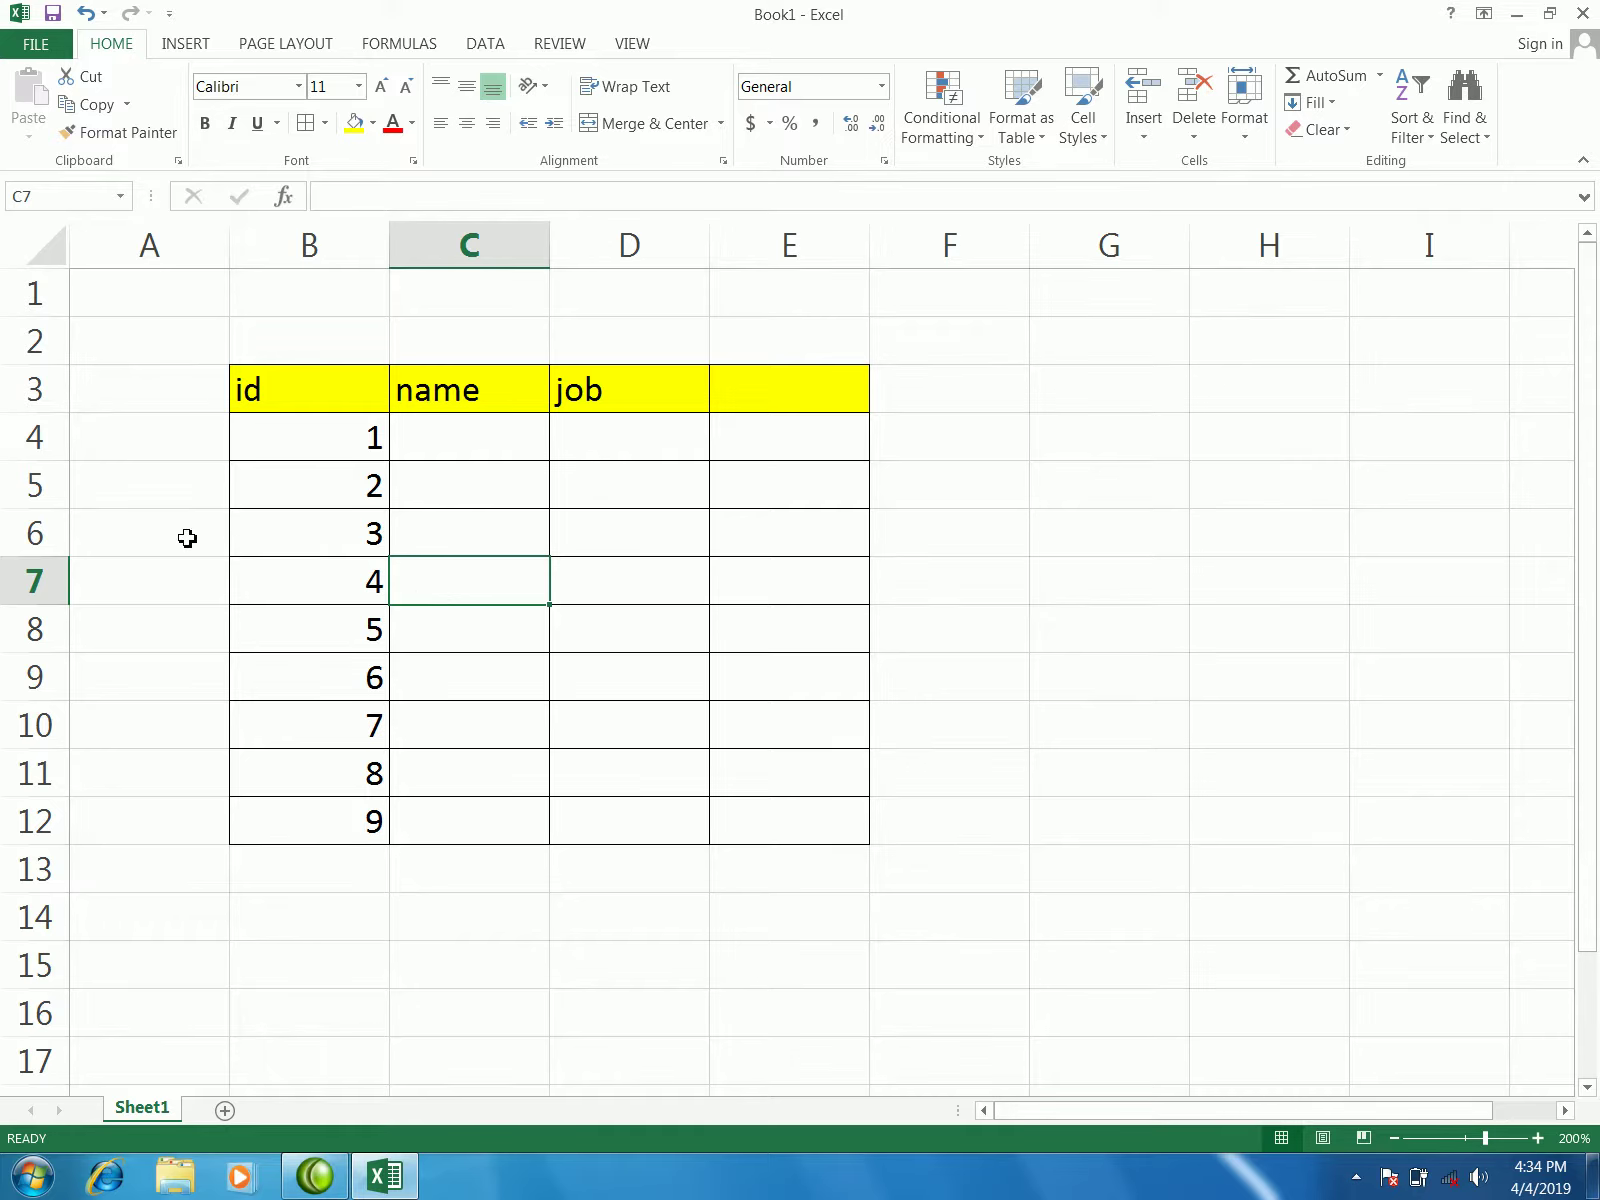
left_click(58, 537)
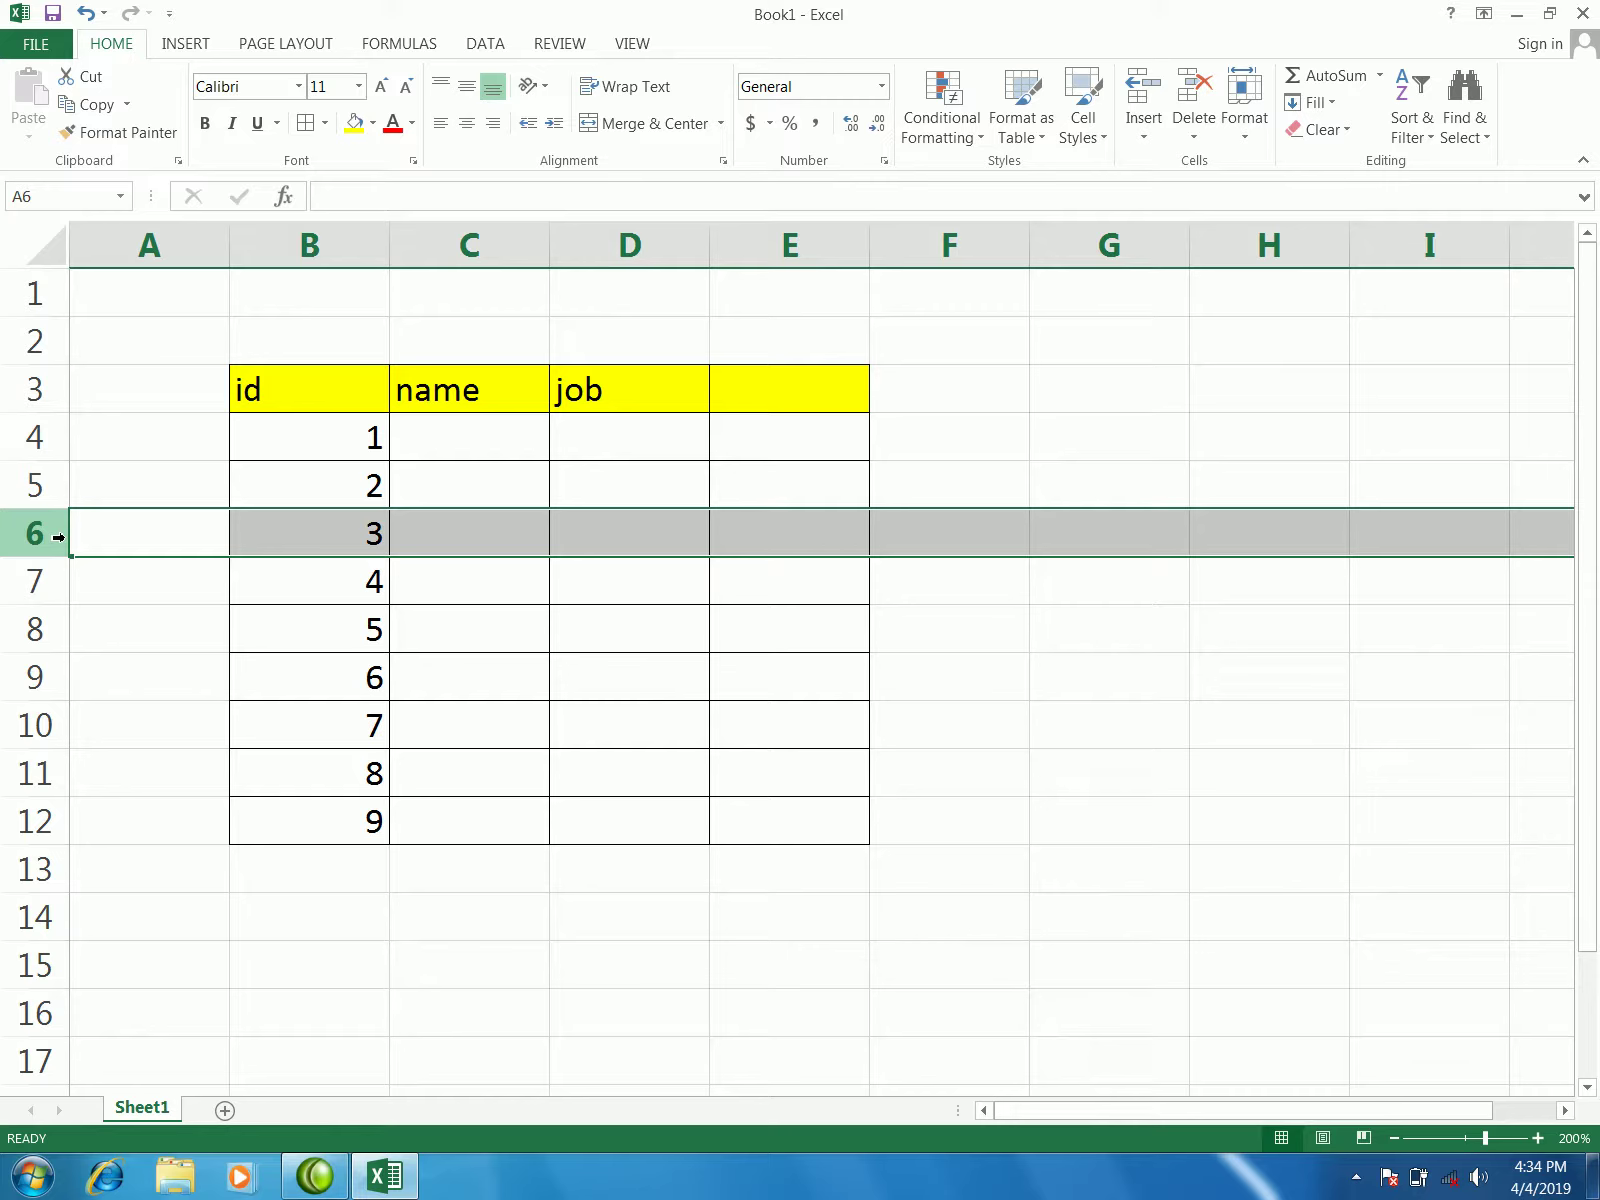
left_click(420, 247)
left_click(328, 562)
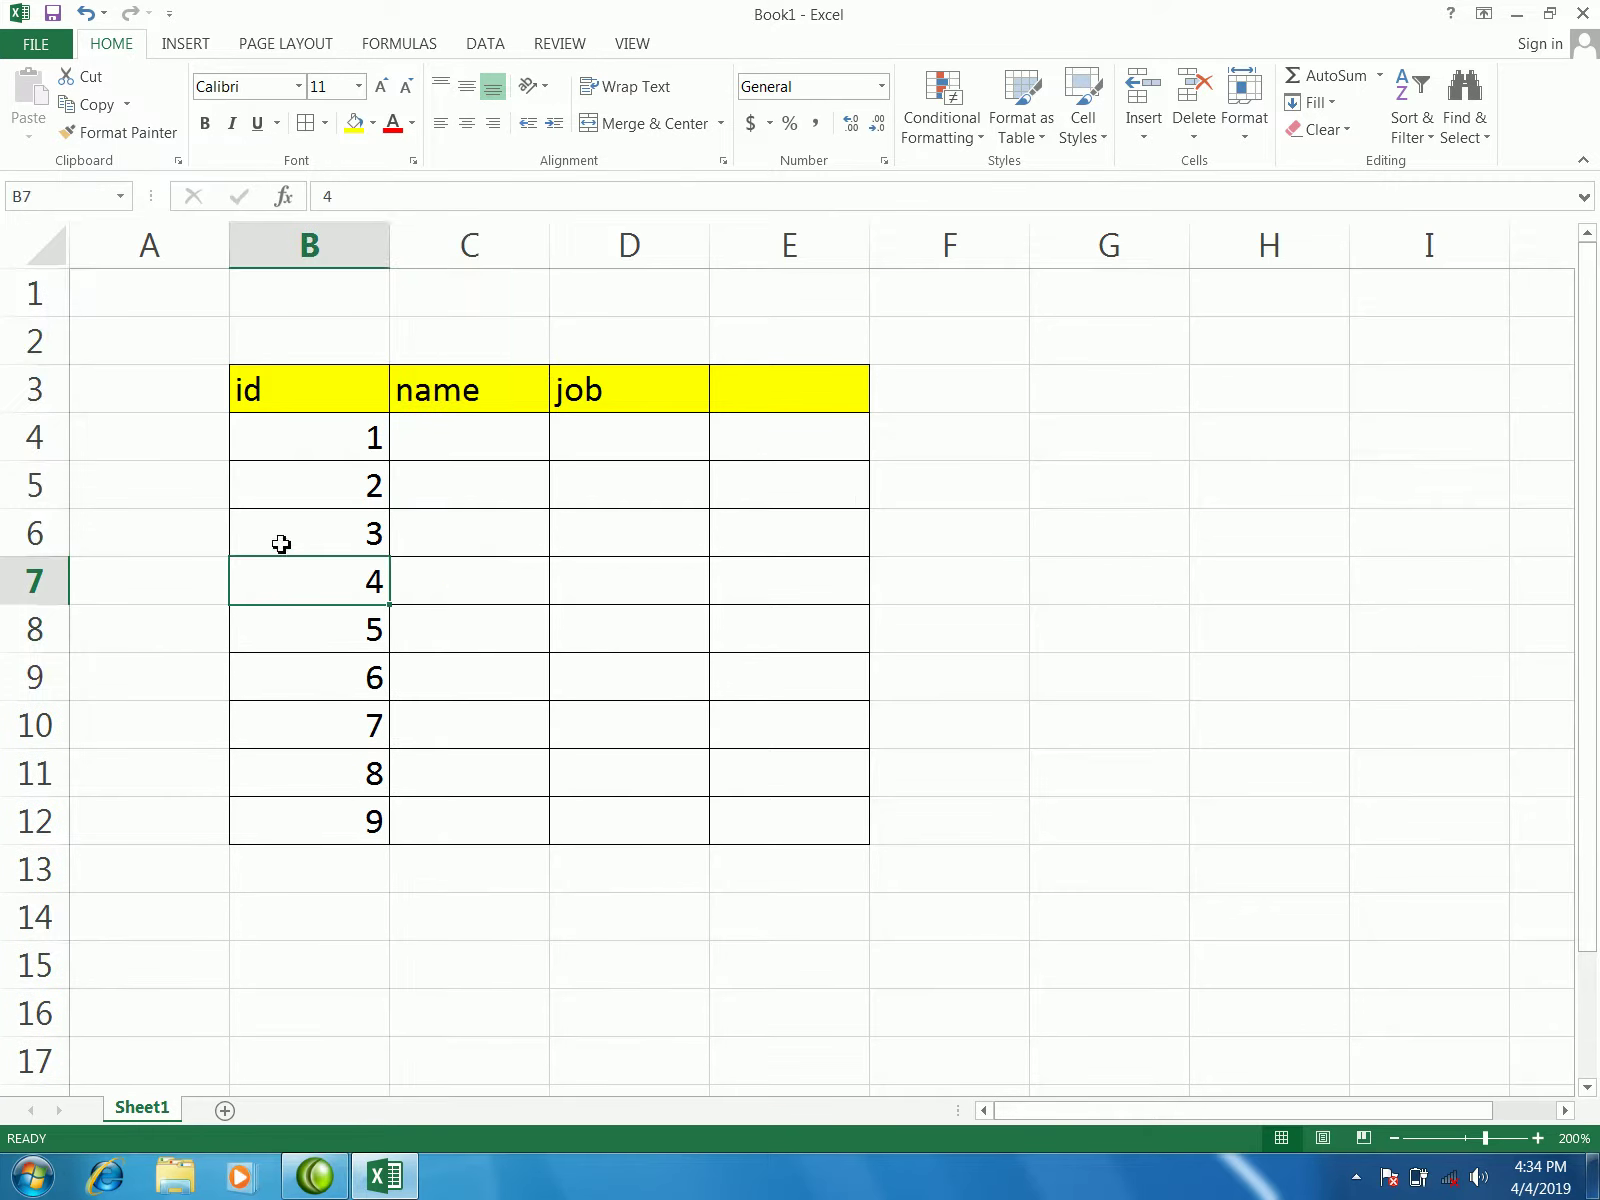
left_click(34, 546)
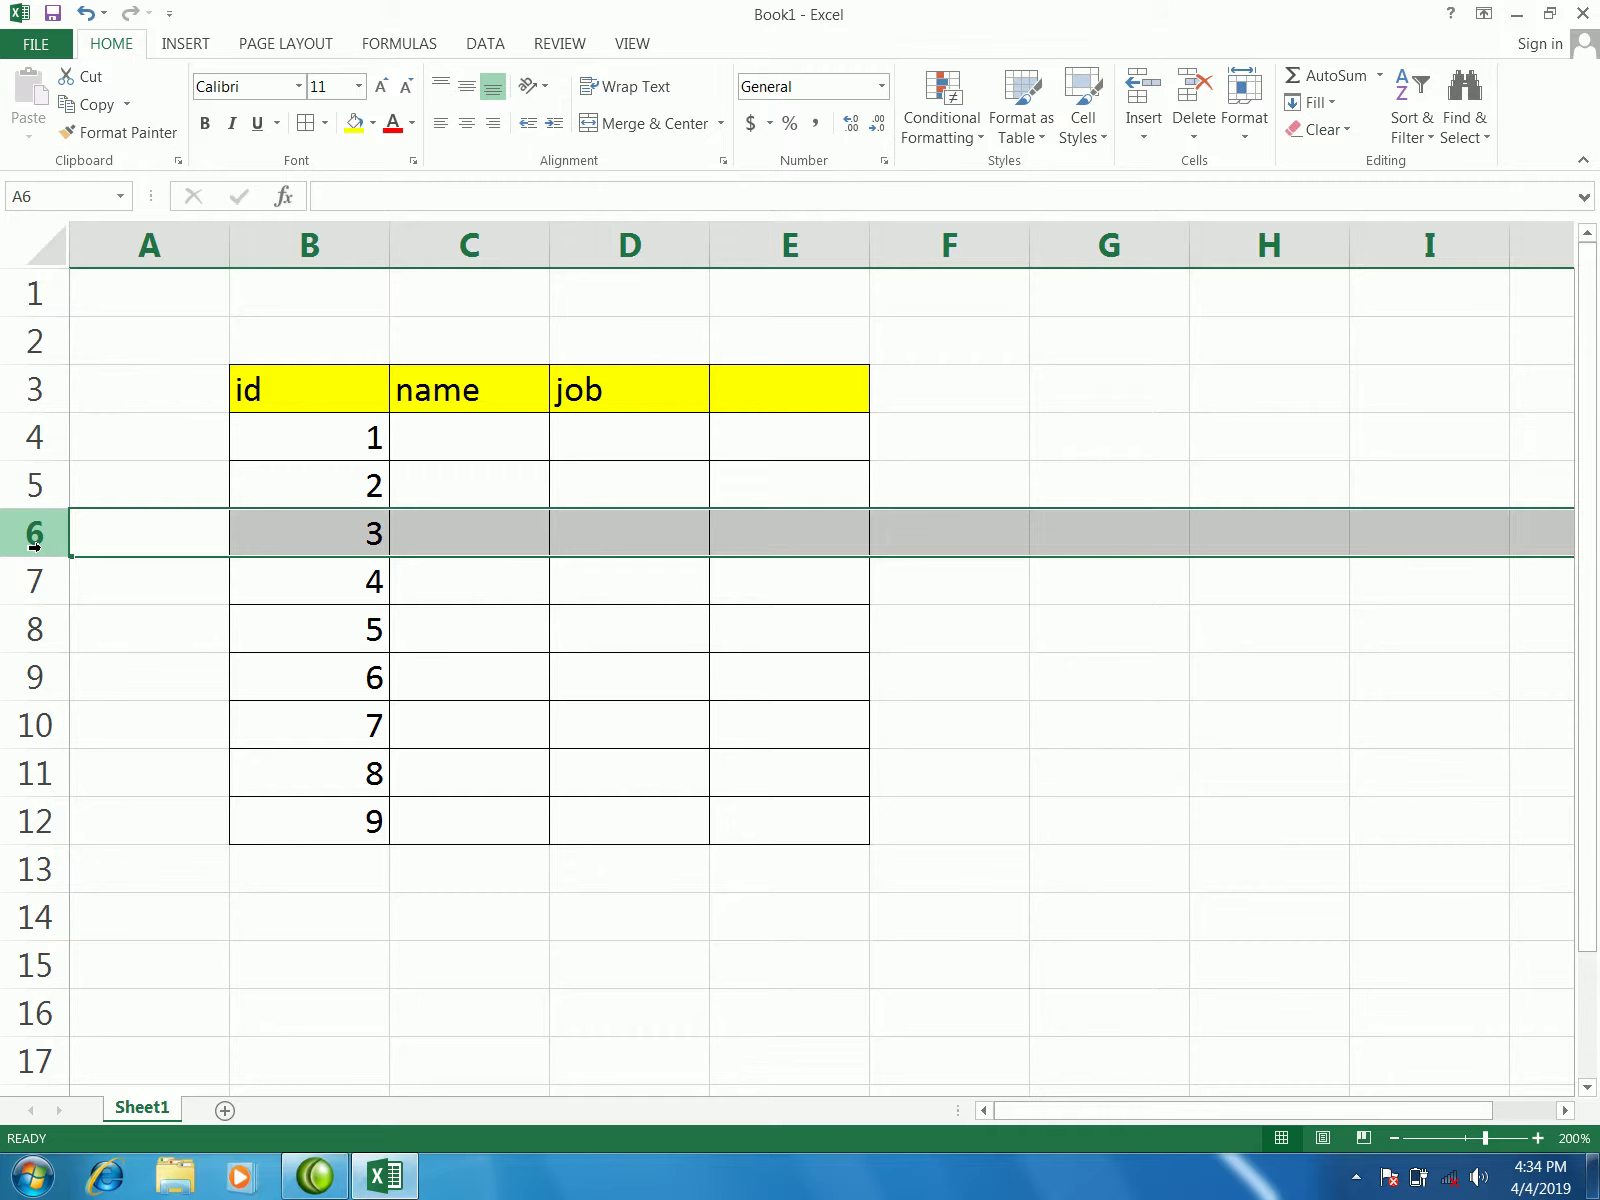
Step: Insert a blank sheet row at row 6, above id 3
left_click(1144, 130)
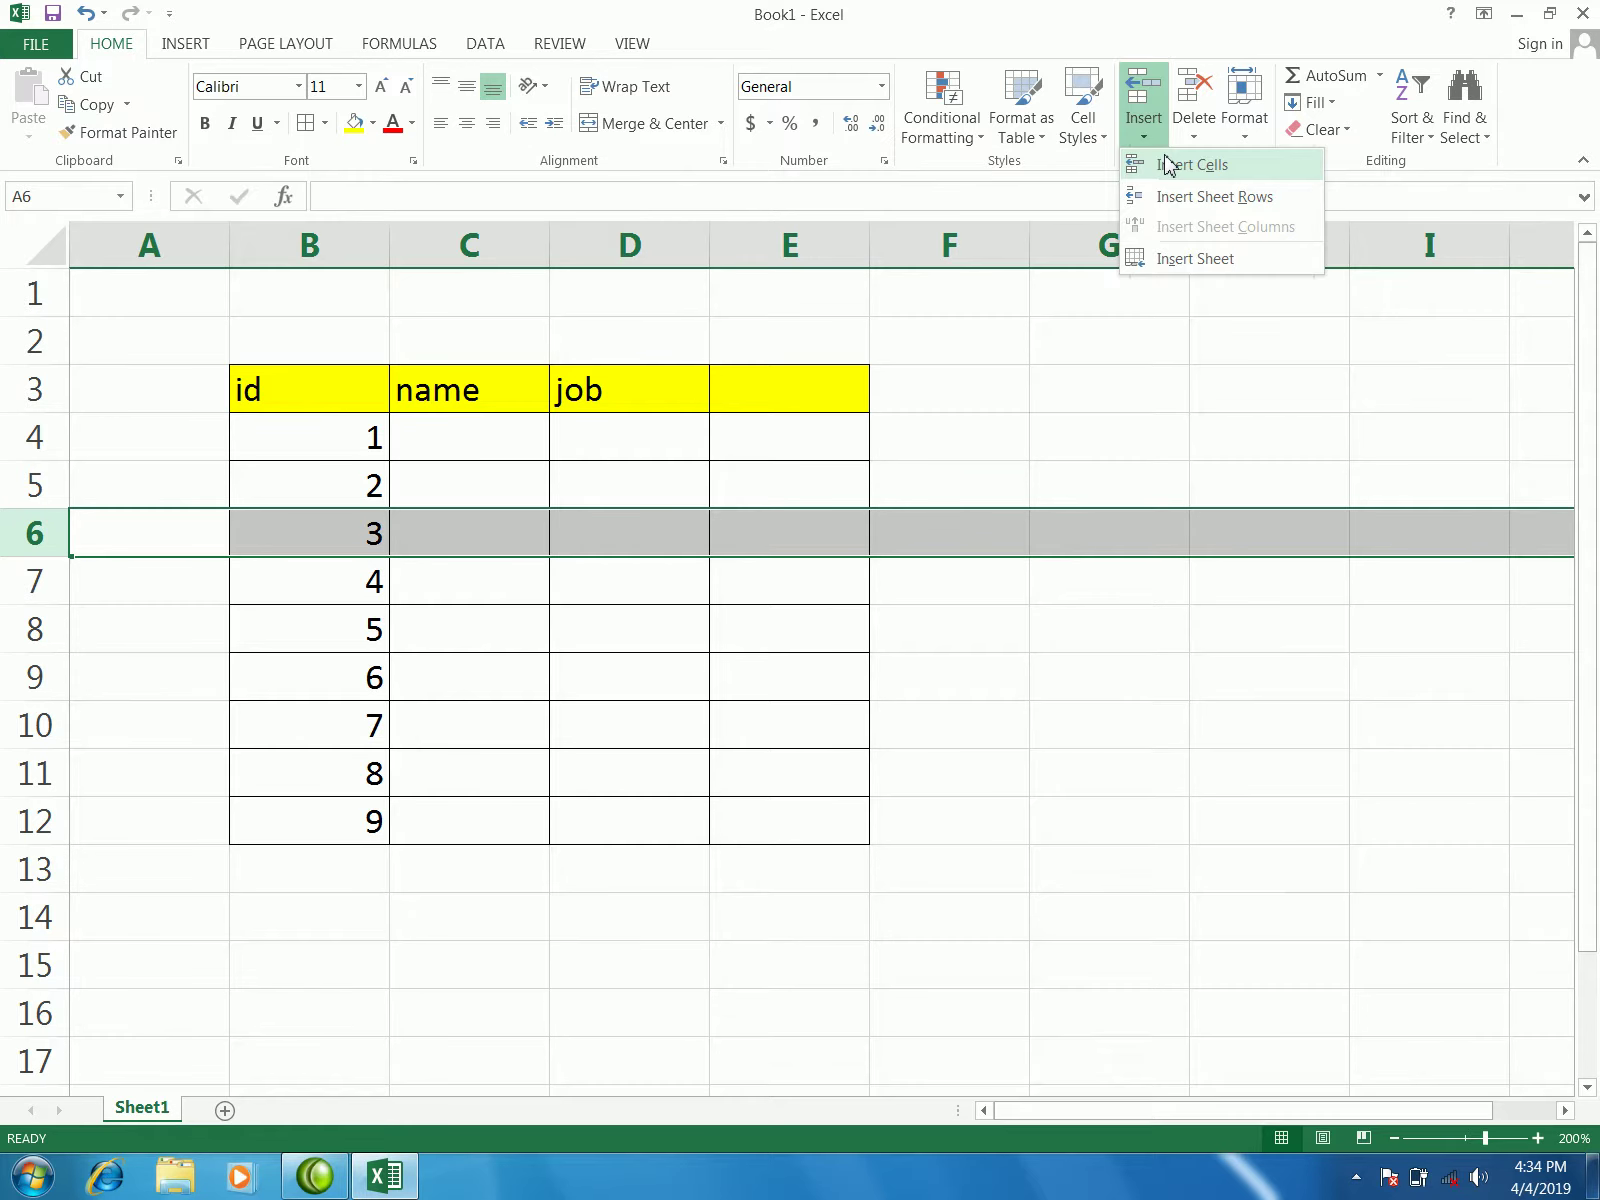
left_click(1180, 196)
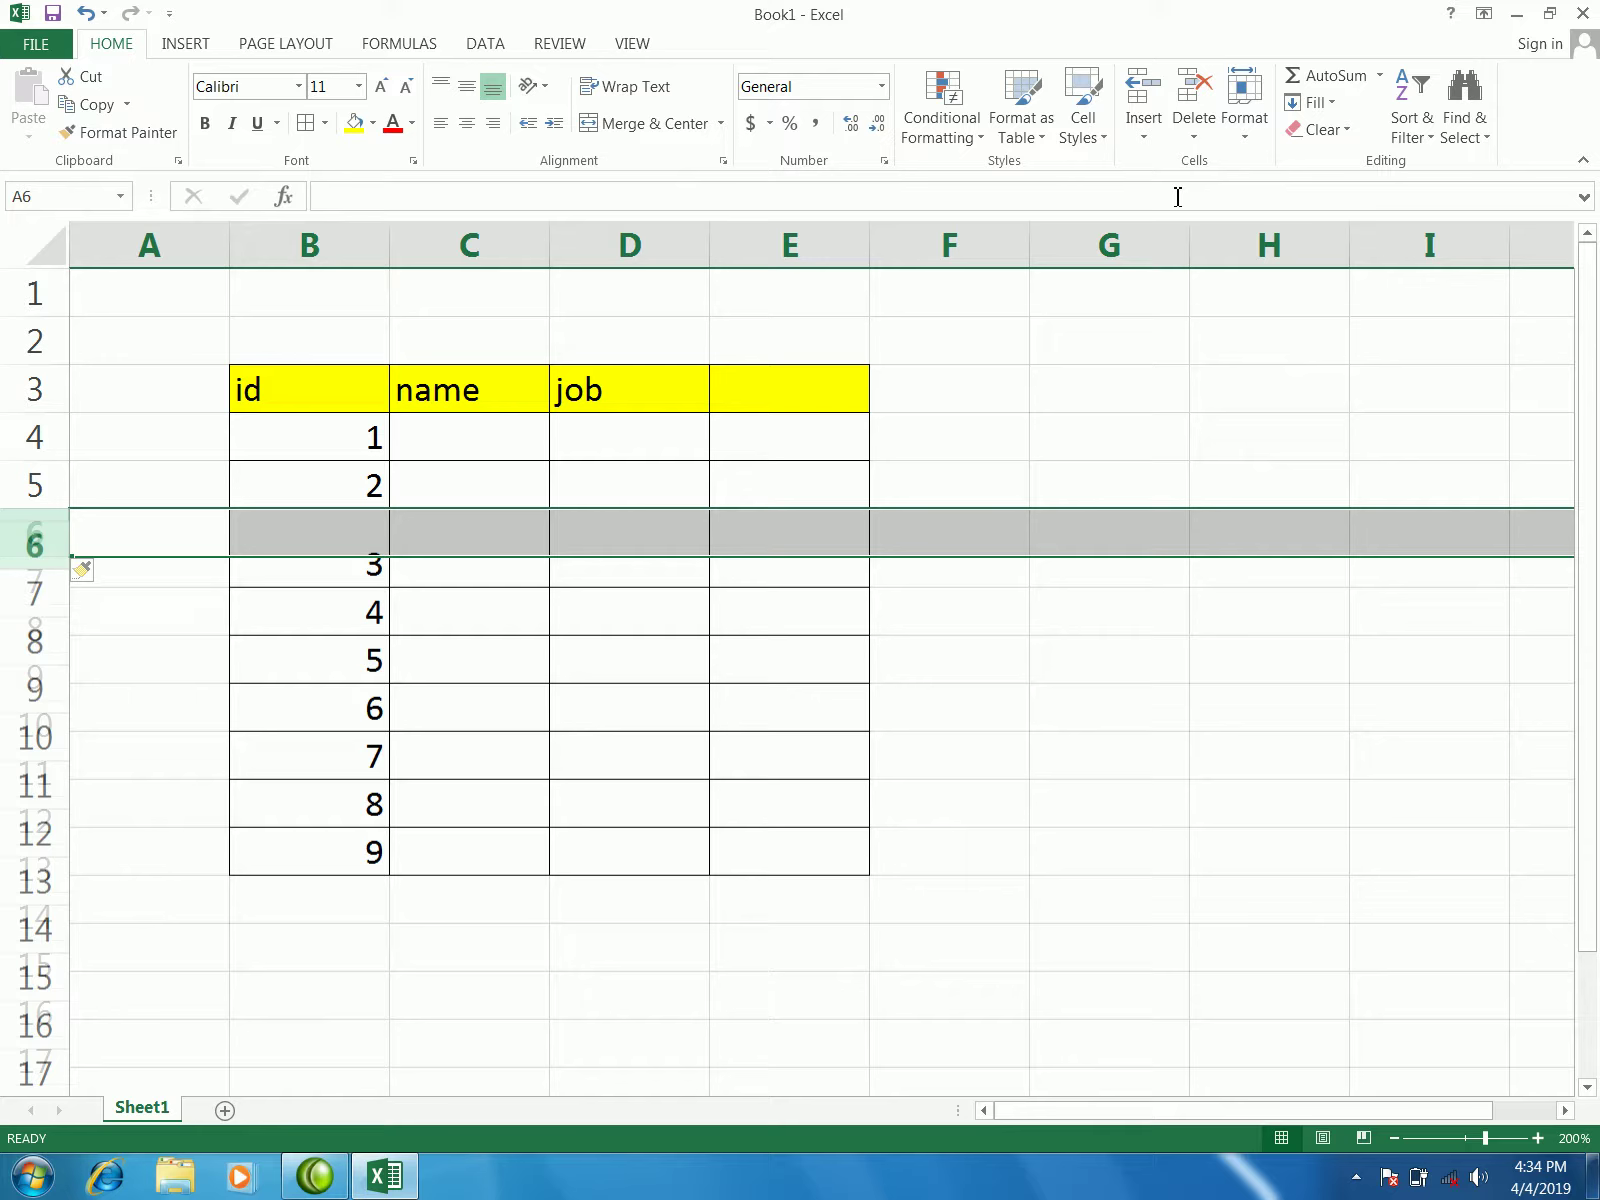
left_click(700, 536)
left_click(386, 543)
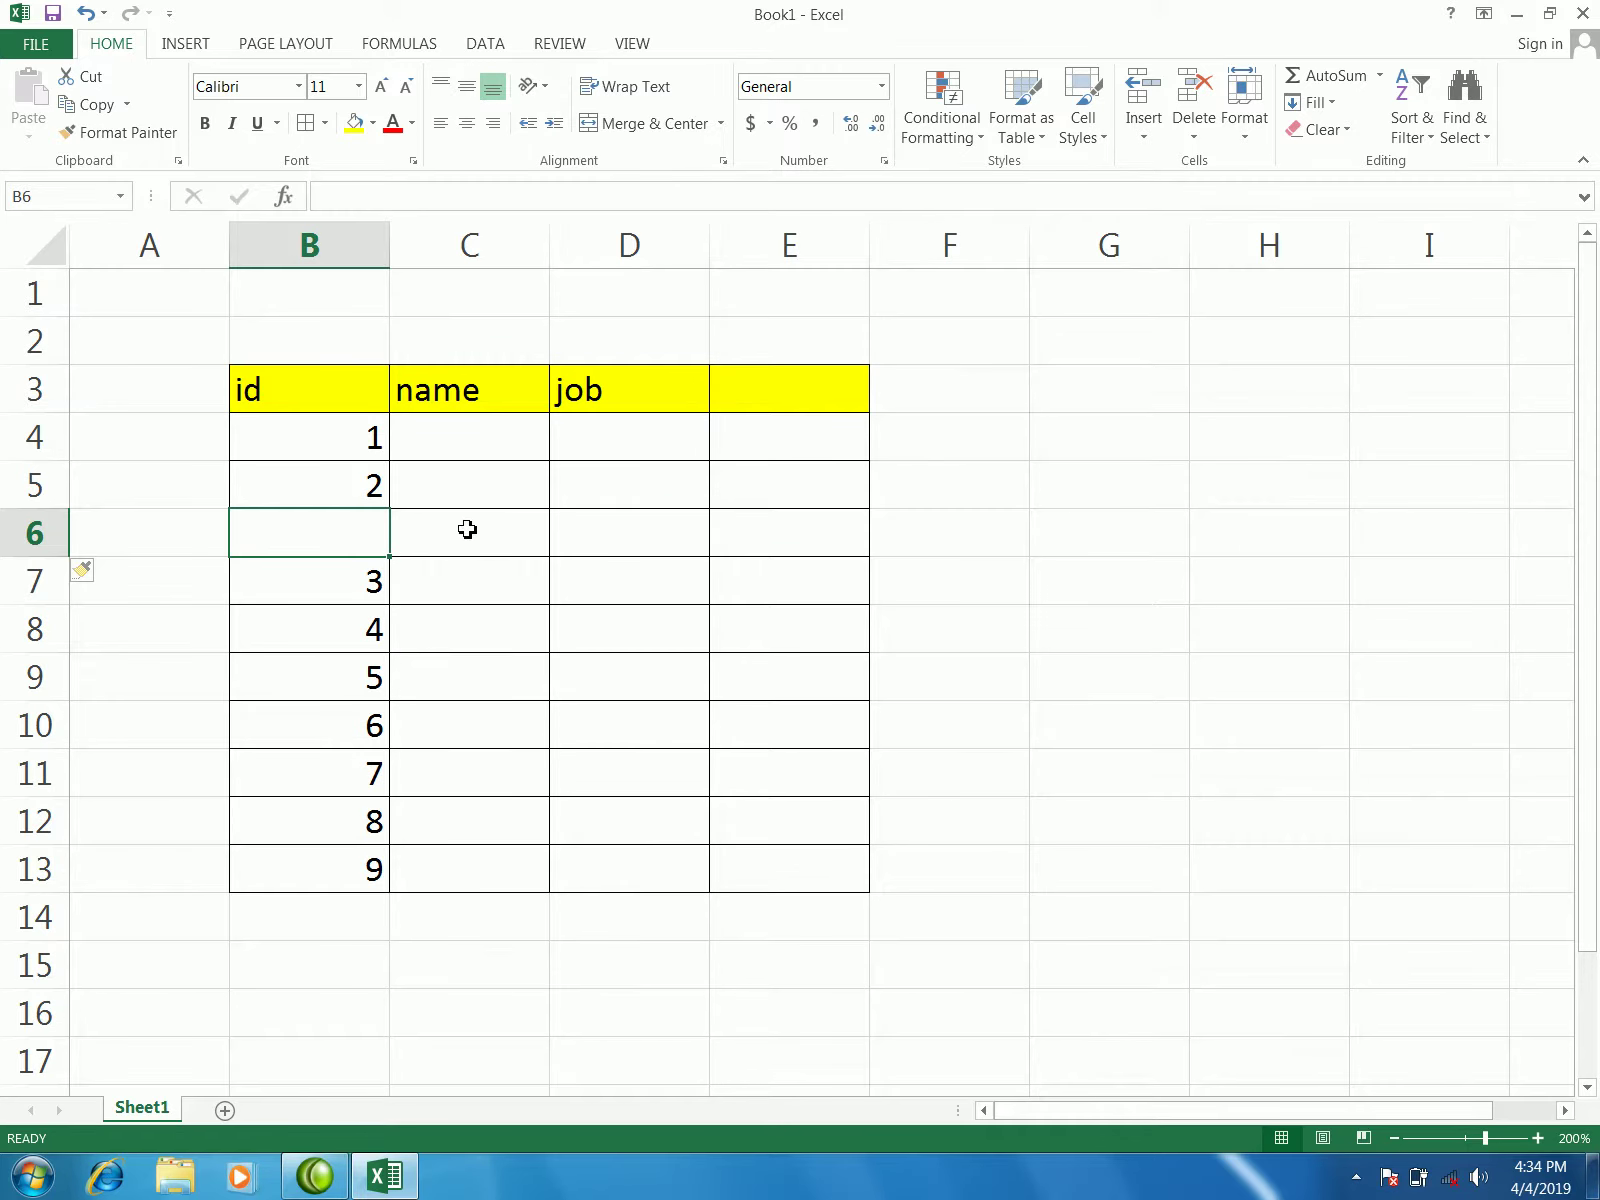
left_click(460, 550)
Step: Fill B4 down to B13 as the id series 1 to 10
left_click(377, 448)
left_click(376, 525)
left_click(370, 440)
left_click_drag(389, 460, 396, 912)
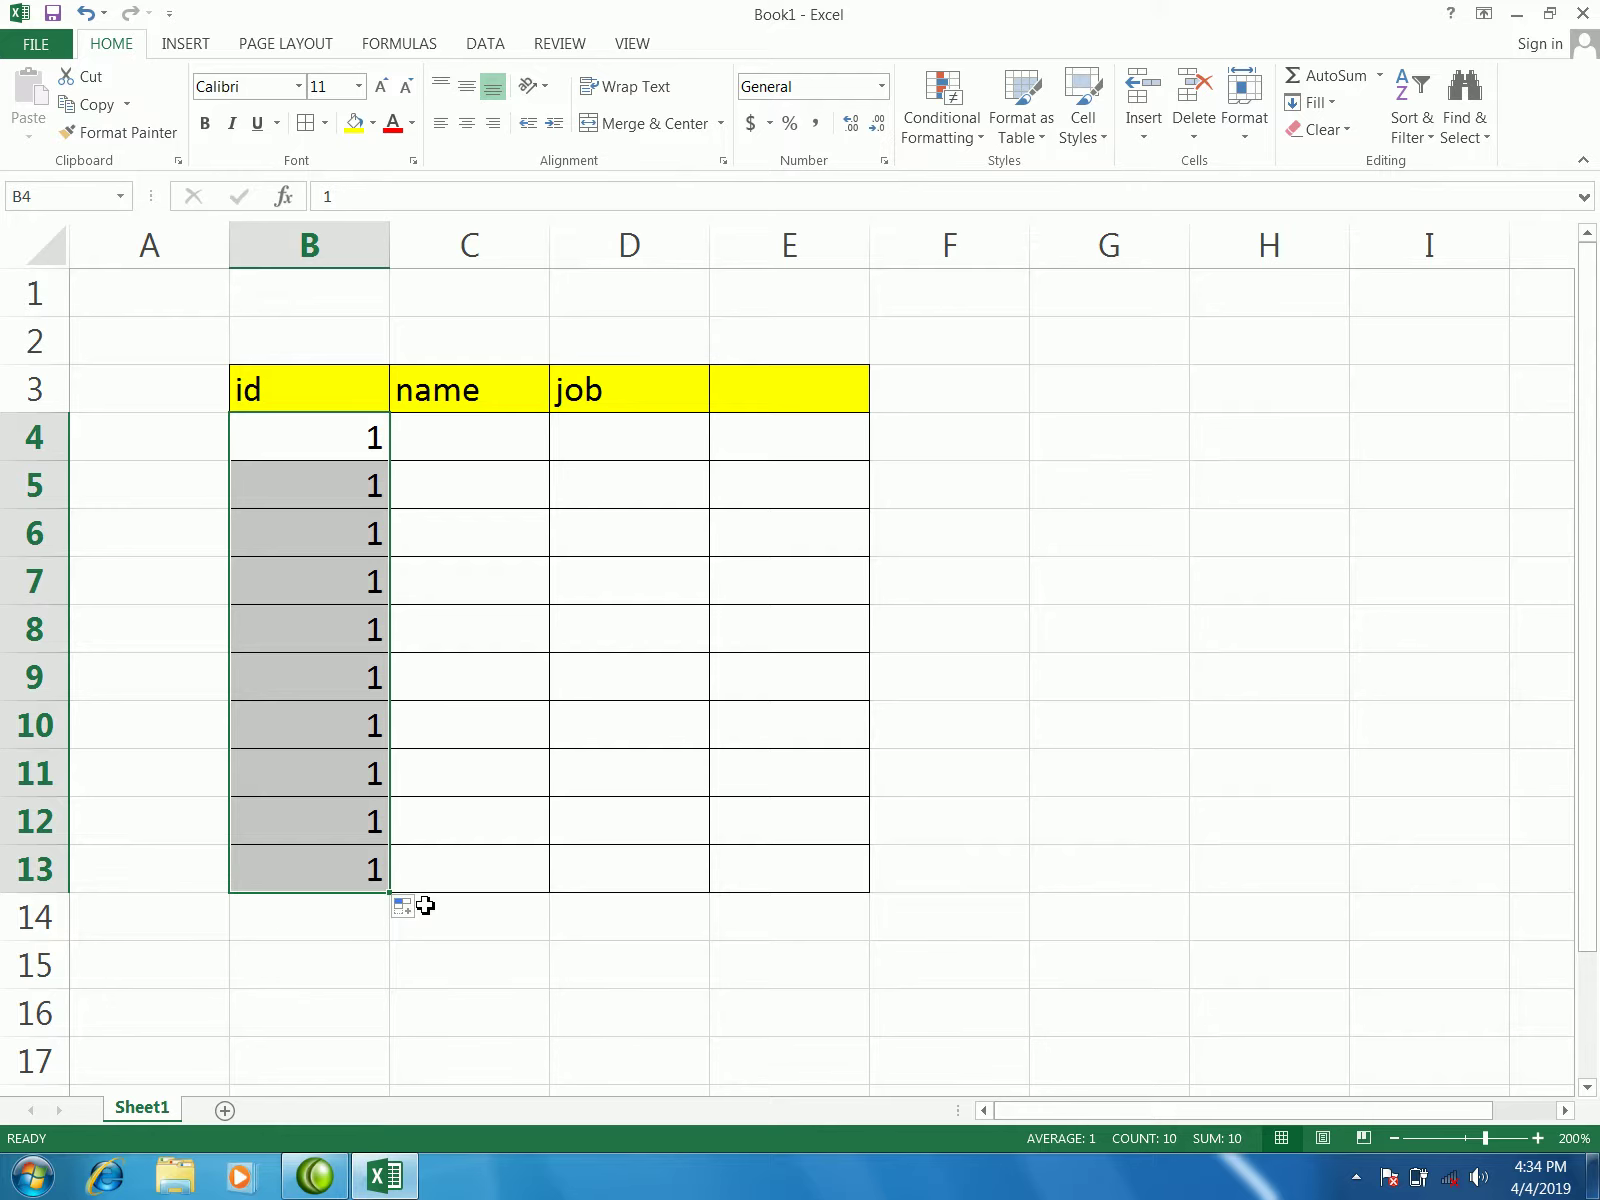
left_click(416, 912)
left_click(440, 963)
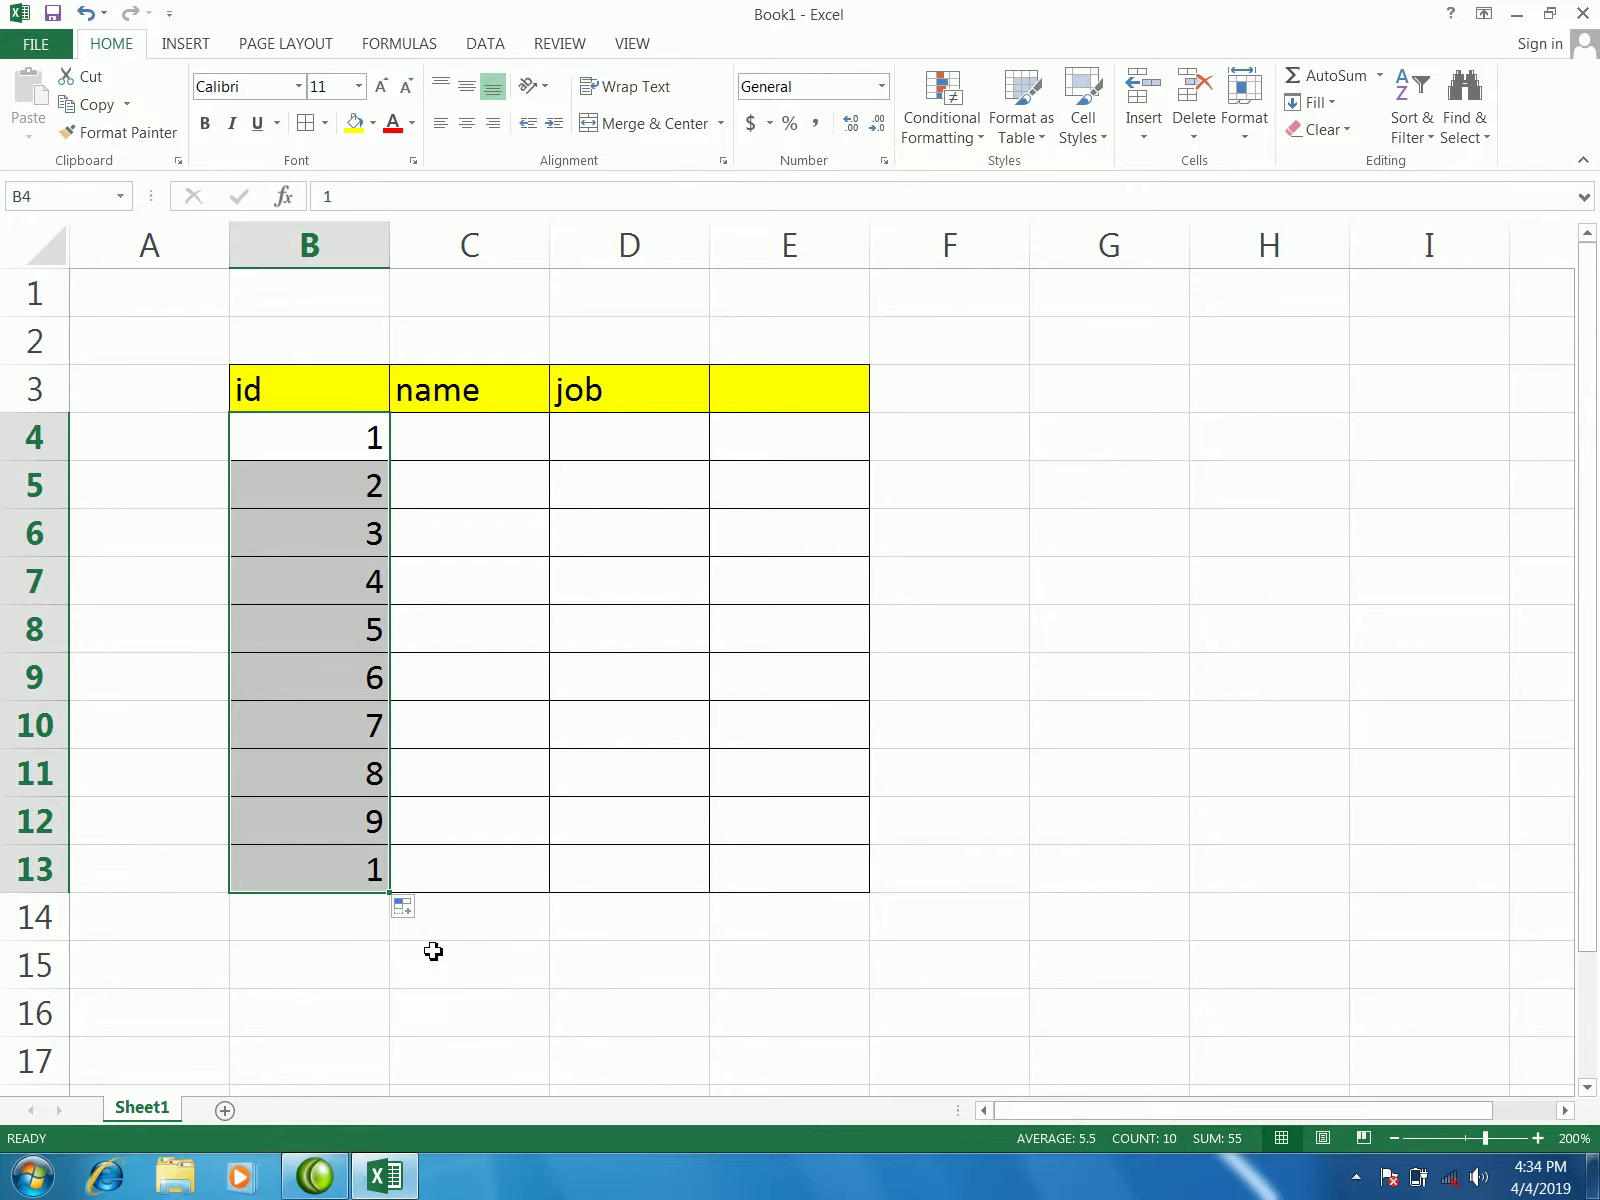
left_click(392, 870)
left_click(380, 870)
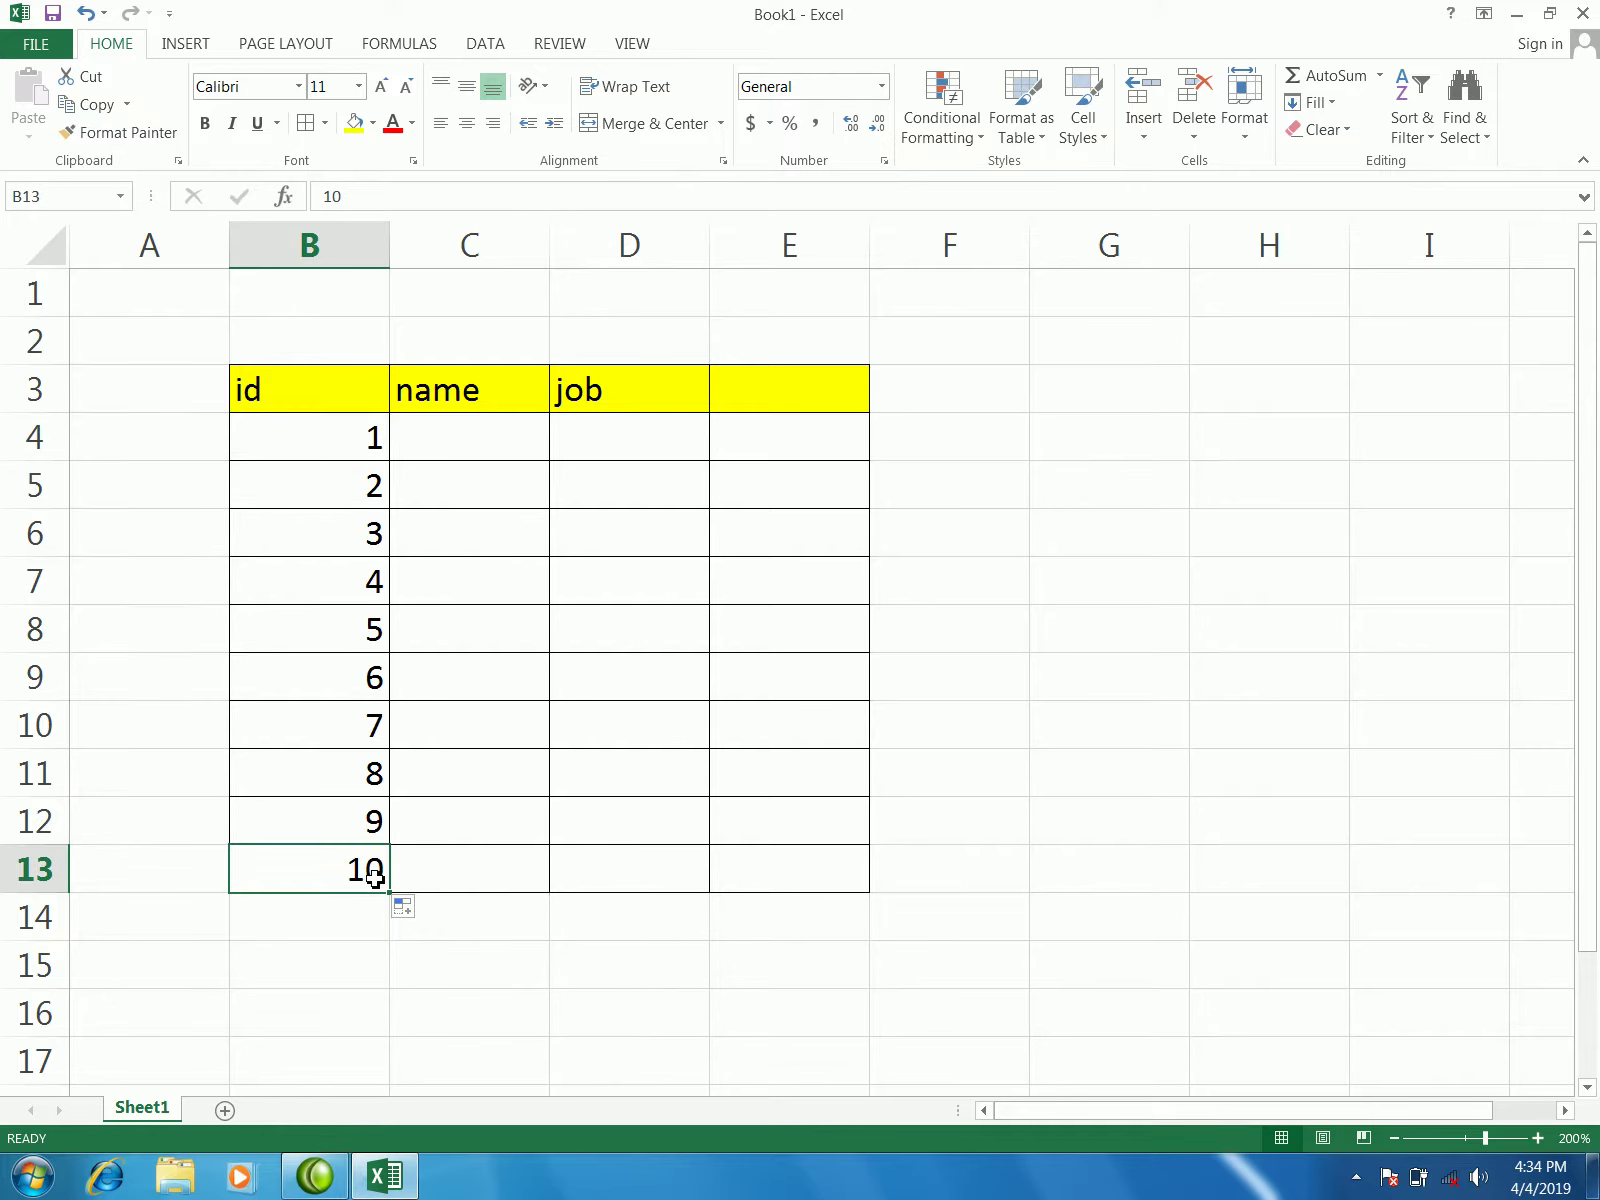
left_click(397, 539)
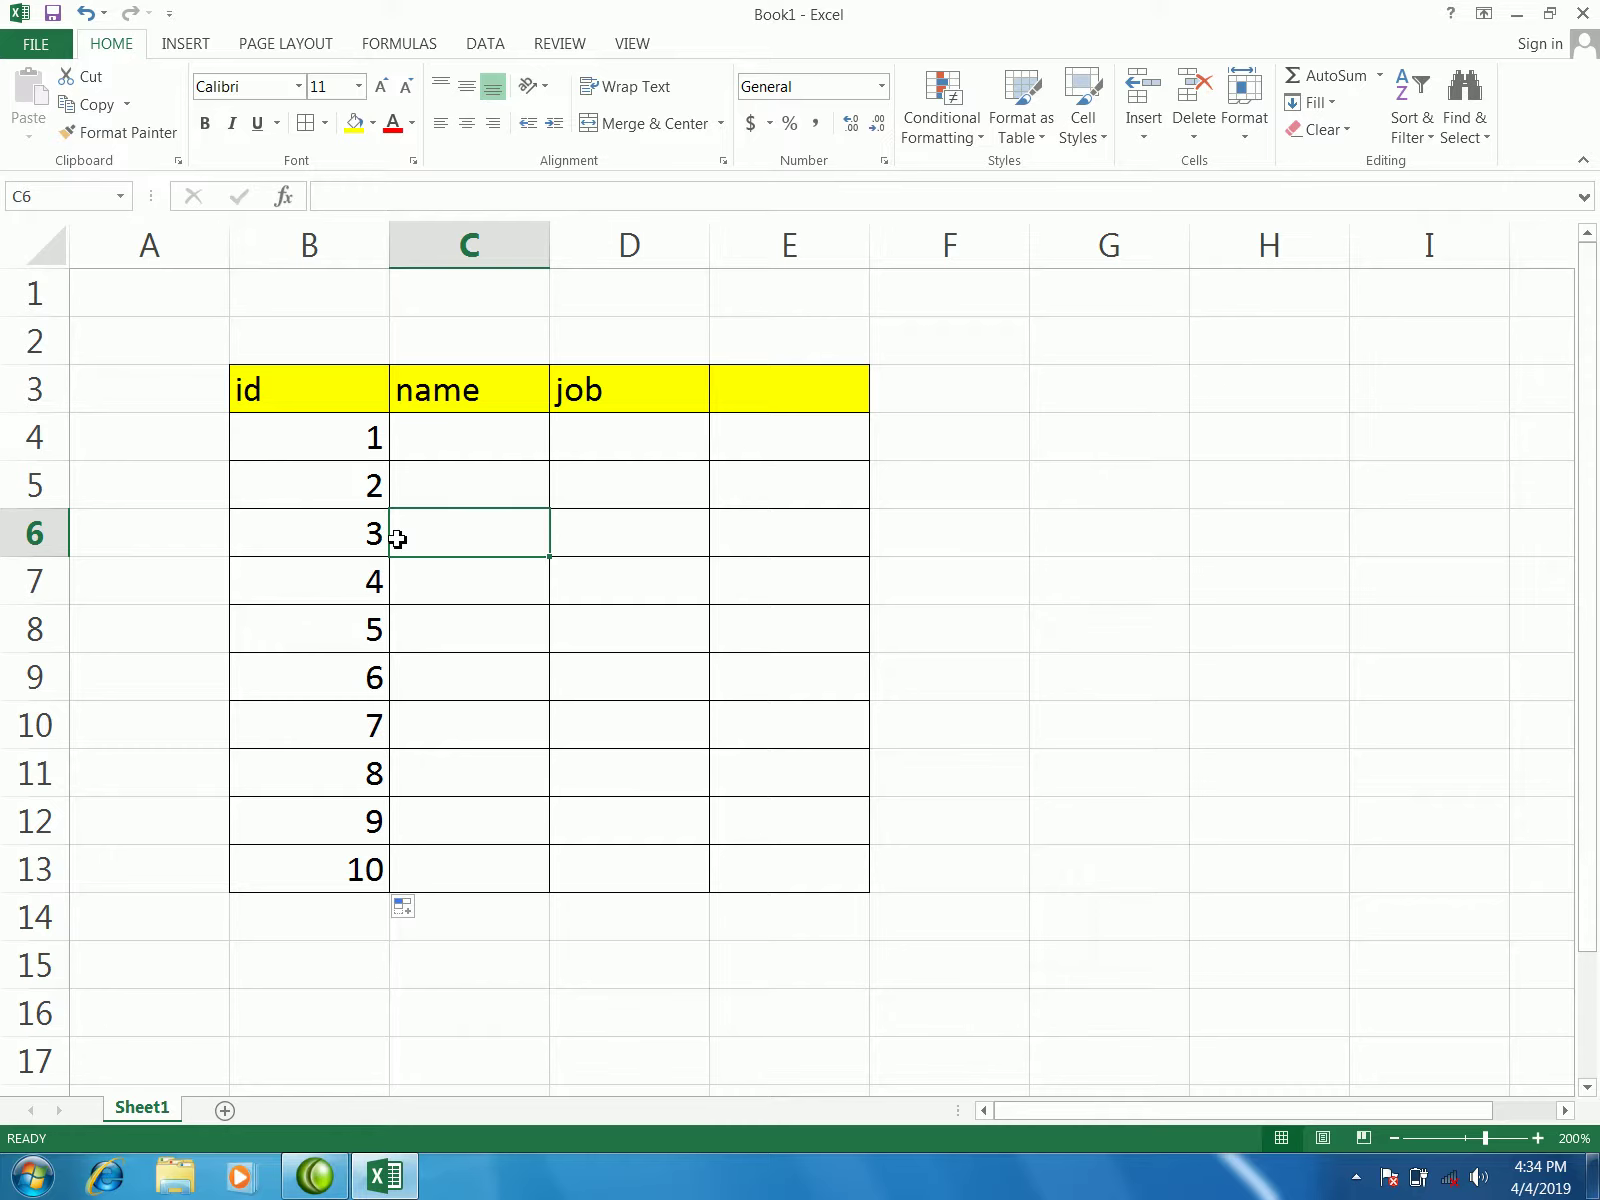
left_click(630, 250)
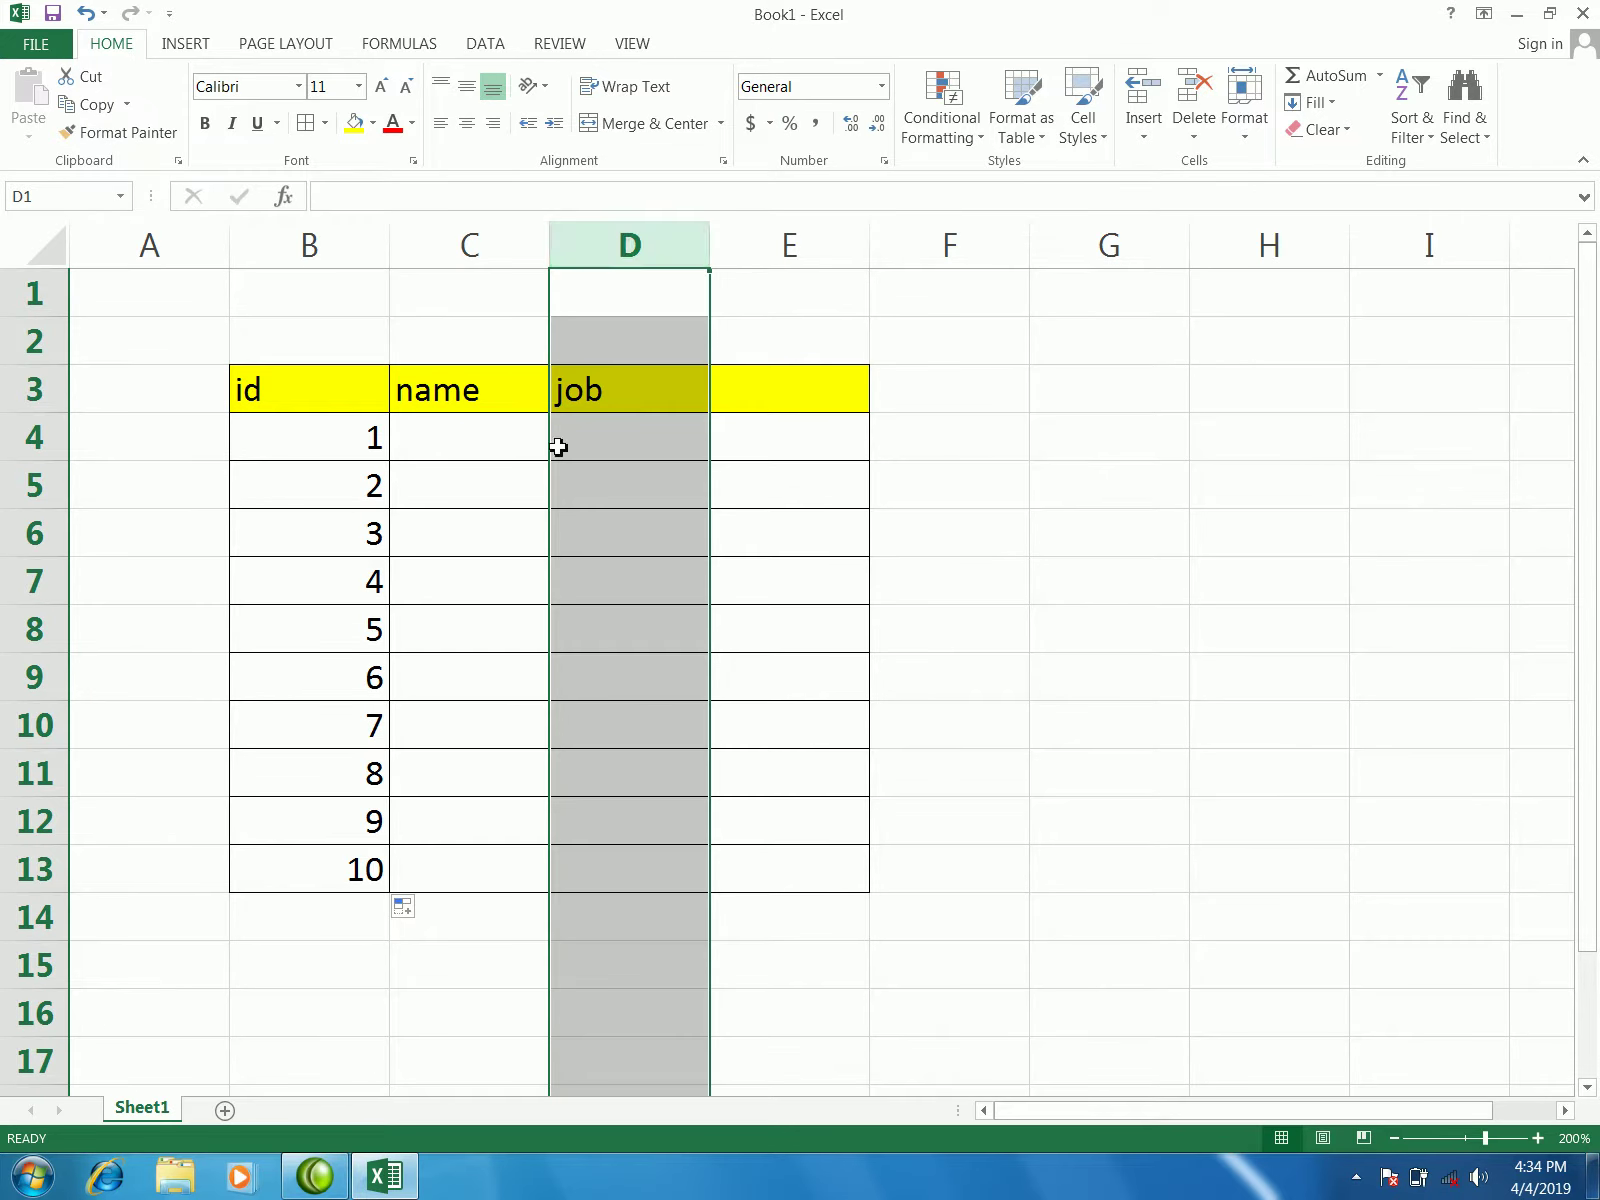
left_click(545, 400)
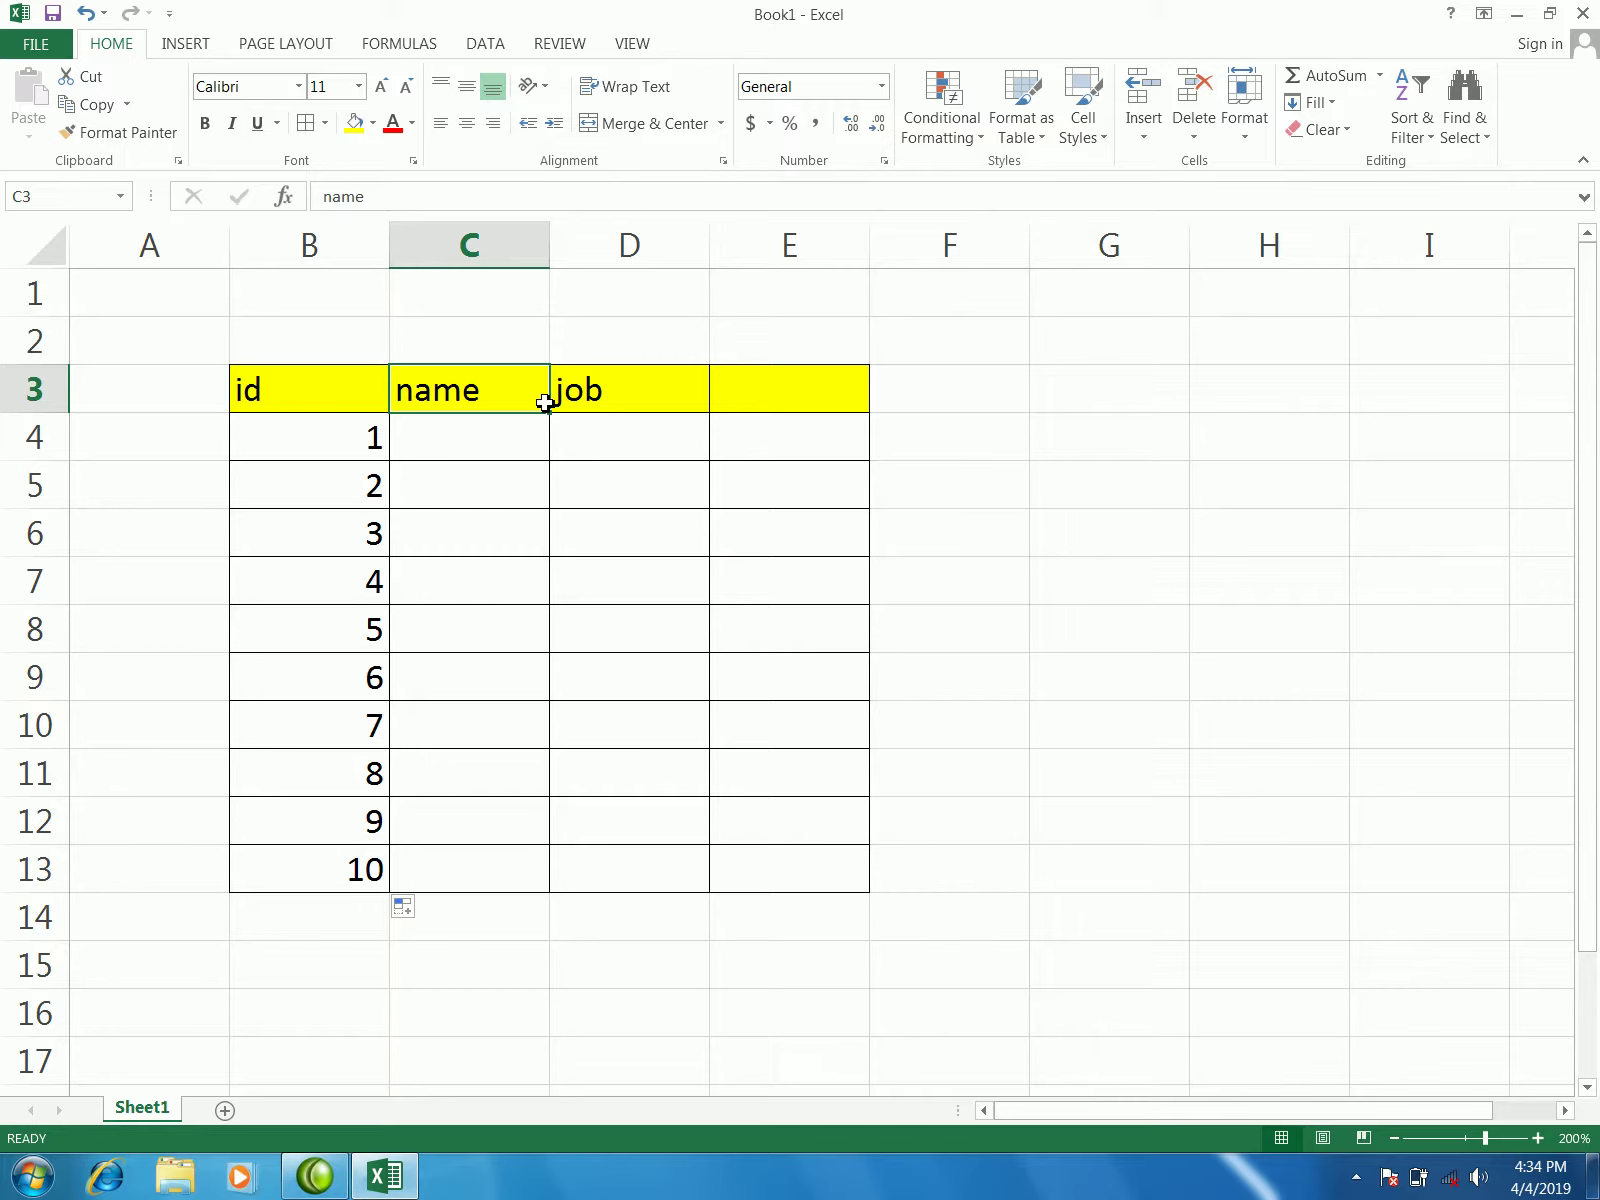
left_click(628, 245)
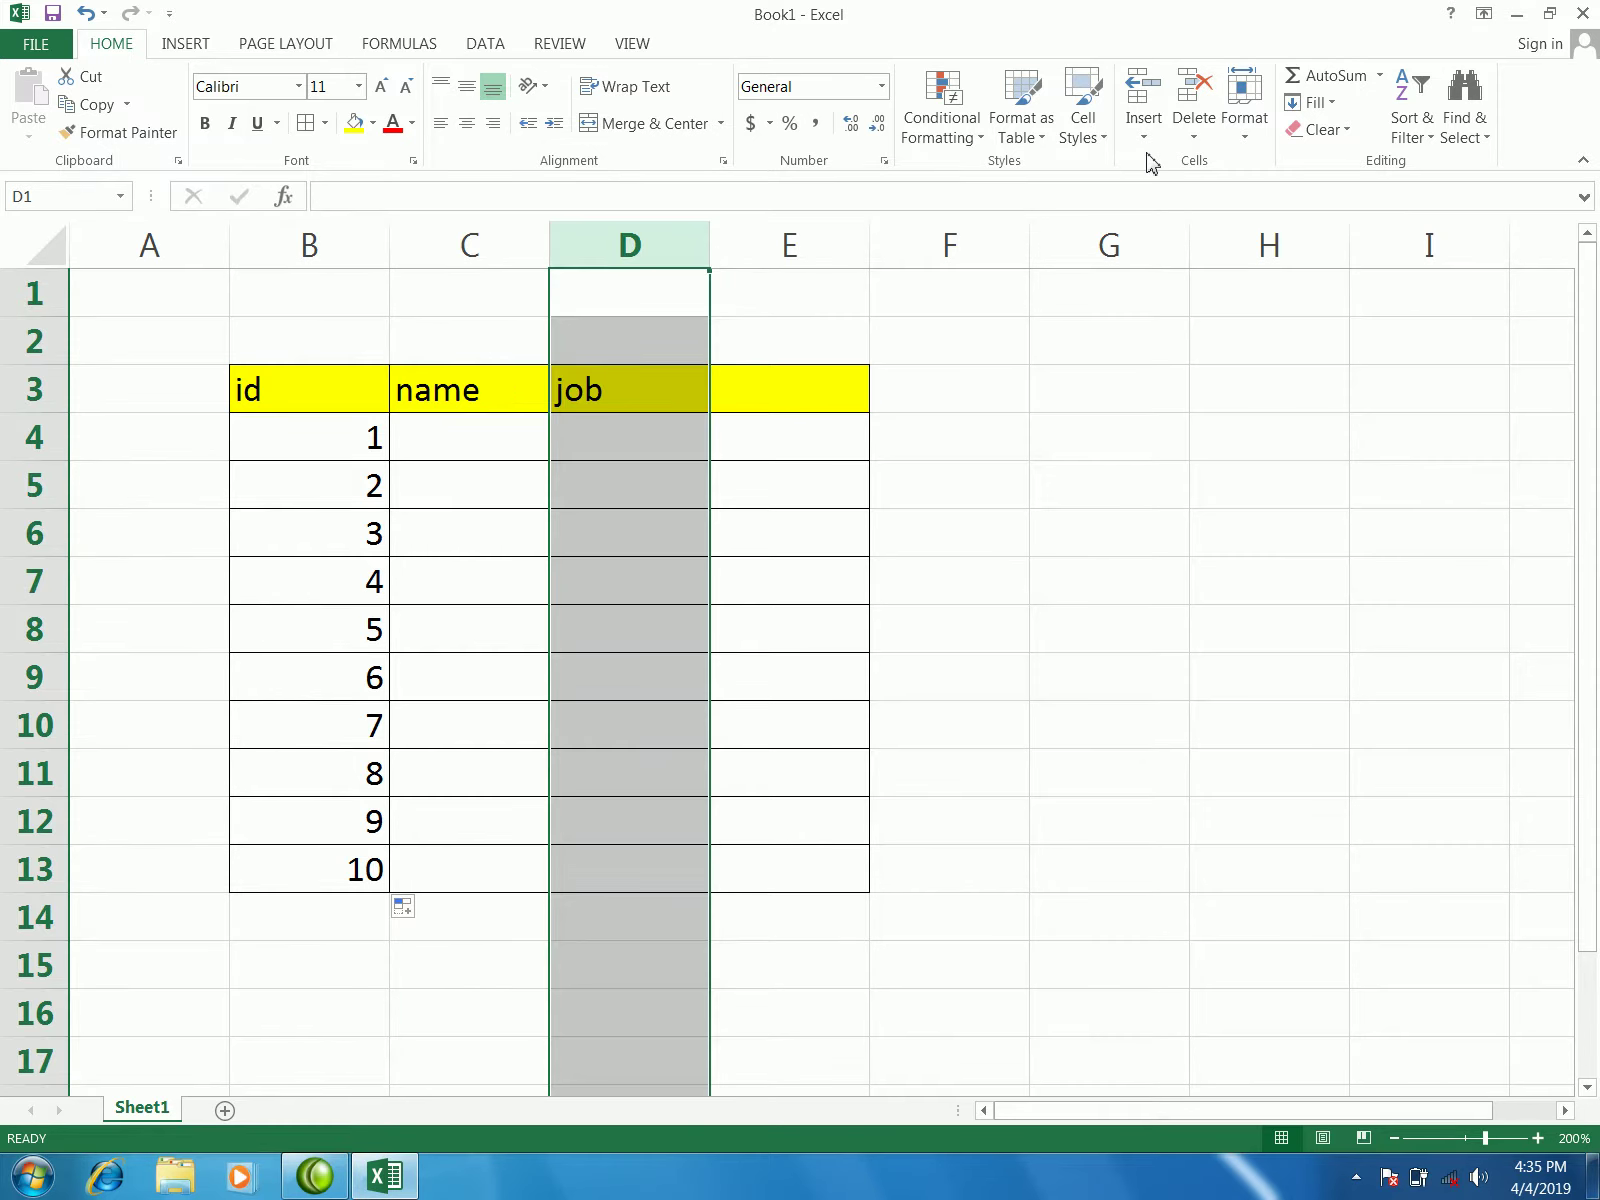
left_click(1147, 145)
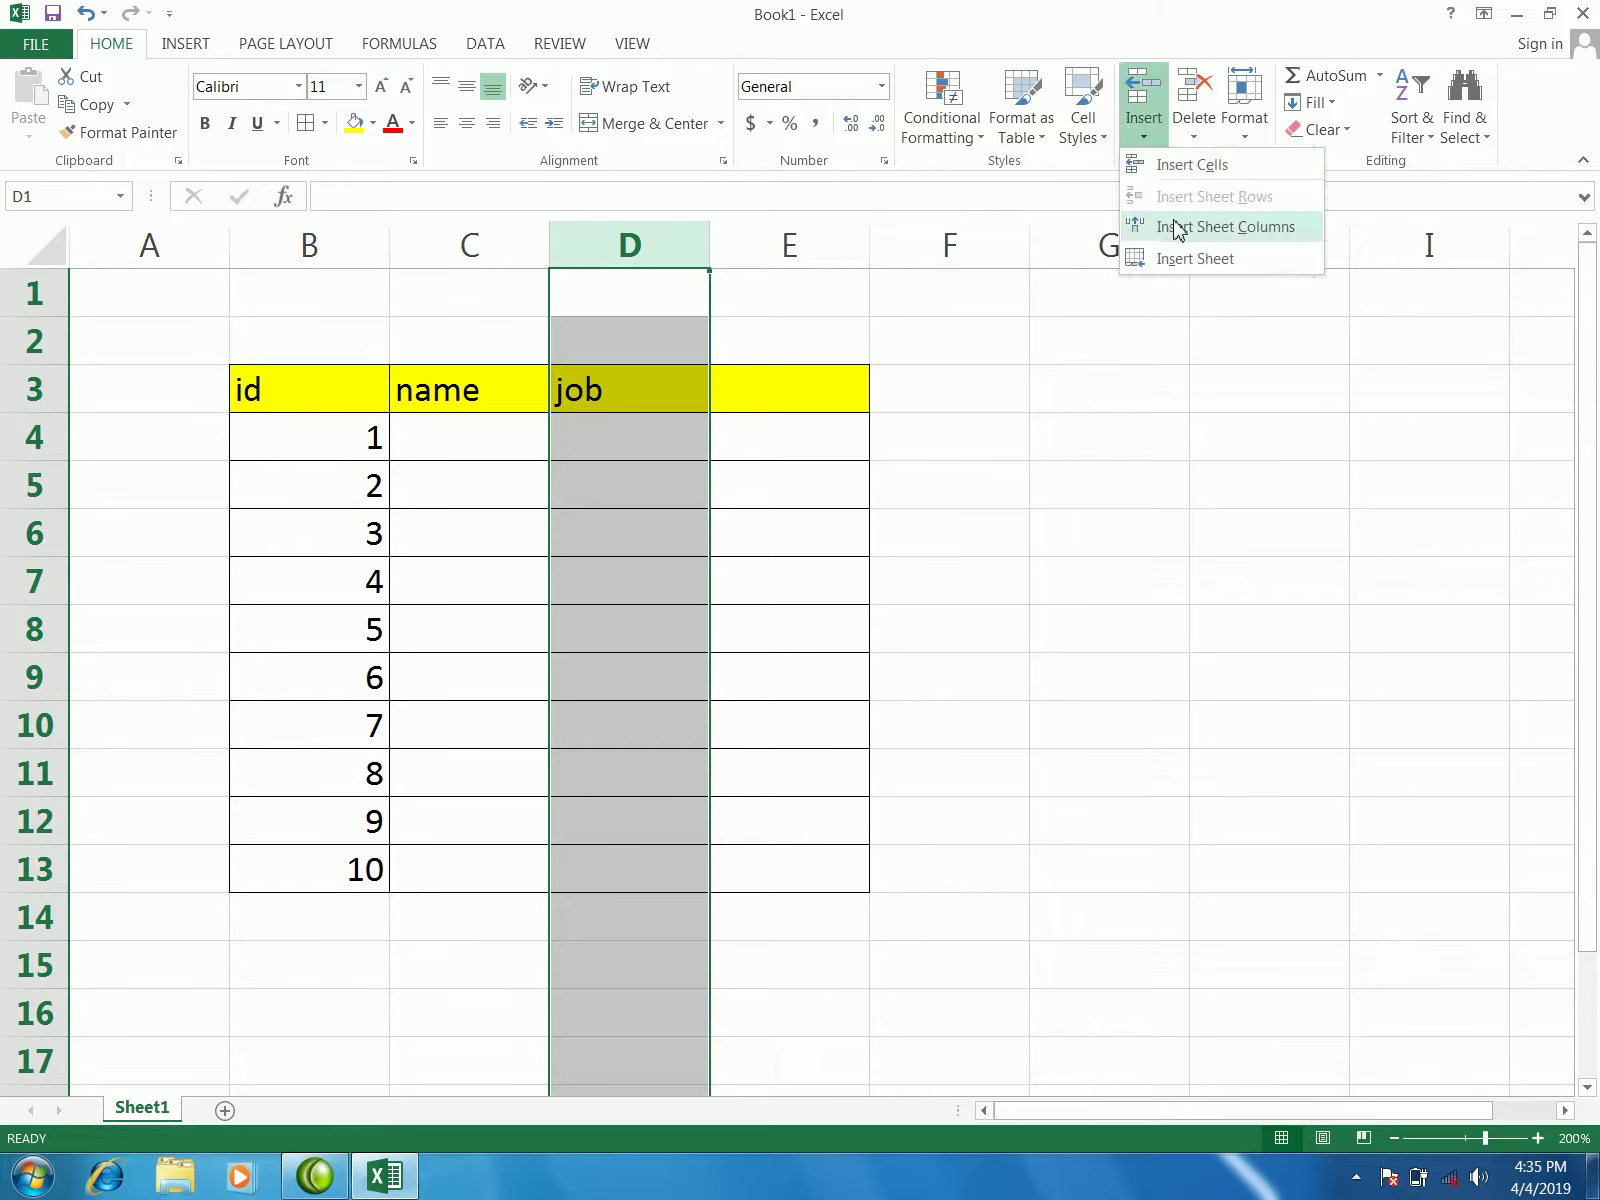
left_click(1190, 227)
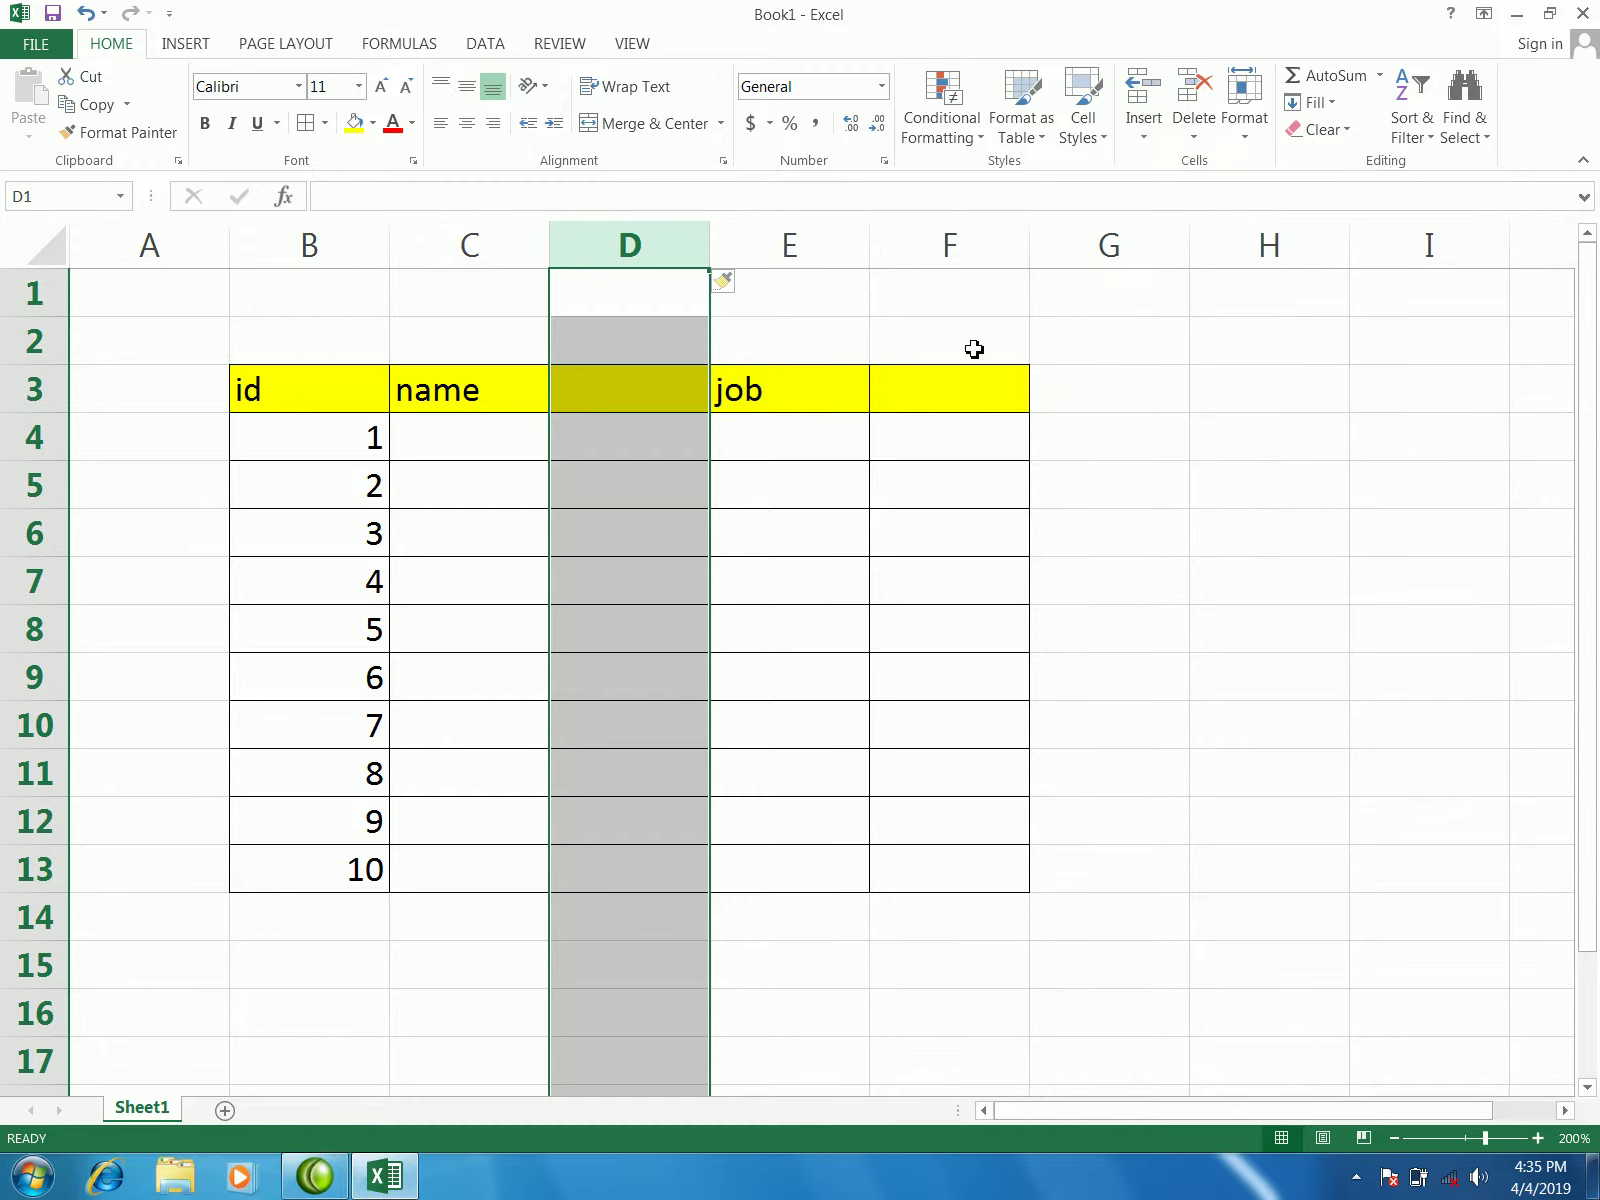
left_click(678, 427)
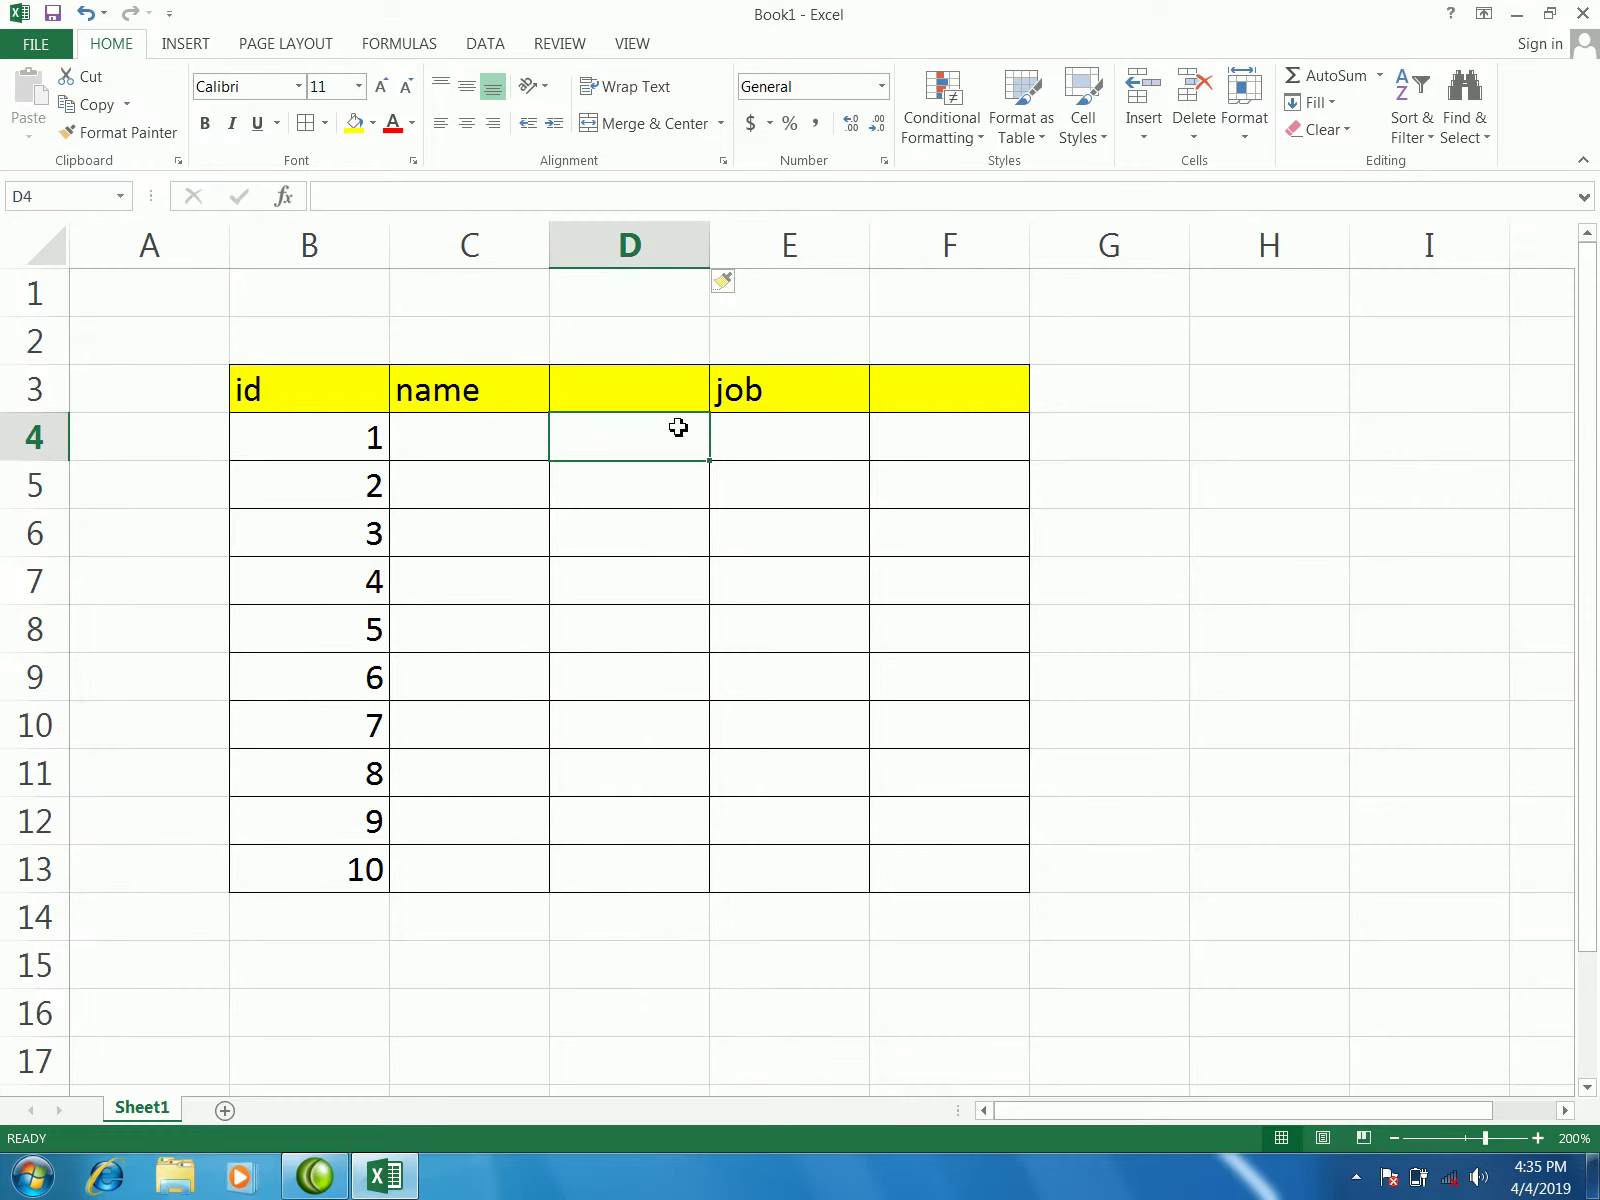
left_click(674, 383)
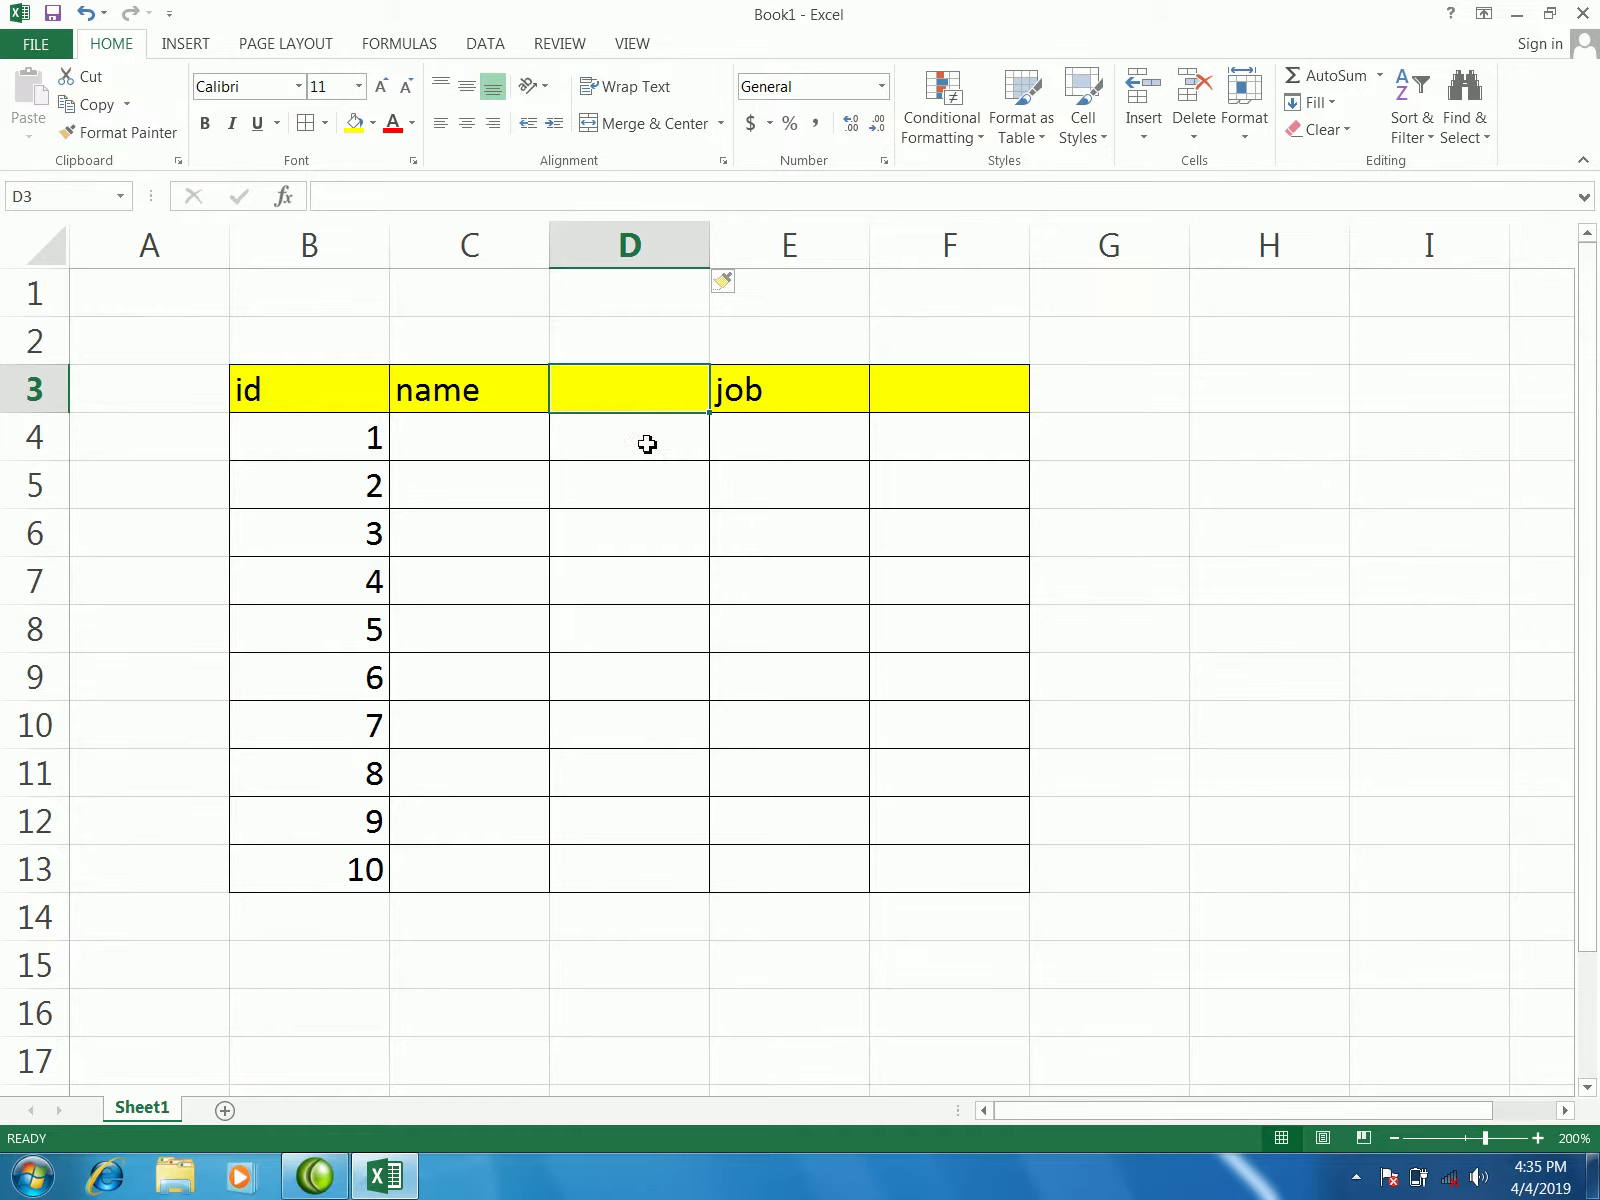
left_click(646, 443)
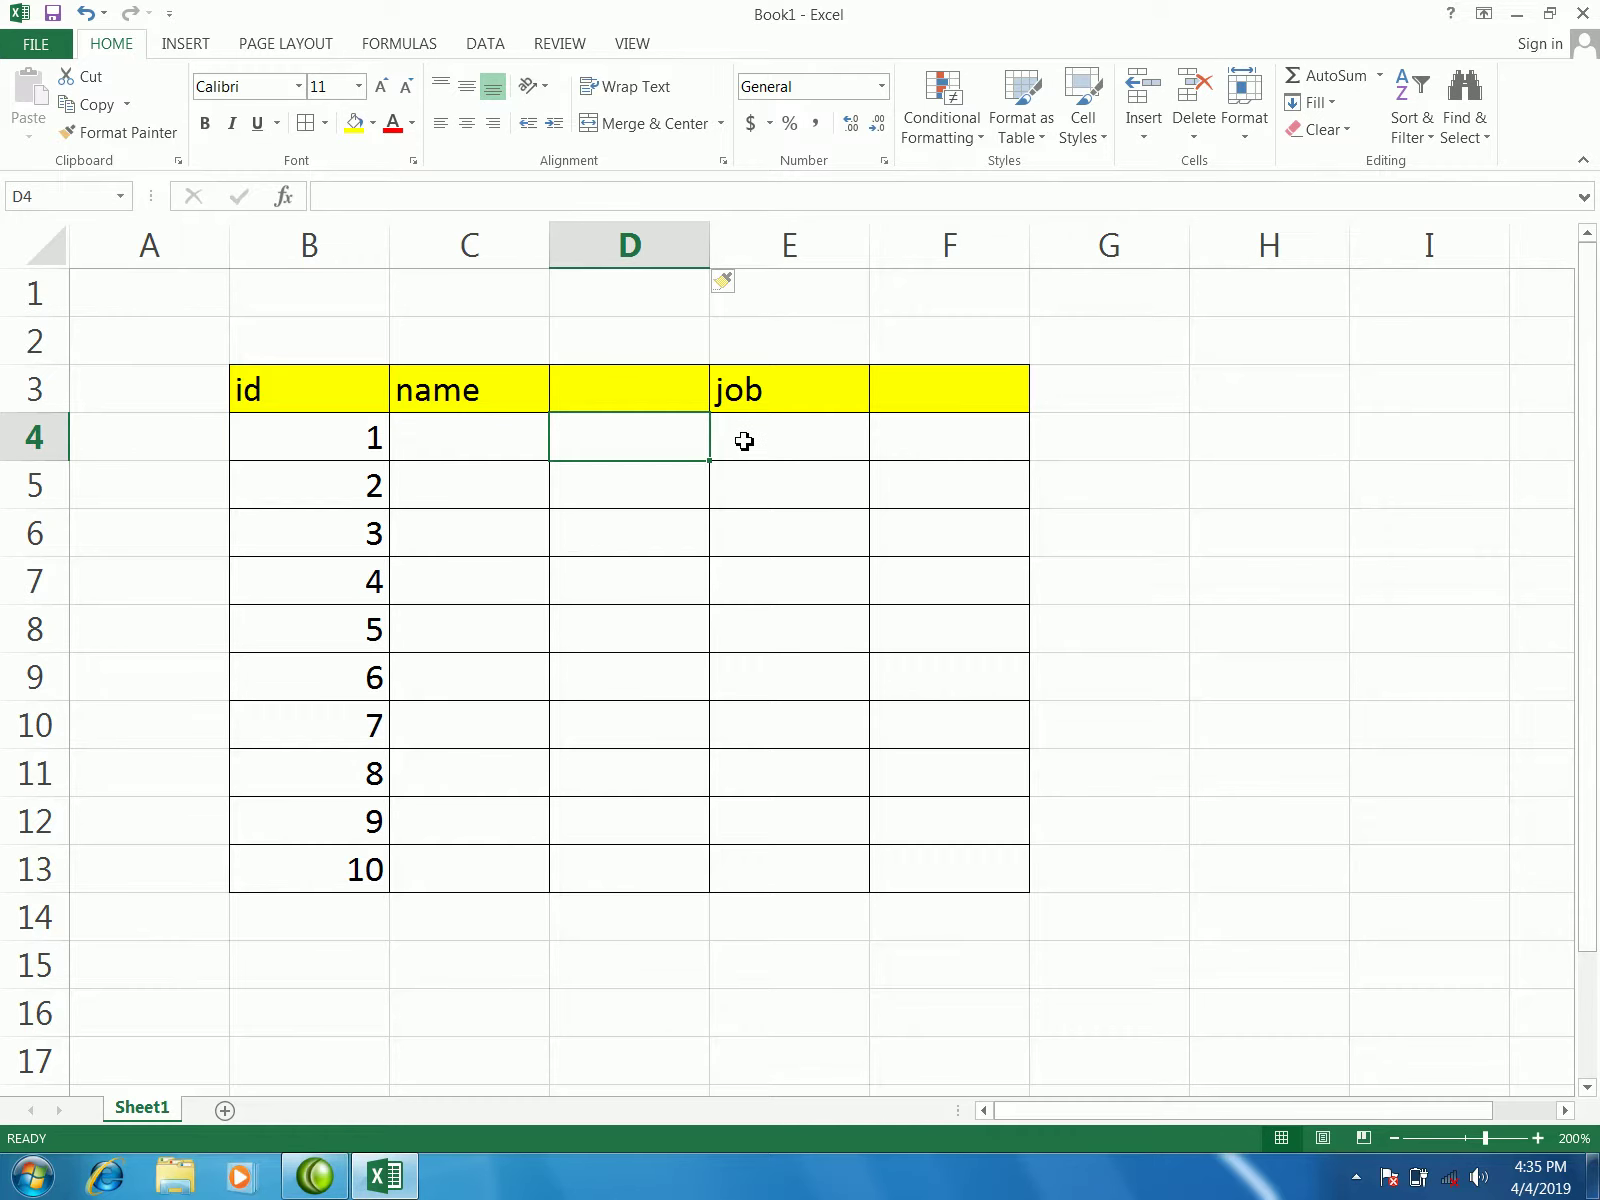
key("ctrl+space")
key("ctrl+minus")
left_click(367, 437)
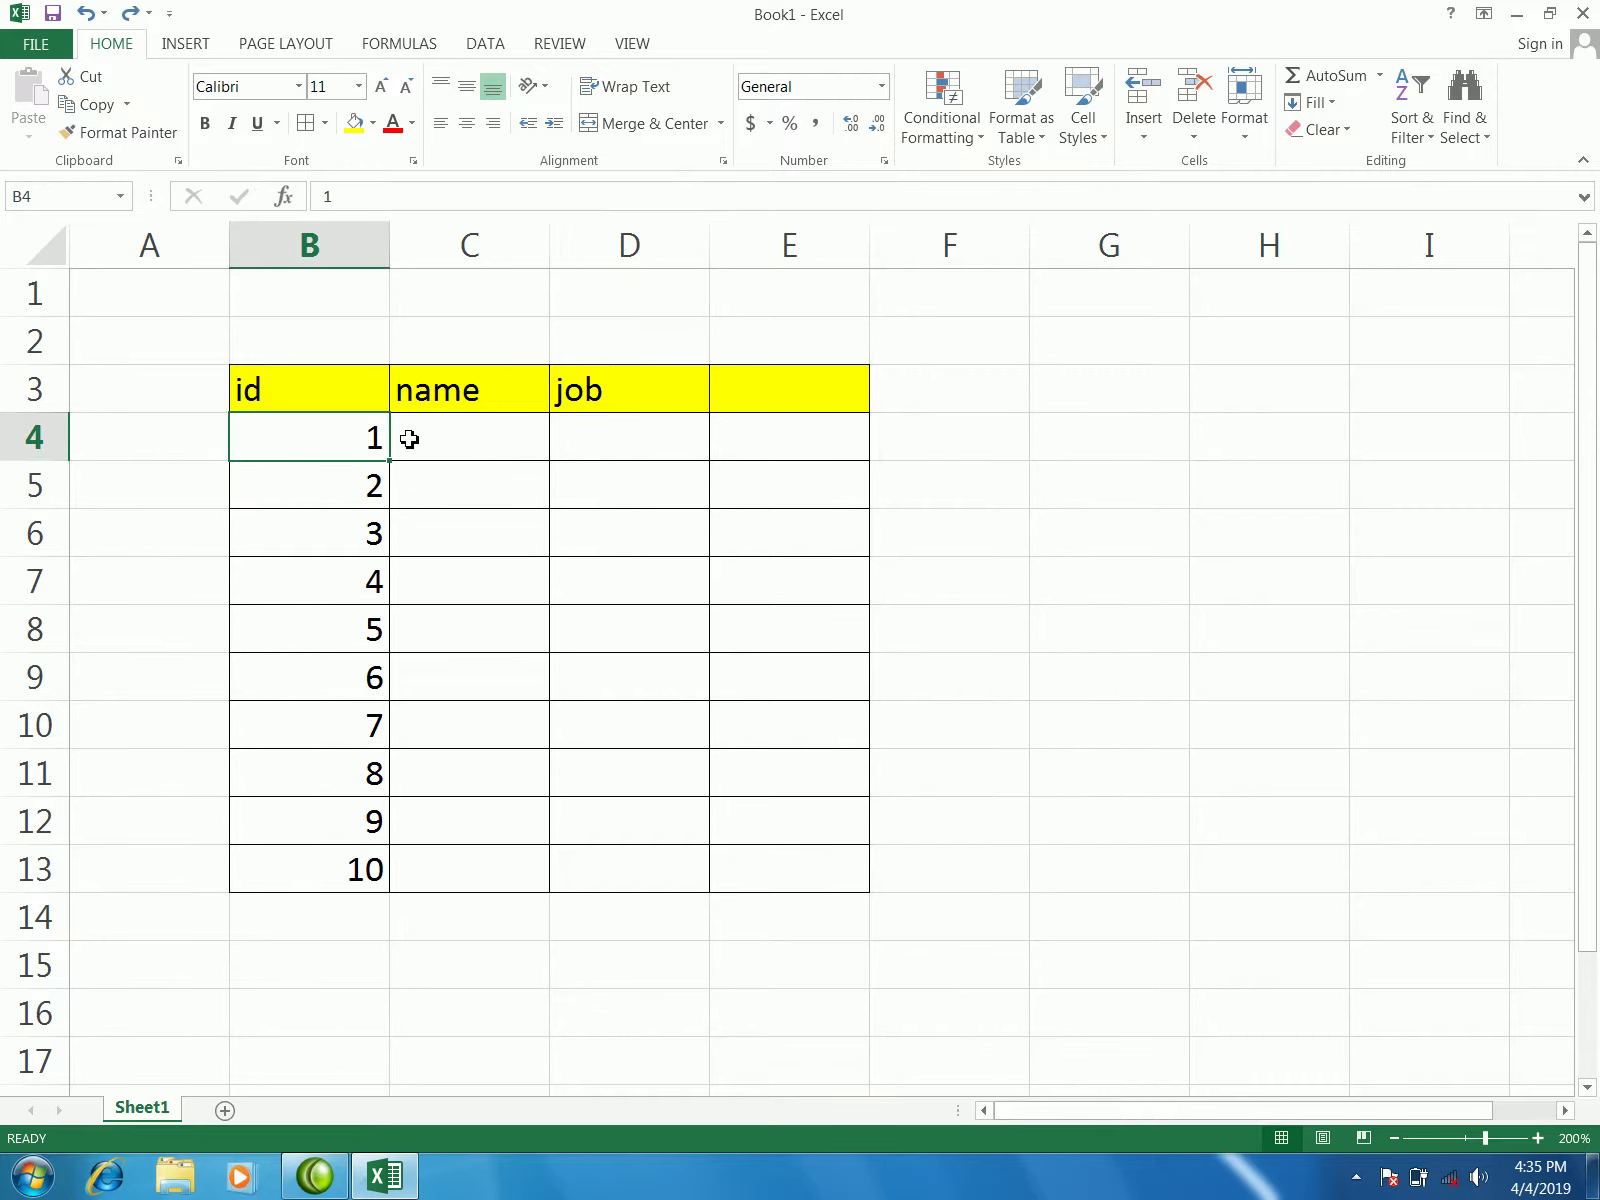
left_click(1143, 130)
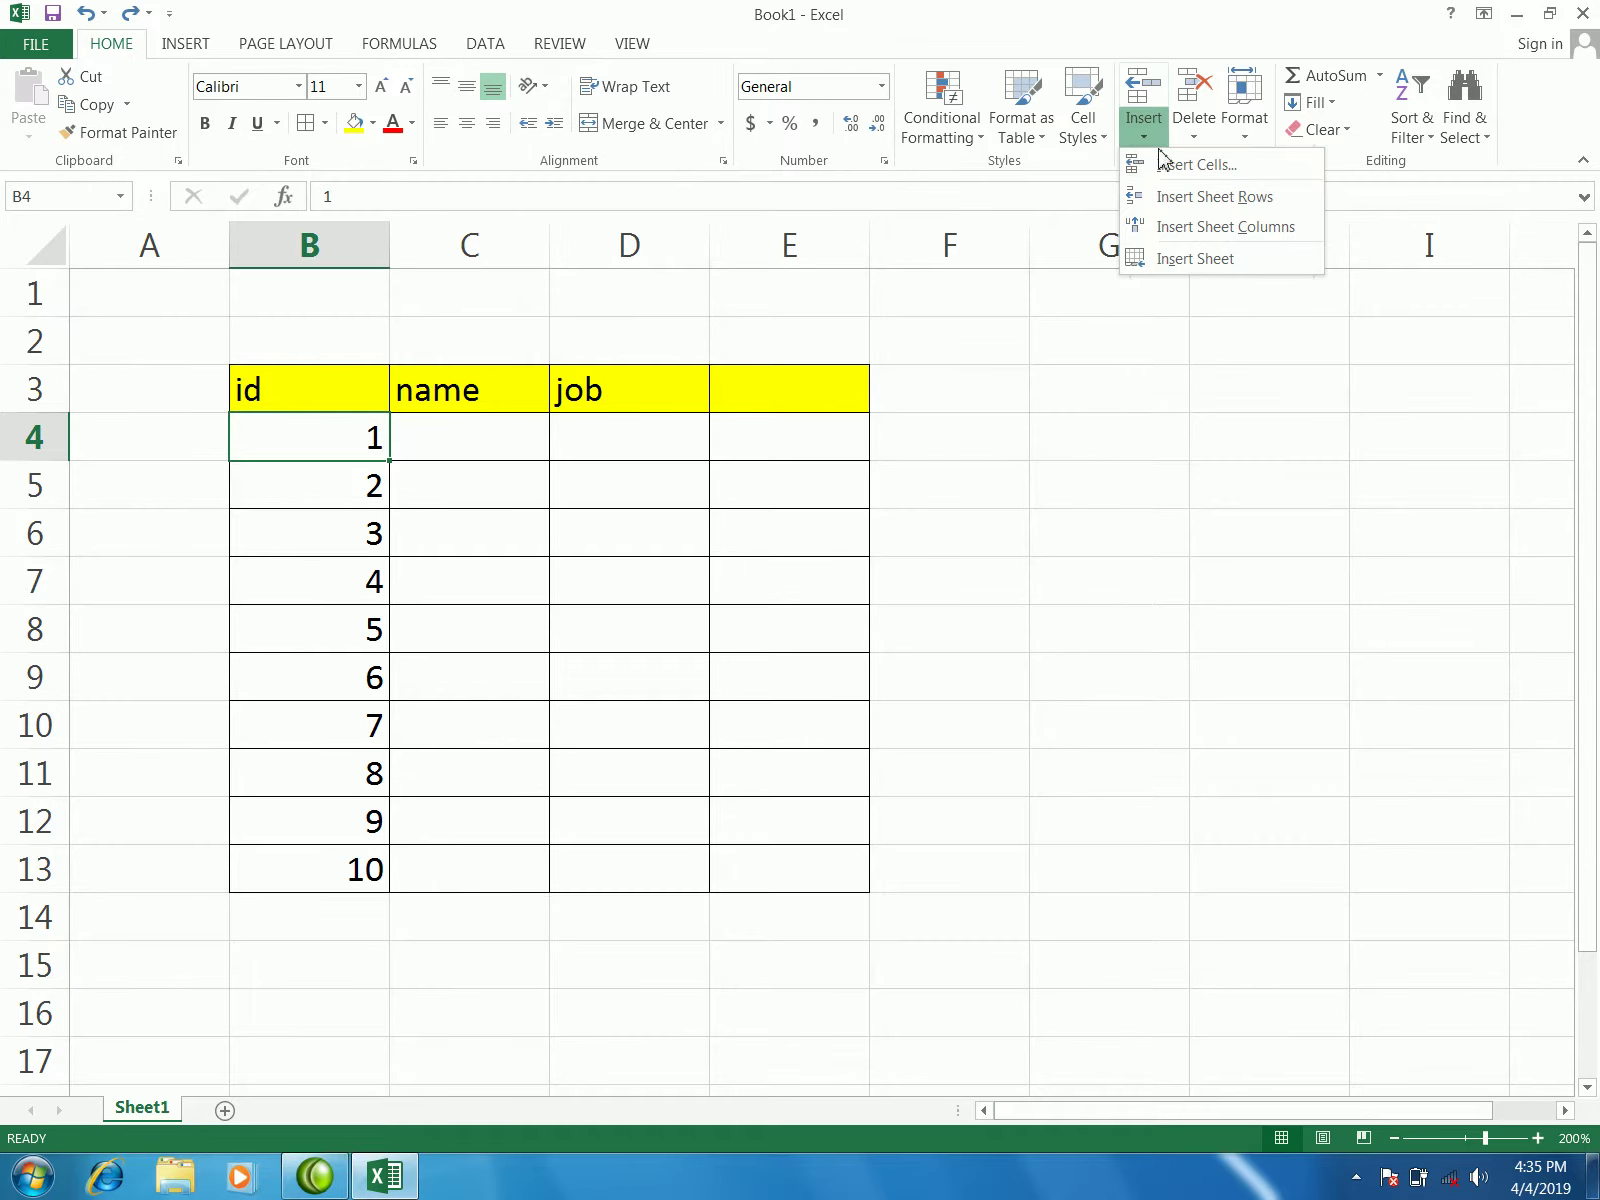
left_click(1180, 166)
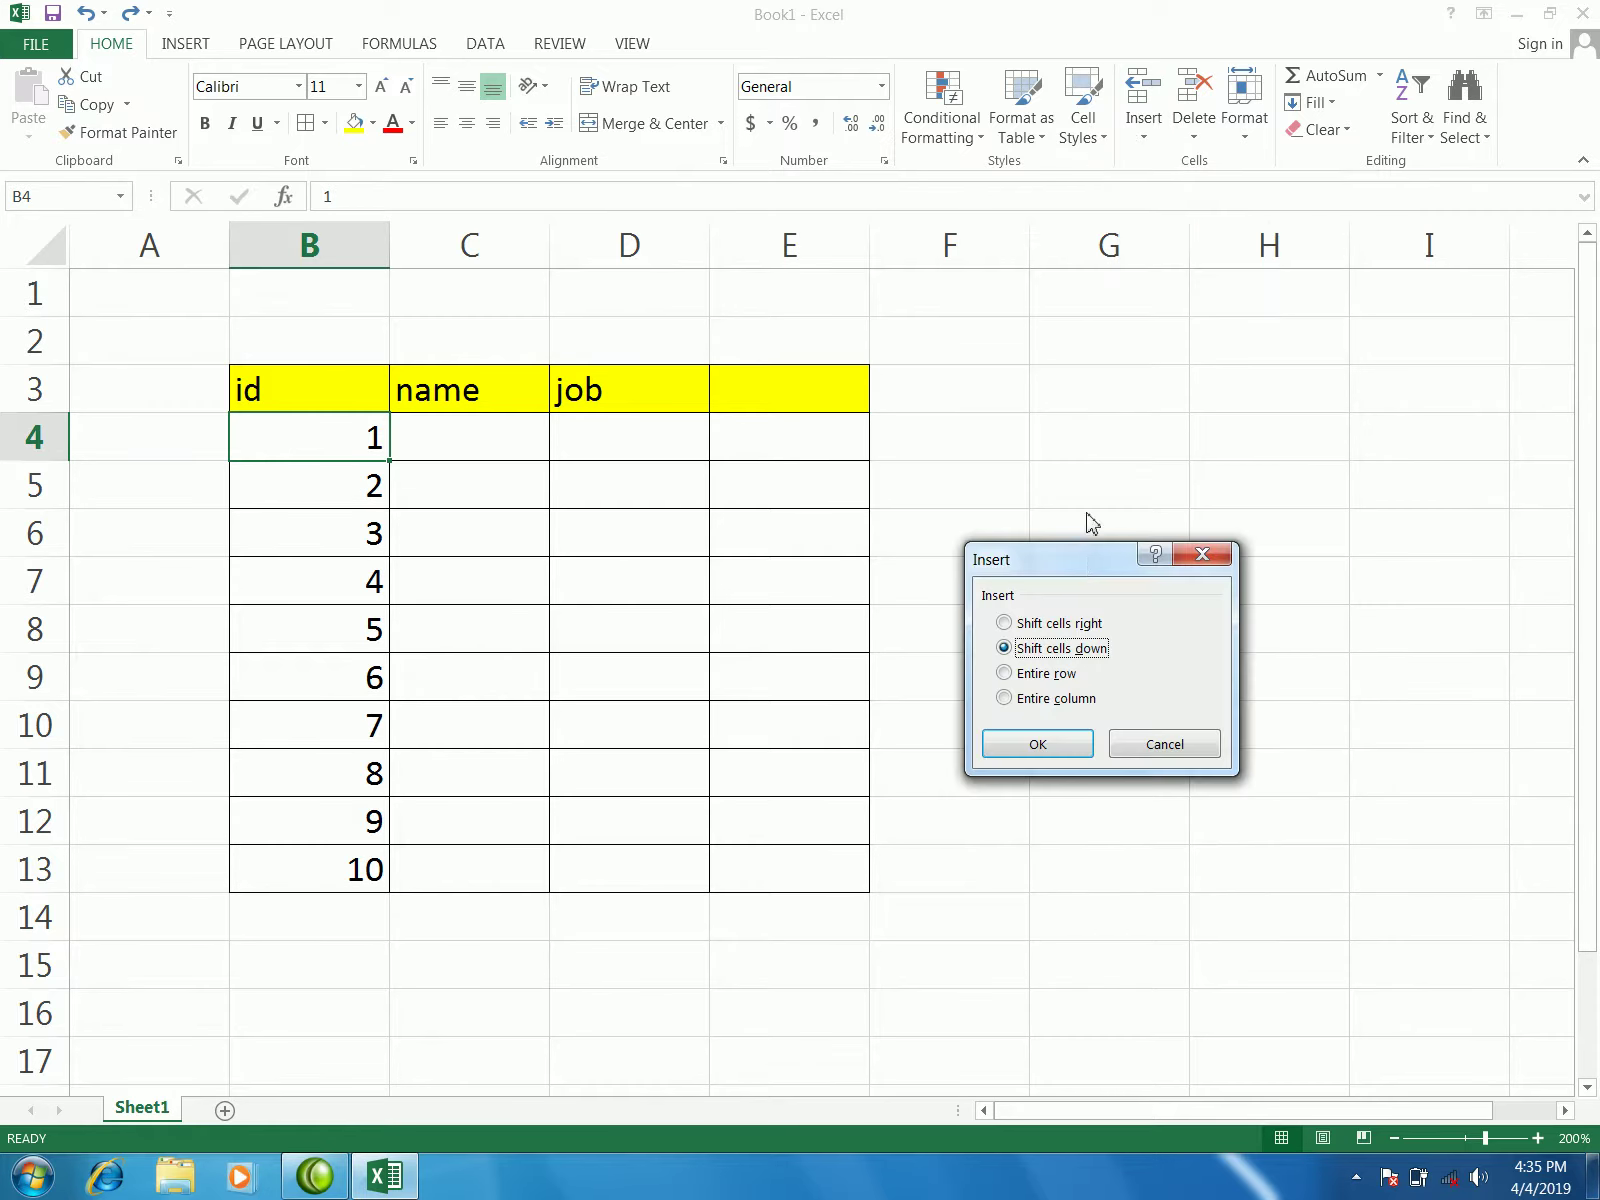
left_click_drag(1084, 562, 1017, 391)
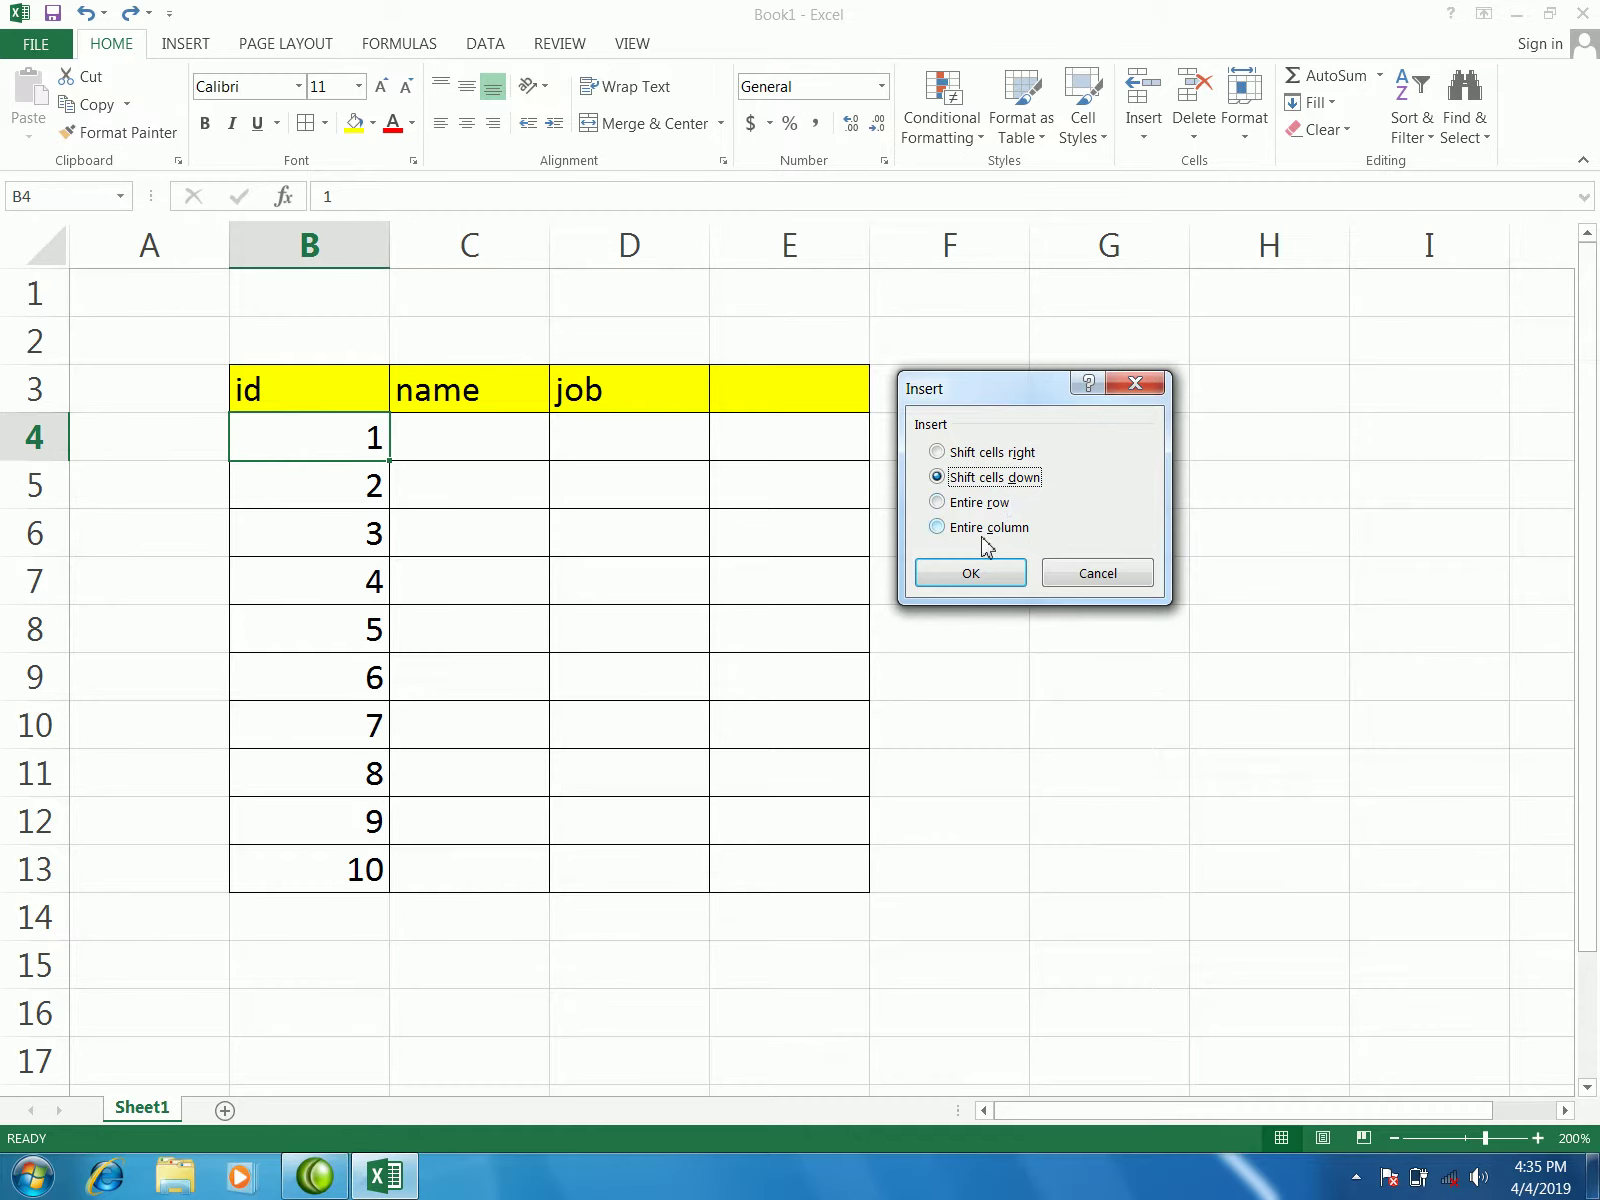
left_click(937, 452)
left_click(990, 573)
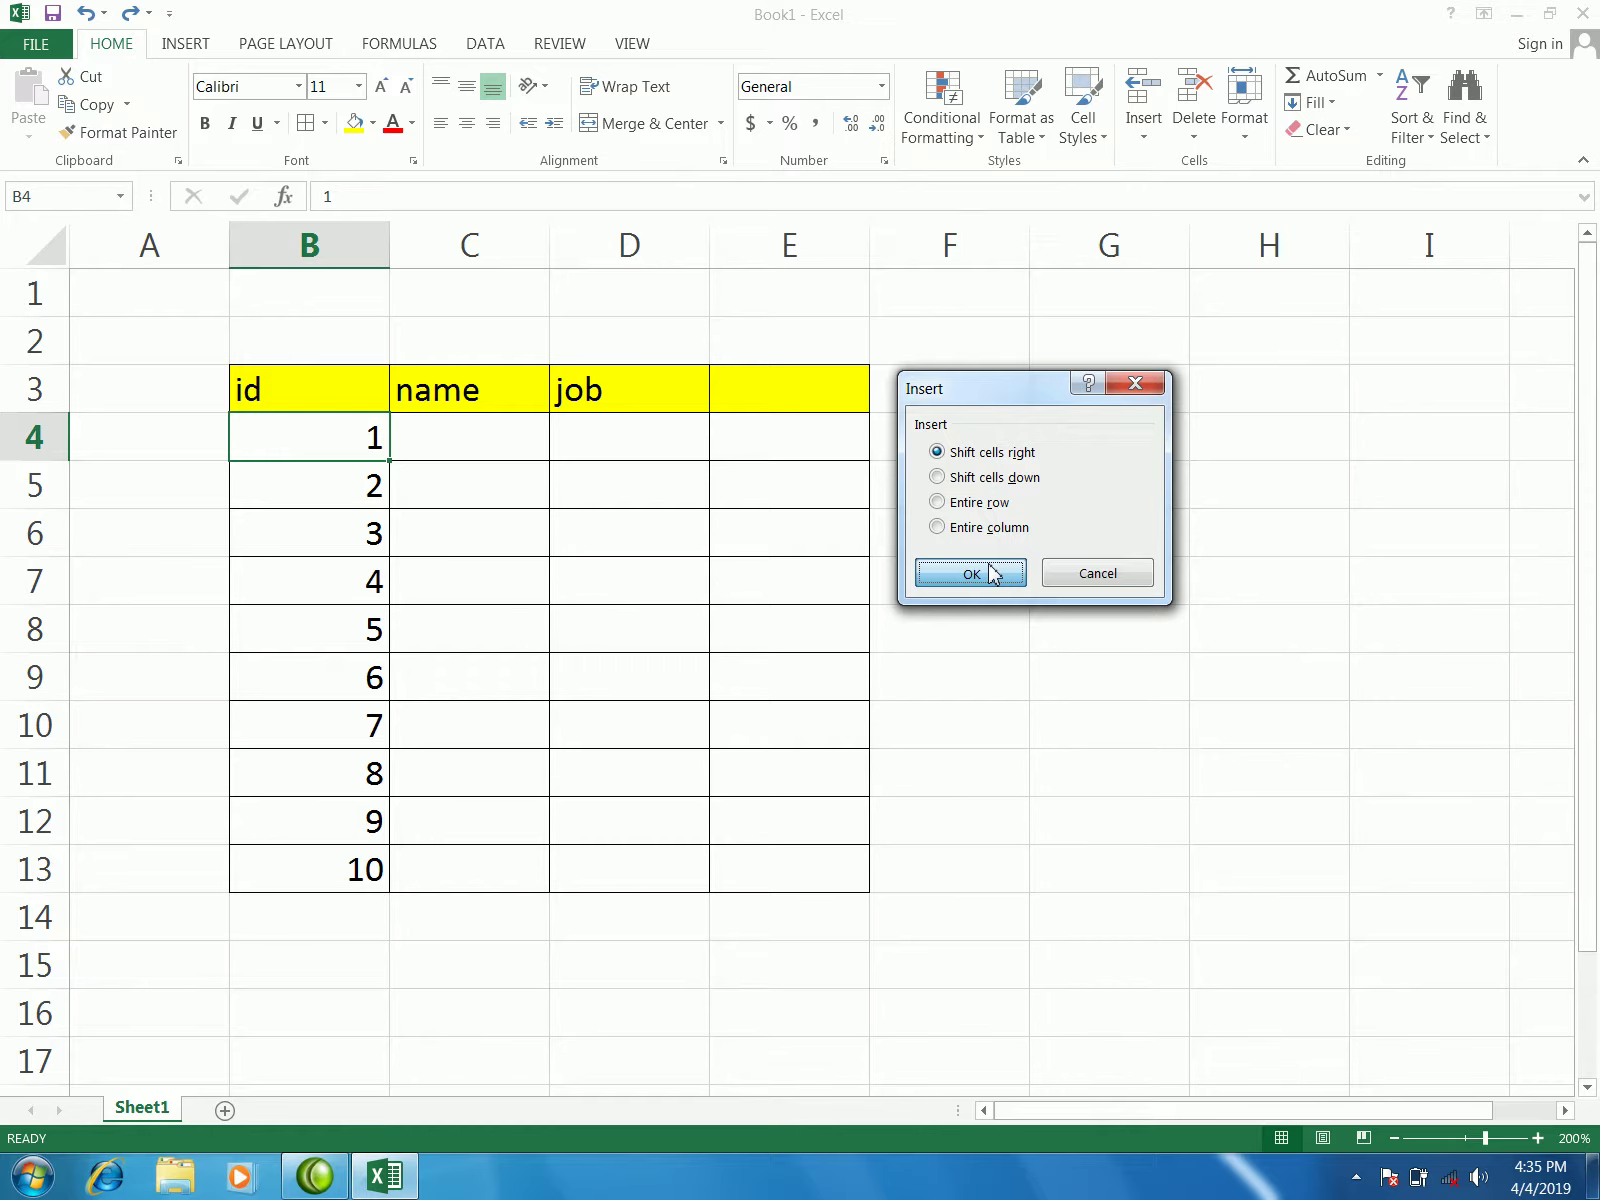
left_click(945, 450)
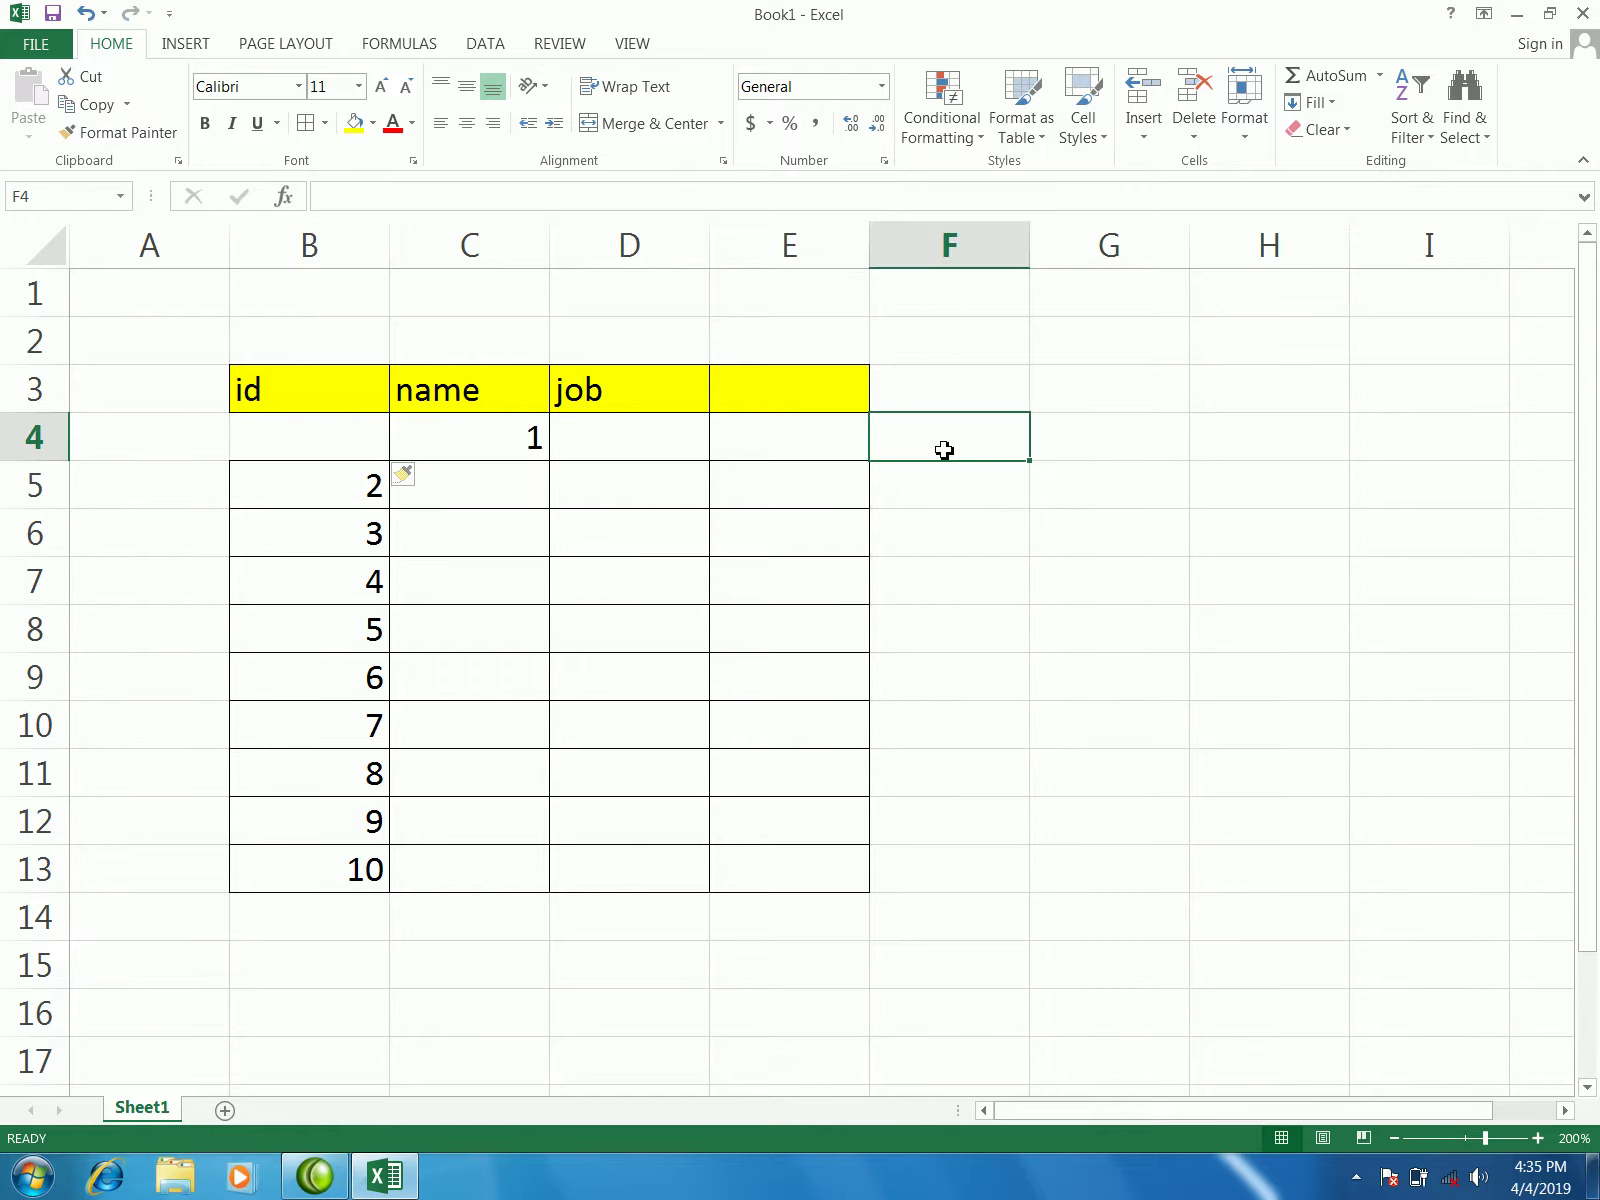
key("ctrl+z")
key("Right")
key("Right")
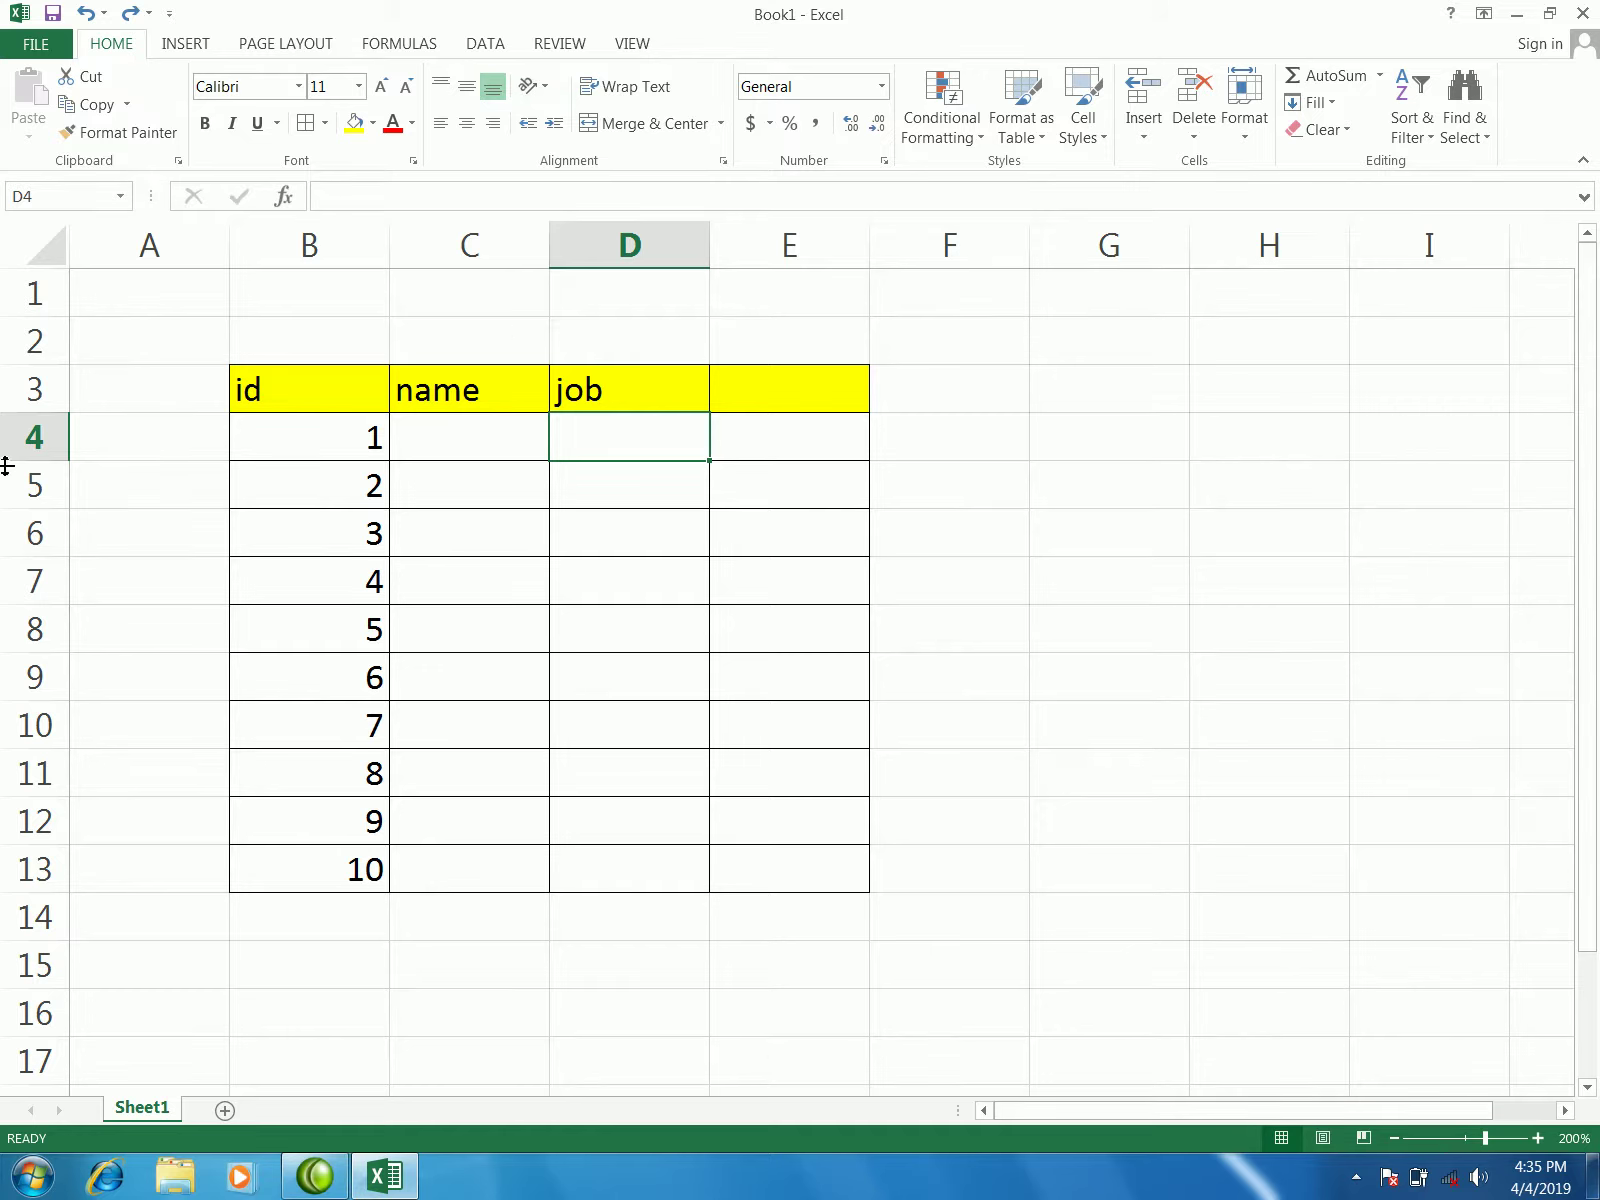
Step: Select row 9 and view the insert options without inserting anything
left_click(372, 688)
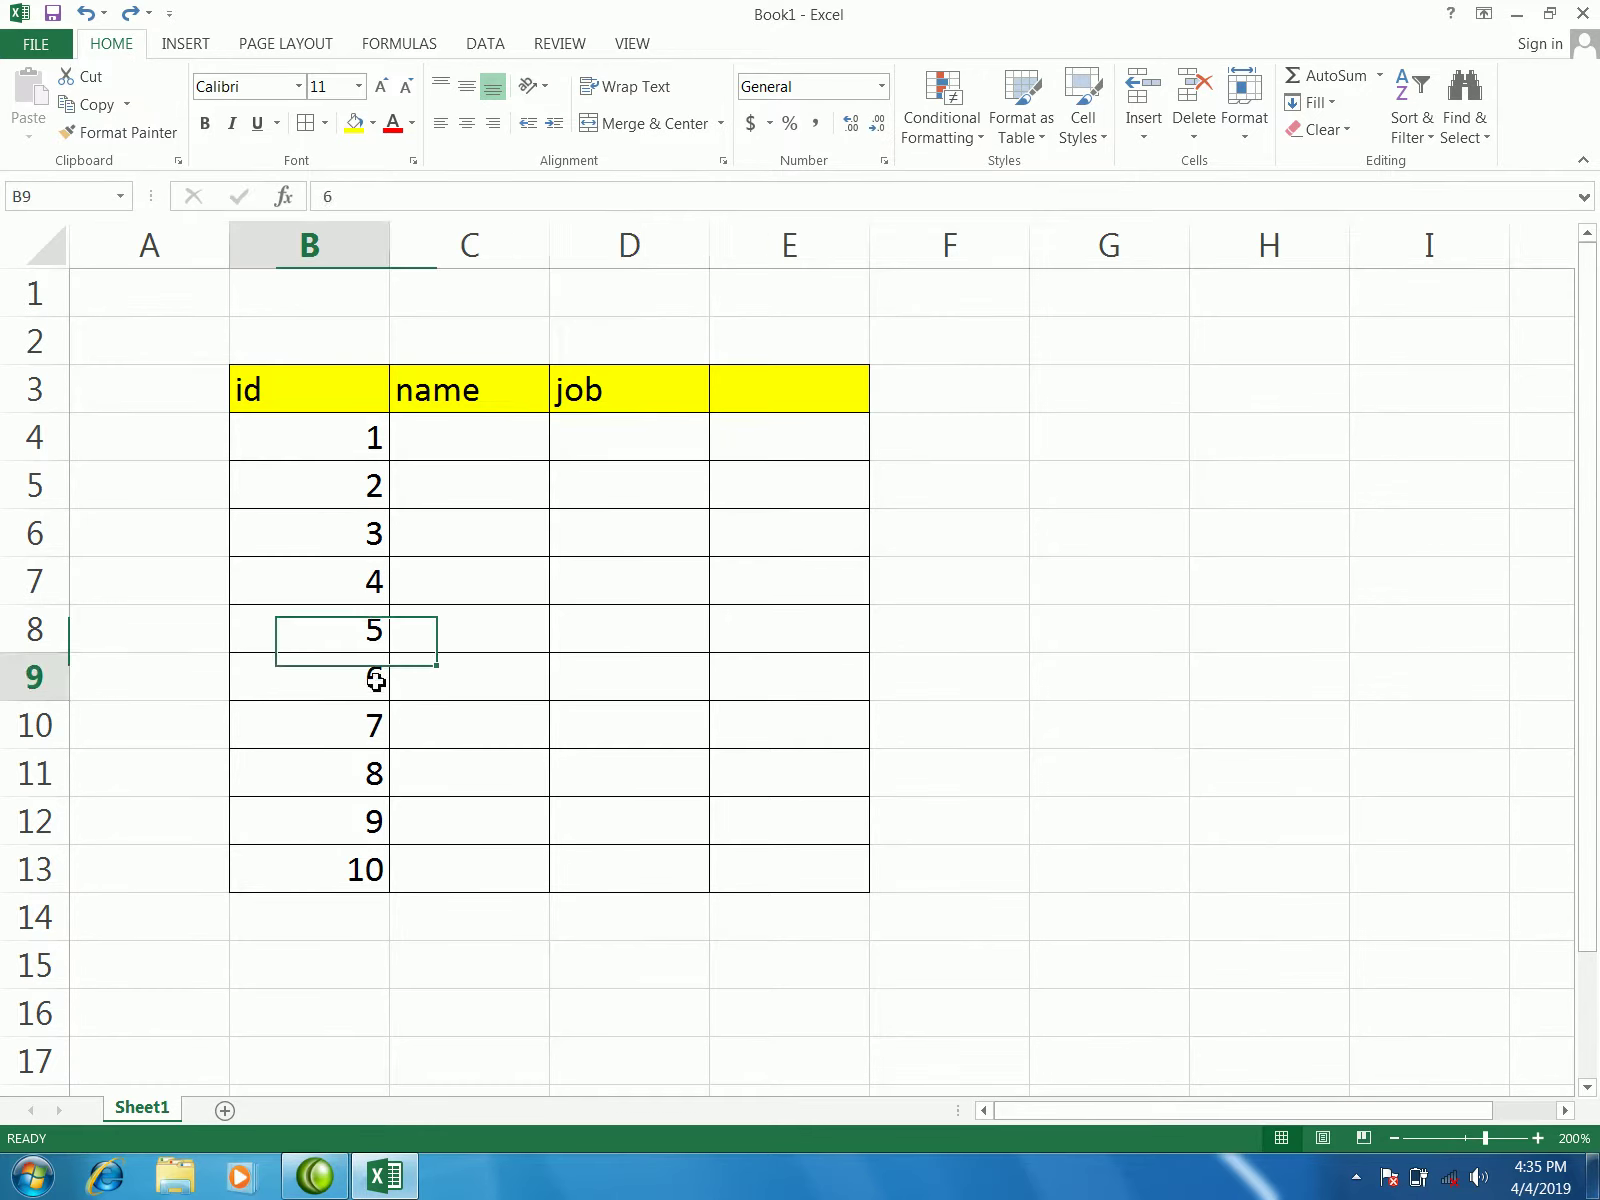
left_click(35, 677)
left_click(1155, 147)
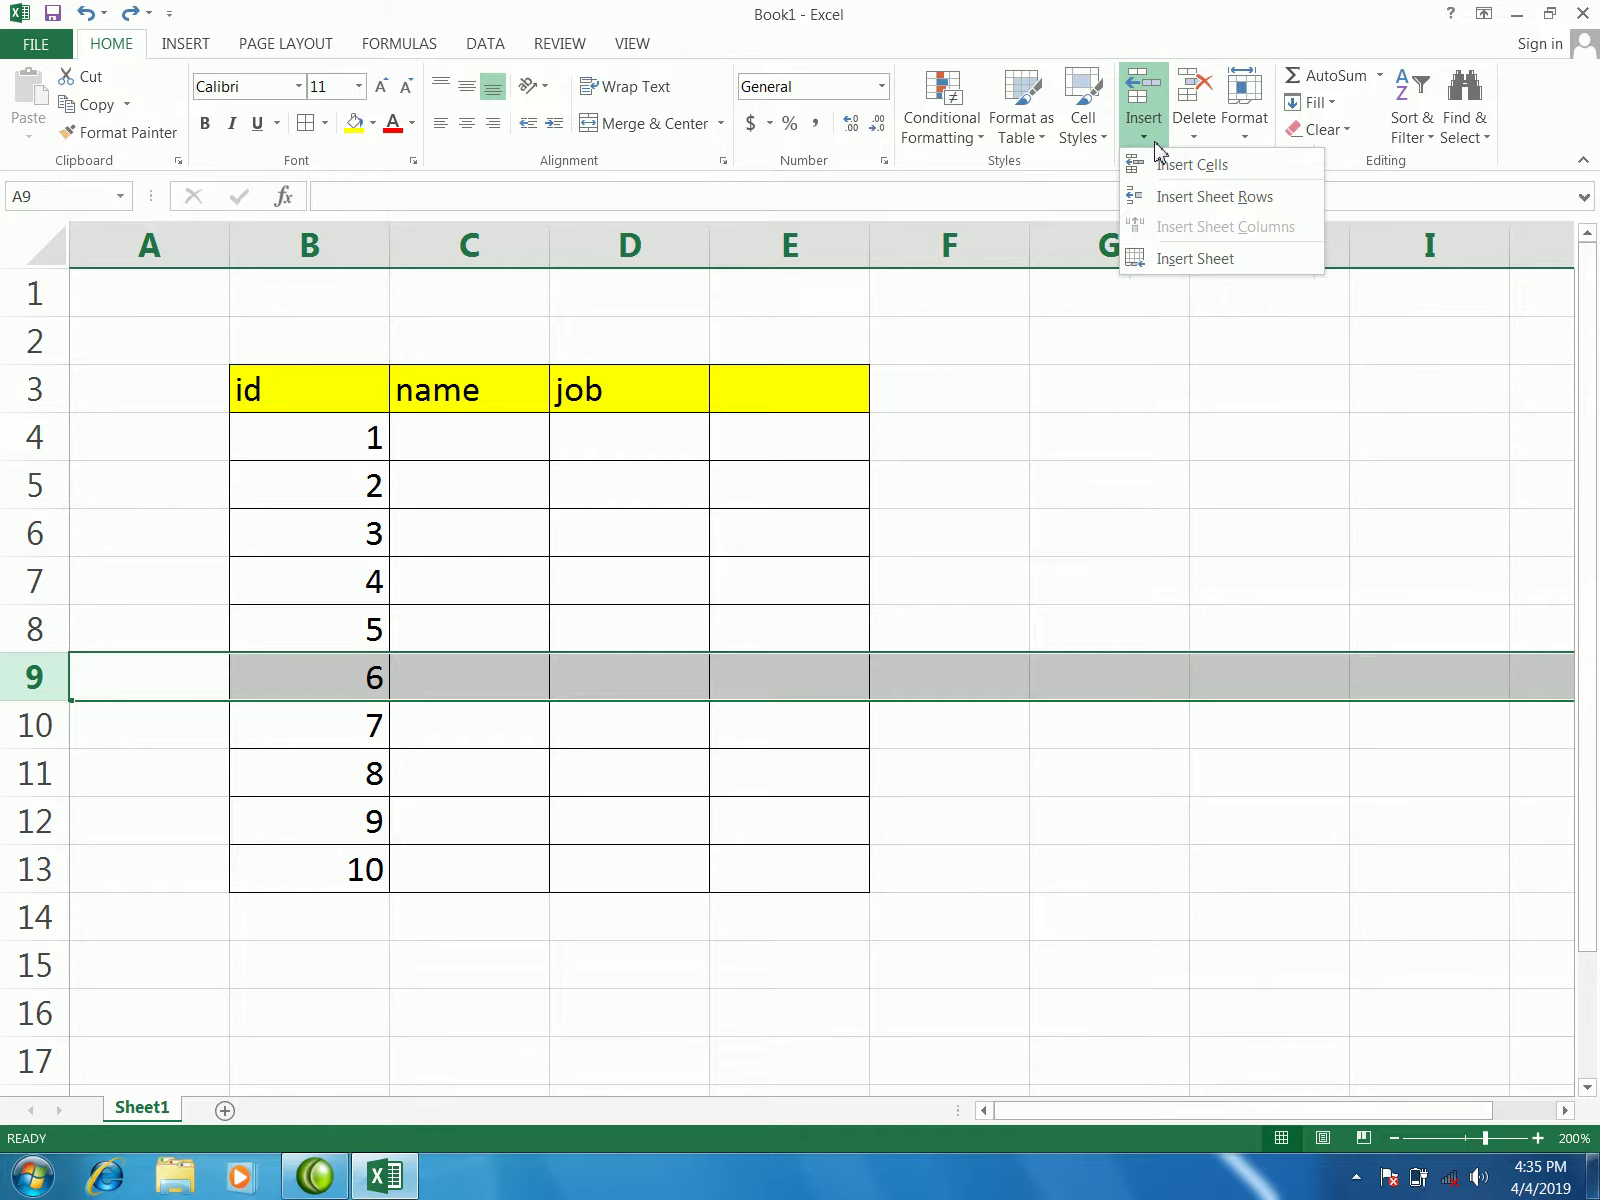
left_click(850, 492)
left_click(889, 489)
left_click(841, 490)
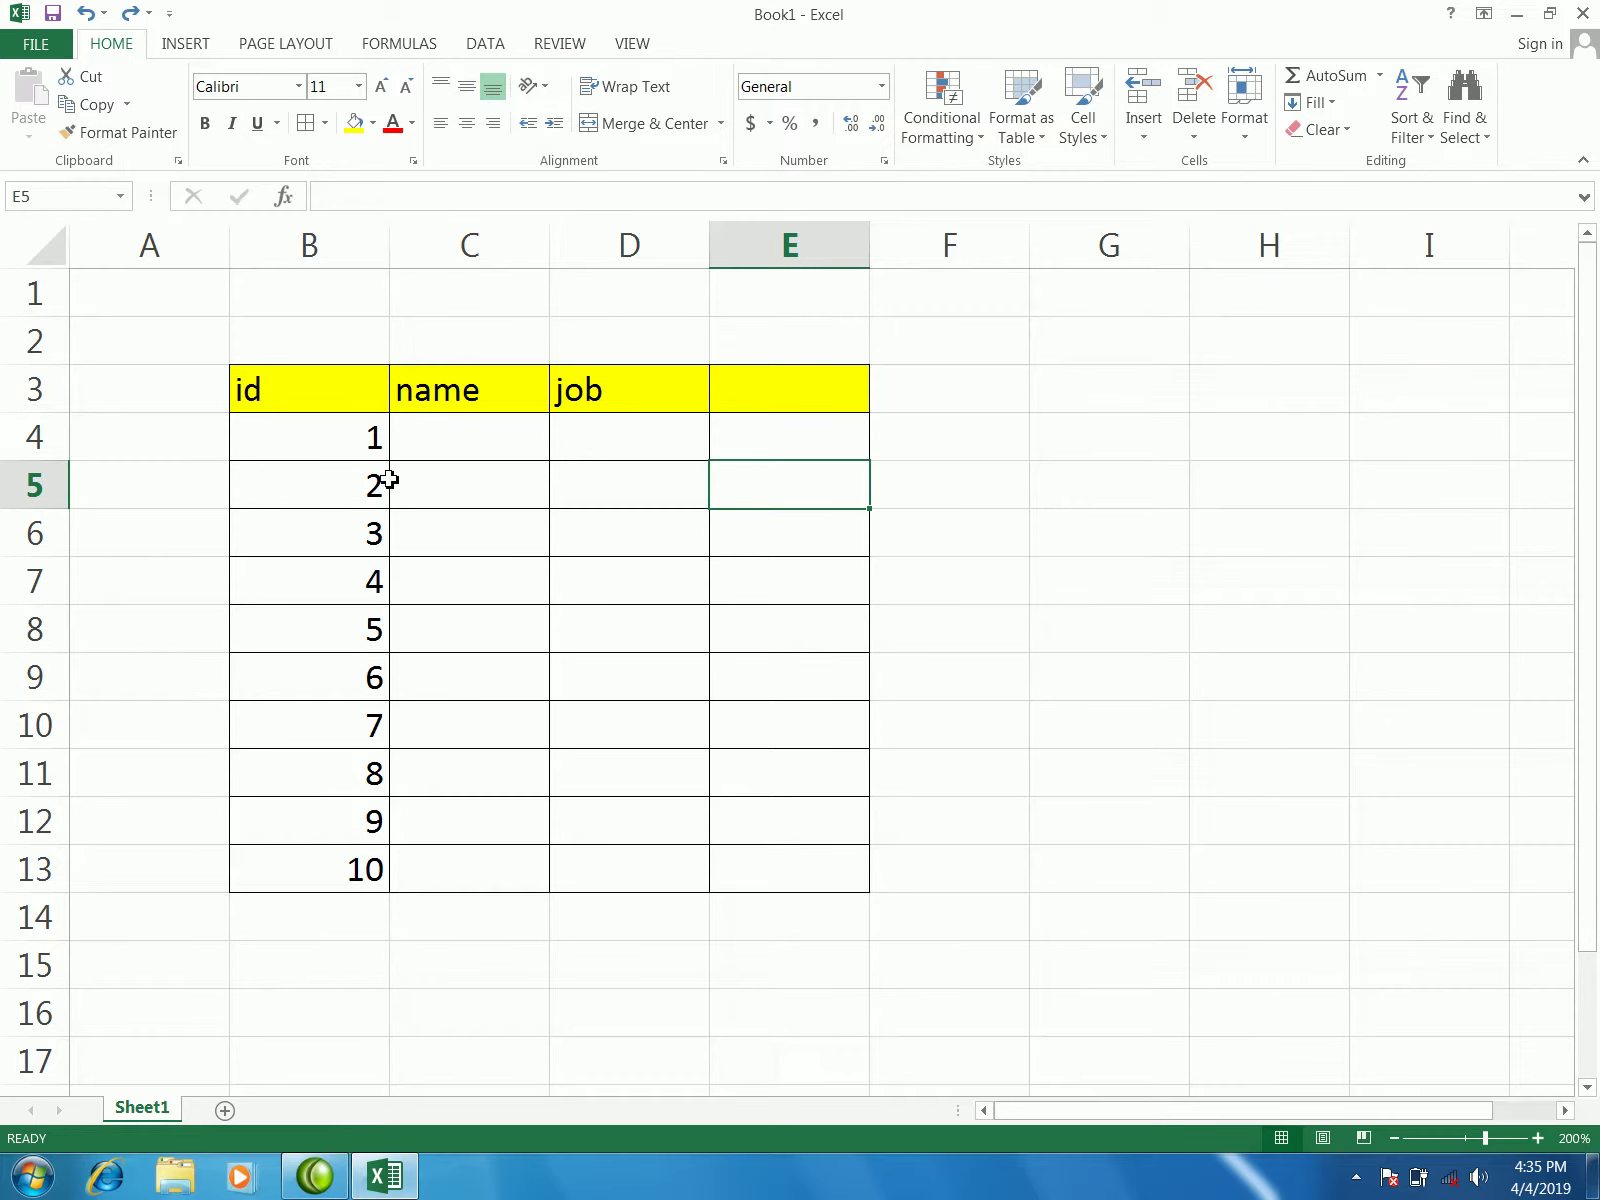
Step: Insert a blank sheet row at row 5, between ids 1 and 2
left_click(40, 485)
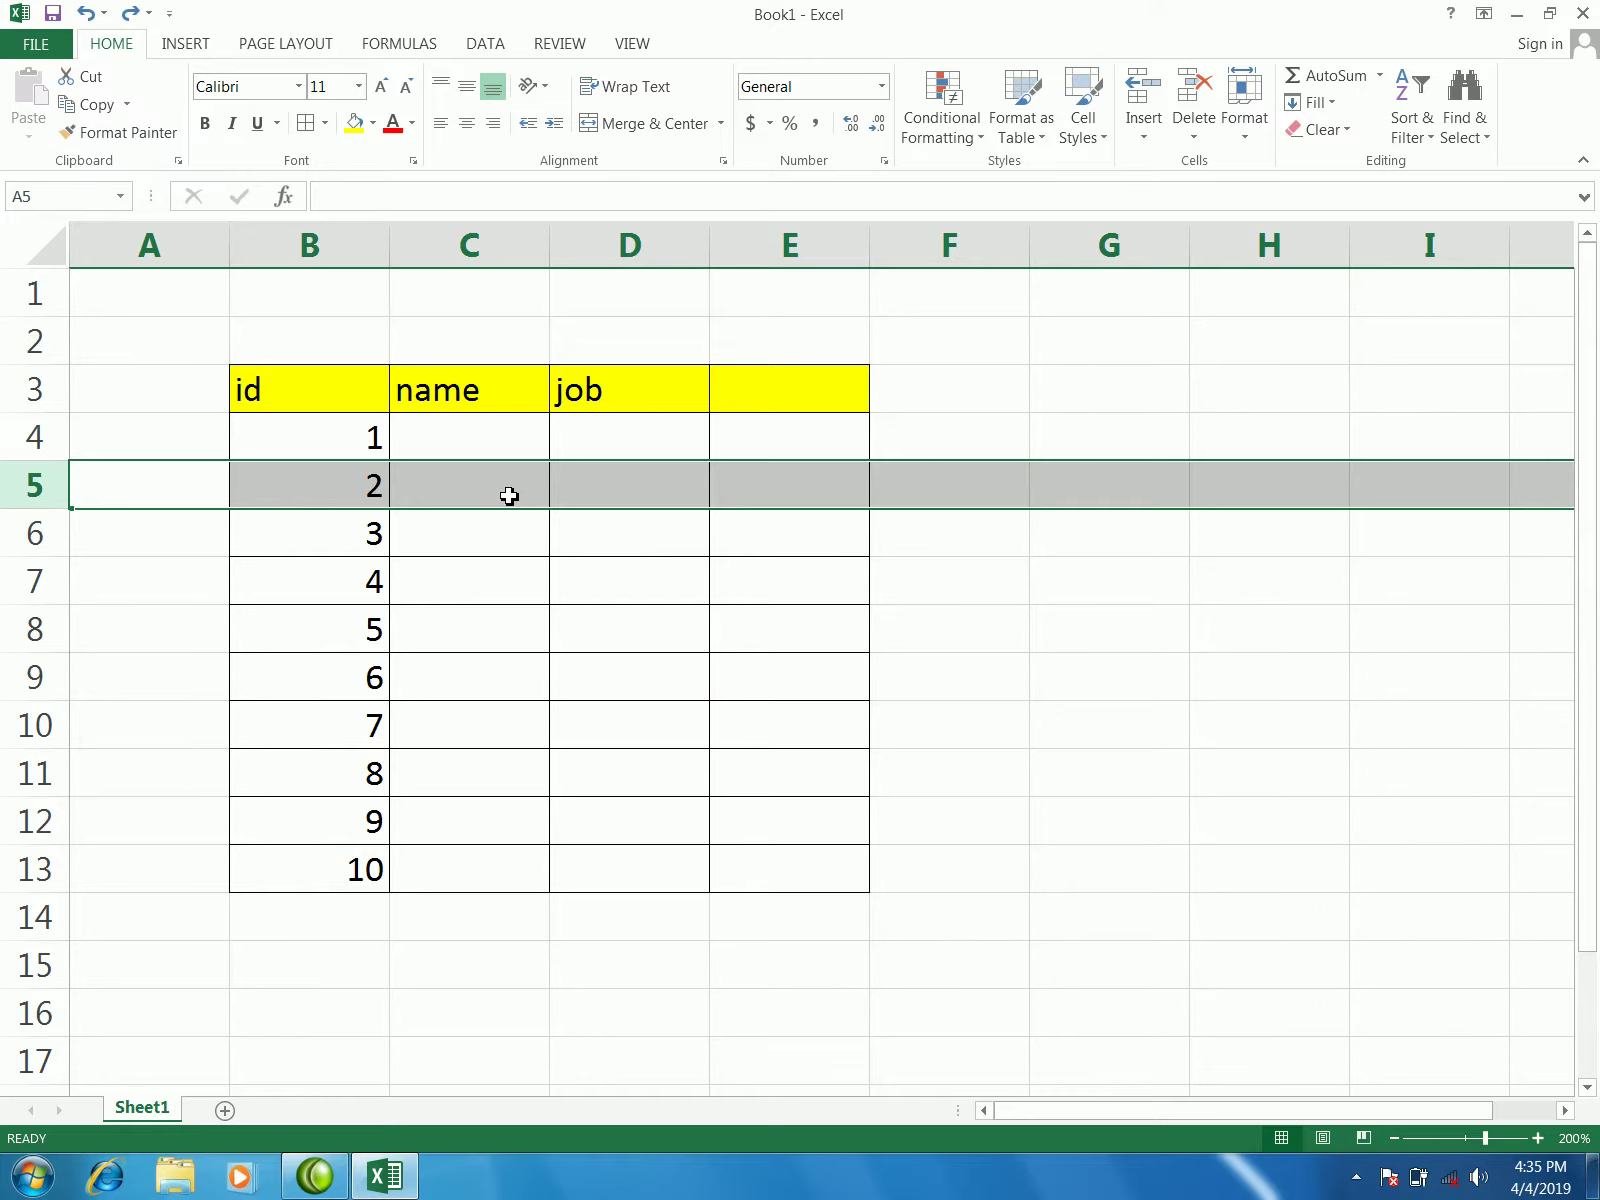
left_click(486, 245)
left_click(459, 488)
left_click(28, 500)
left_click(1142, 135)
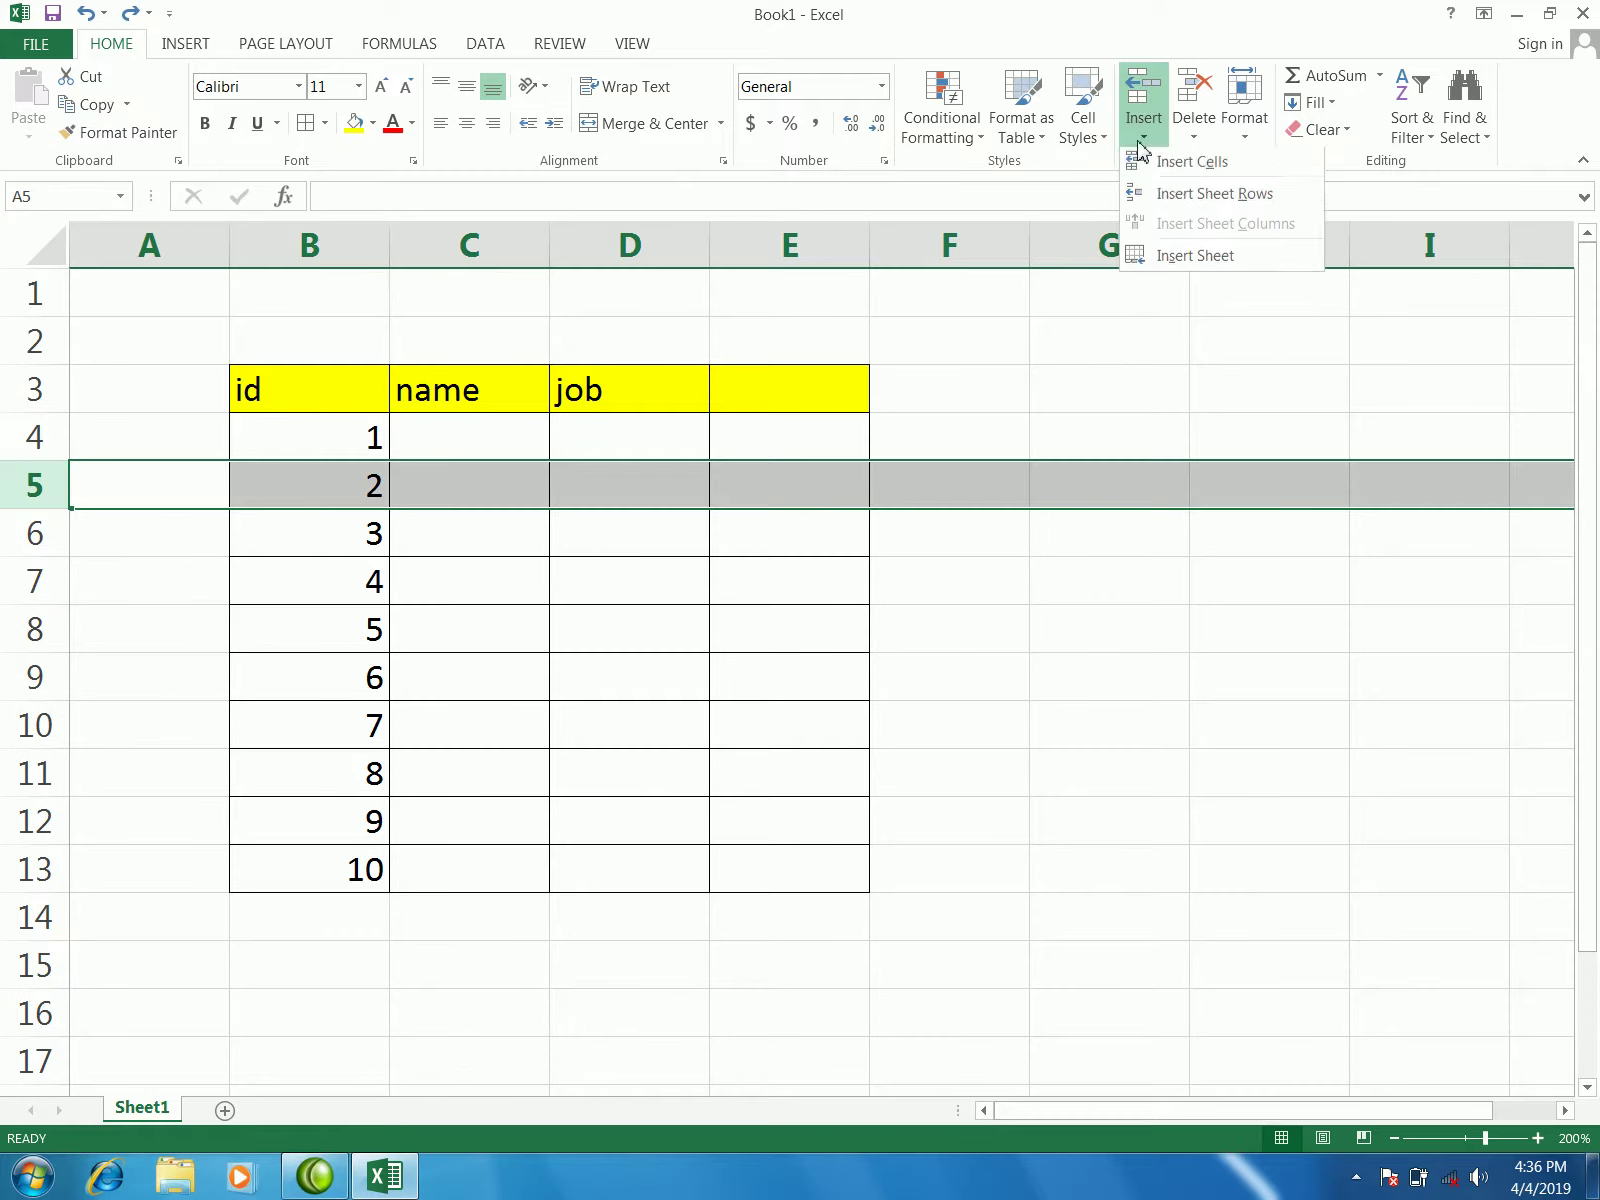
left_click(1200, 200)
left_click(862, 580)
left_click(862, 494)
Step: Insert a blank sheet column at column D, between name and job
left_click(630, 245)
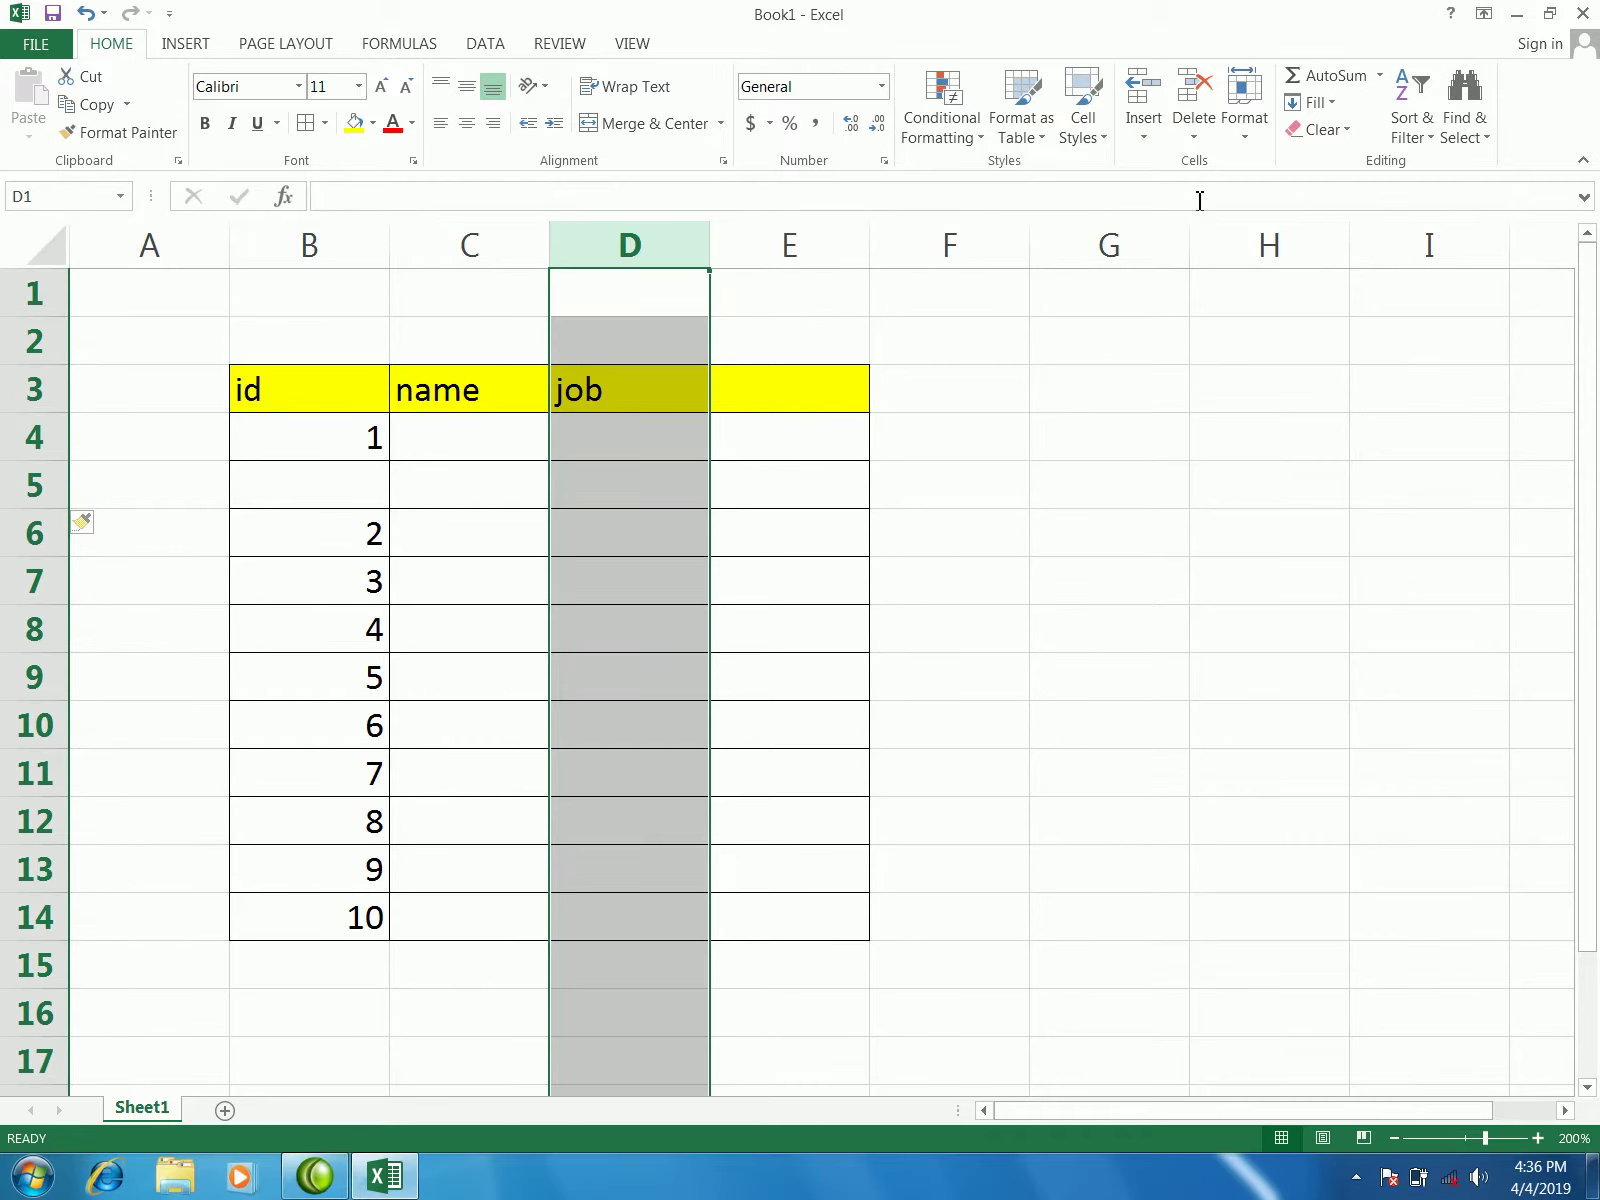
left_click(1142, 135)
left_click(1196, 221)
left_click(782, 493)
left_click(664, 392)
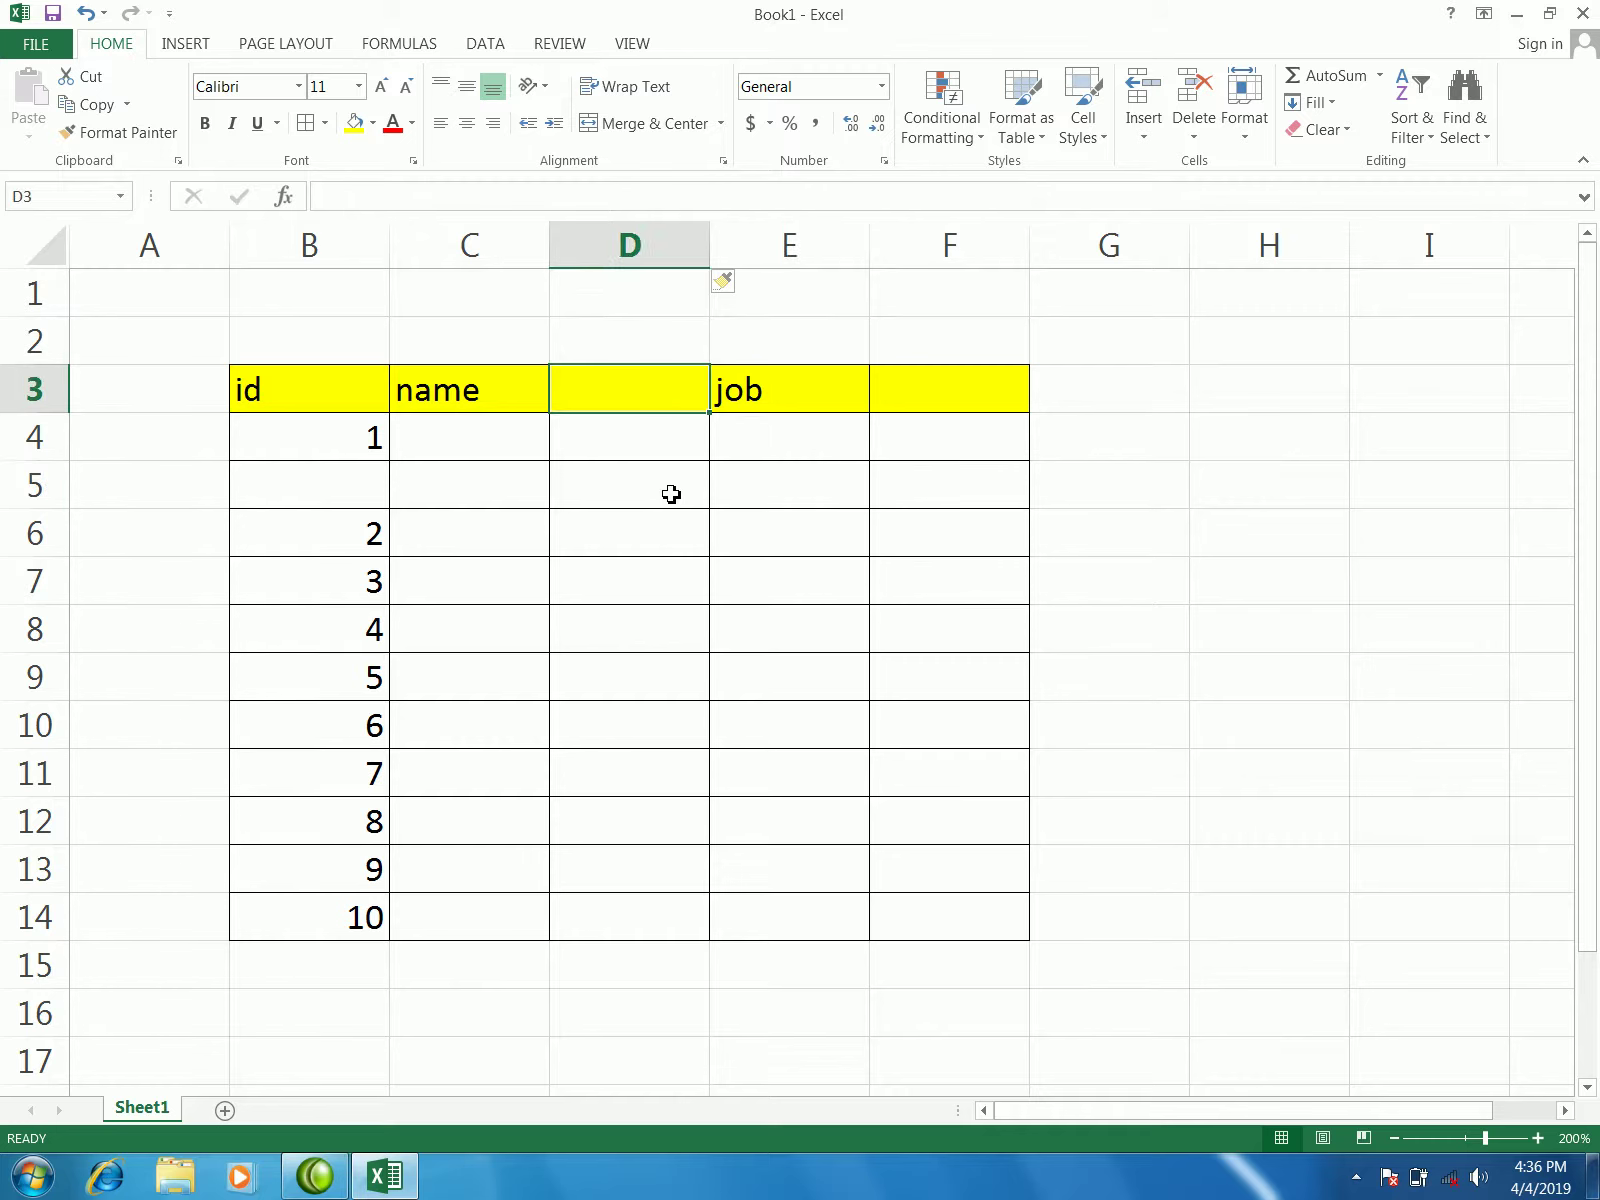
Step: Select the table area A1:F14, then add a new blank worksheet, Sheet2
left_click(1143, 145)
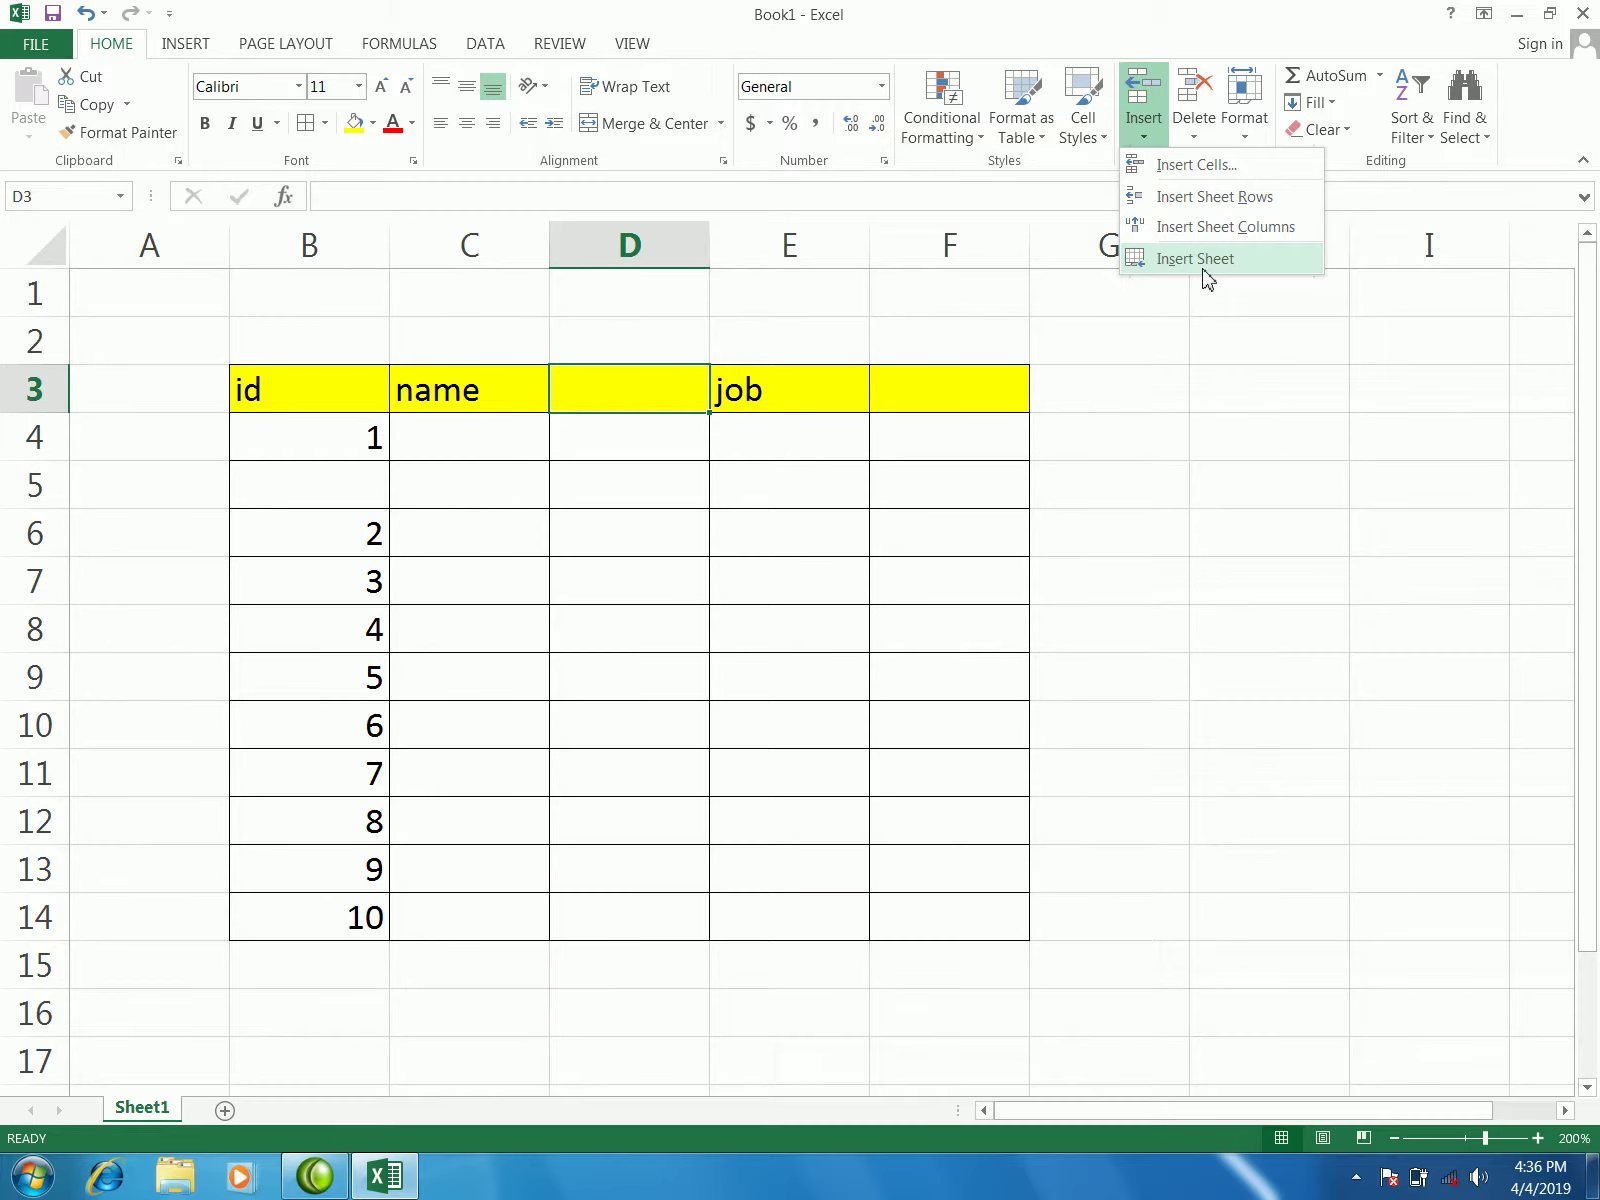
left_click(1157, 337)
mouse_move(210, 300)
left_mouse_down()
mouse_move(956, 899)
mouse_move(1086, 897)
left_mouse_up()
left_click(1086, 897)
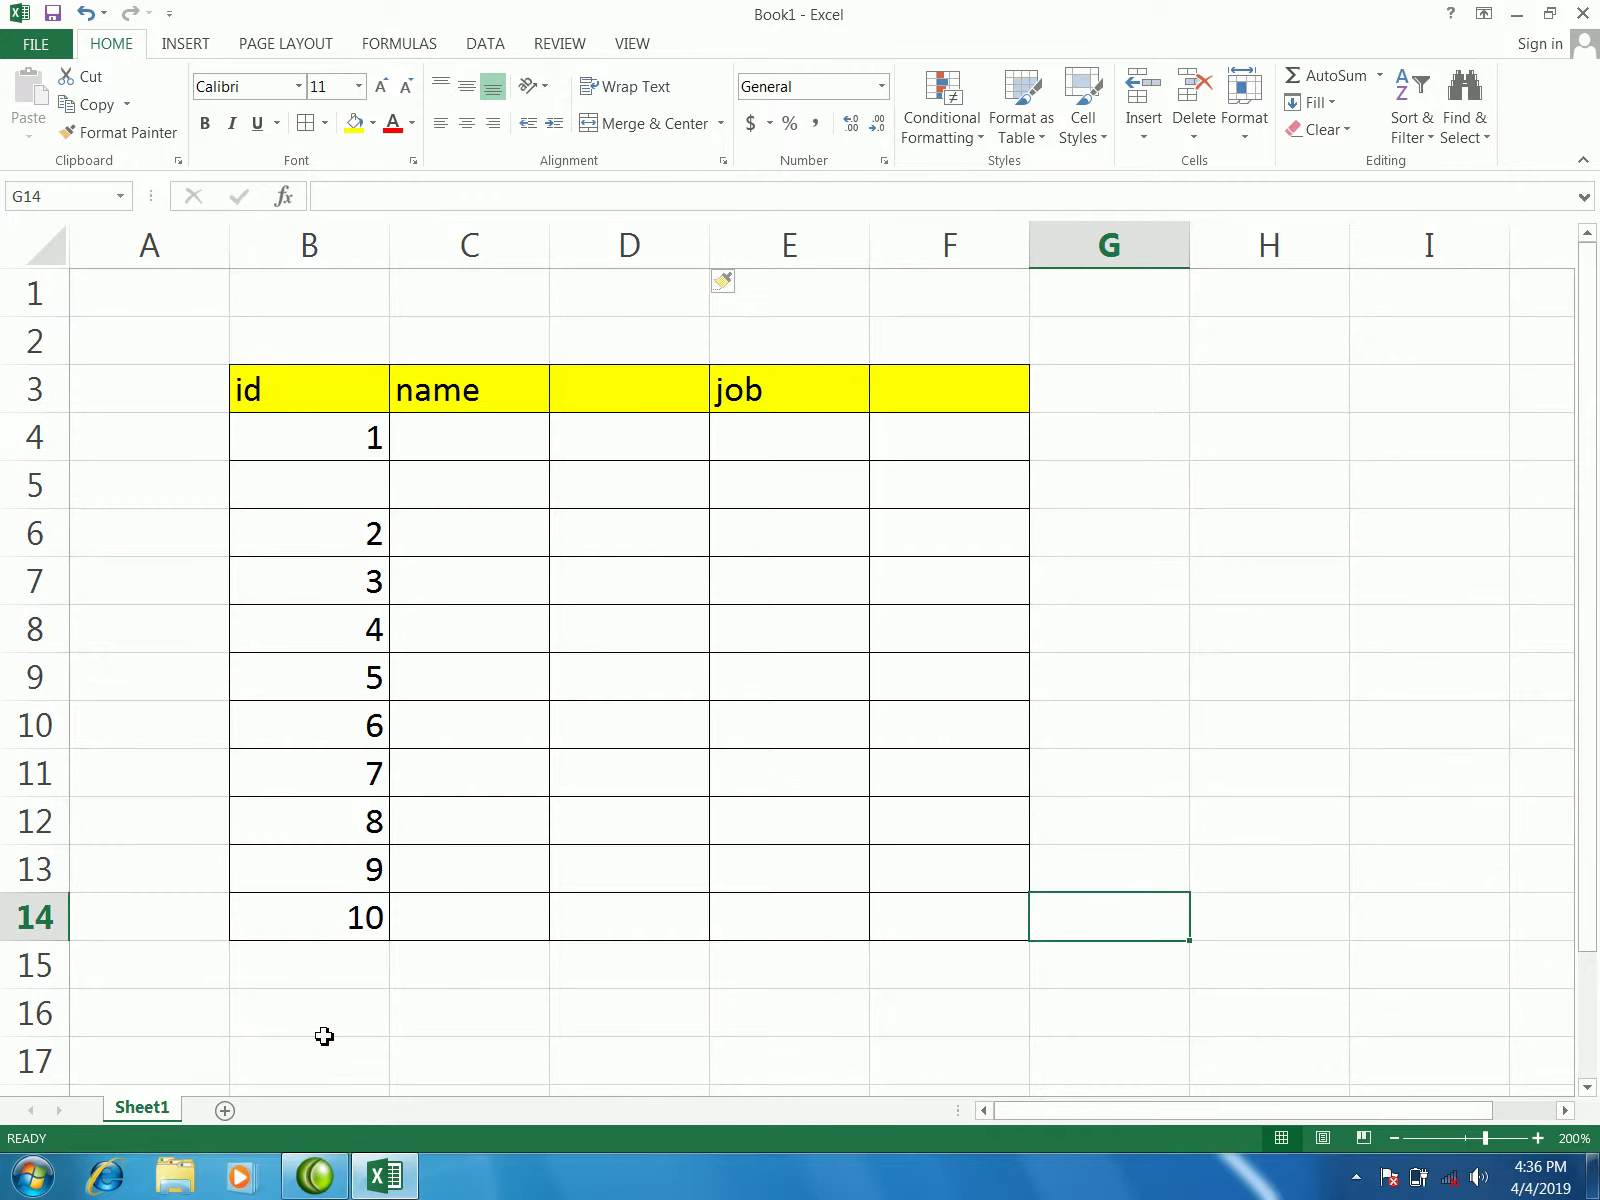
left_click(225, 1111)
left_click_drag(255, 578, 995, 816)
left_click(975, 765)
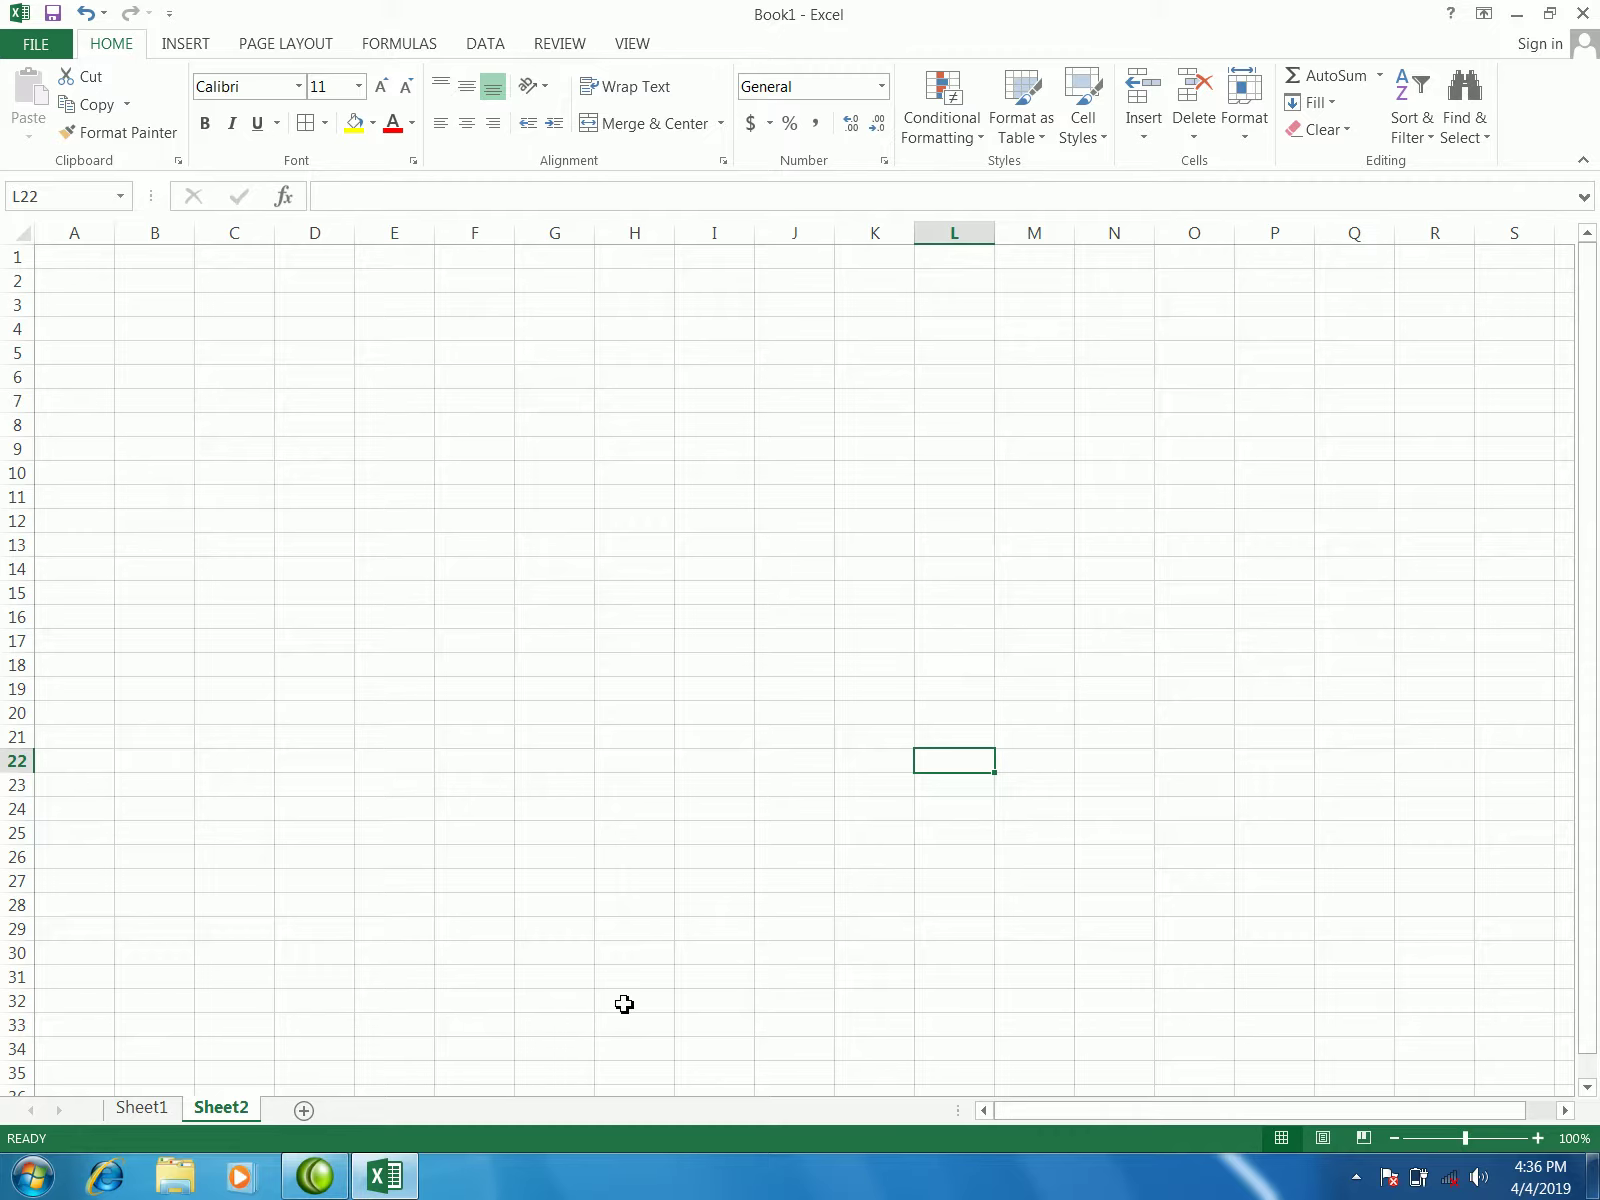
Step: Check Sheet1 and Sheet2, then add another new worksheet, Sheet3
left_click(142, 1108)
left_click(210, 1108)
left_click(304, 1111)
left_click(343, 768)
Step: Add Sheet4, insert a sheet before it via Insert Sheet, and move Sheet5 after Sheet4
left_click(382, 1110)
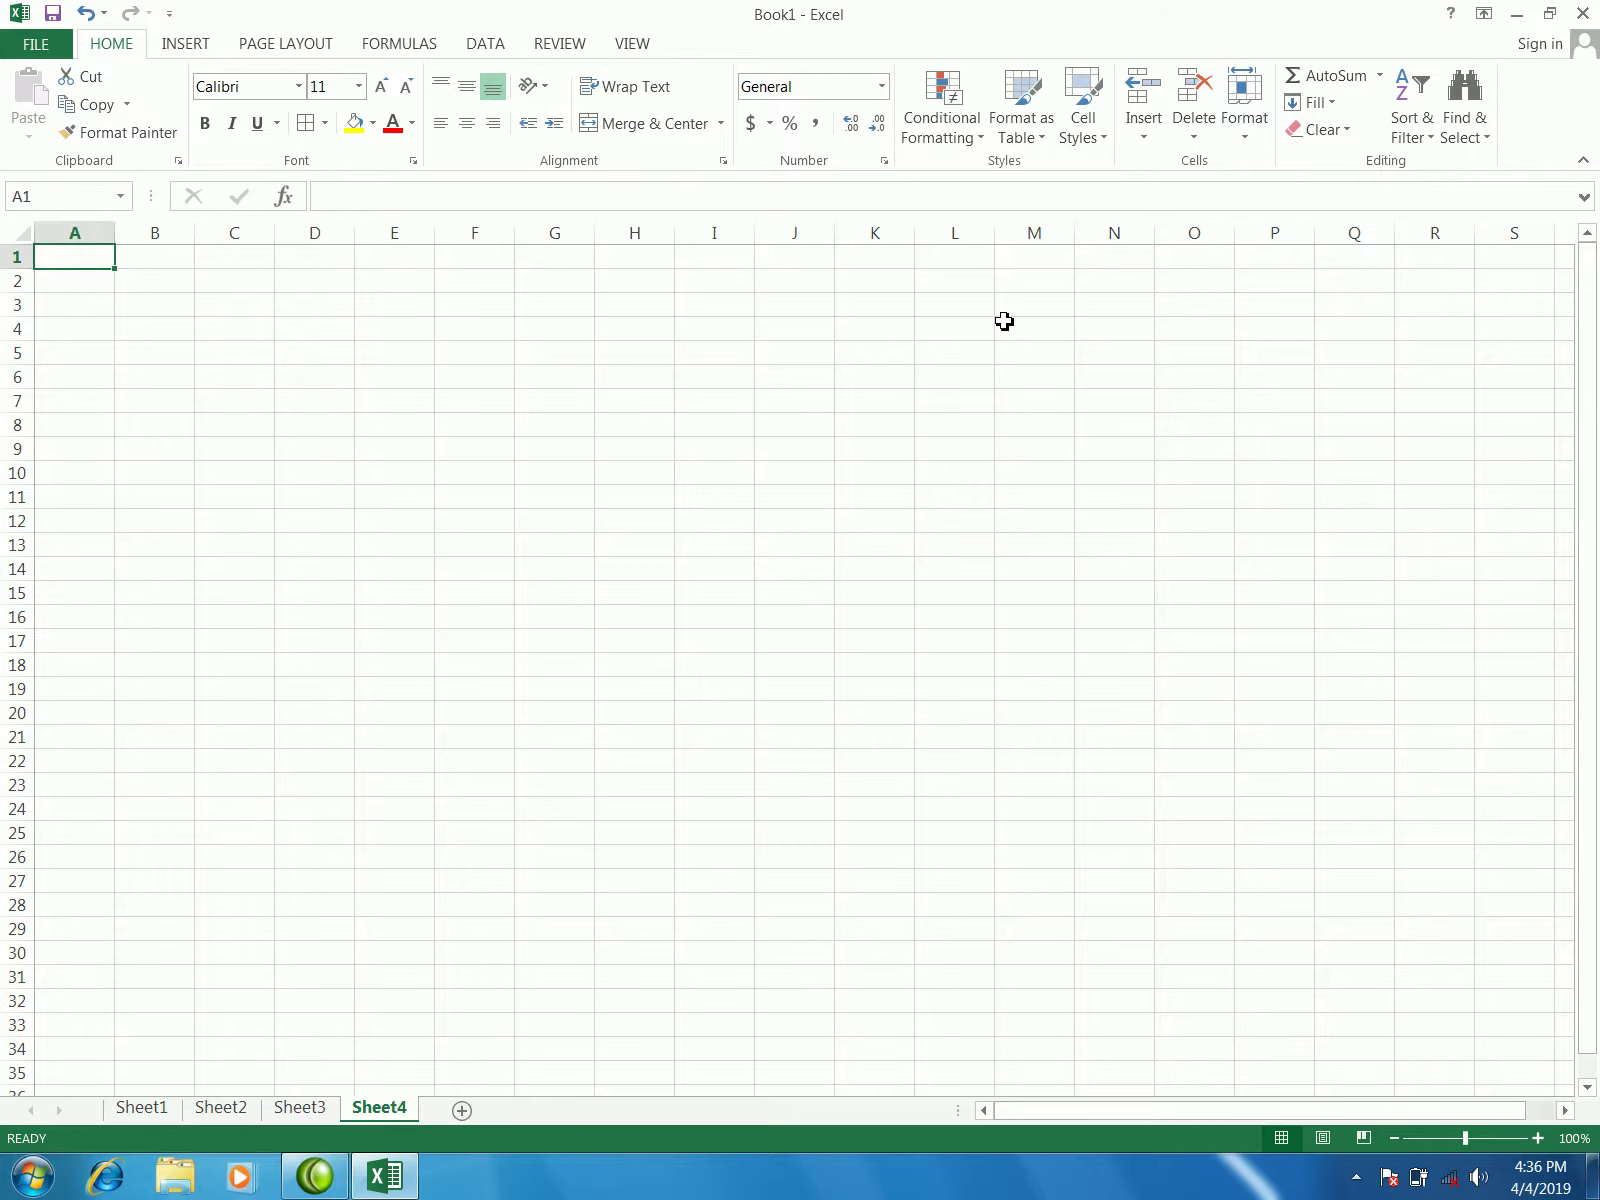
left_click(1143, 138)
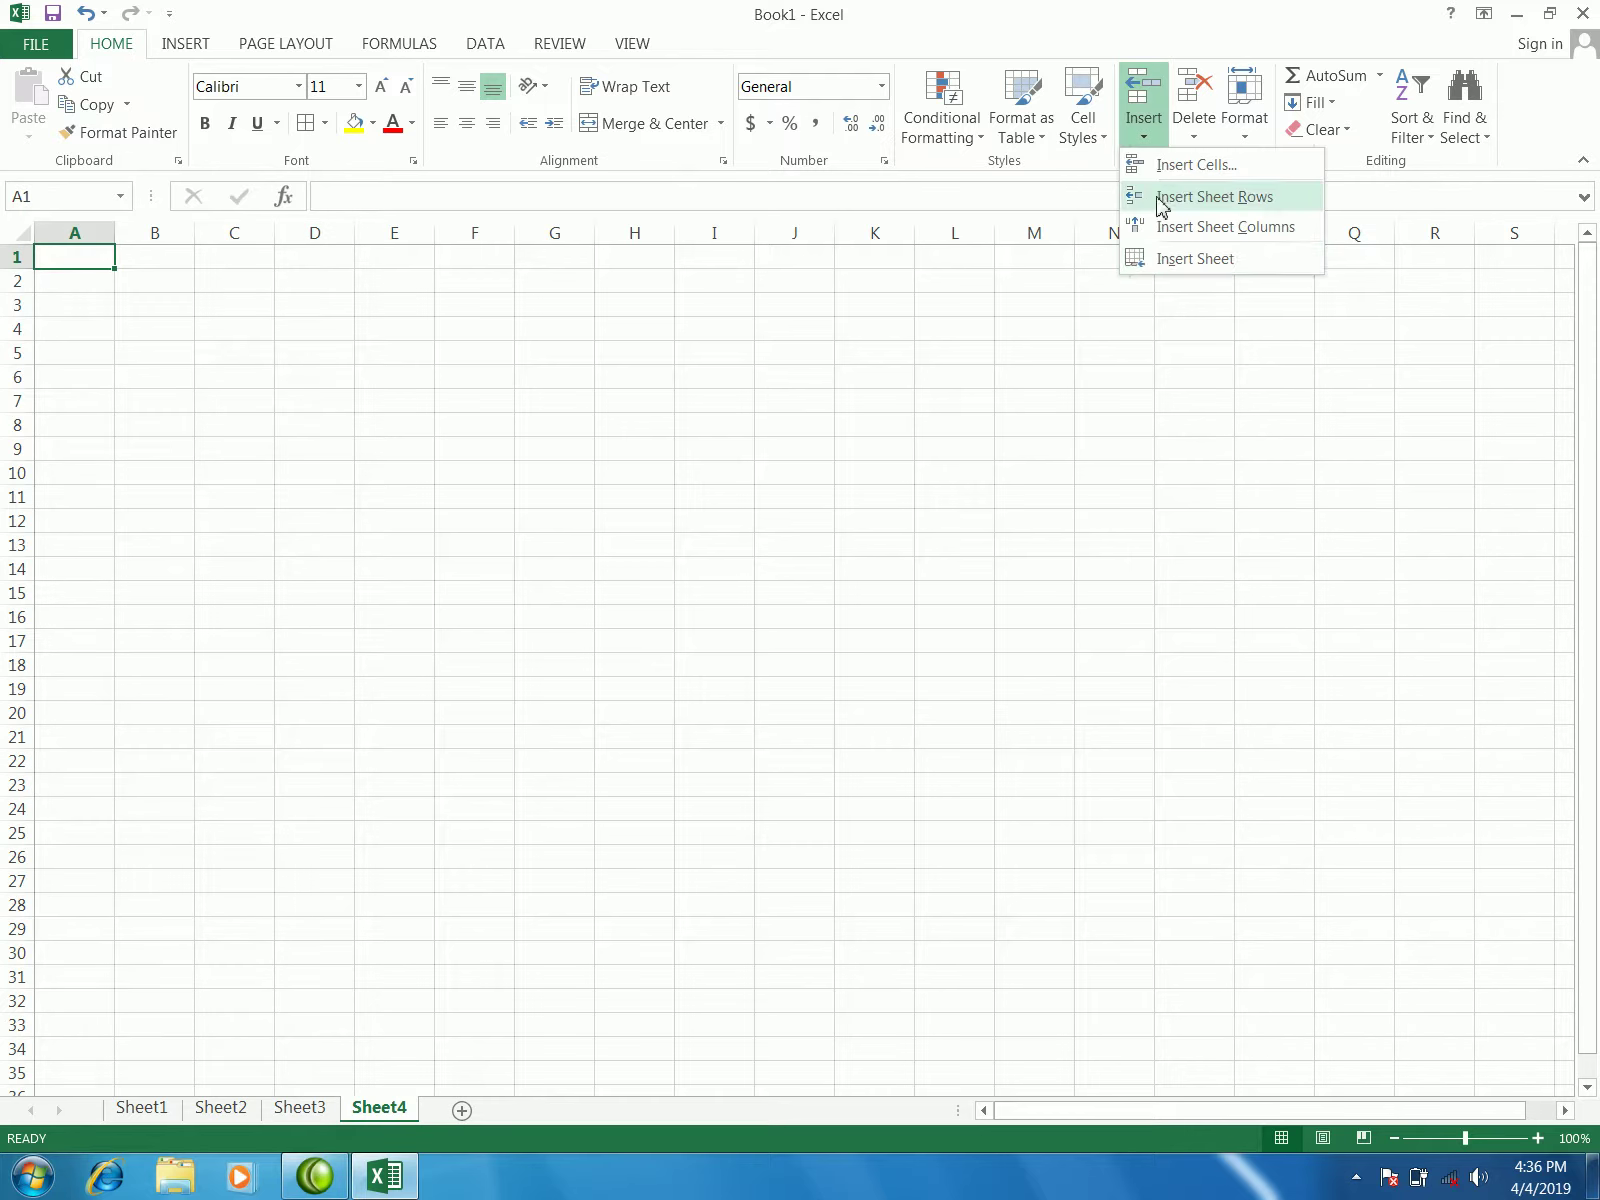
left_click(1183, 259)
left_click(458, 1108)
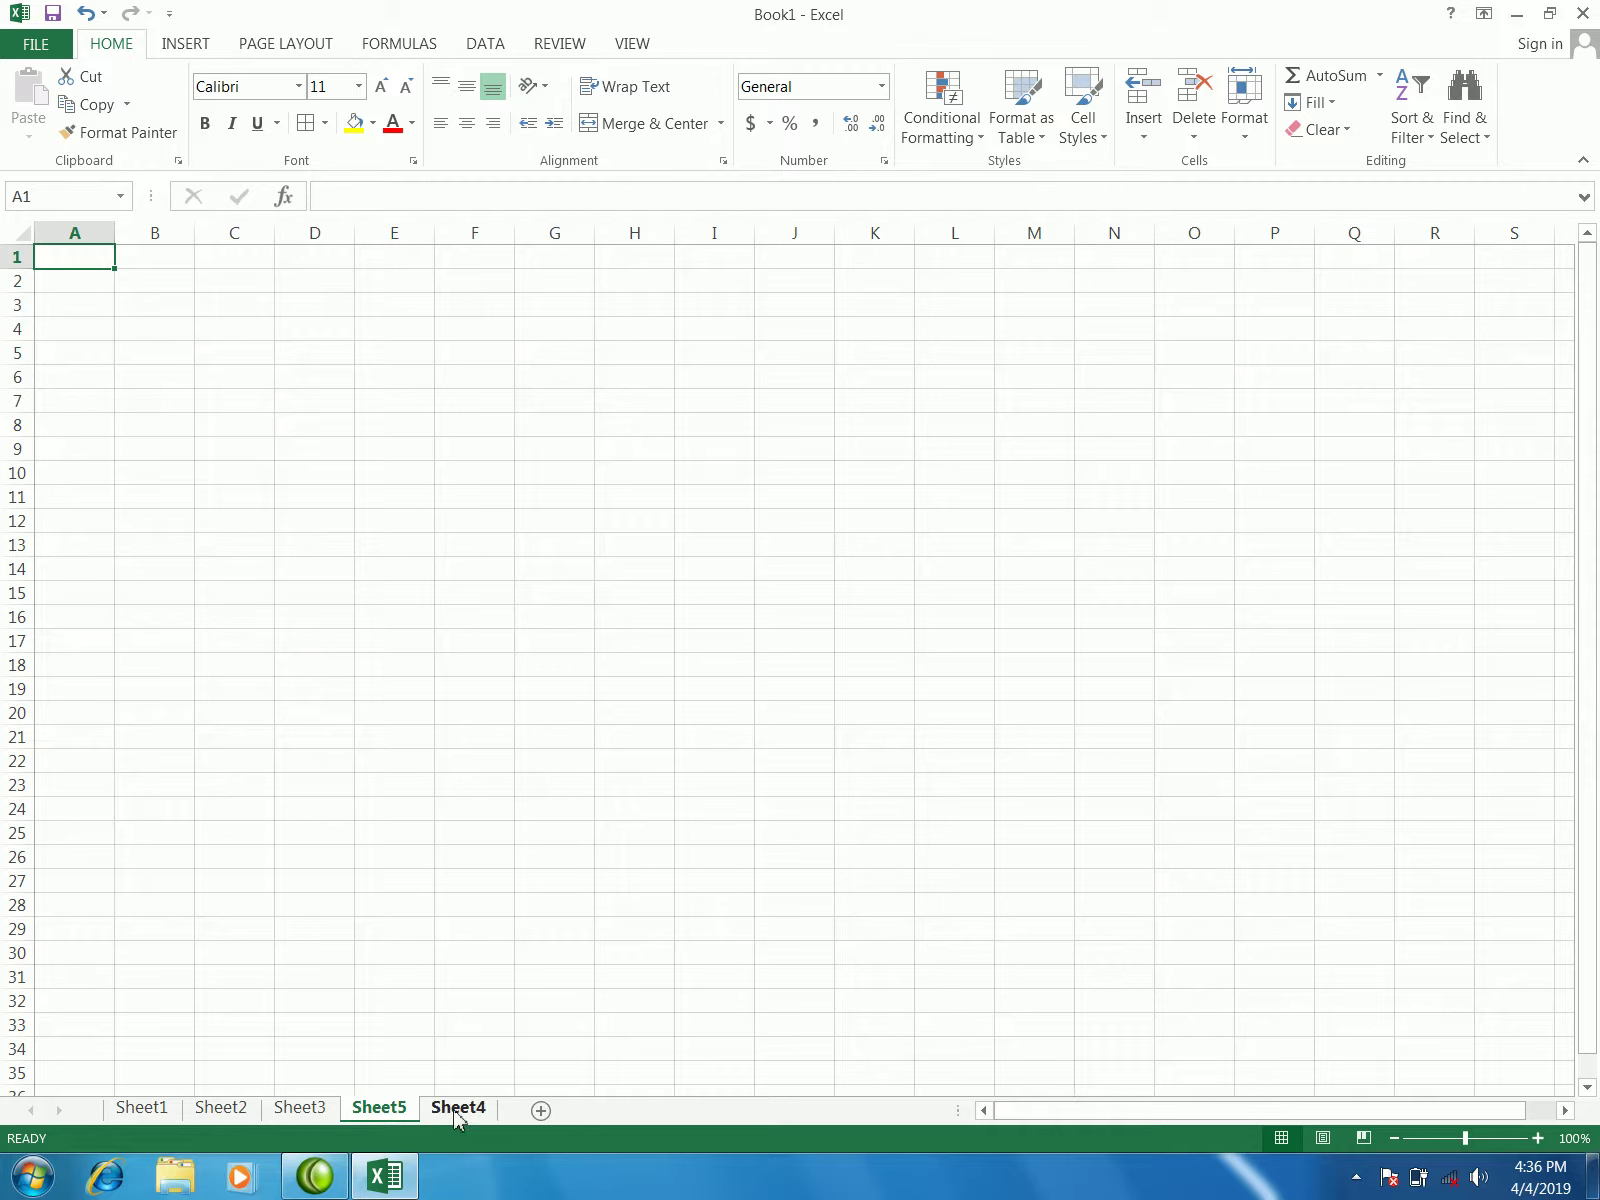
left_click_drag(406, 1115, 497, 1117)
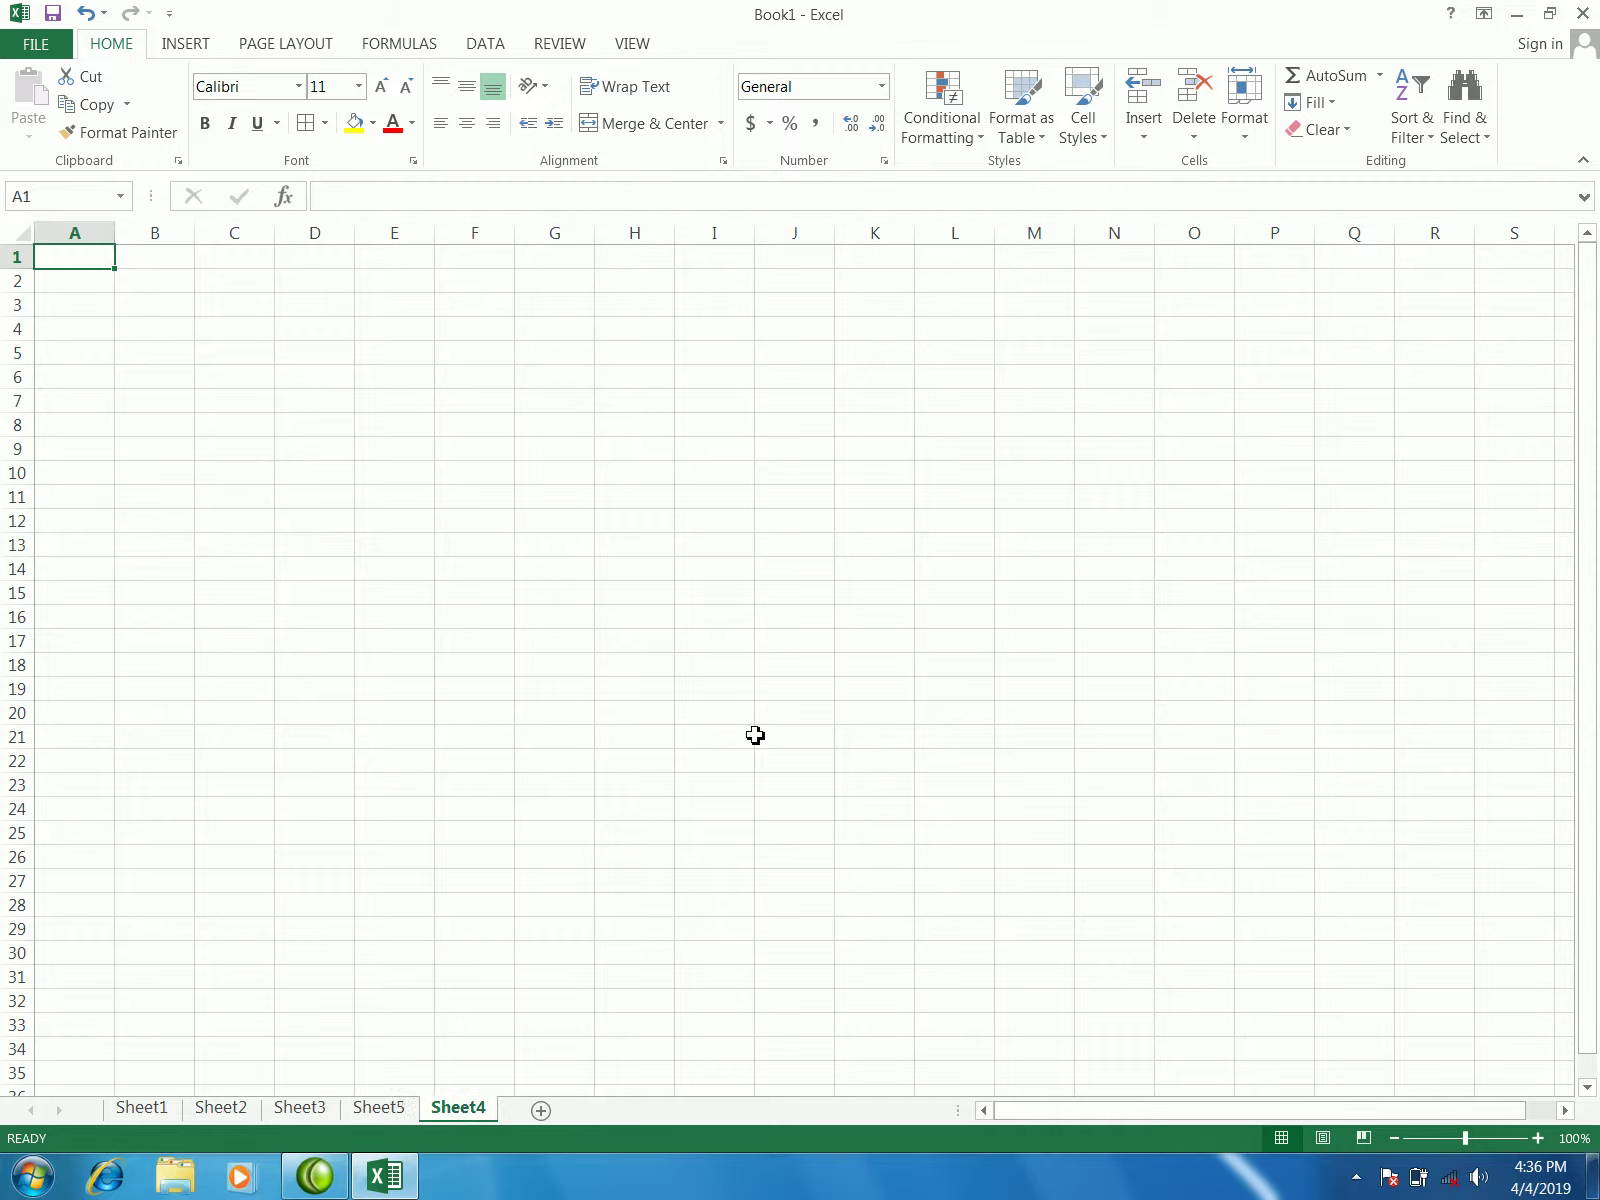
Step: Insert one more sheet, add Sheet7 and Sheet8, and return to Sheet1
left_click(1145, 135)
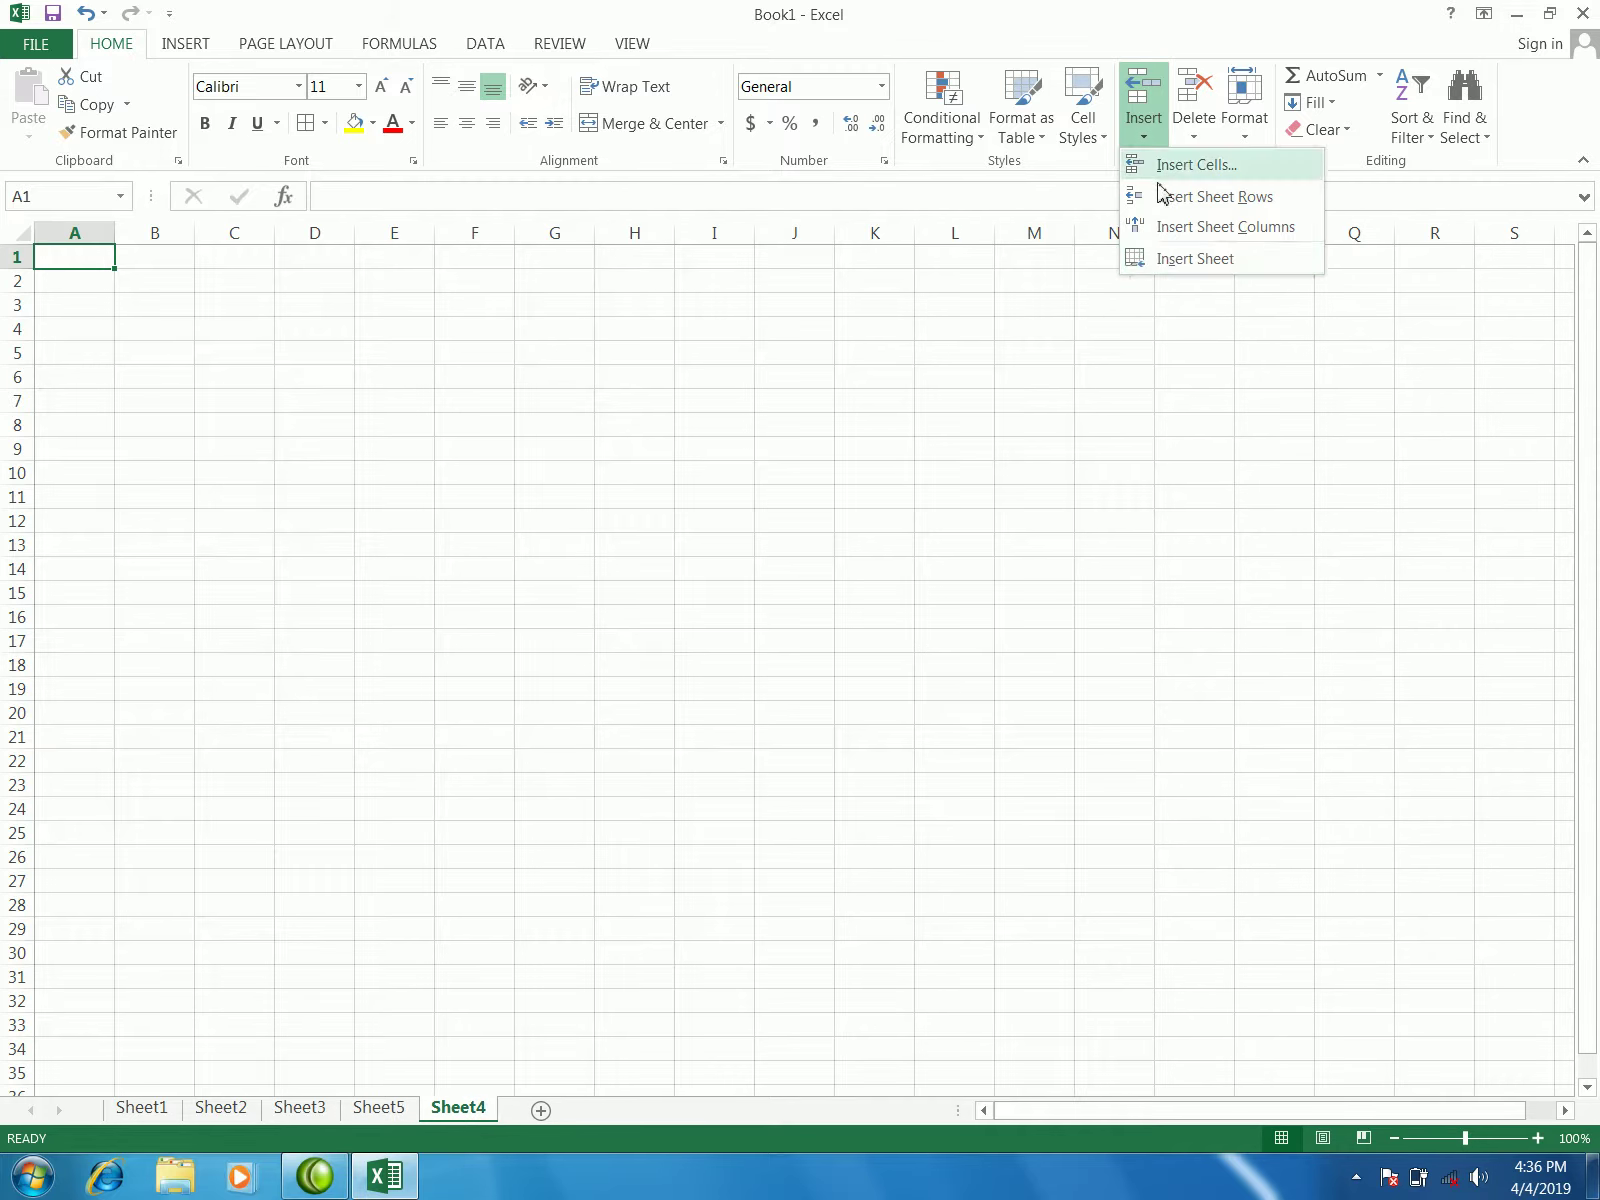
left_click(1180, 260)
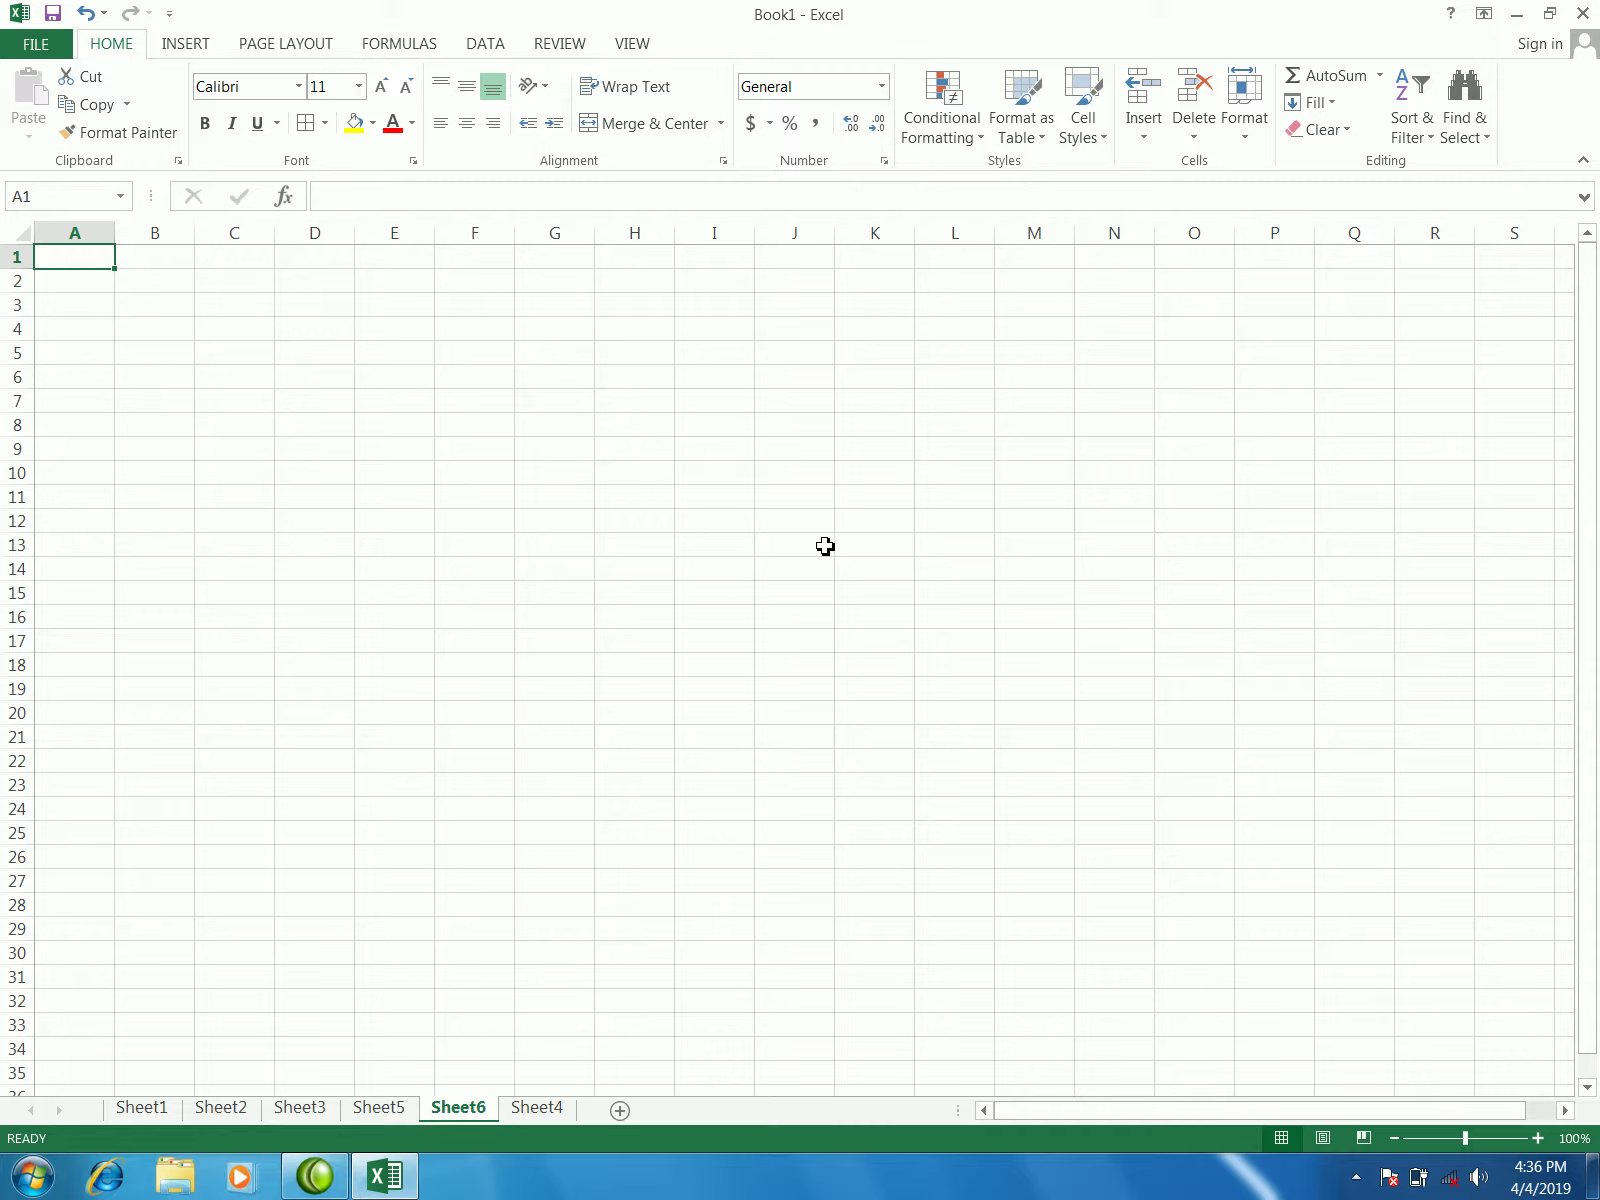
left_click(620, 1112)
left_click(698, 1110)
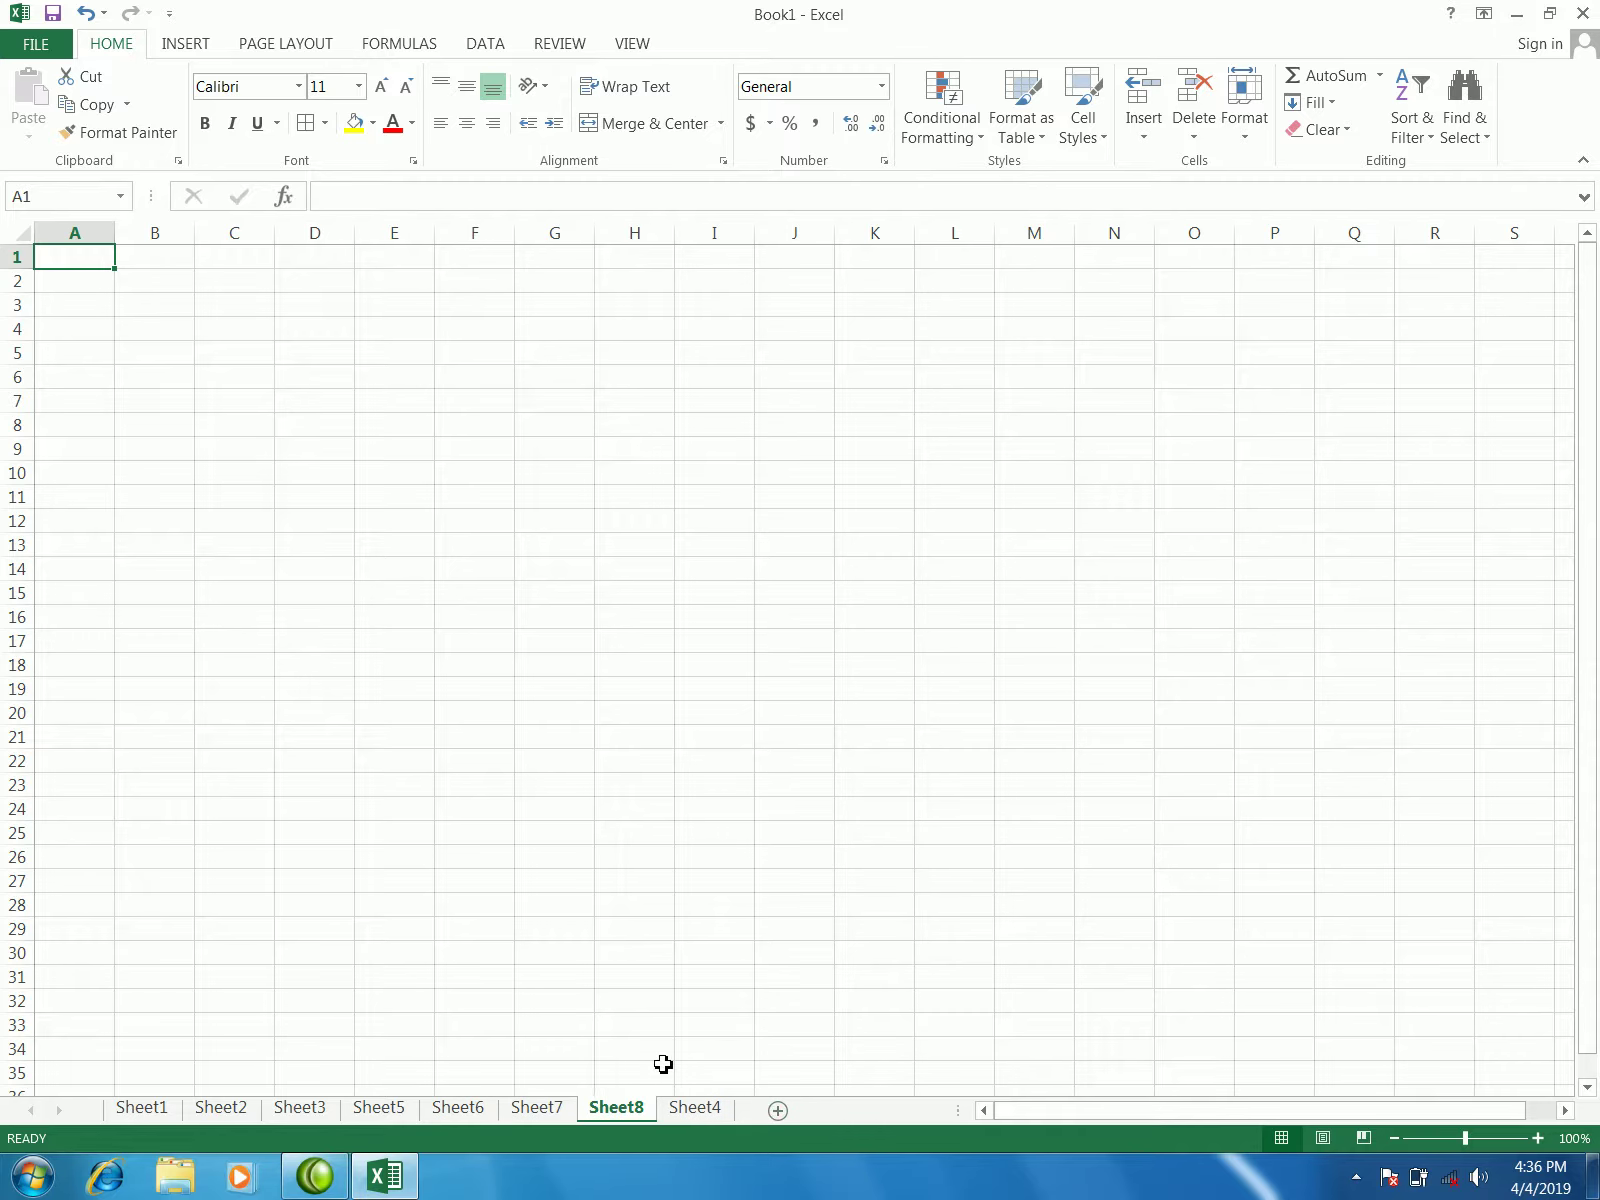
left_click(145, 1110)
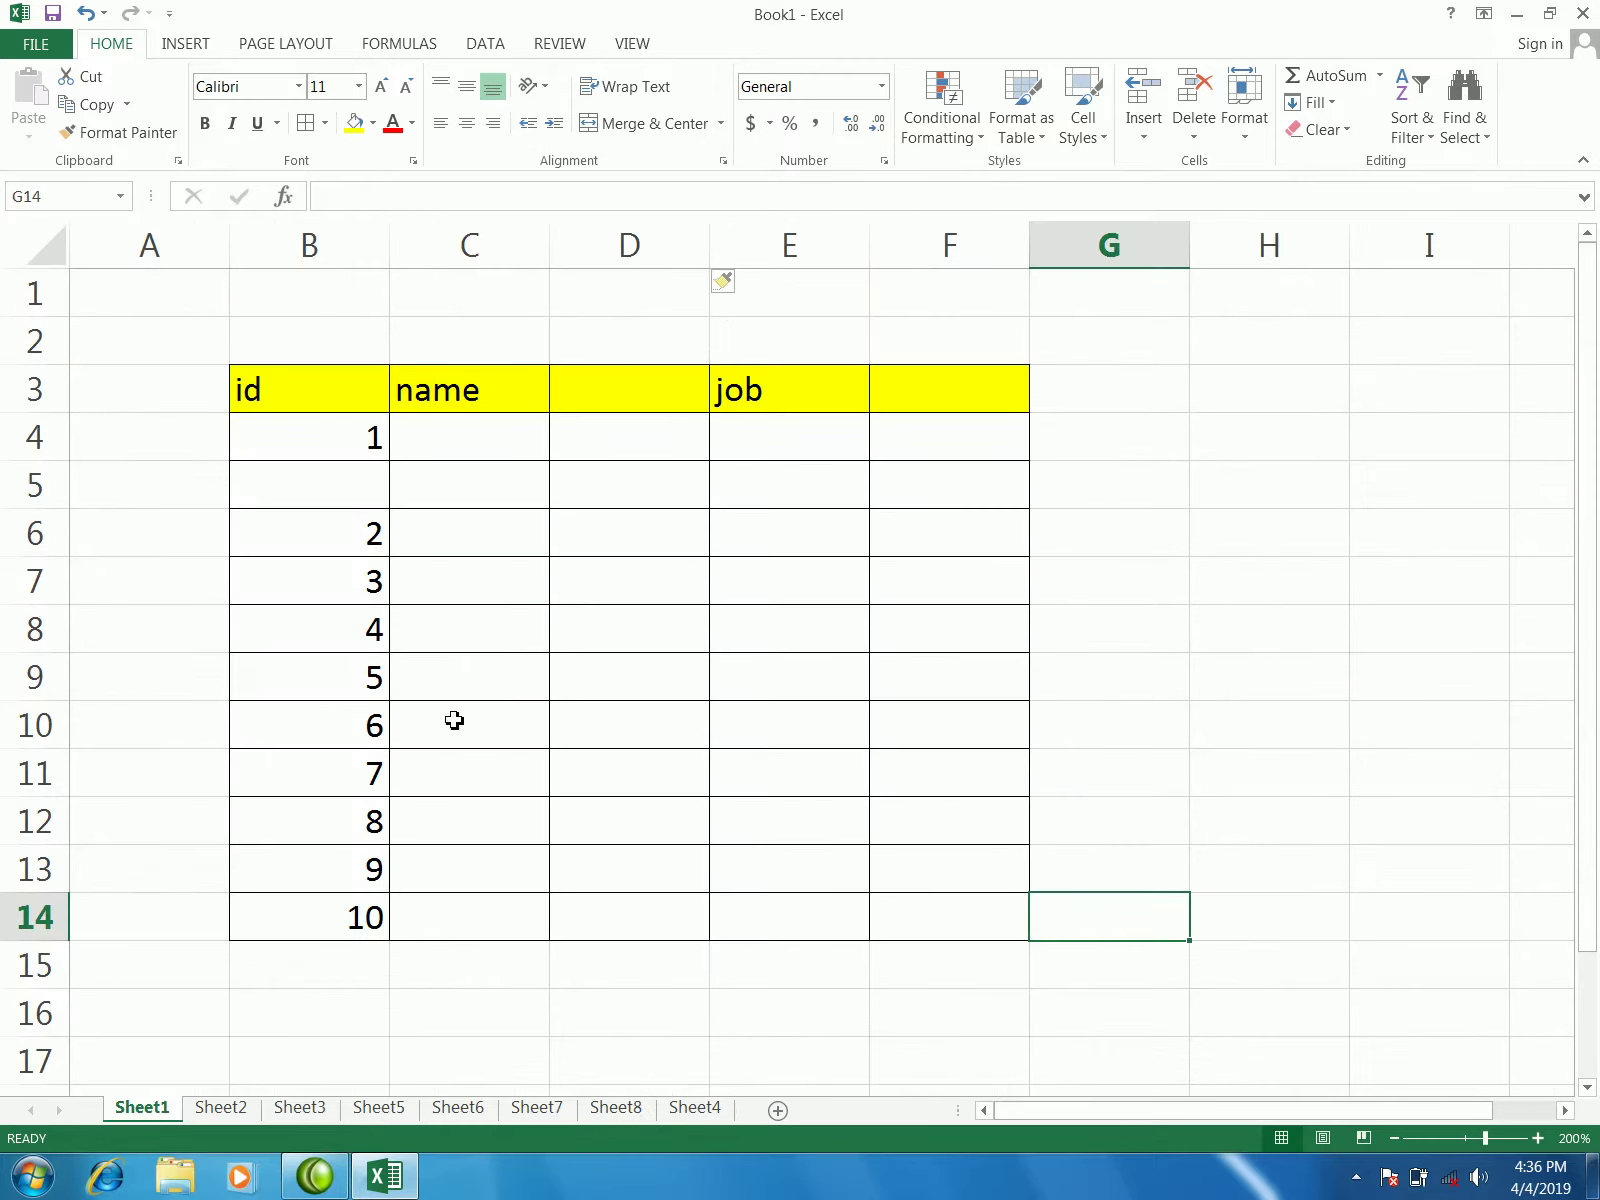
left_click(1192, 141)
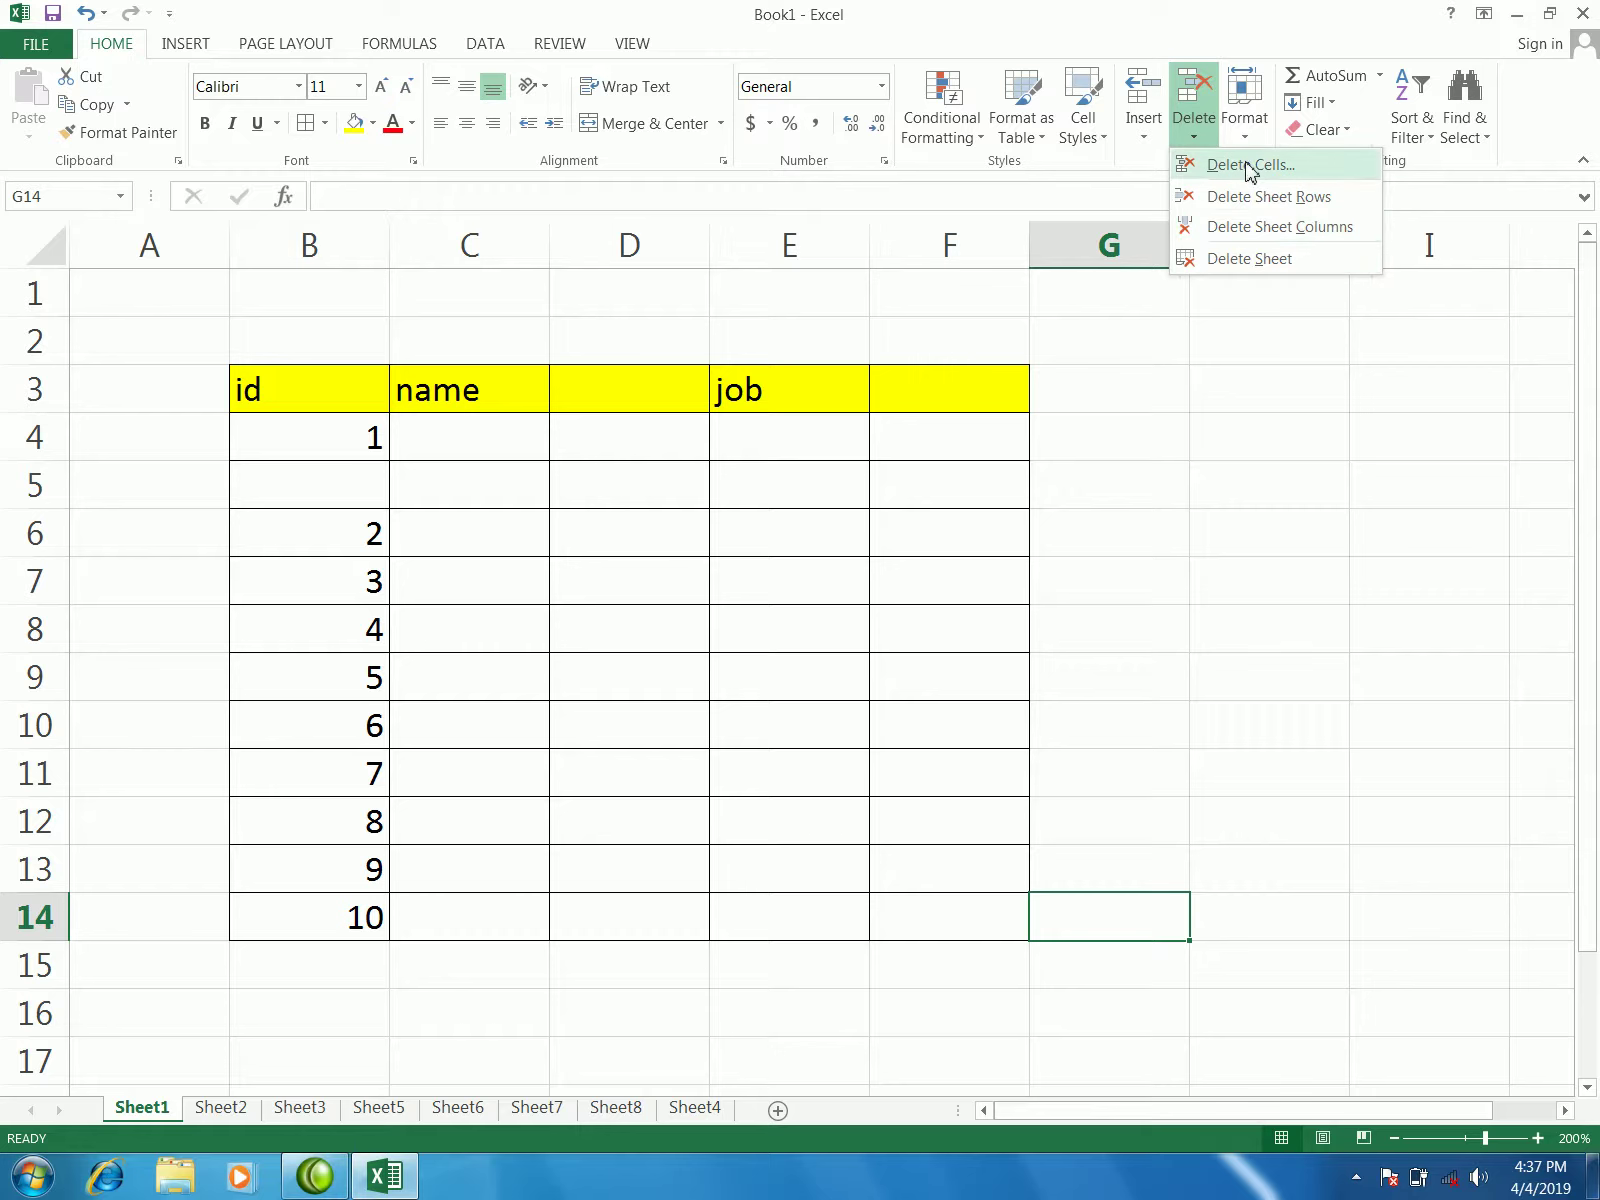
key("Escape")
left_click(368, 436)
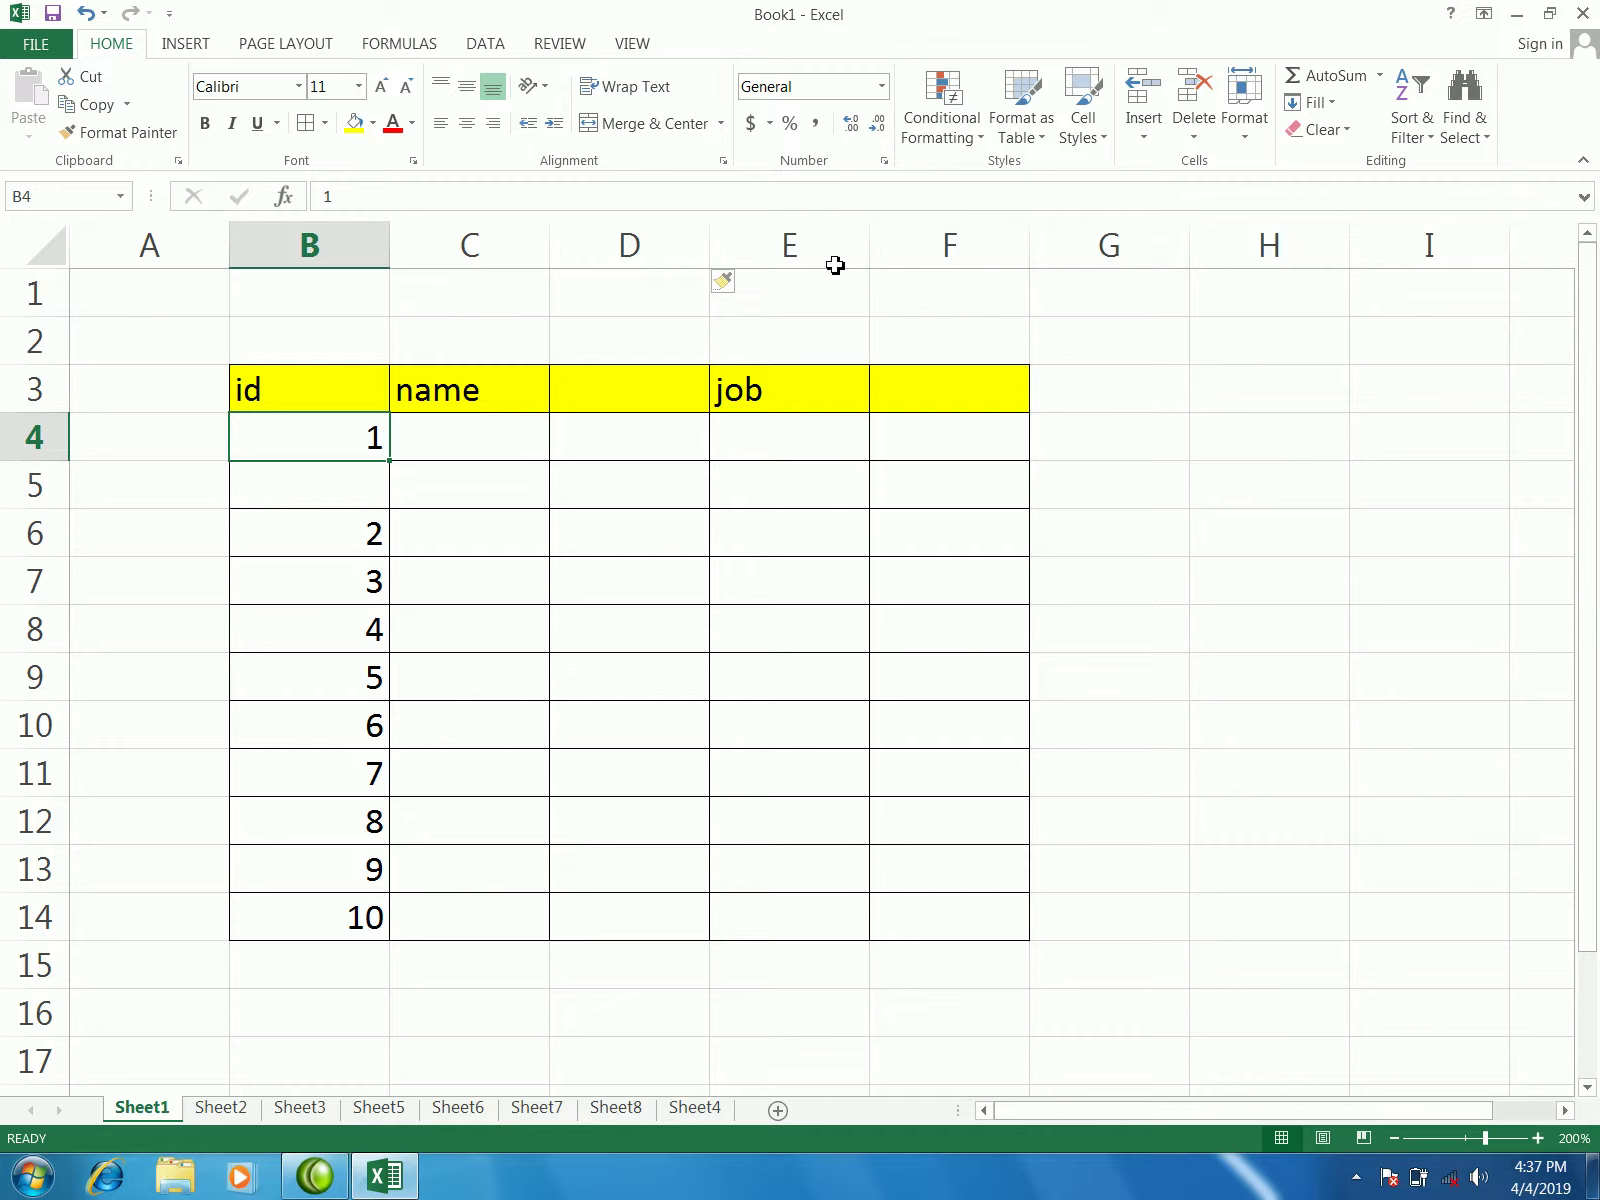
key("Right")
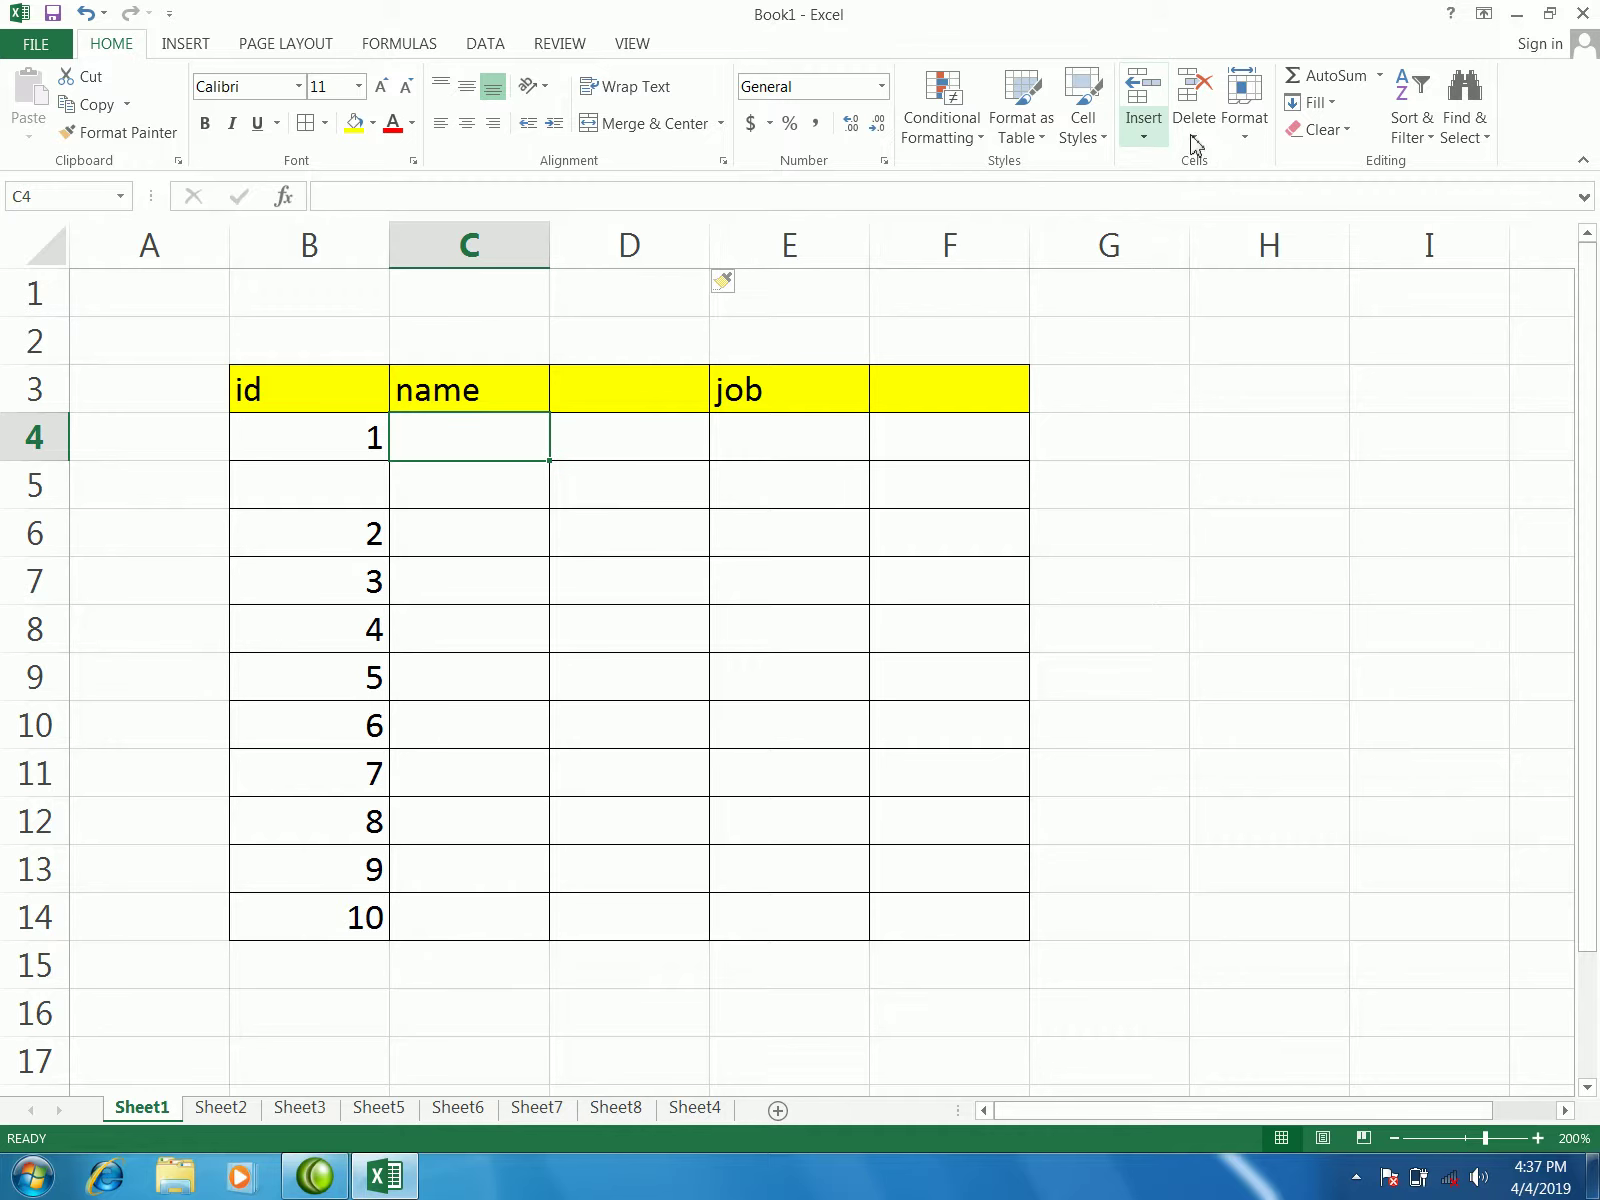
key("Down")
left_click(1200, 138)
left_click(1240, 170)
left_click_drag(1020, 390, 1137, 332)
left_click(1050, 388)
left_click(1080, 509)
left_click(1040, 450)
left_click(974, 442)
key("Right")
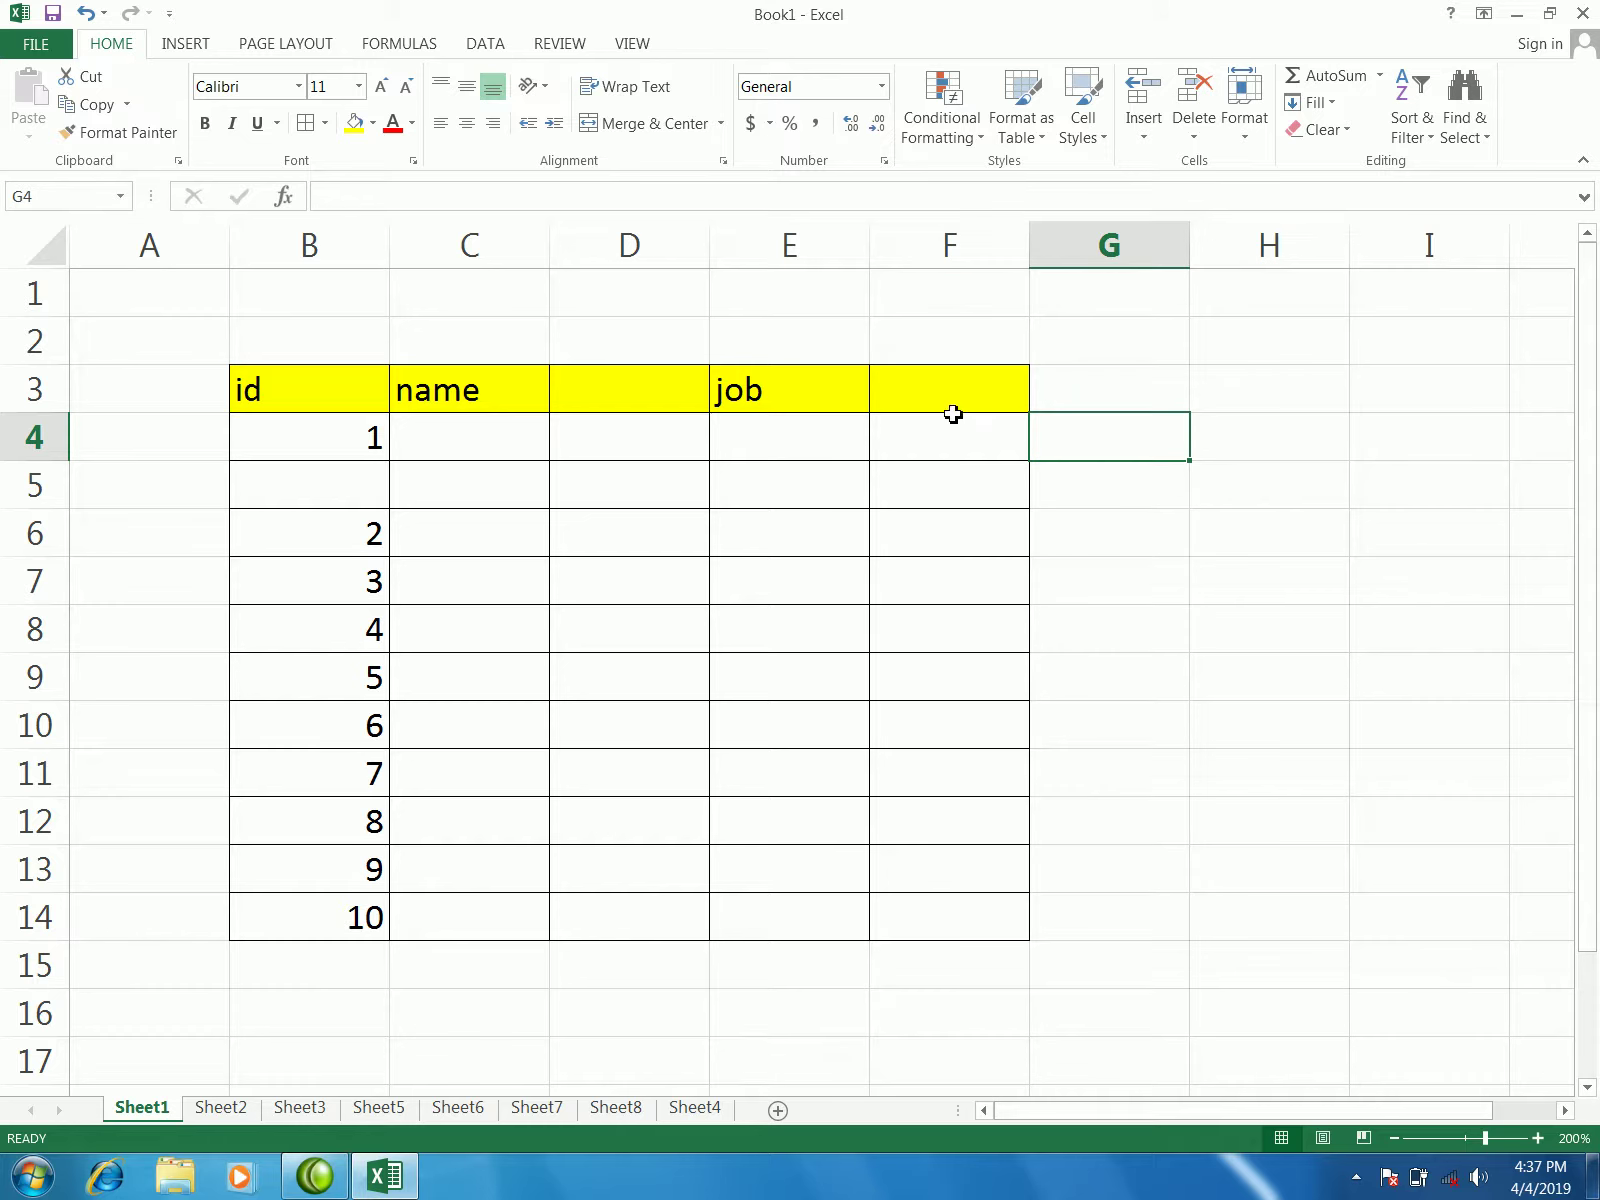
key("Left")
key("Left")
key("Left")
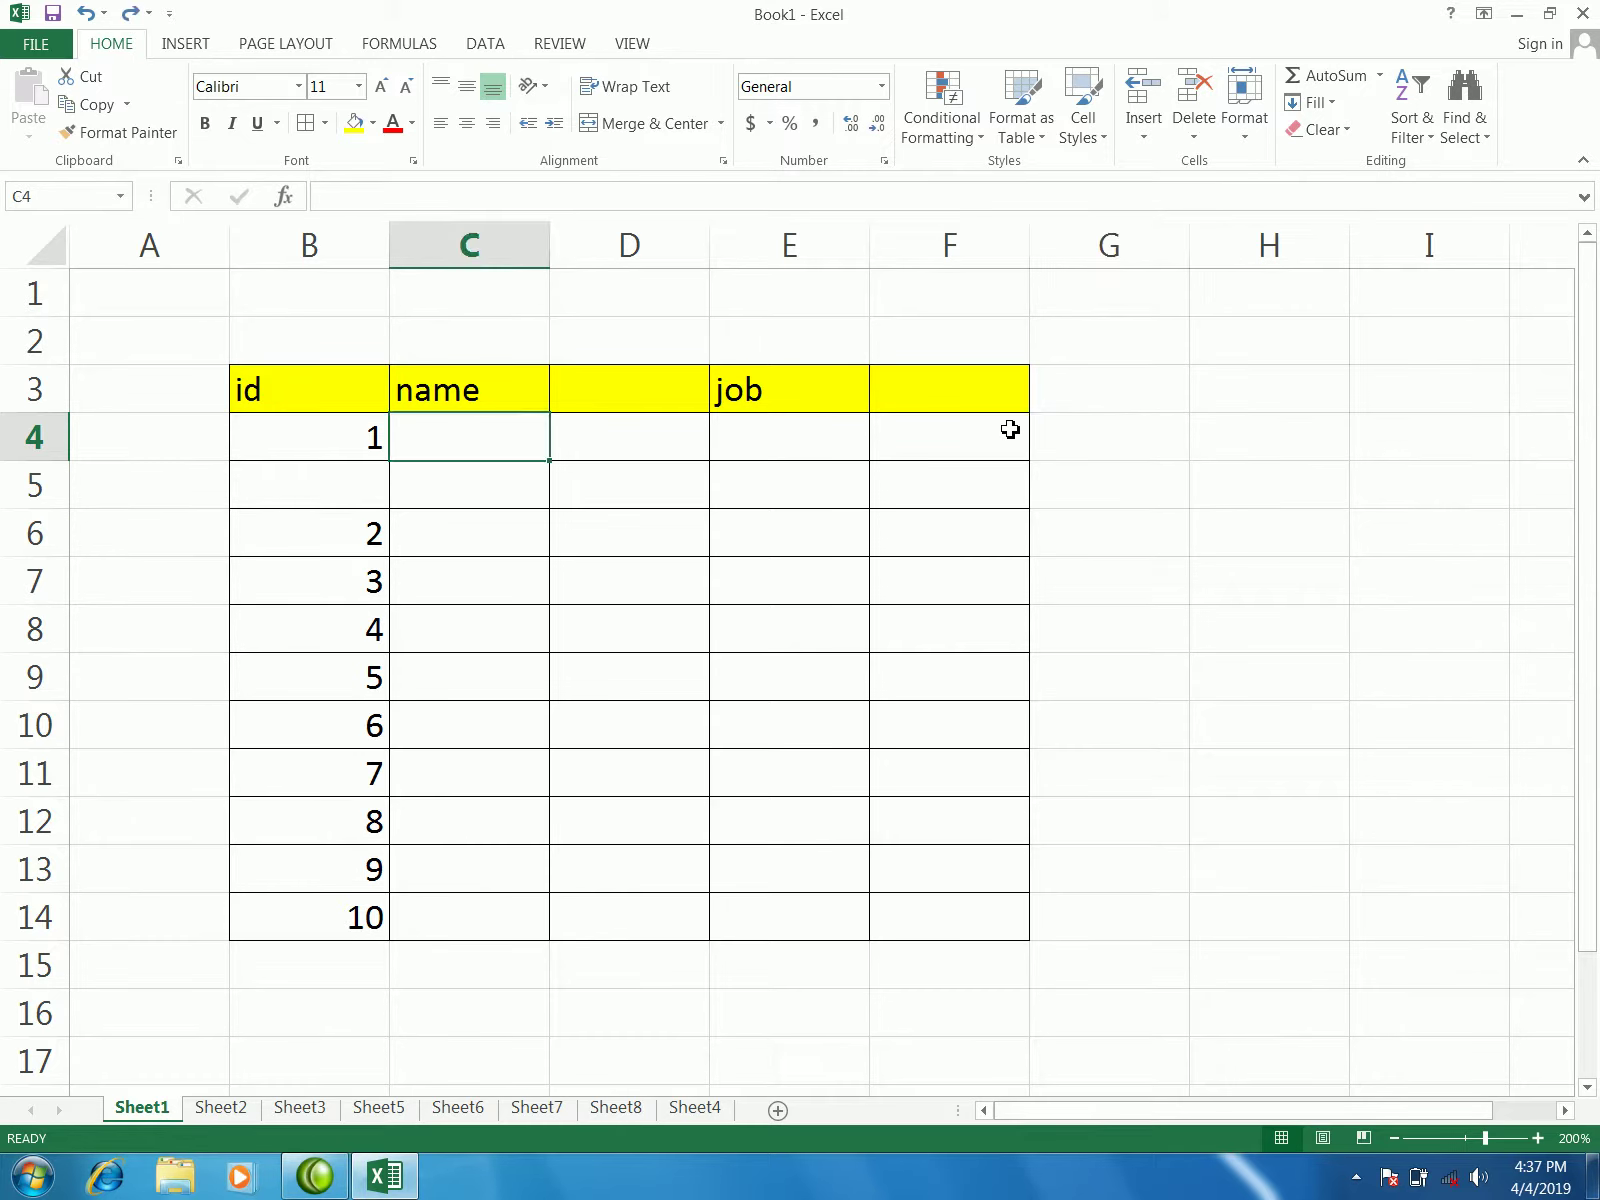
left_click(714, 468)
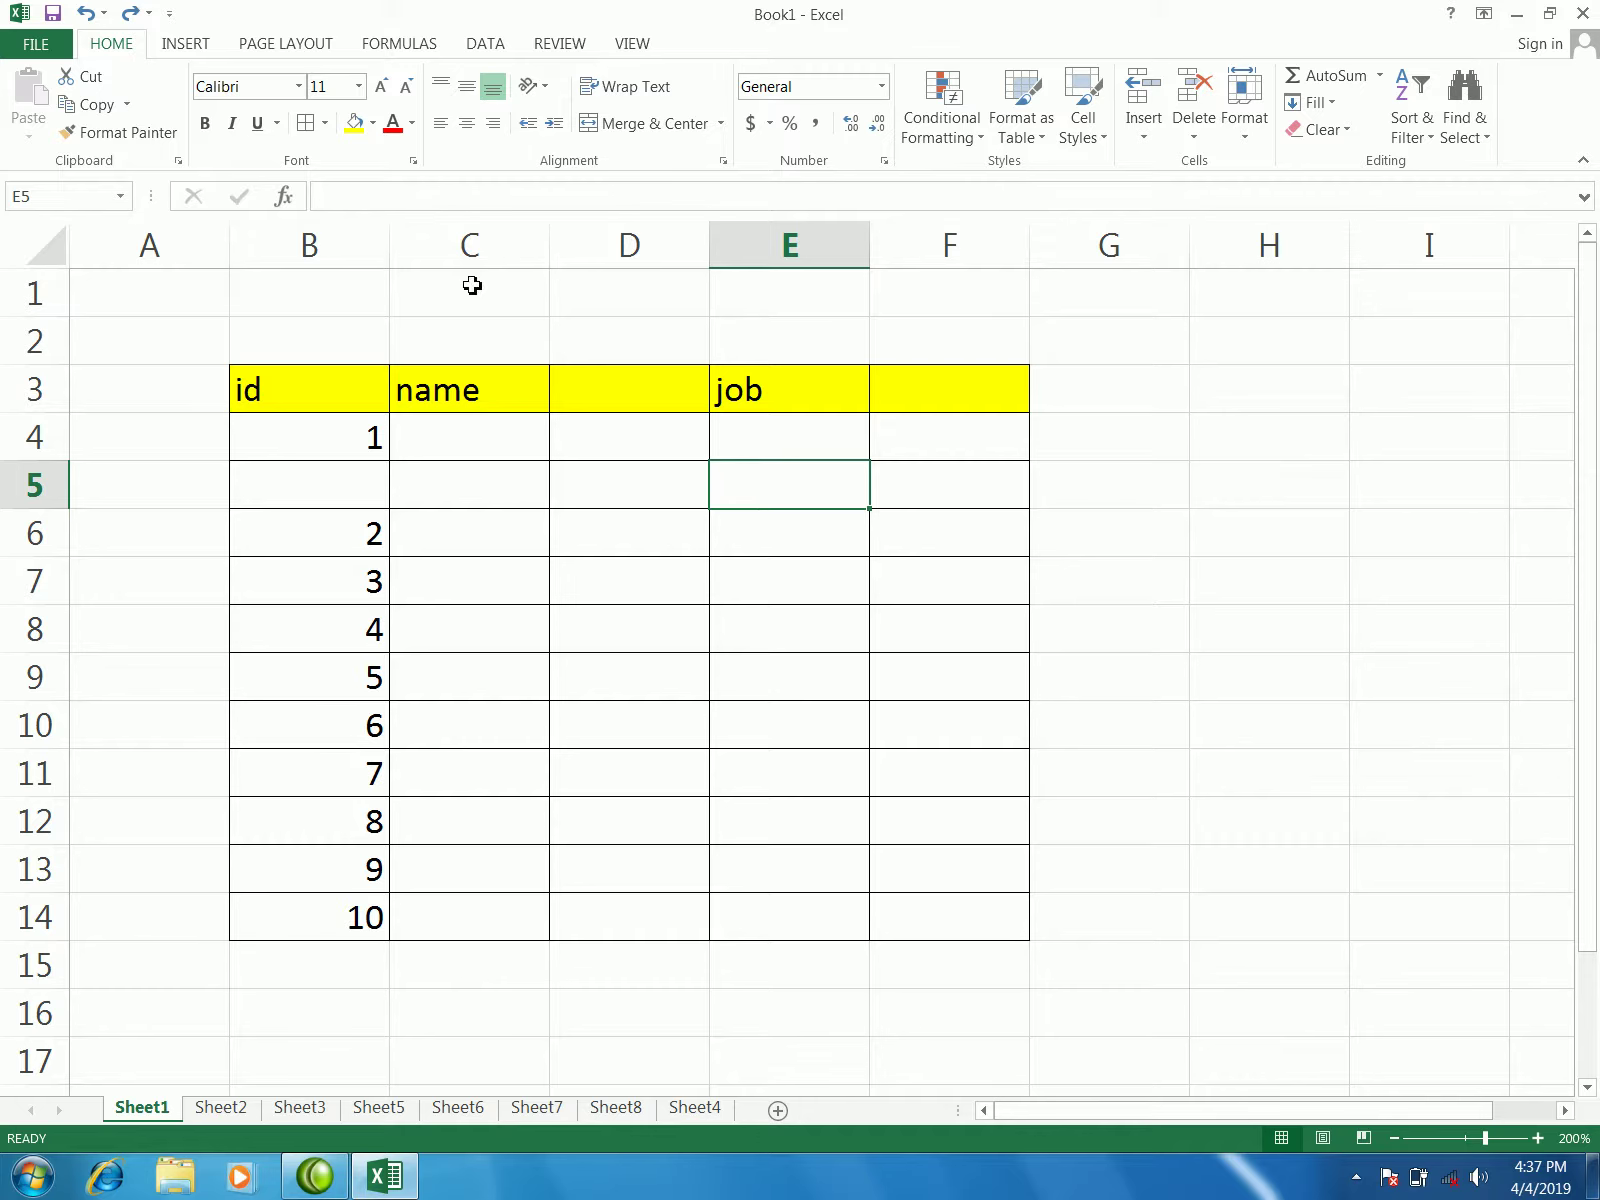
Step: Delete the id 1 row, then undo to restore it
left_click(47, 447)
left_click(1193, 125)
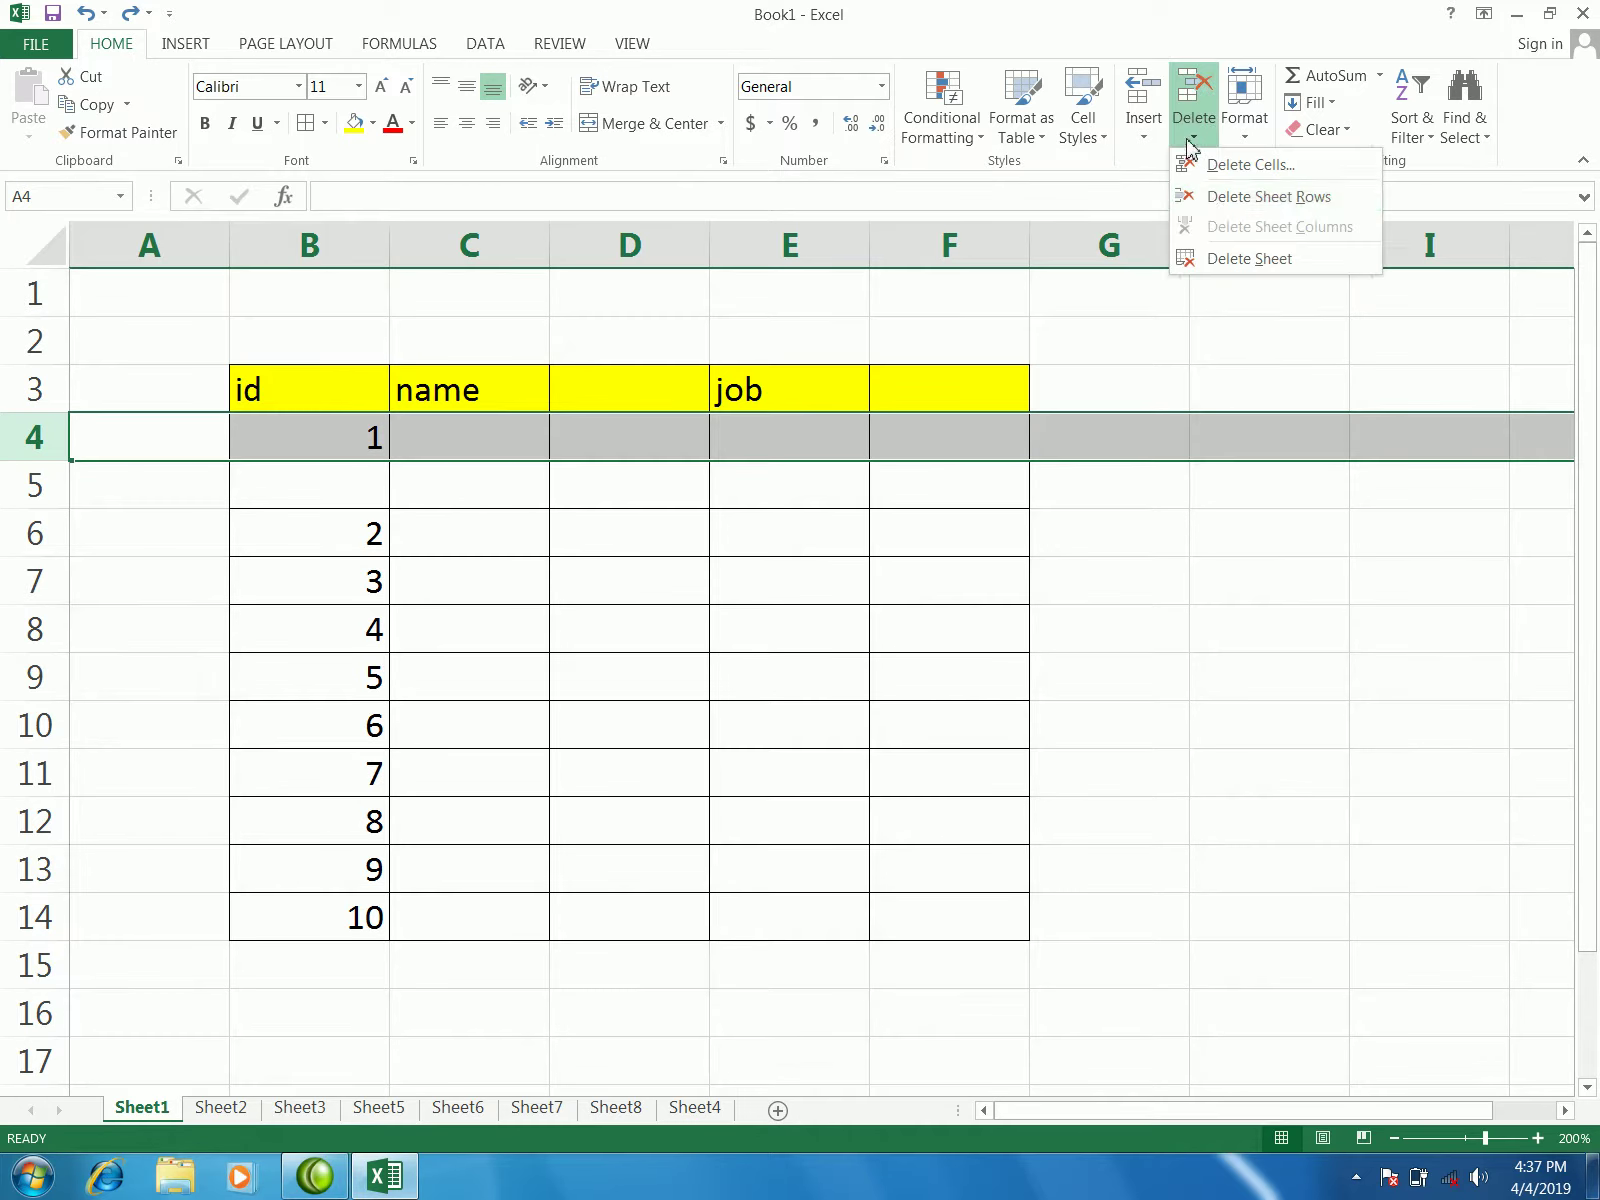
left_click(1215, 198)
left_click(783, 523)
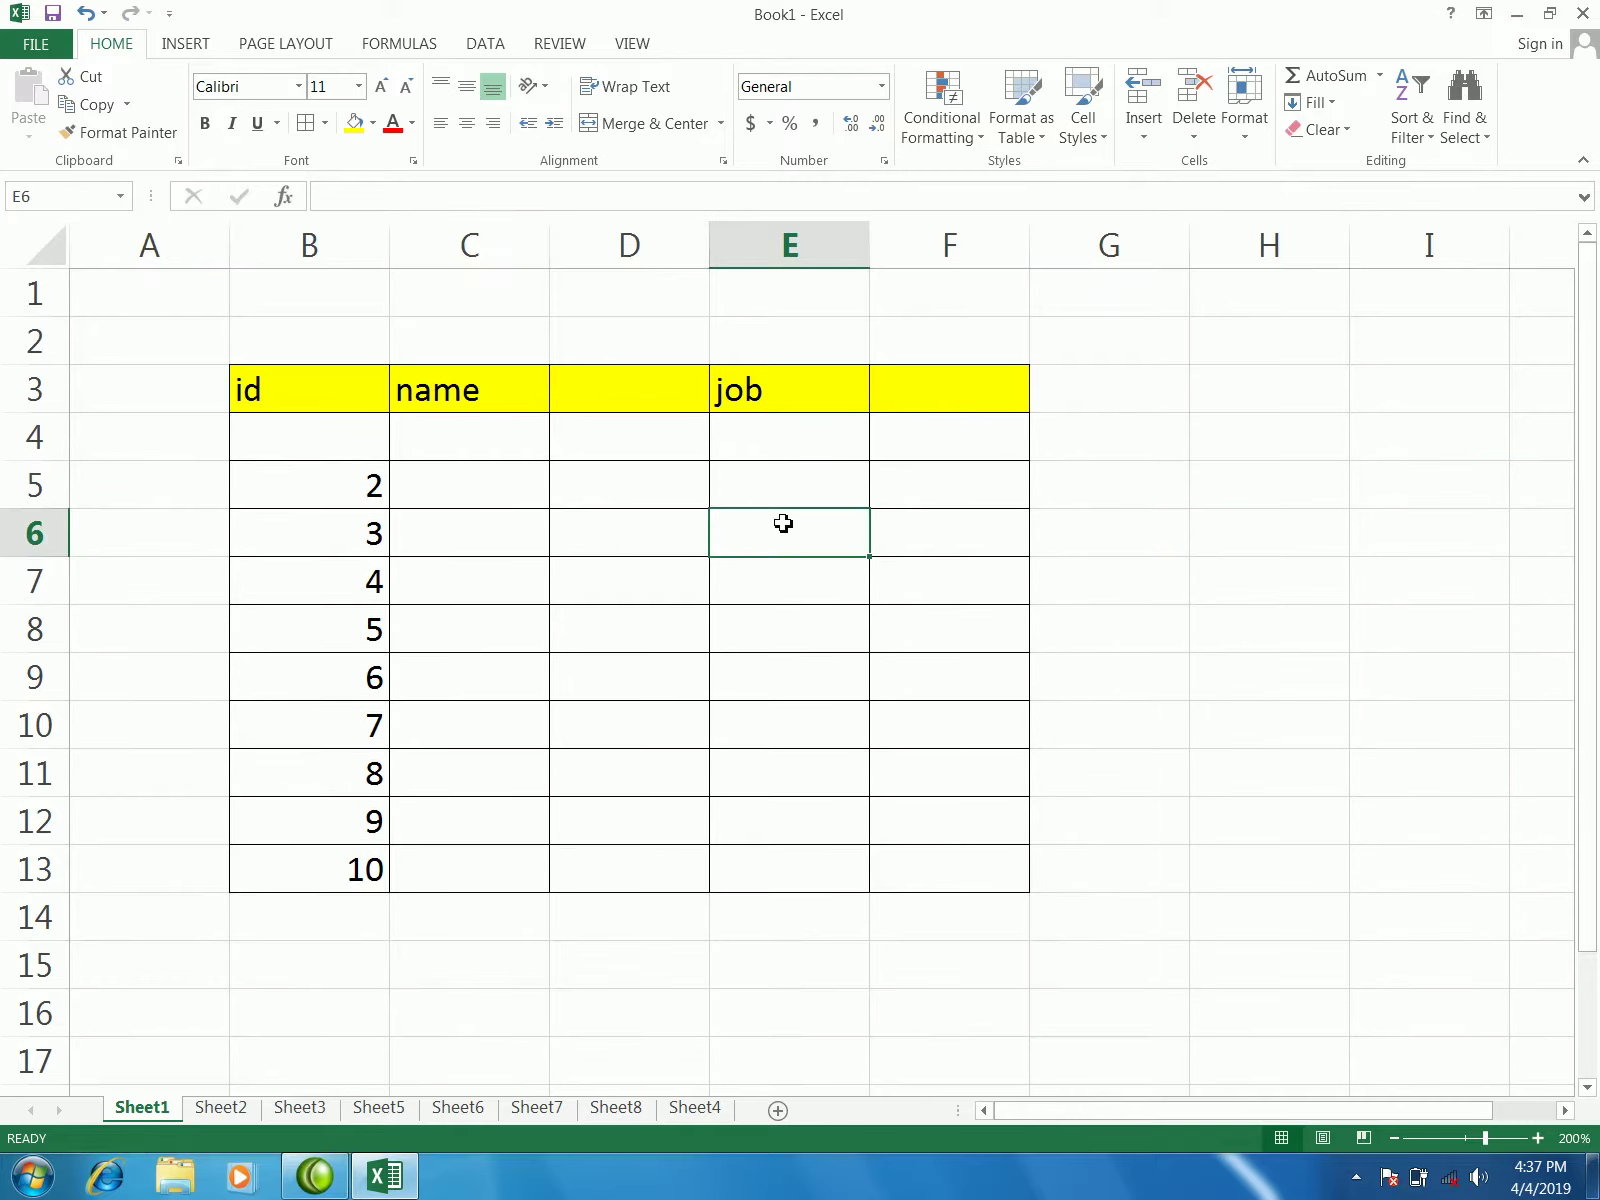
key("ctrl+z")
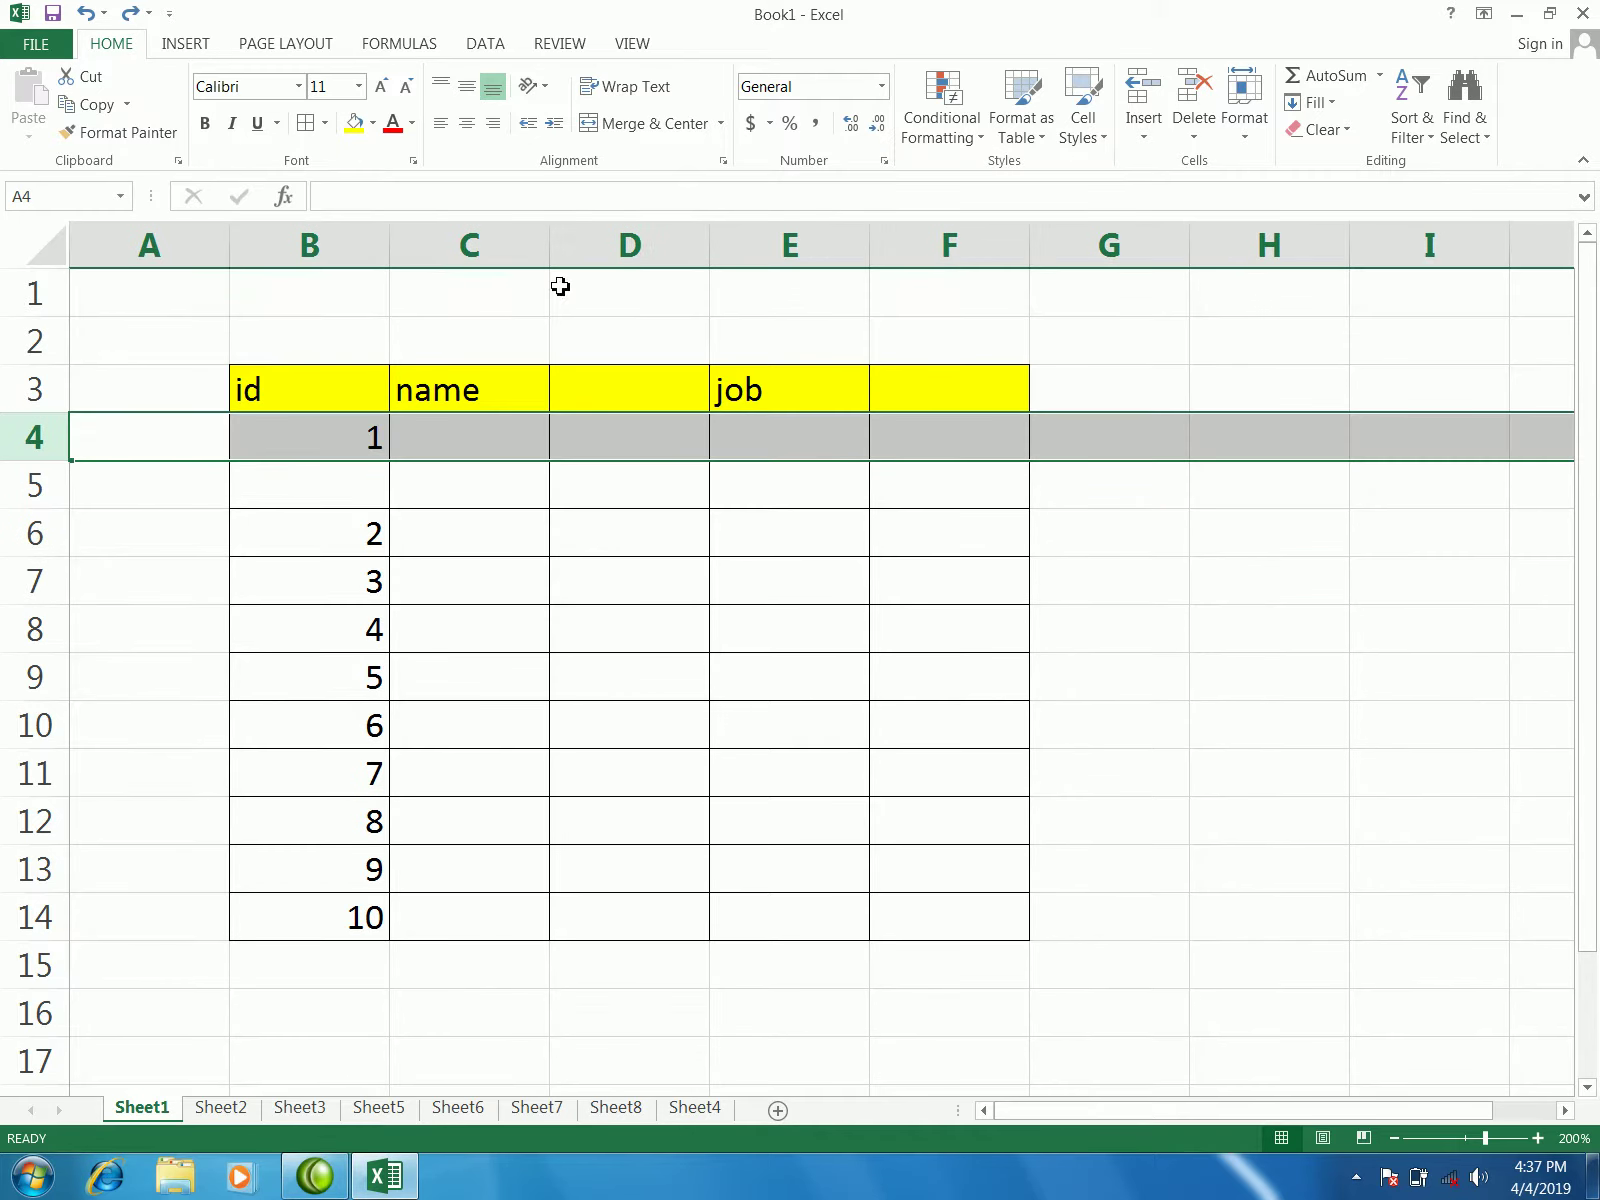
Step: Delete the name column C, then undo to restore it
left_click(520, 257)
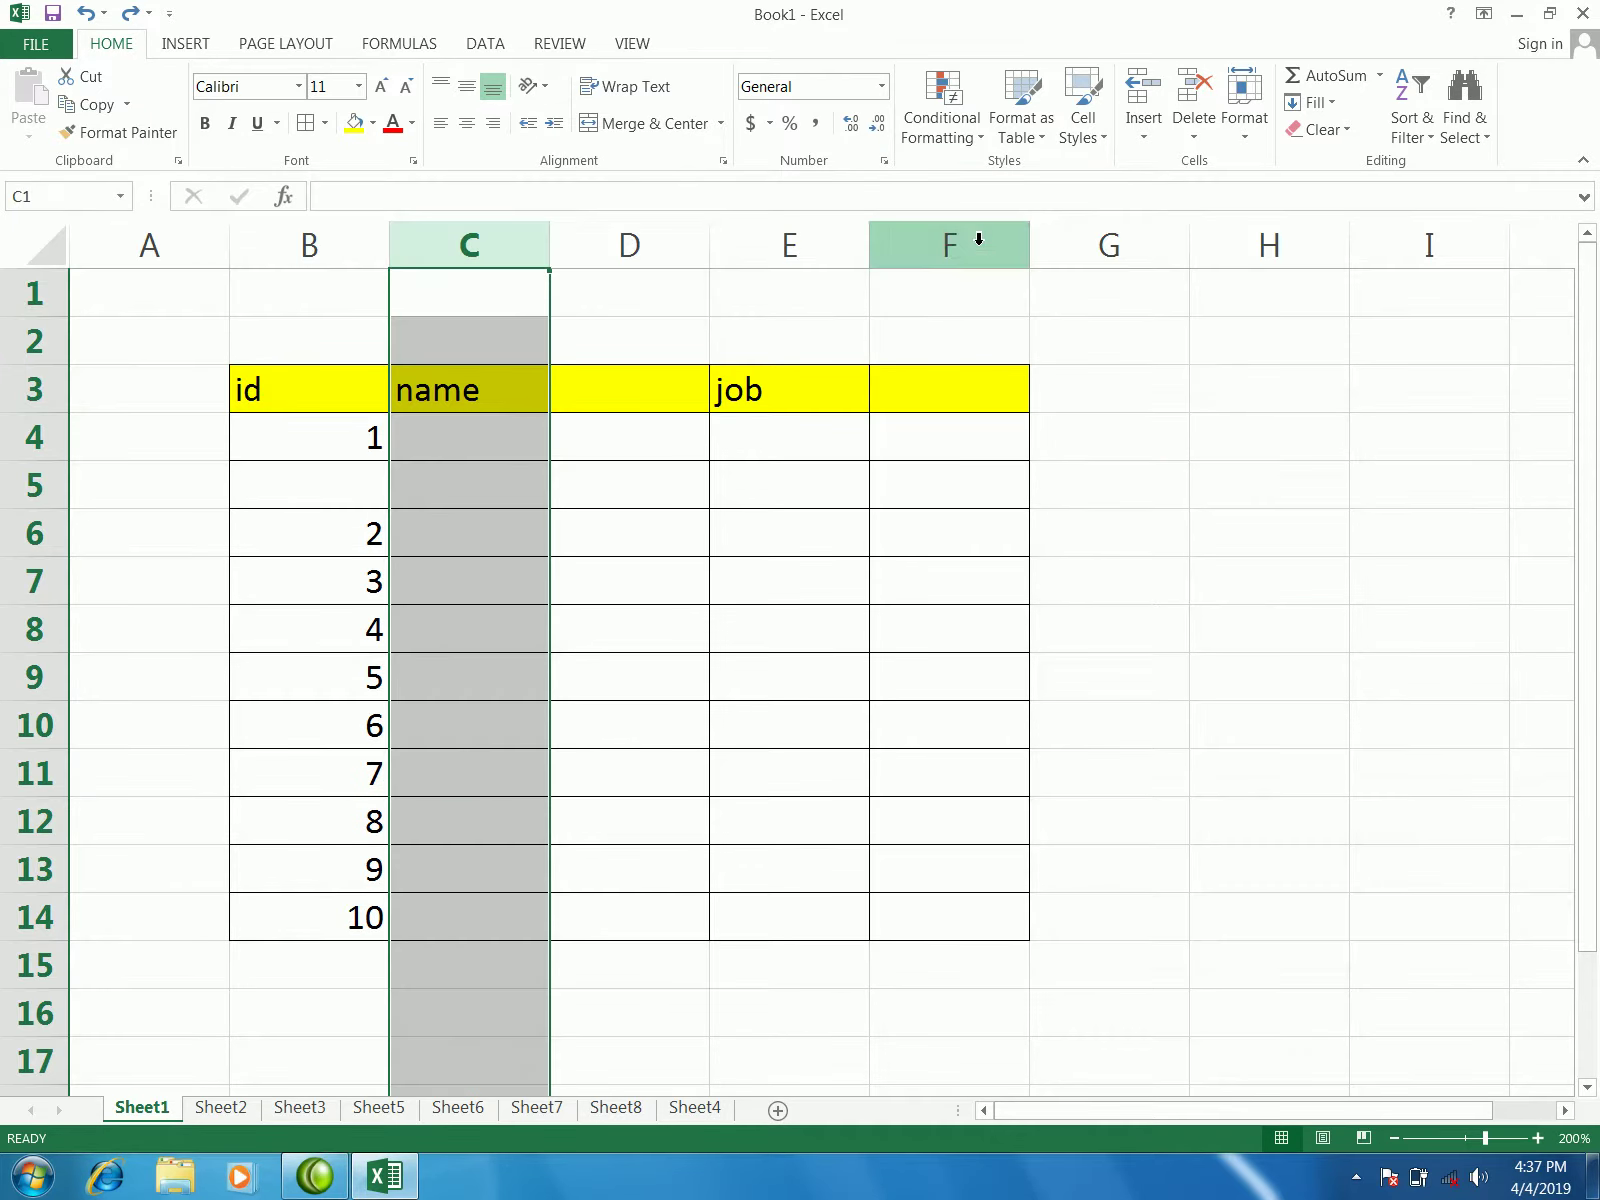
left_click(1197, 143)
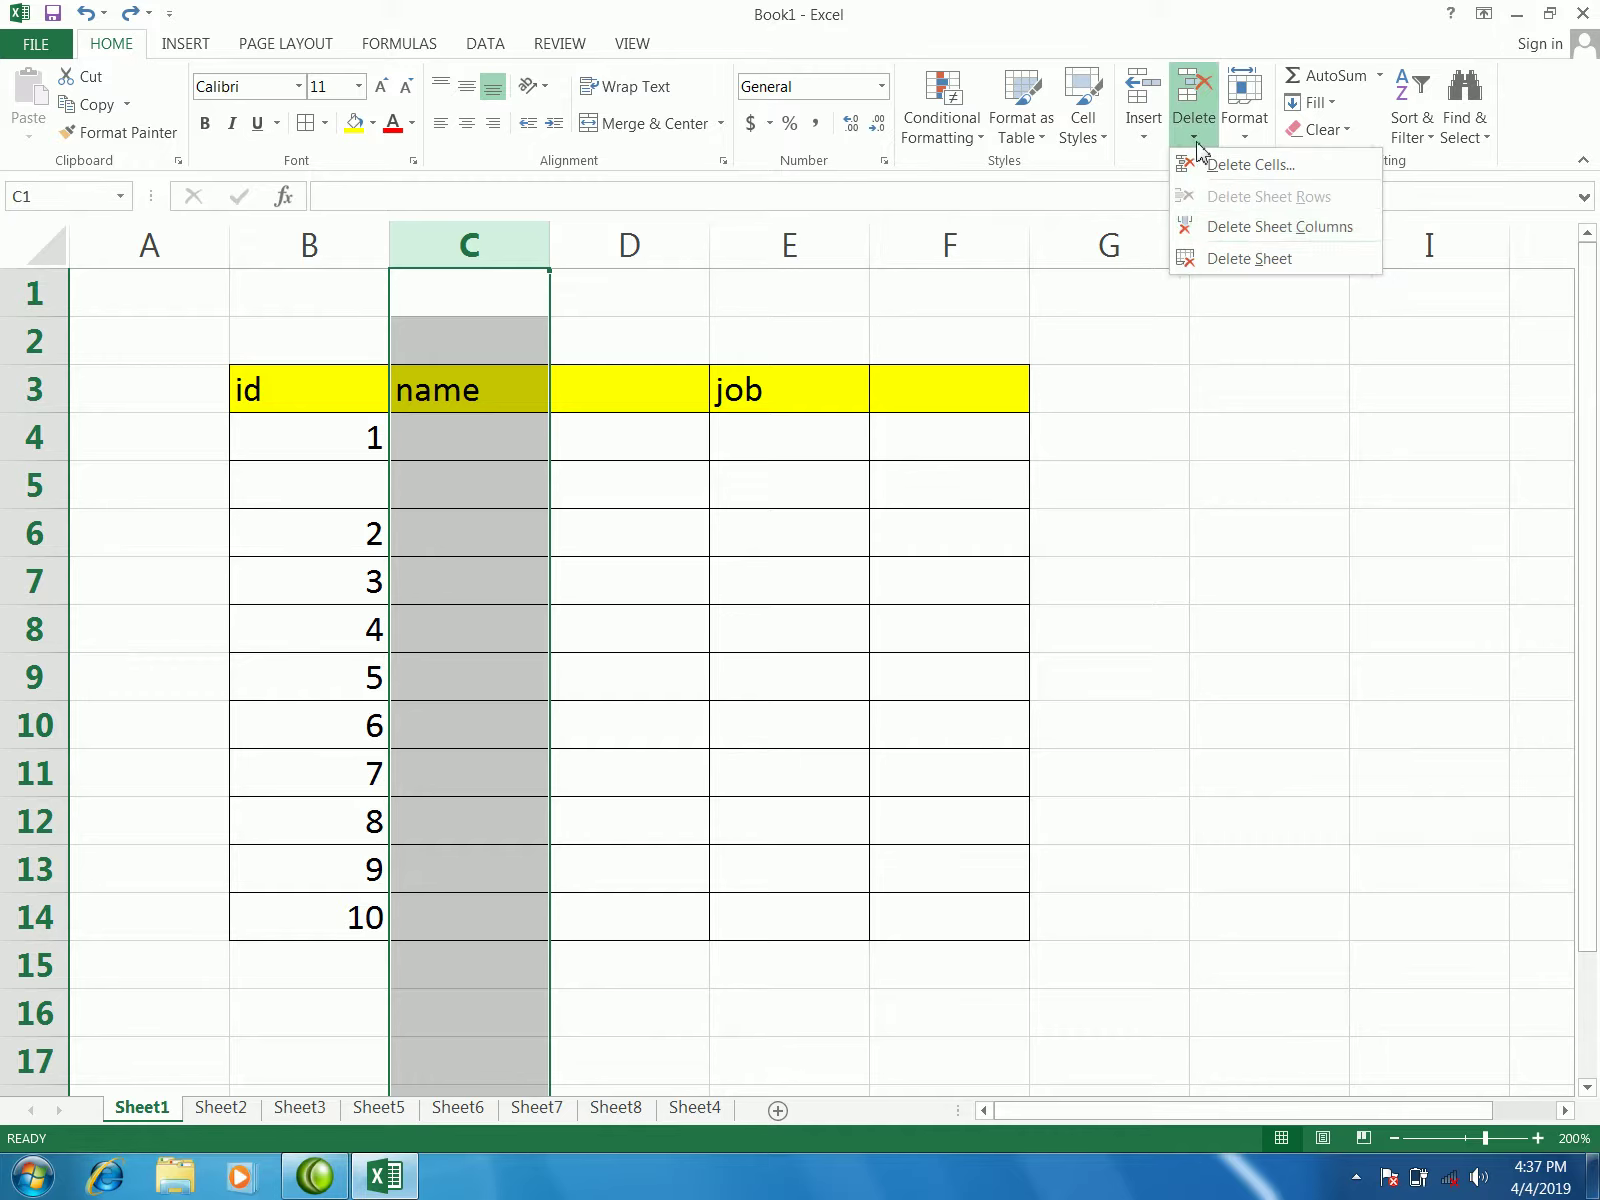
left_click(1258, 230)
left_click(862, 542)
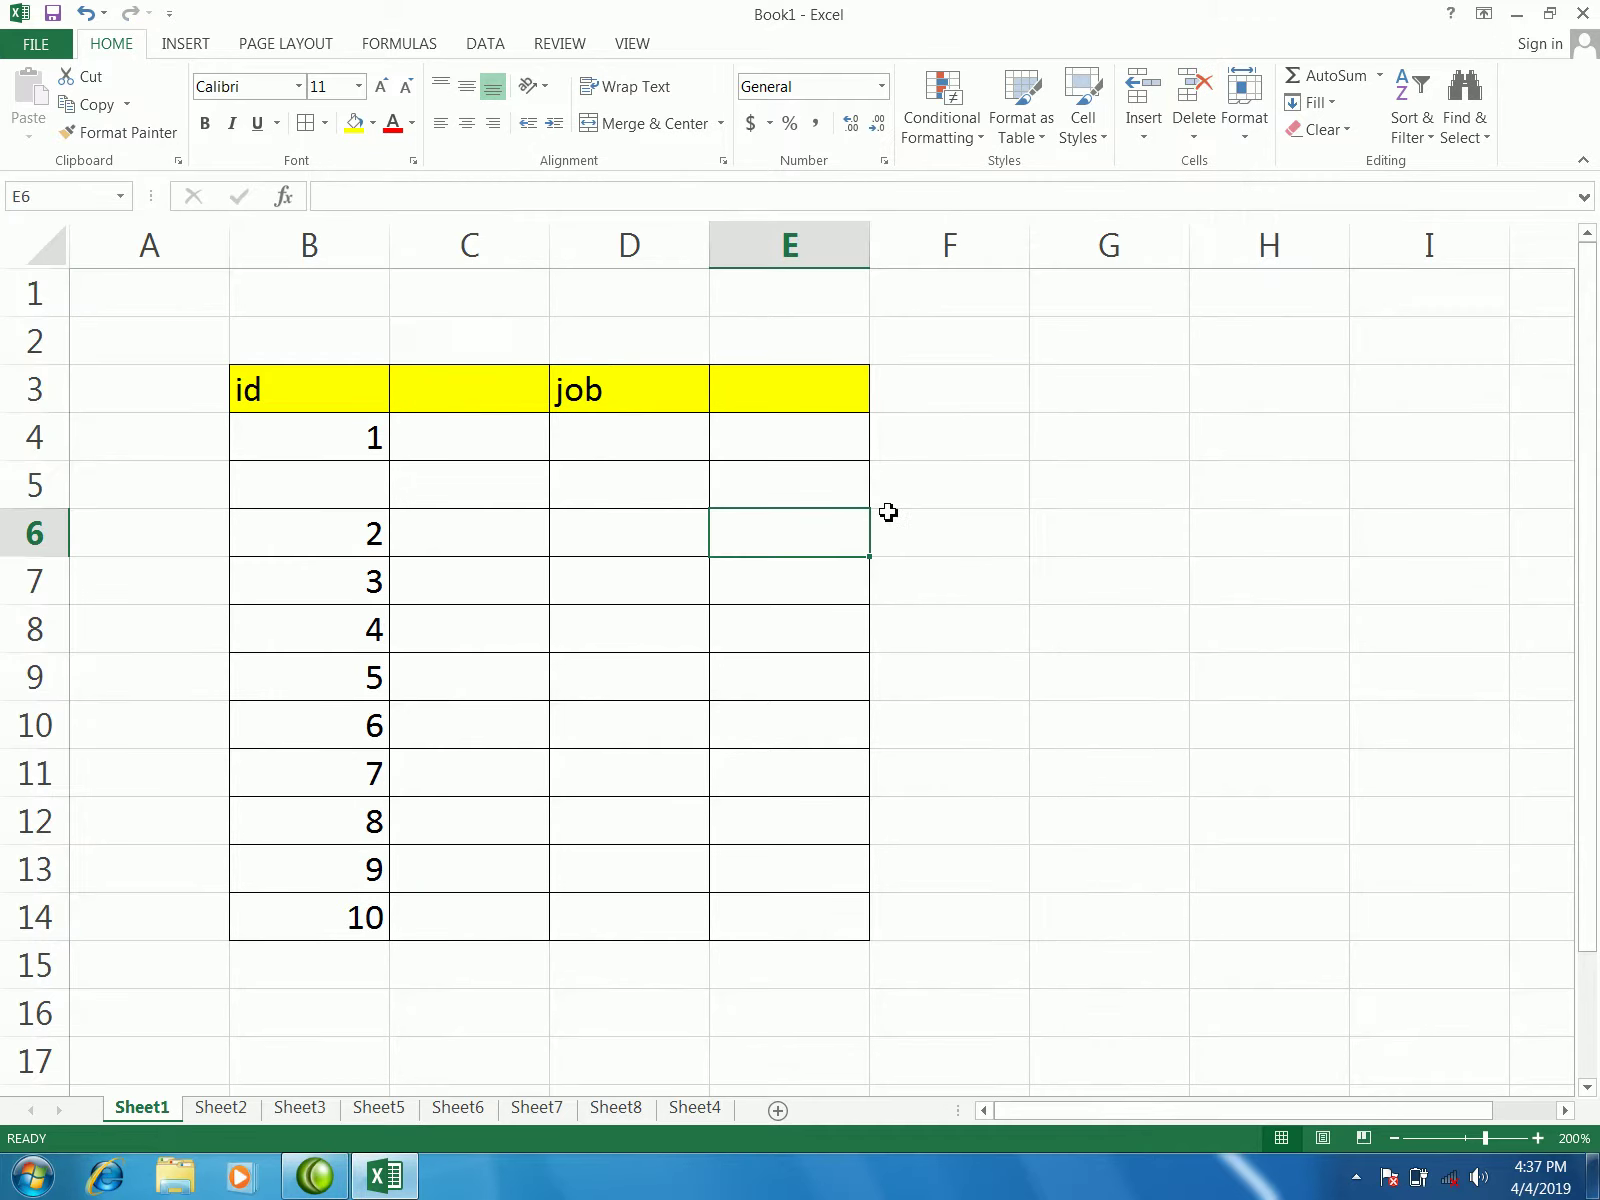
key("ctrl+z")
Step: Choose Delete Sheet to bring up the confirmation warning and move it aside
left_click(1187, 150)
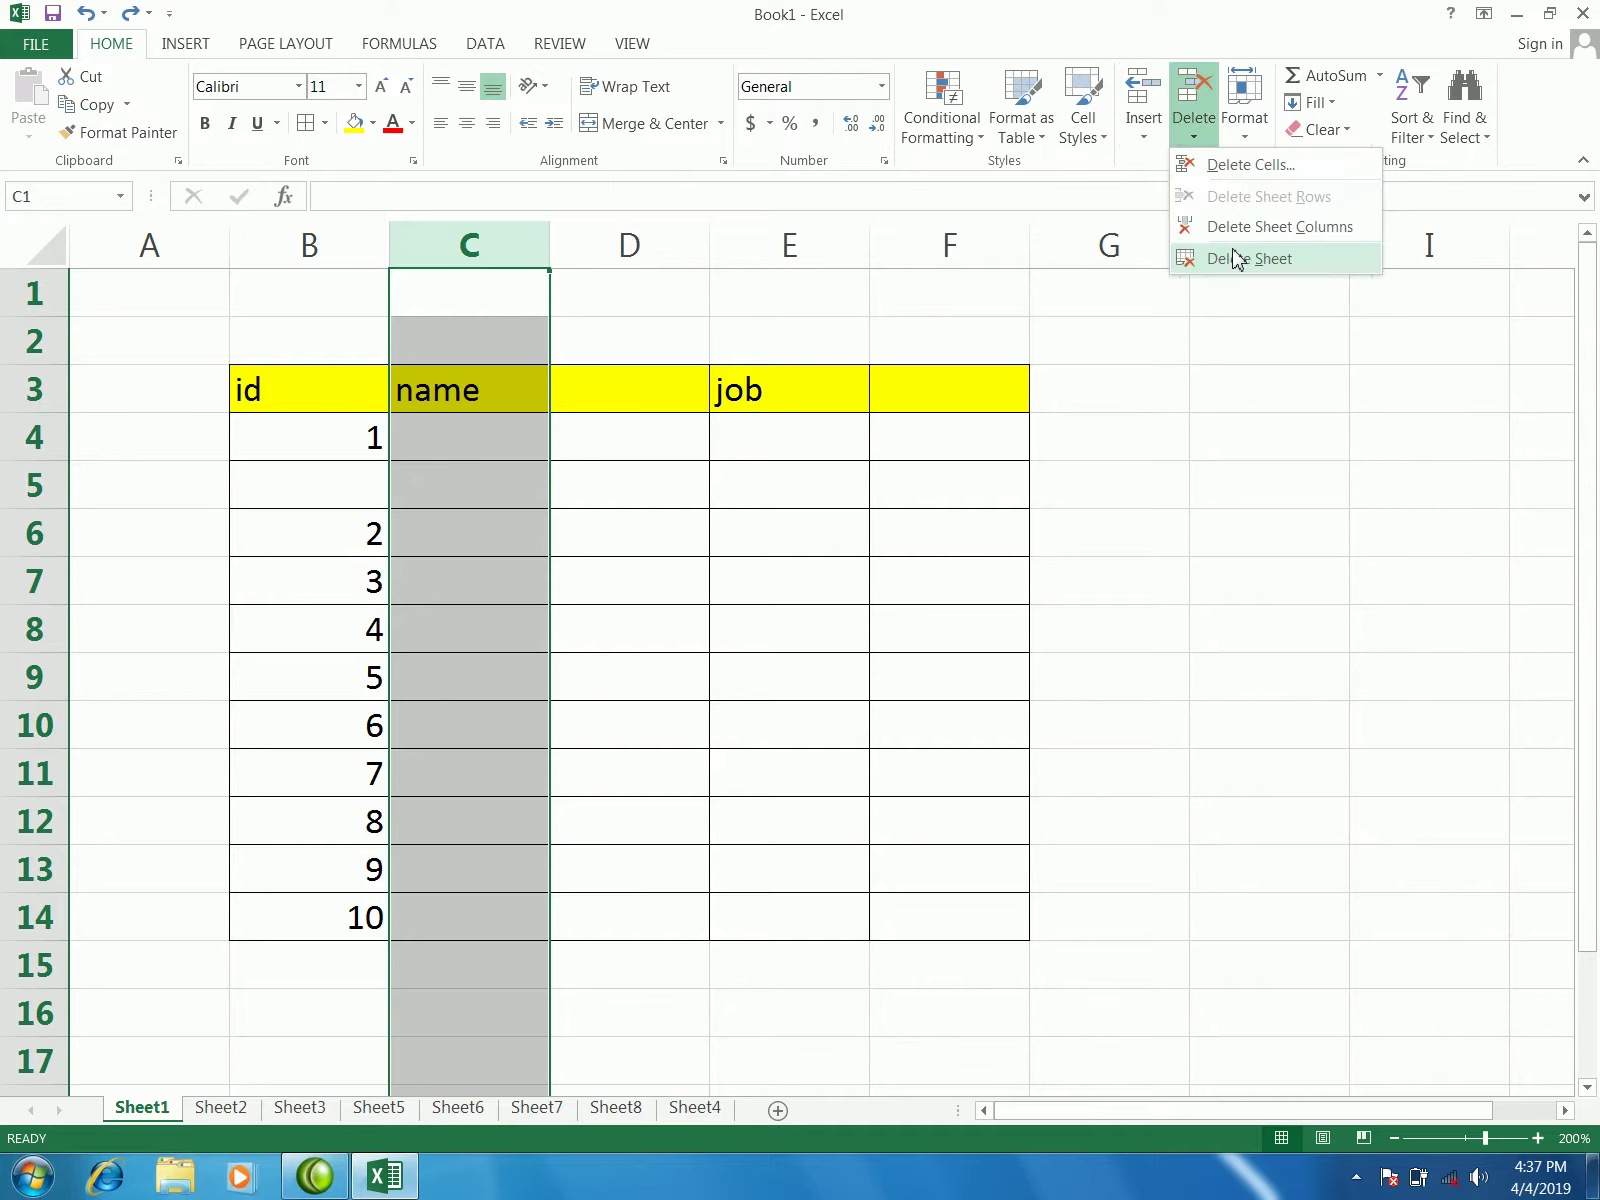
left_click(1061, 446)
left_click(832, 382)
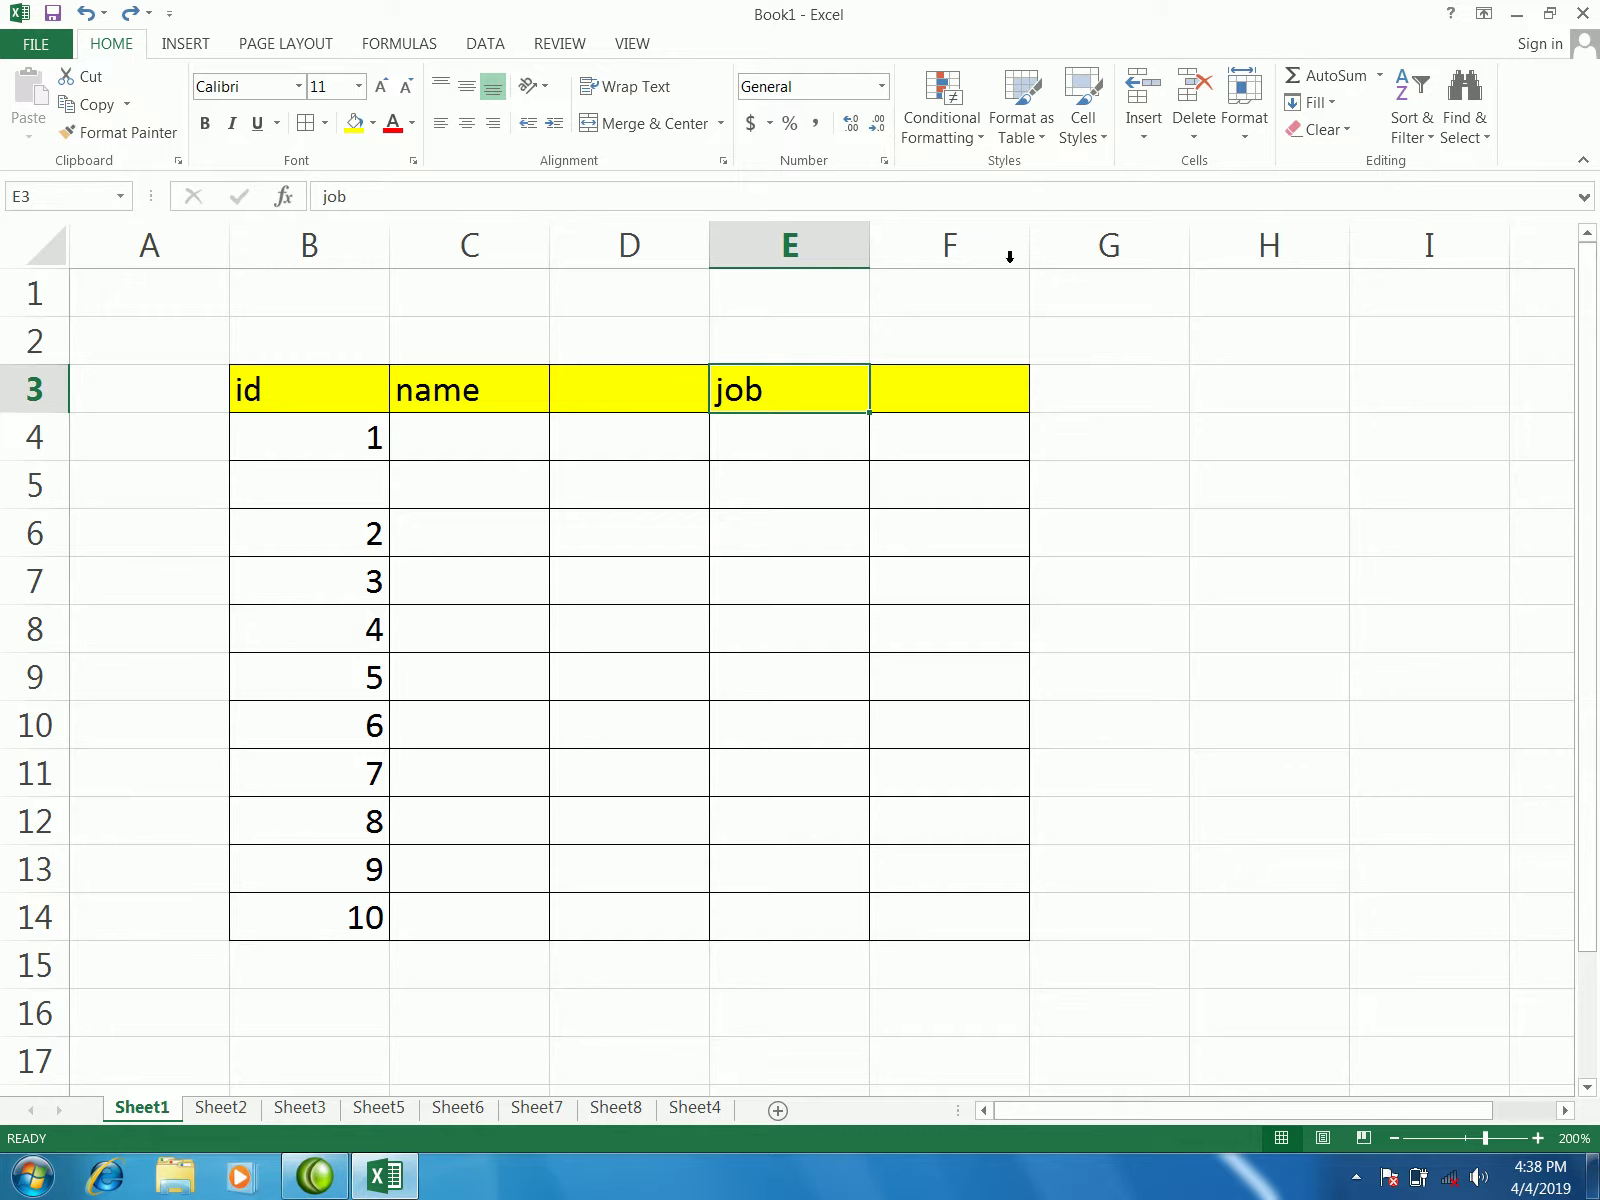
left_click(1192, 140)
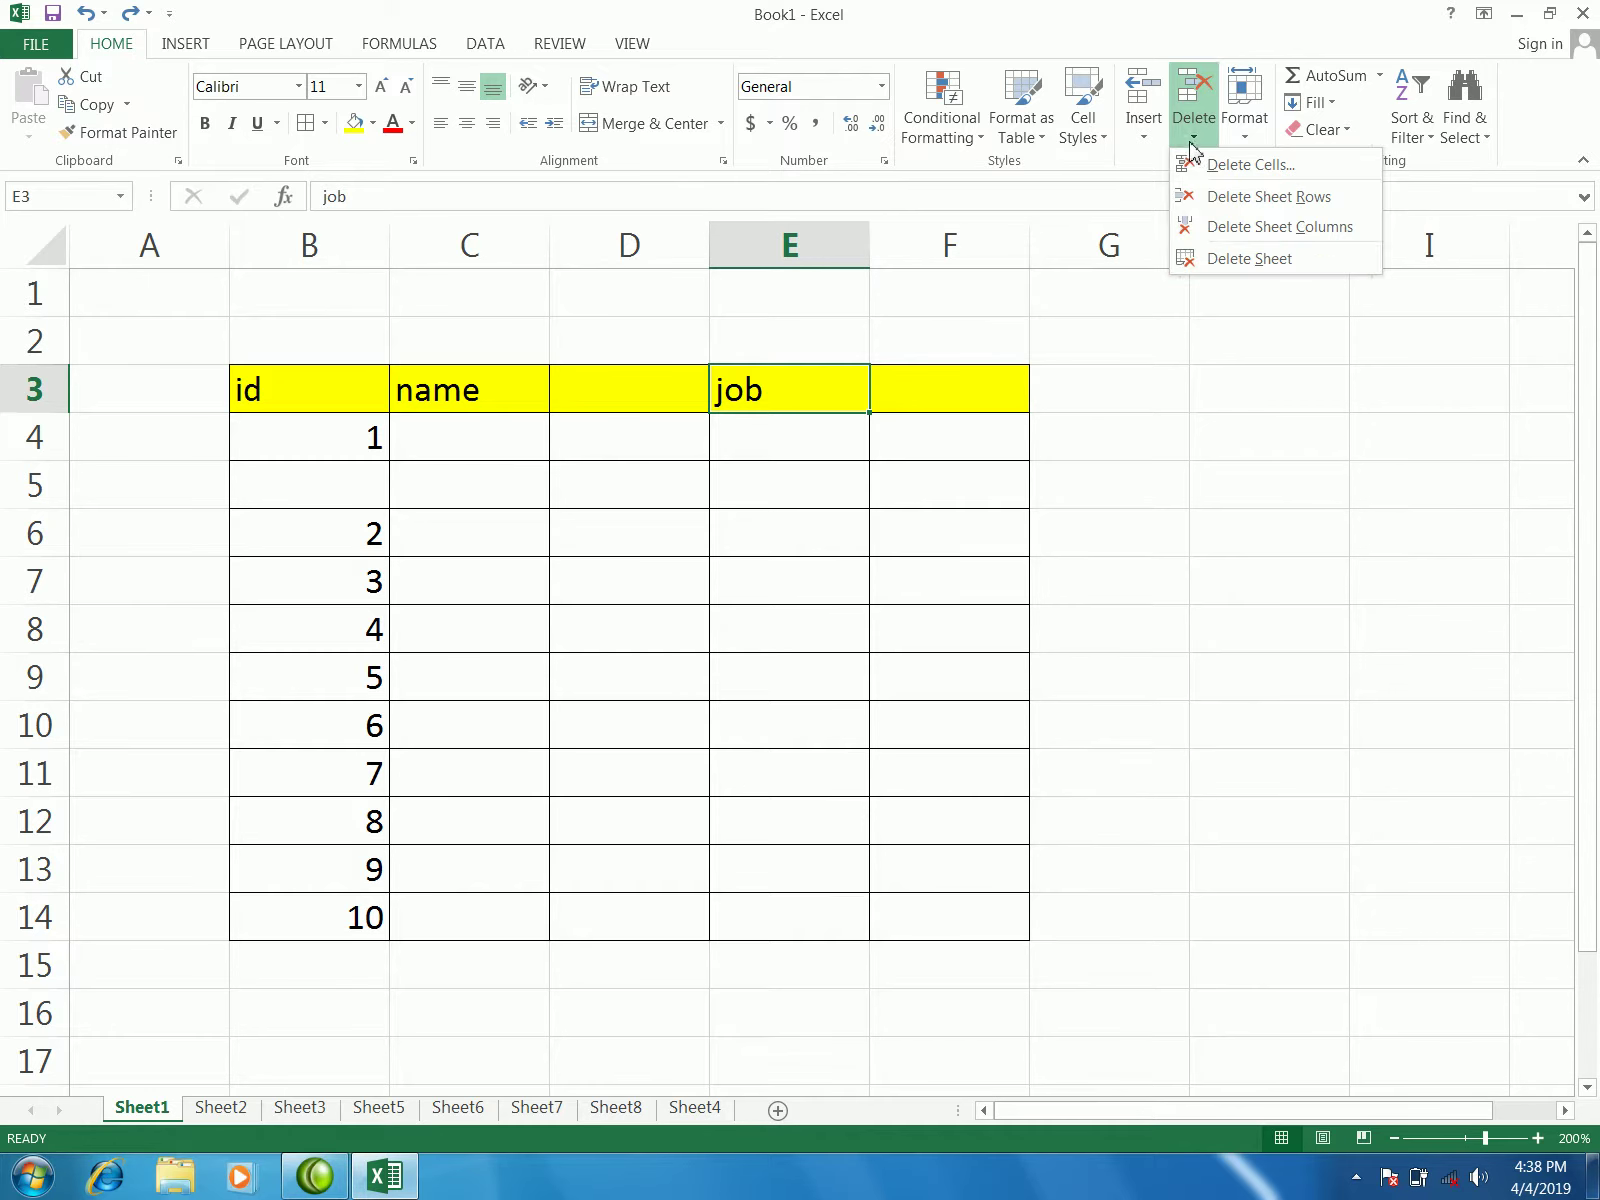
left_click(1250, 259)
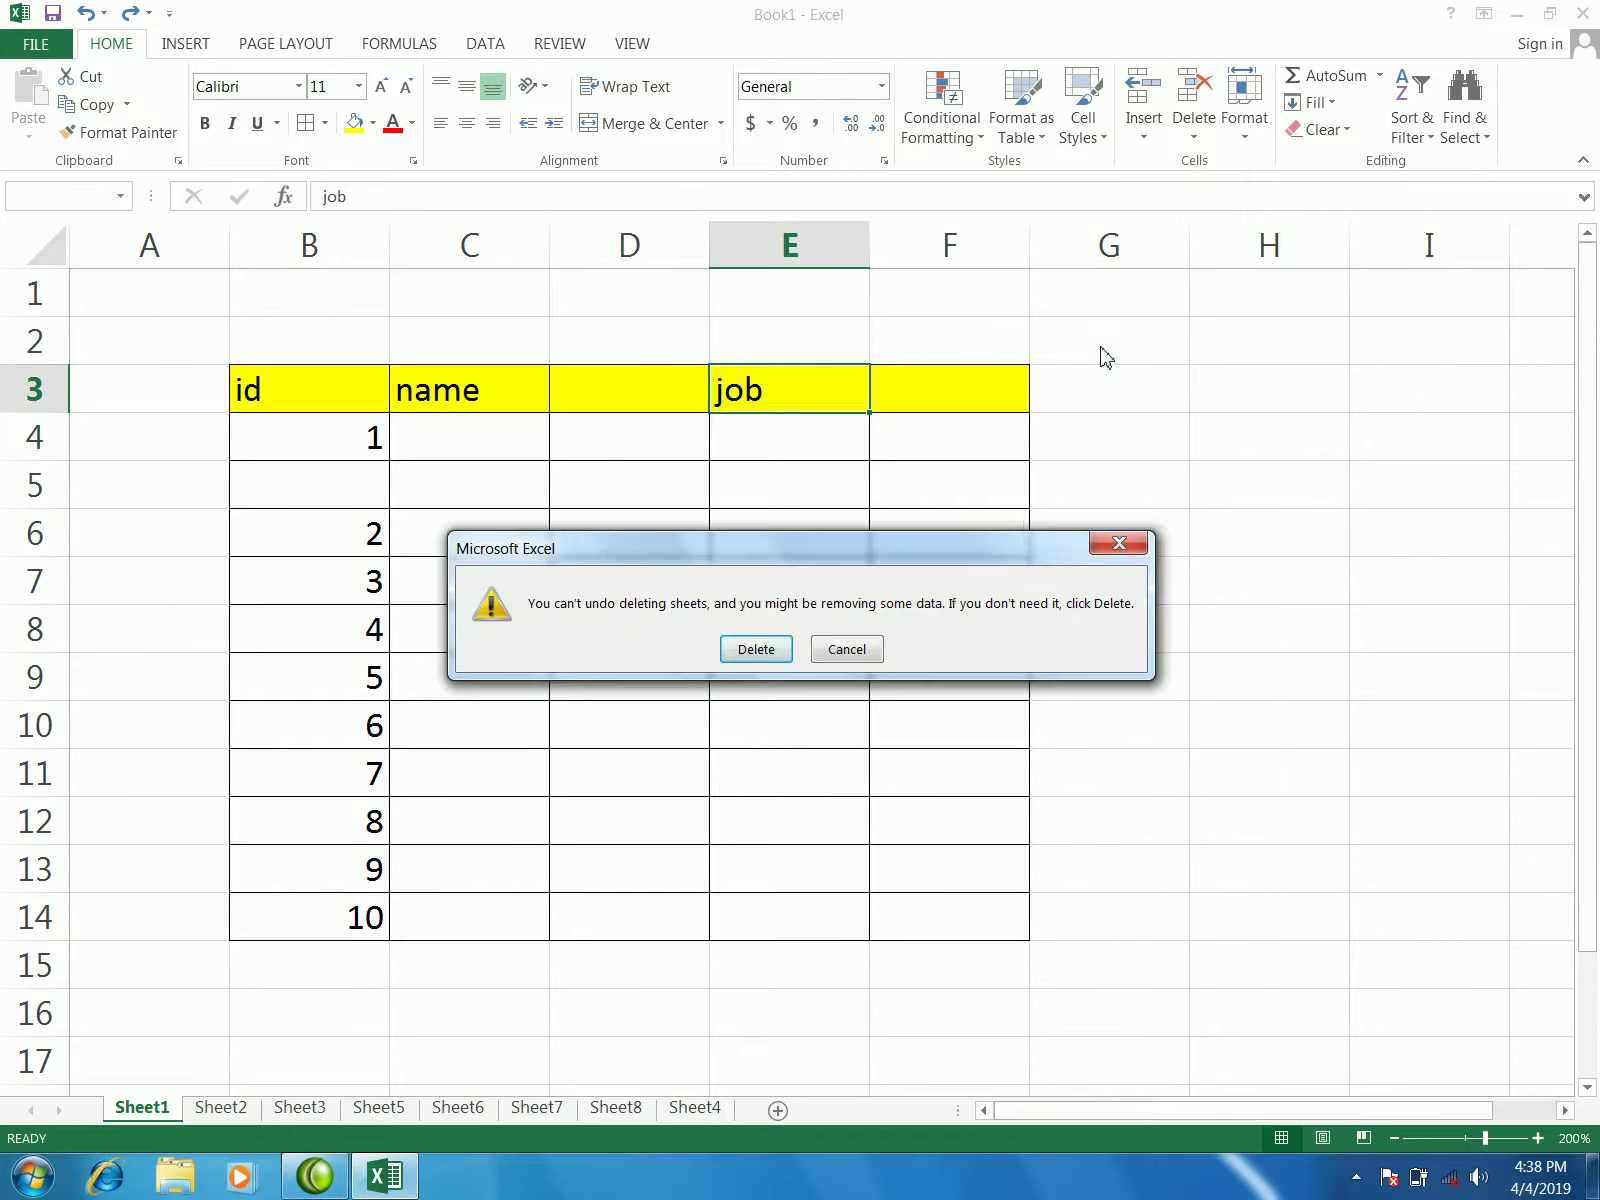
left_click_drag(1030, 563, 1049, 347)
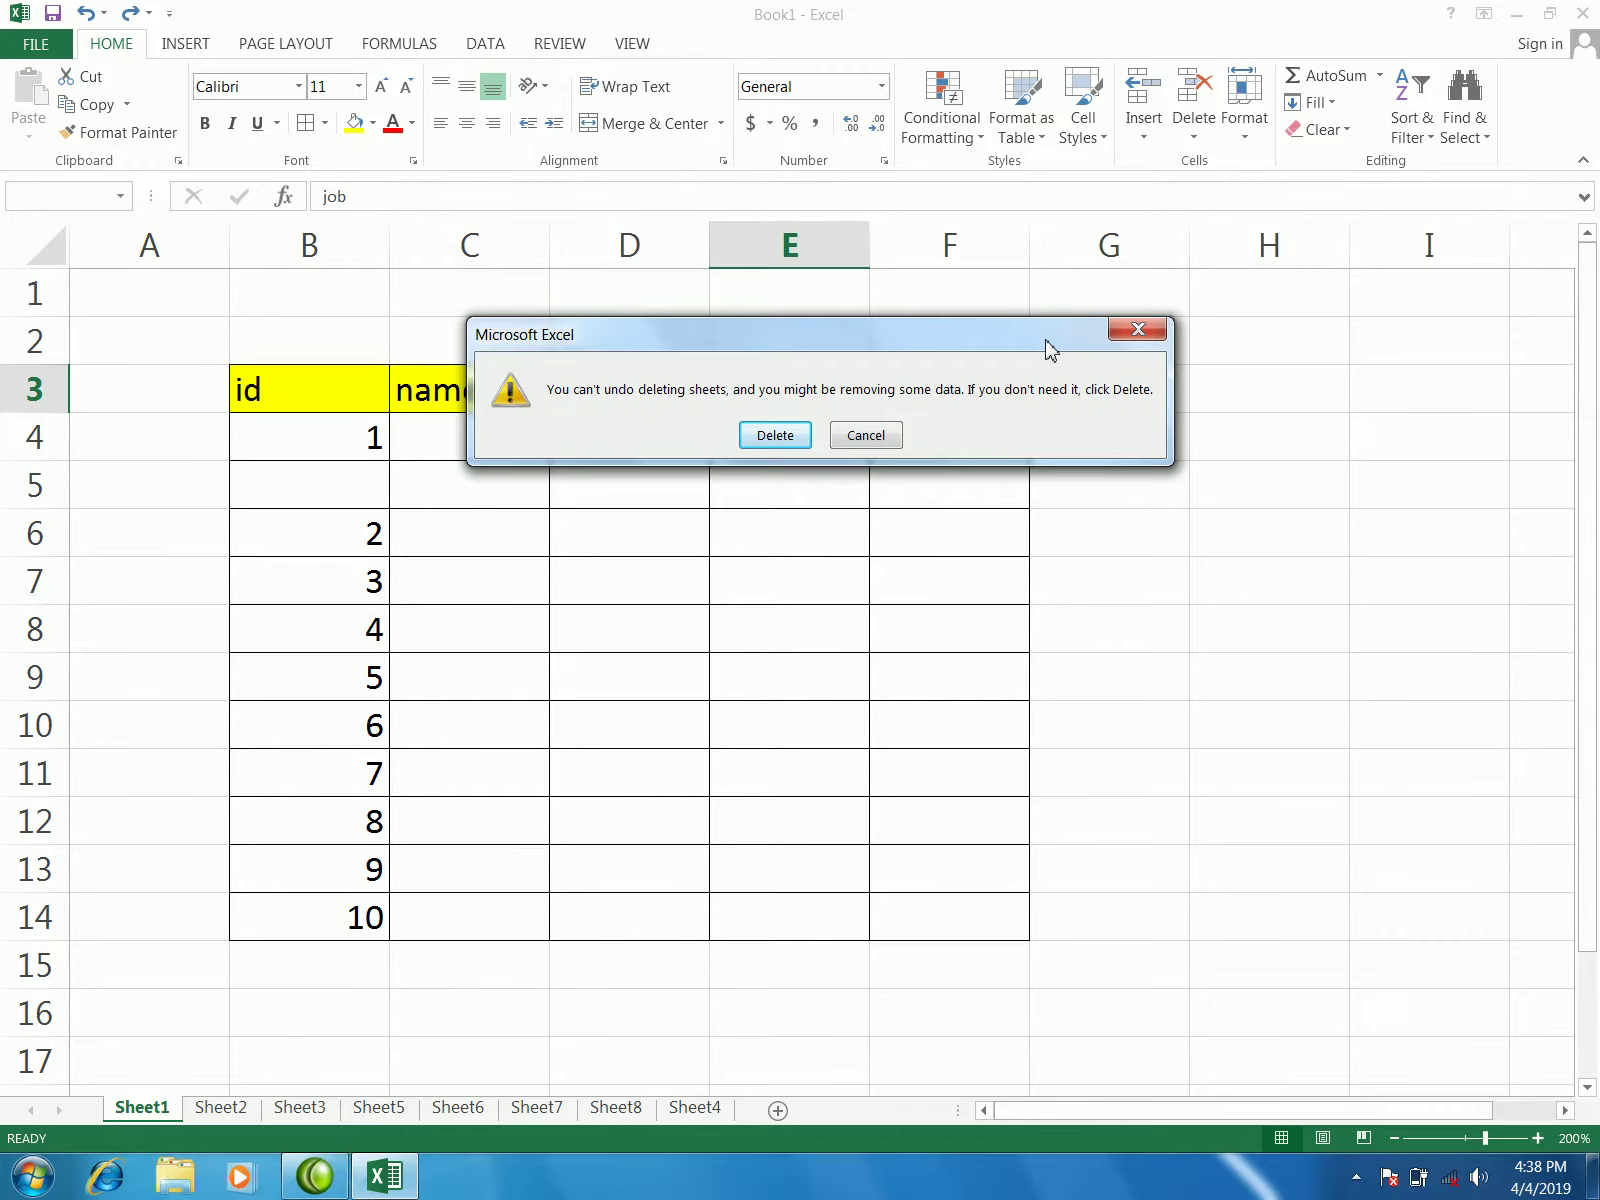
left_click_drag(1008, 345, 1074, 305)
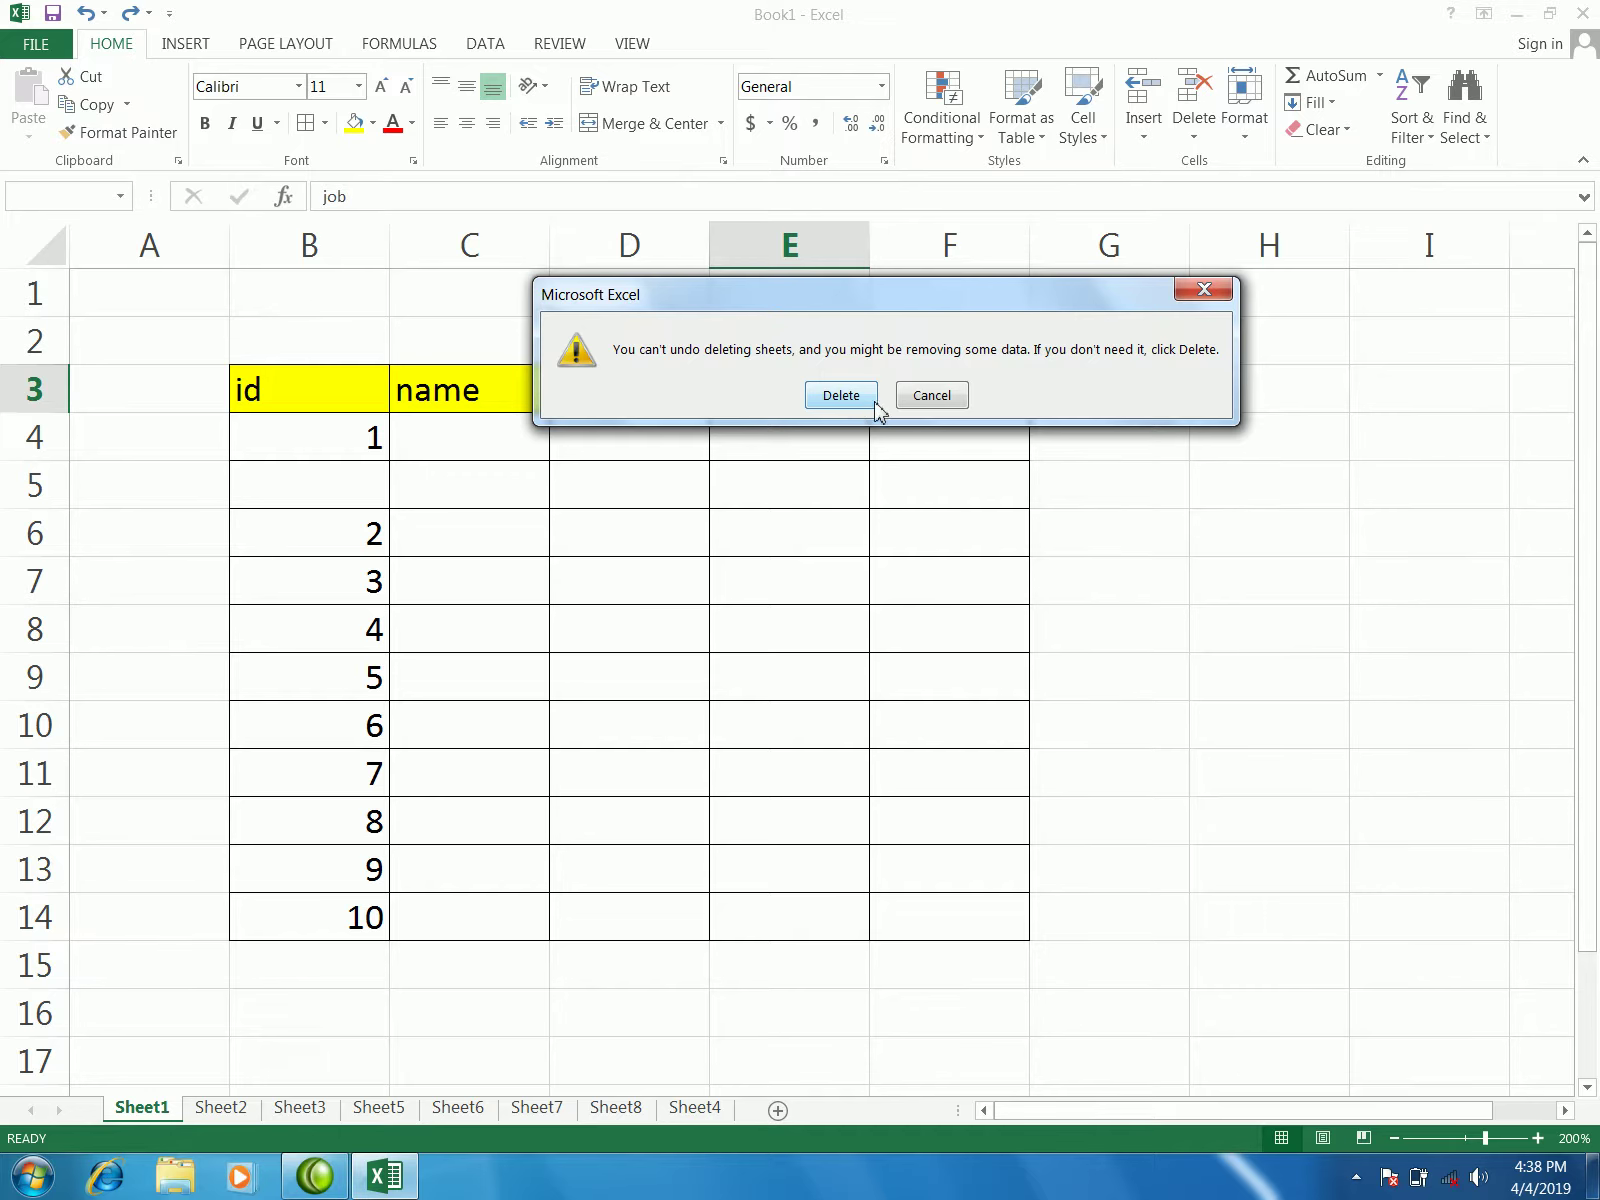
Step: Cancel the sheet deletion so all sheets remain, and select cell G3
left_click(1220, 288)
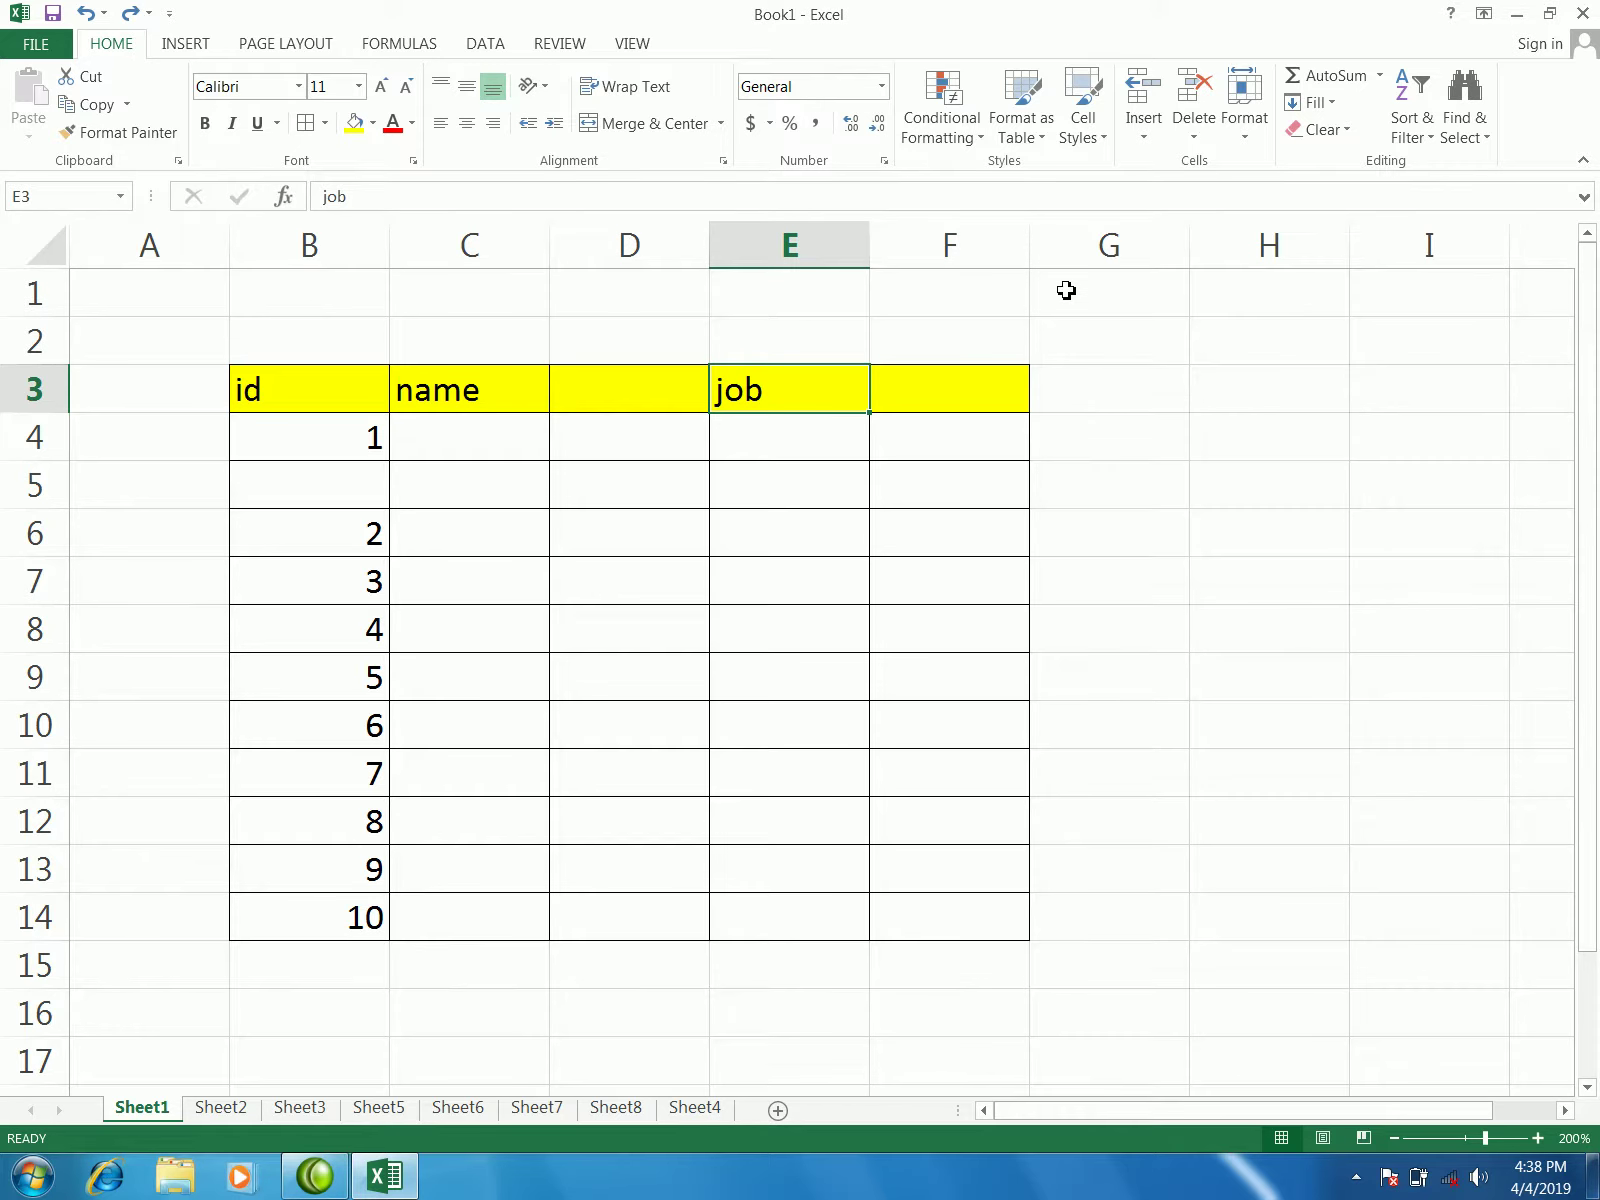
left_click(1240, 147)
left_click(1207, 145)
left_click(1232, 189)
left_click(1248, 140)
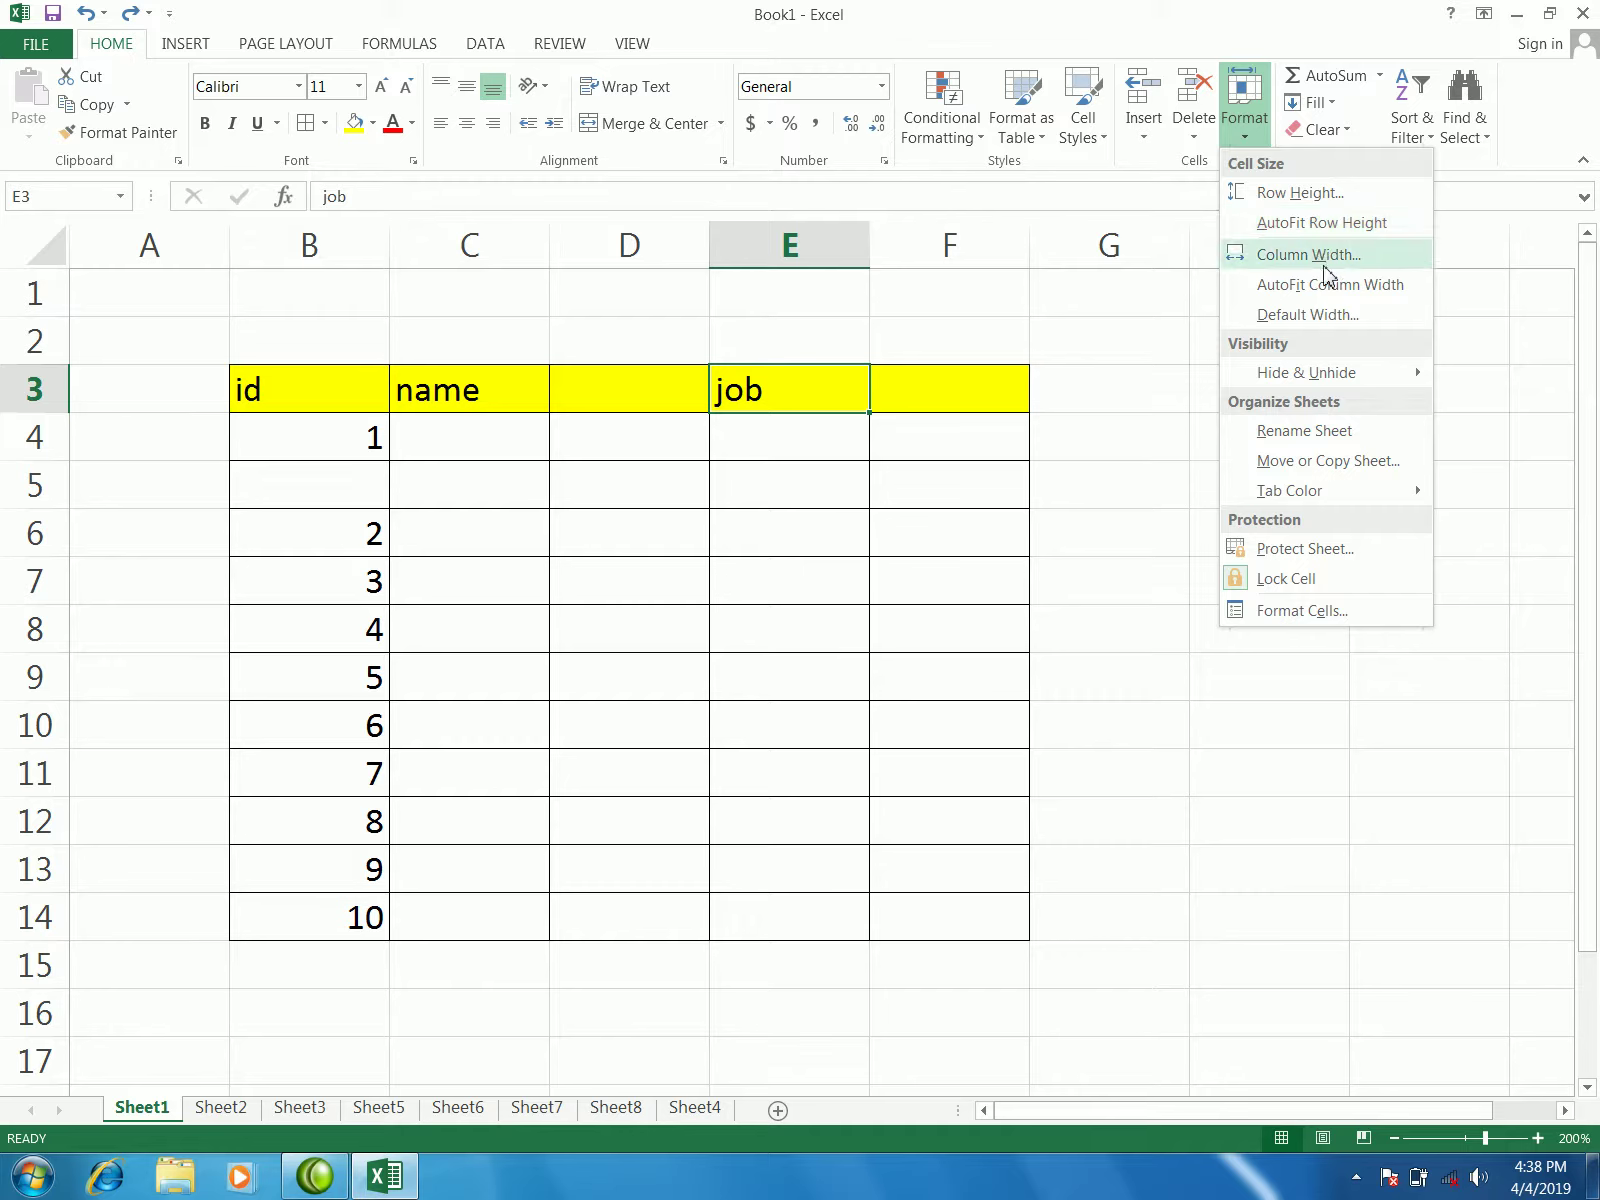
left_click(1068, 404)
left_click(1129, 430)
left_click(1170, 395)
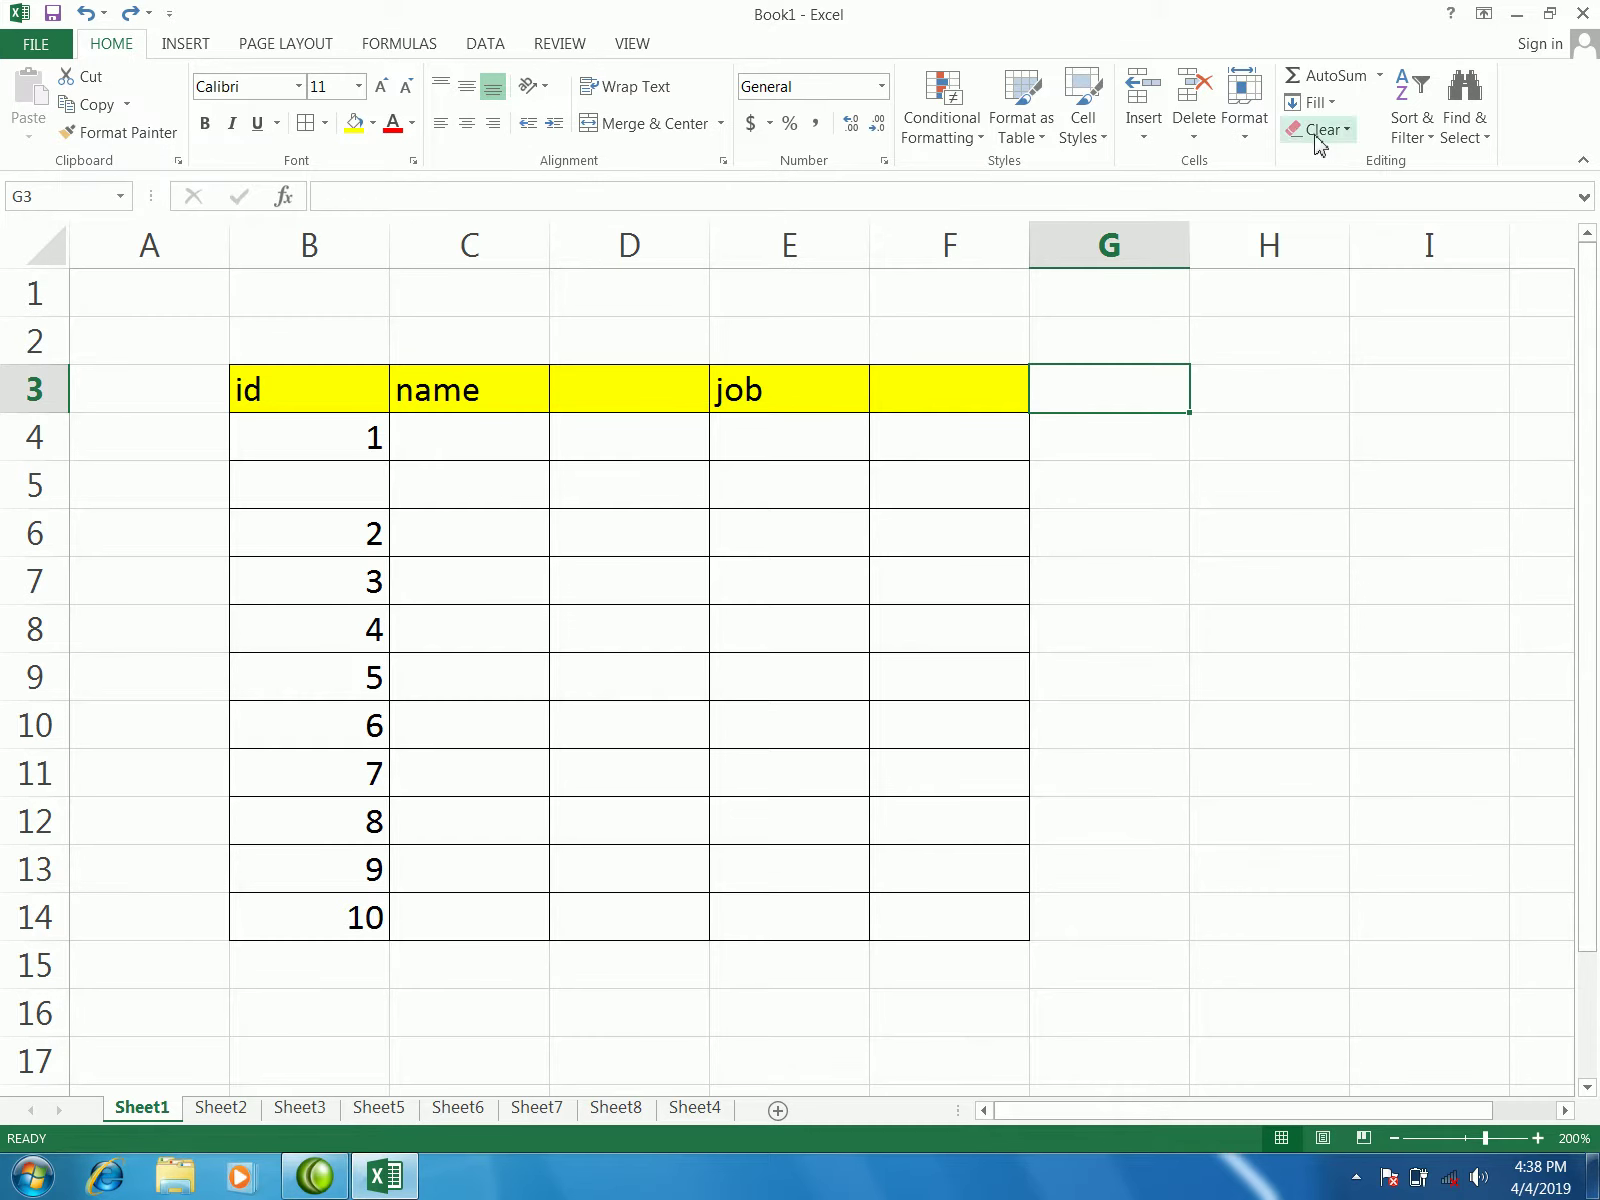
Step: Set header row 3's height to 18, replacing 14.4
left_click(1258, 148)
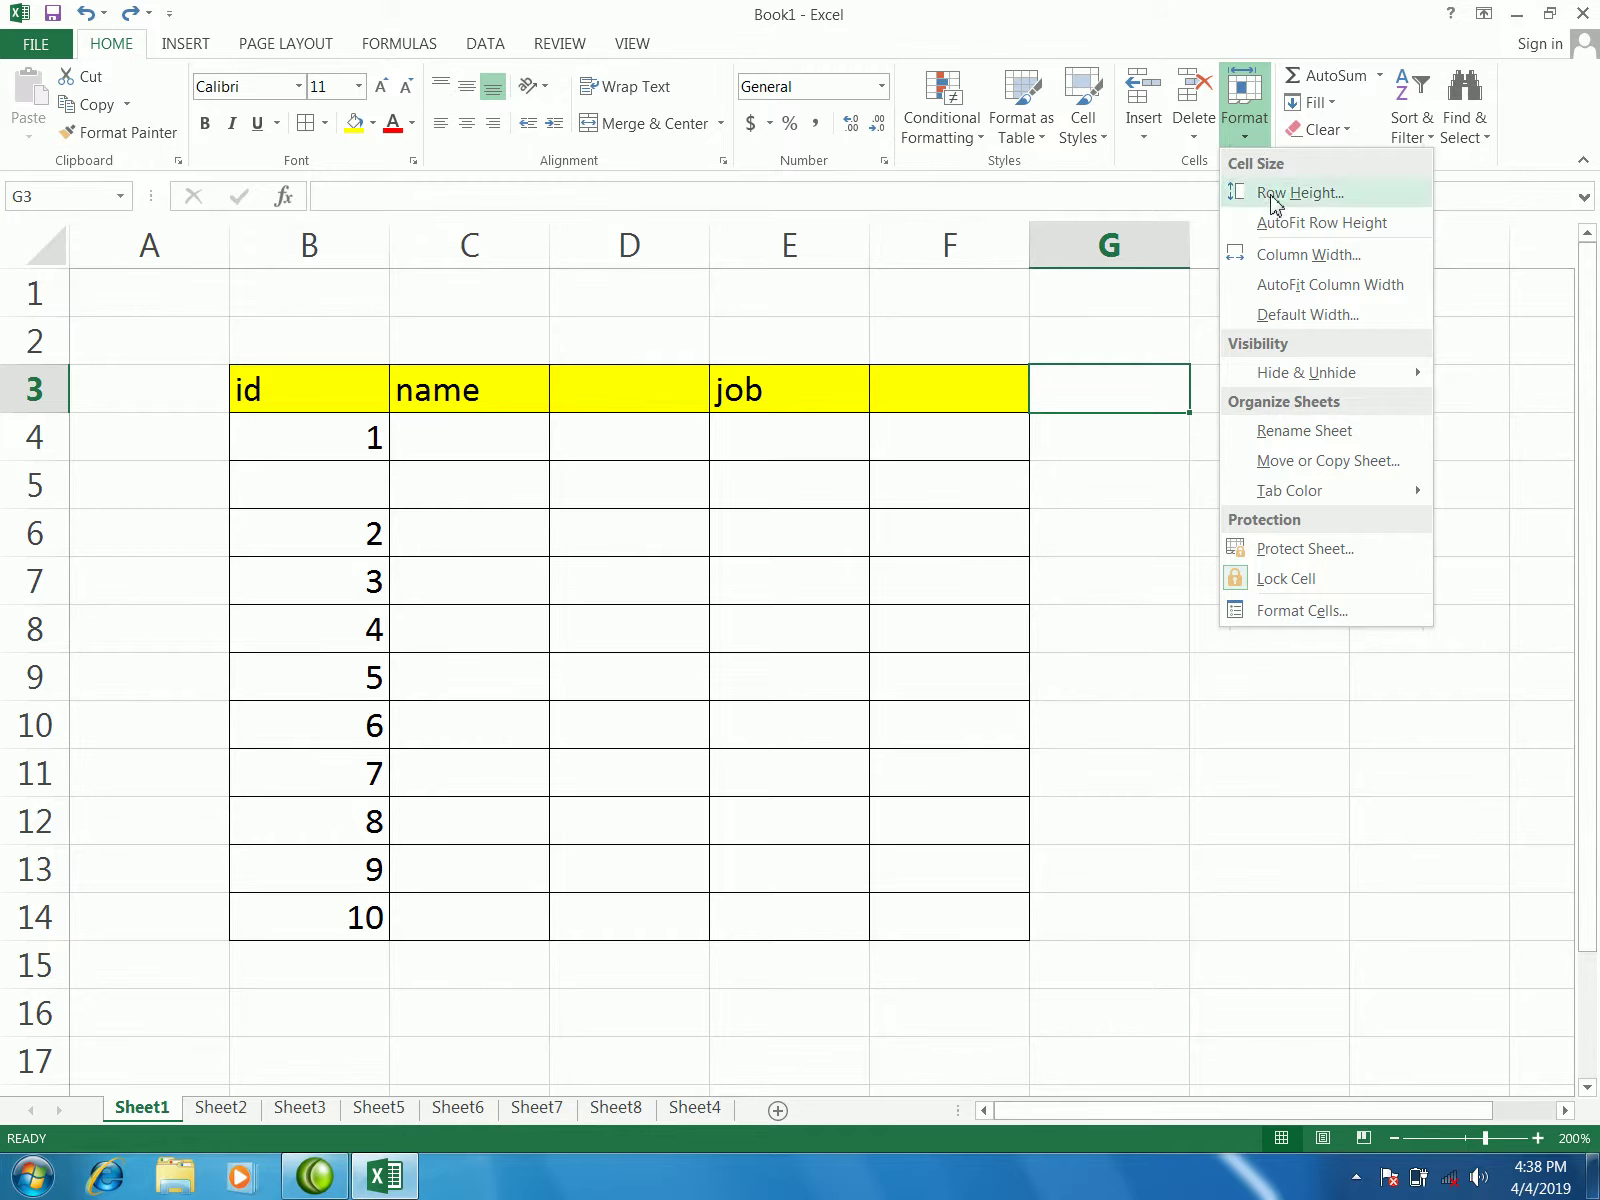
left_click(1275, 193)
left_click_drag(1103, 368, 798, 203)
left_click(872, 259)
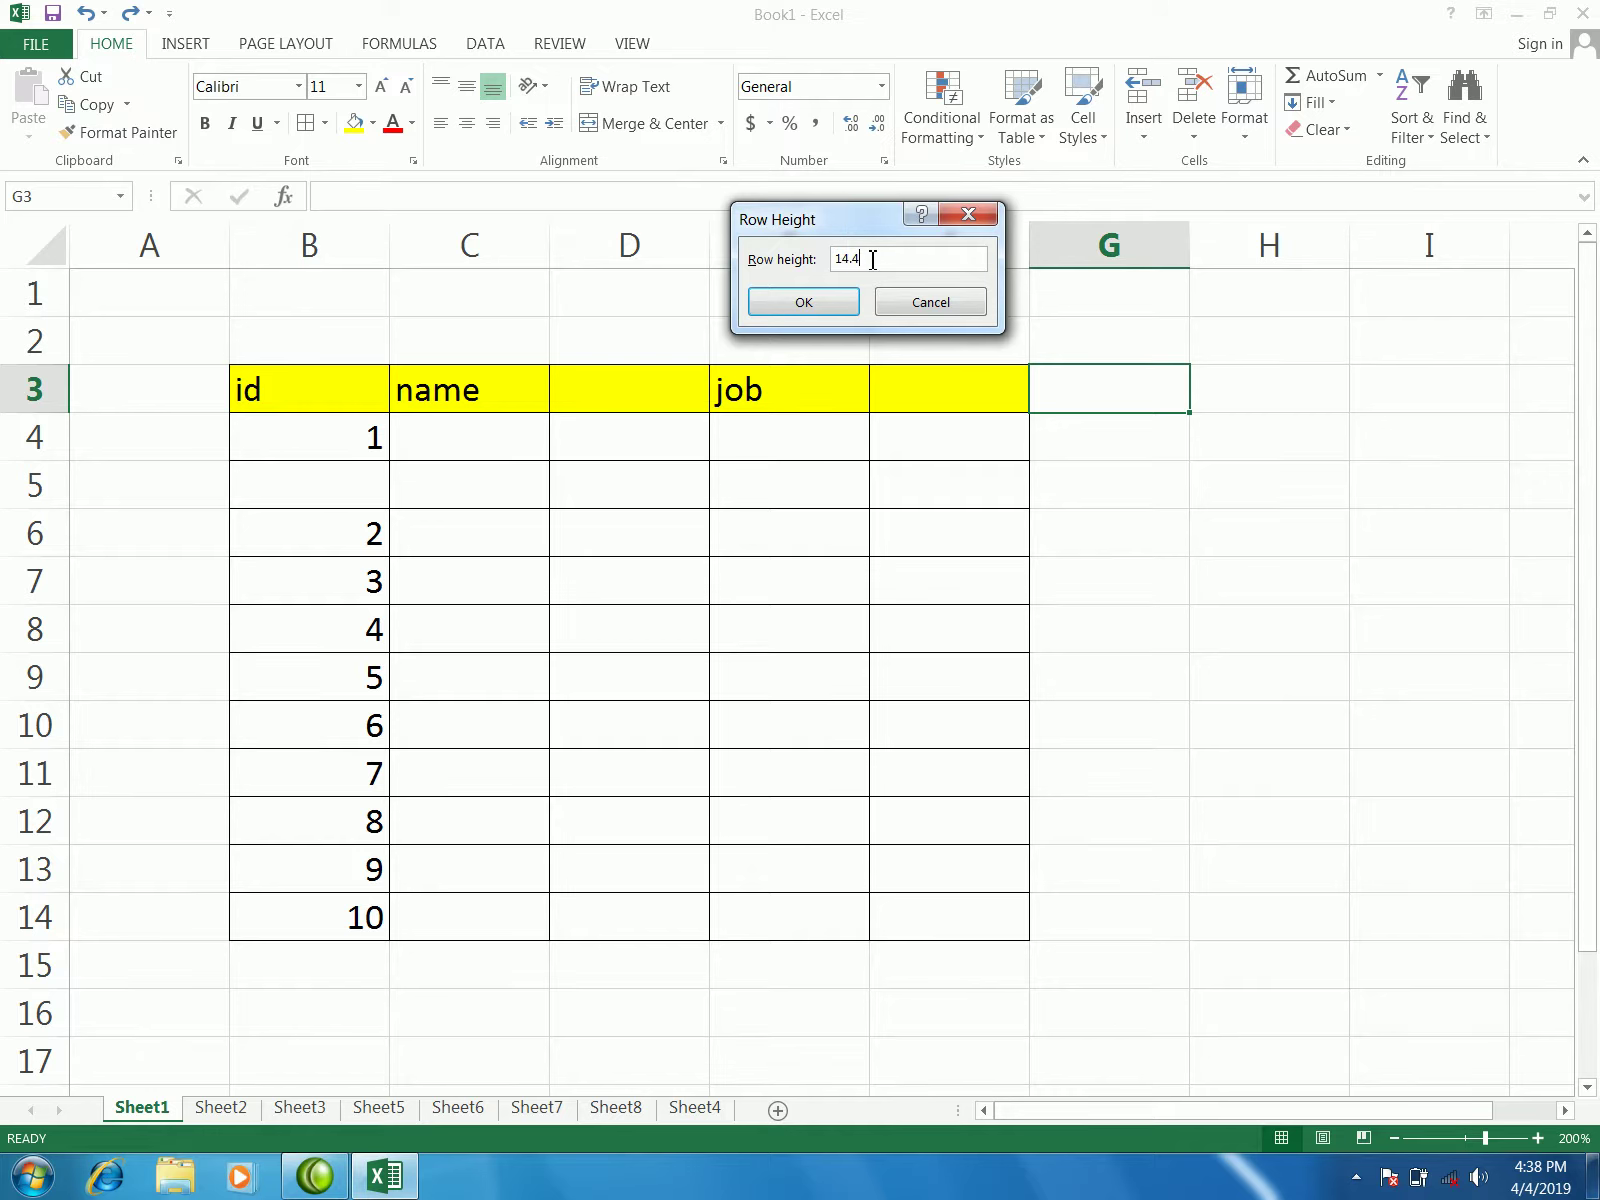
left_click_drag(870, 259, 836, 259)
type("18")
left_click(832, 300)
left_click(1085, 440)
left_click(1089, 403)
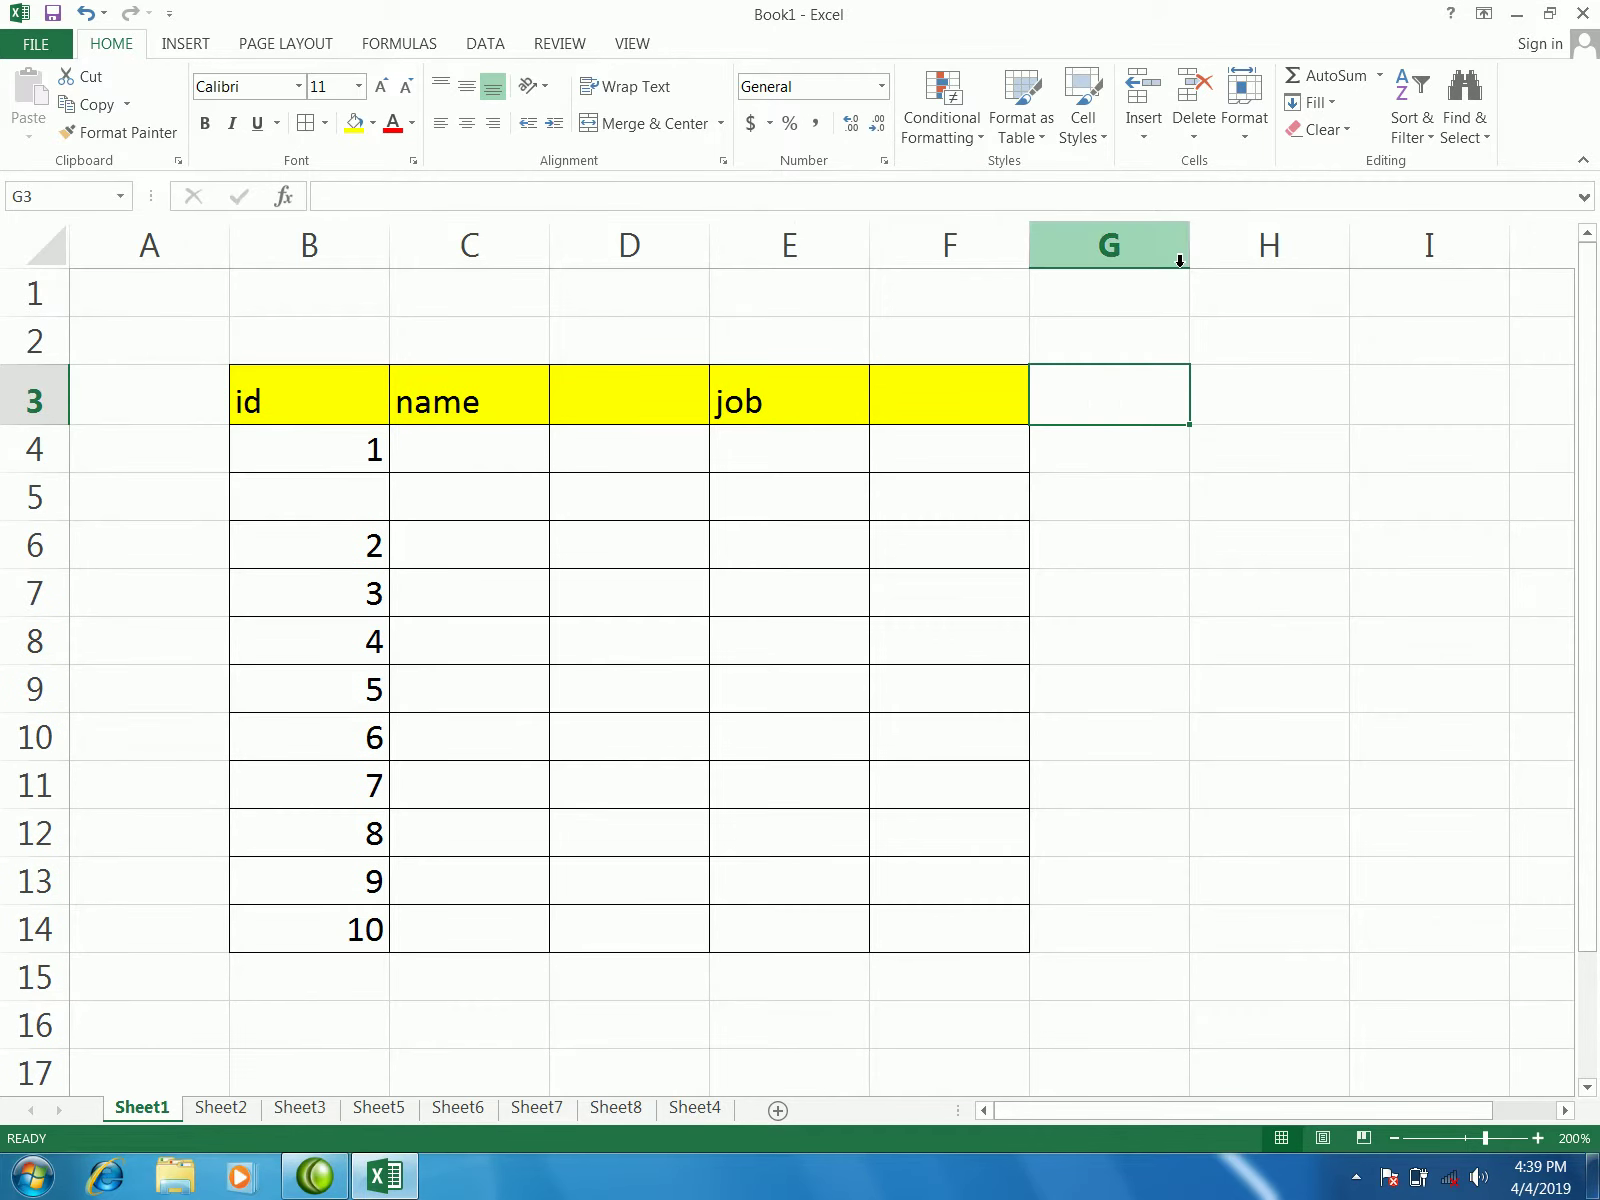
Step: AutoFit row 3's height to its contents
left_click(1255, 140)
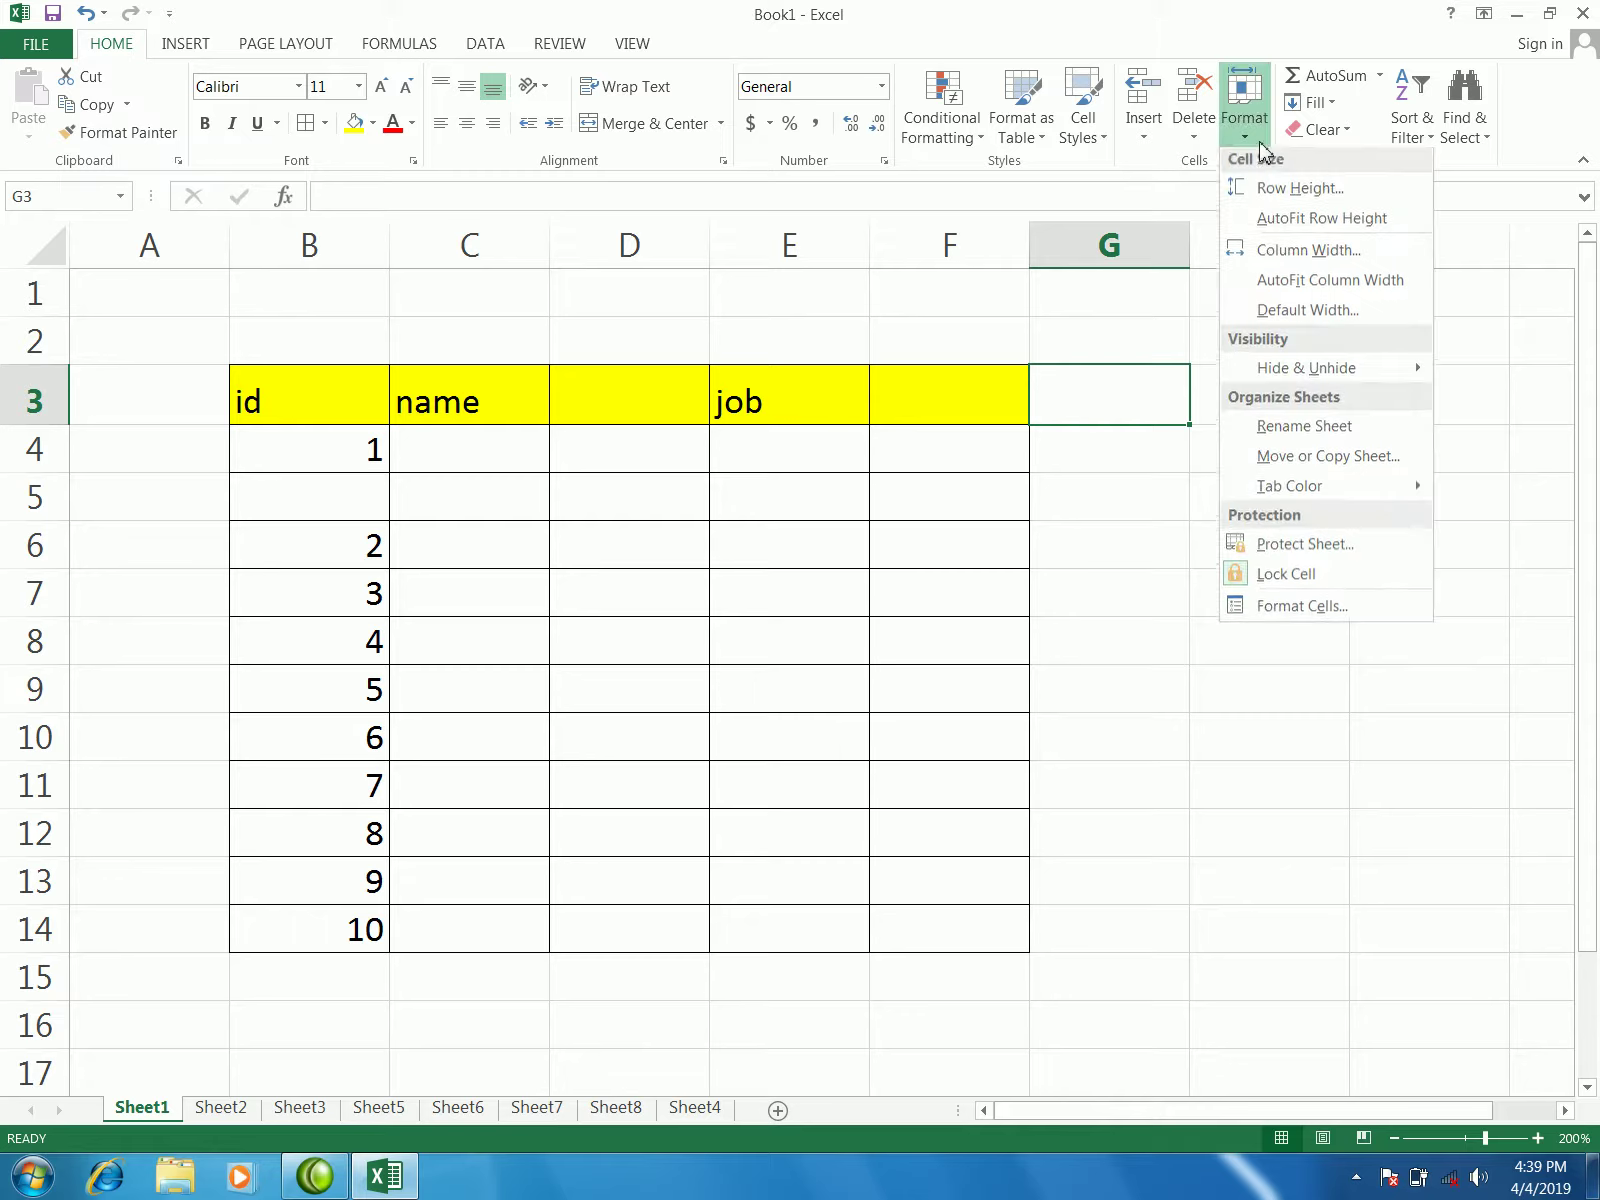
left_click(1283, 222)
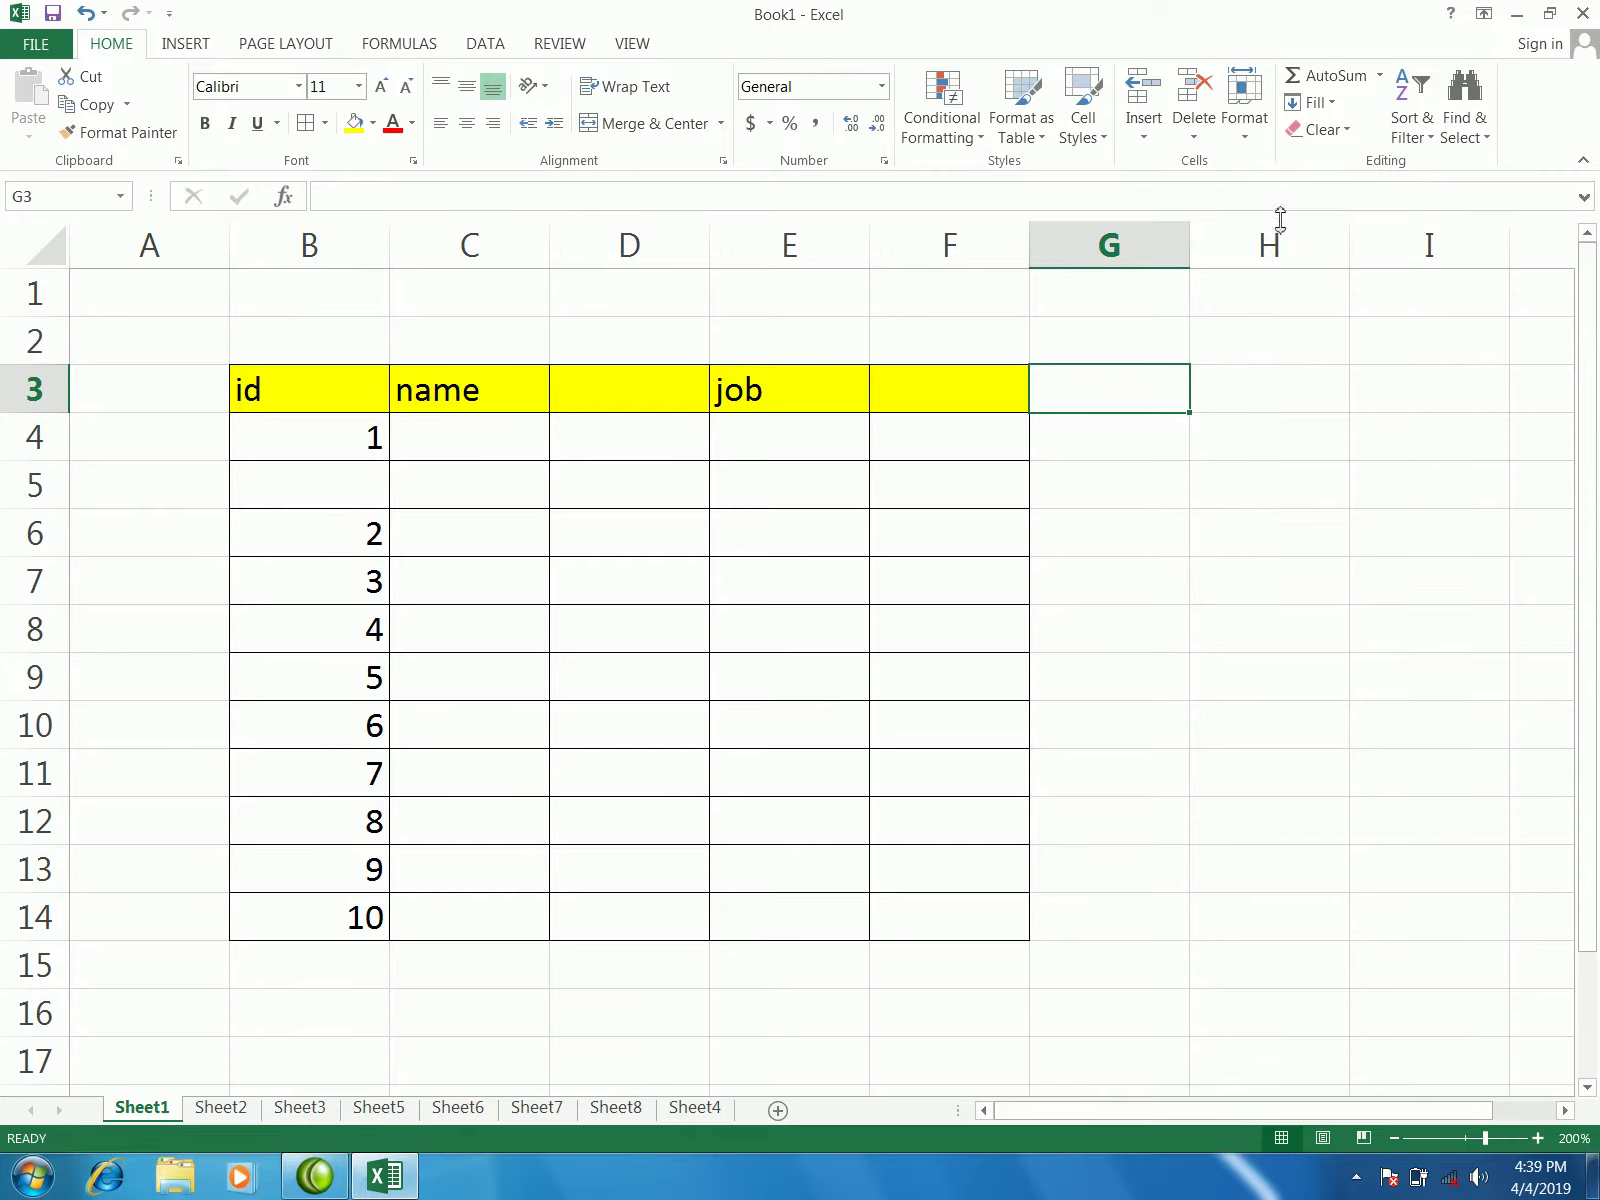
left_click(1192, 490)
left_click(1146, 407)
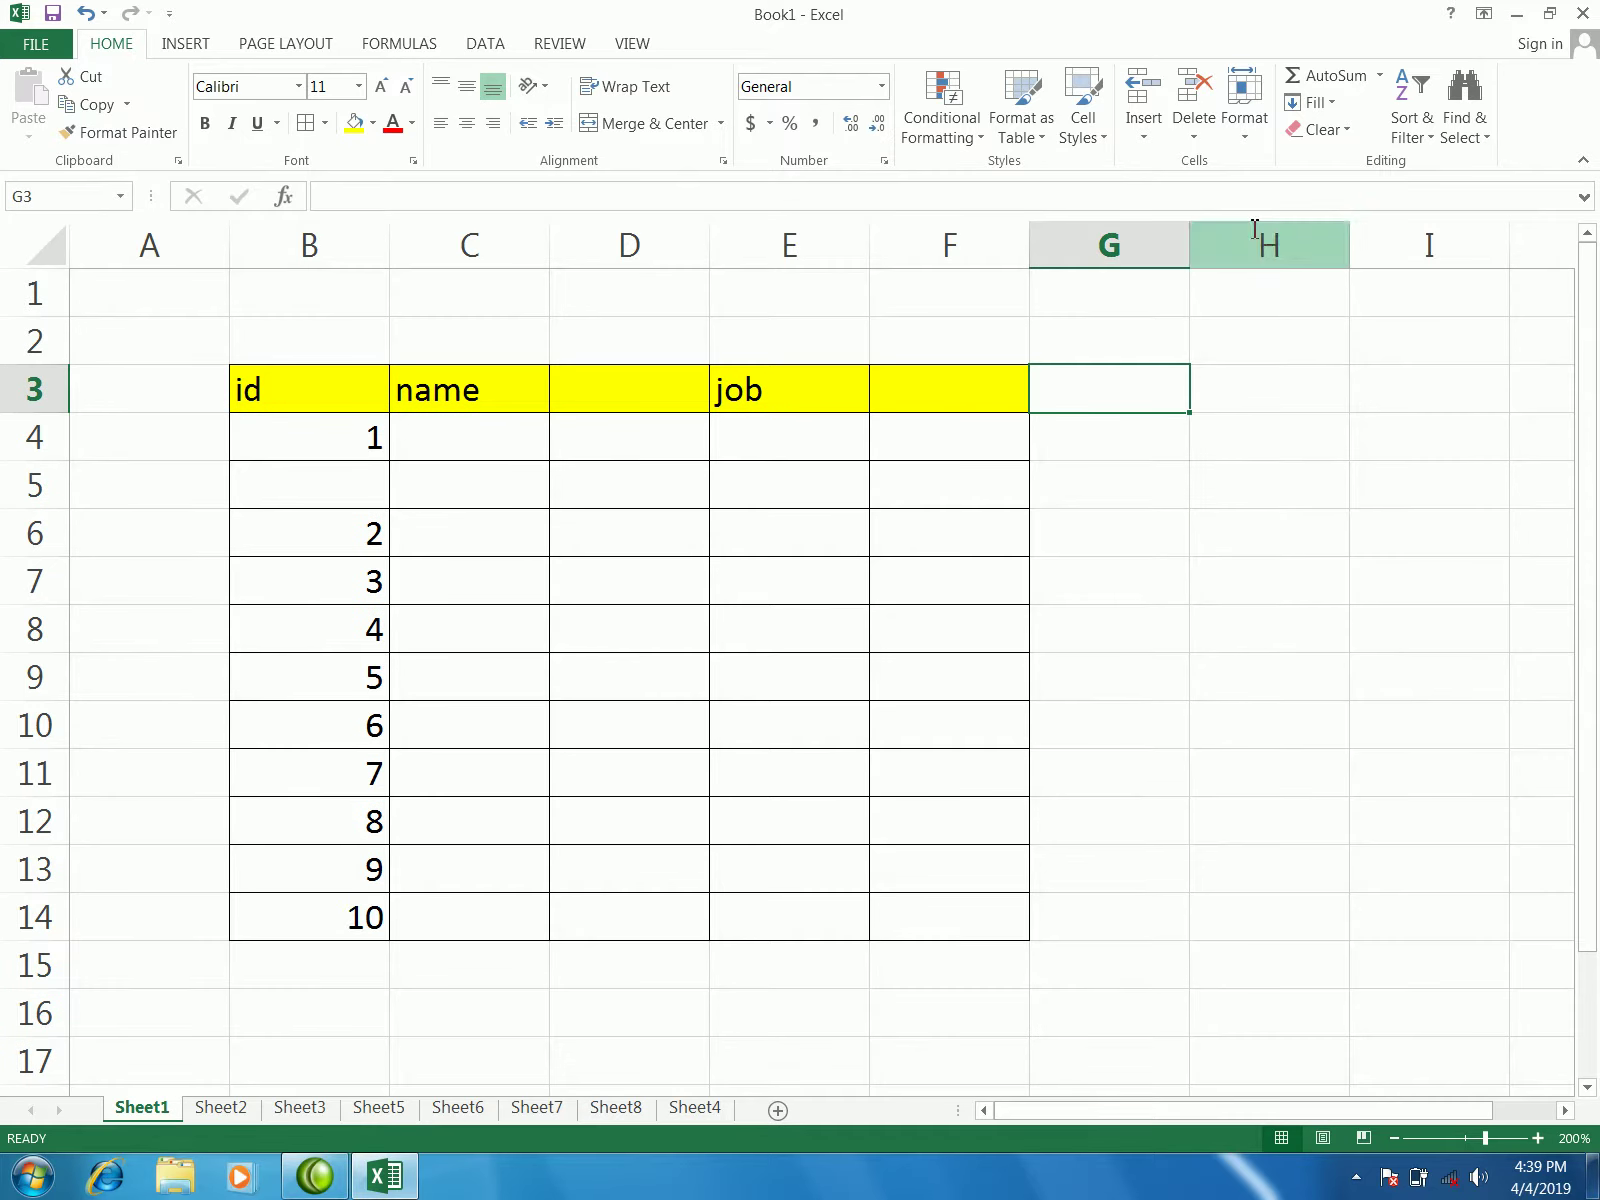
Step: Set column G's width to 18, replacing 8.11
left_click(1250, 140)
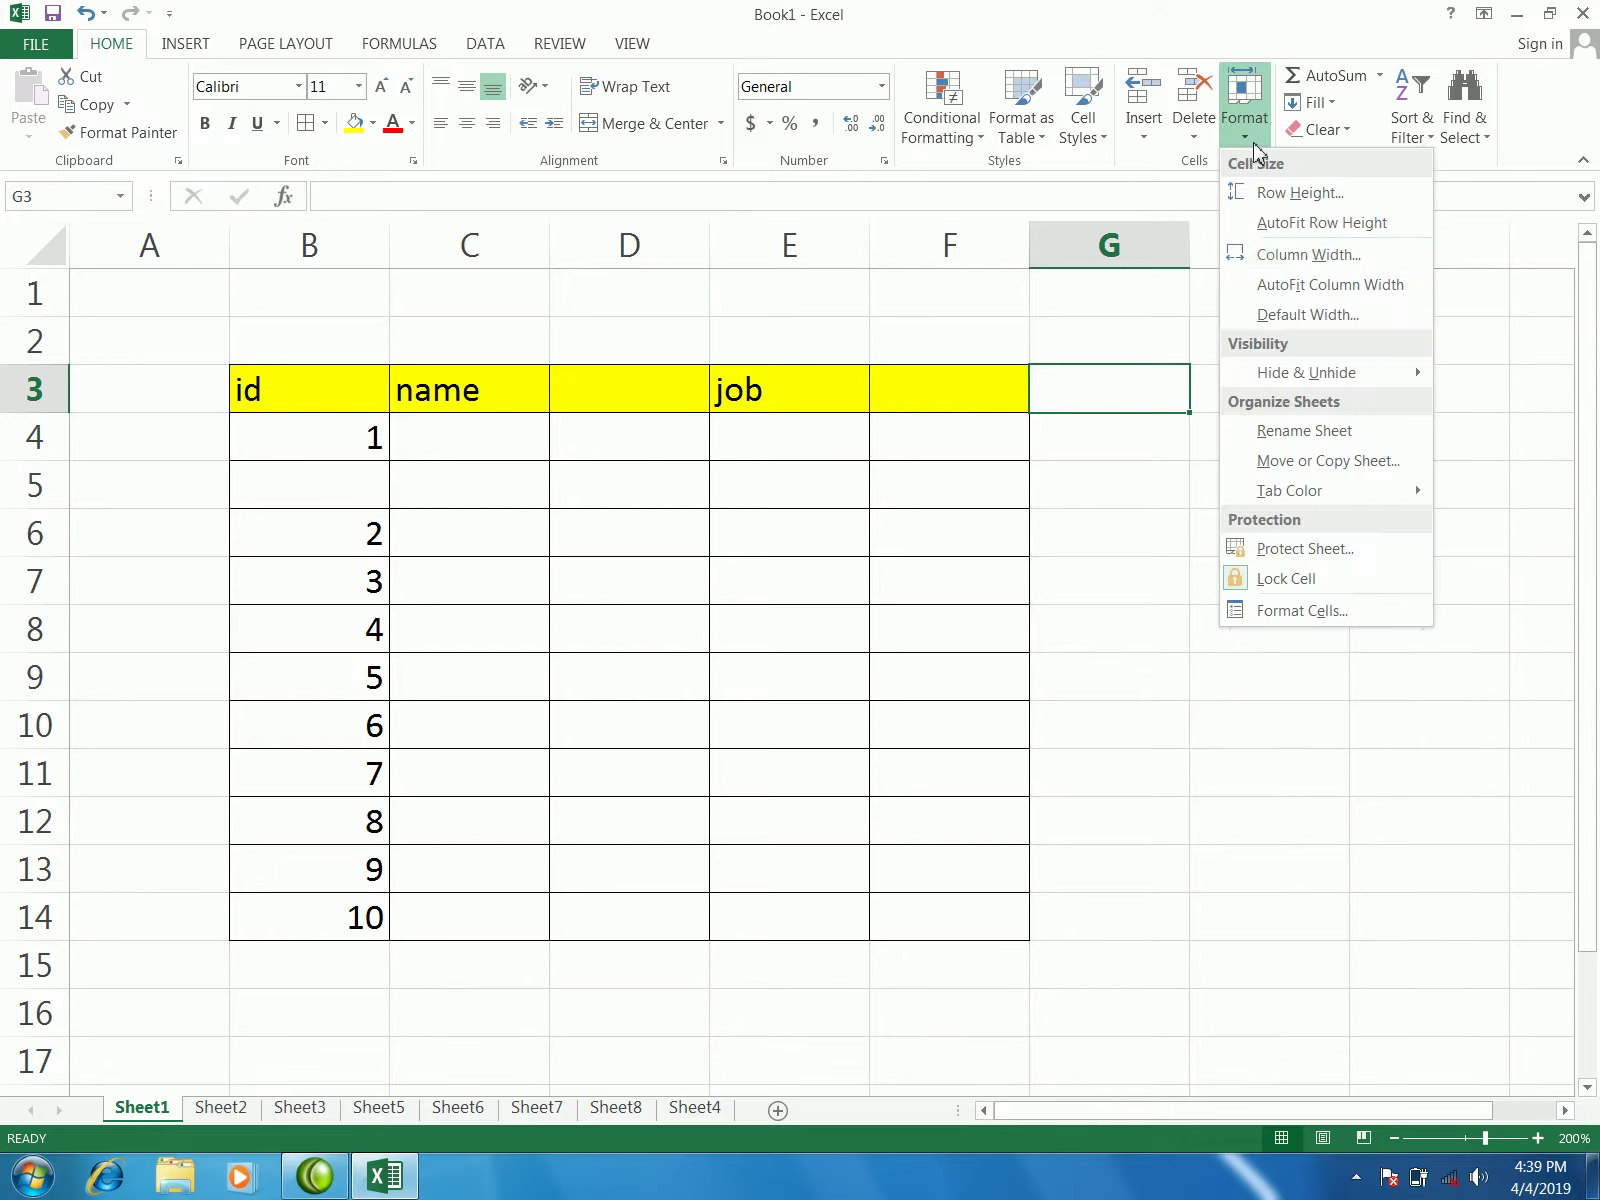
left_click(1293, 257)
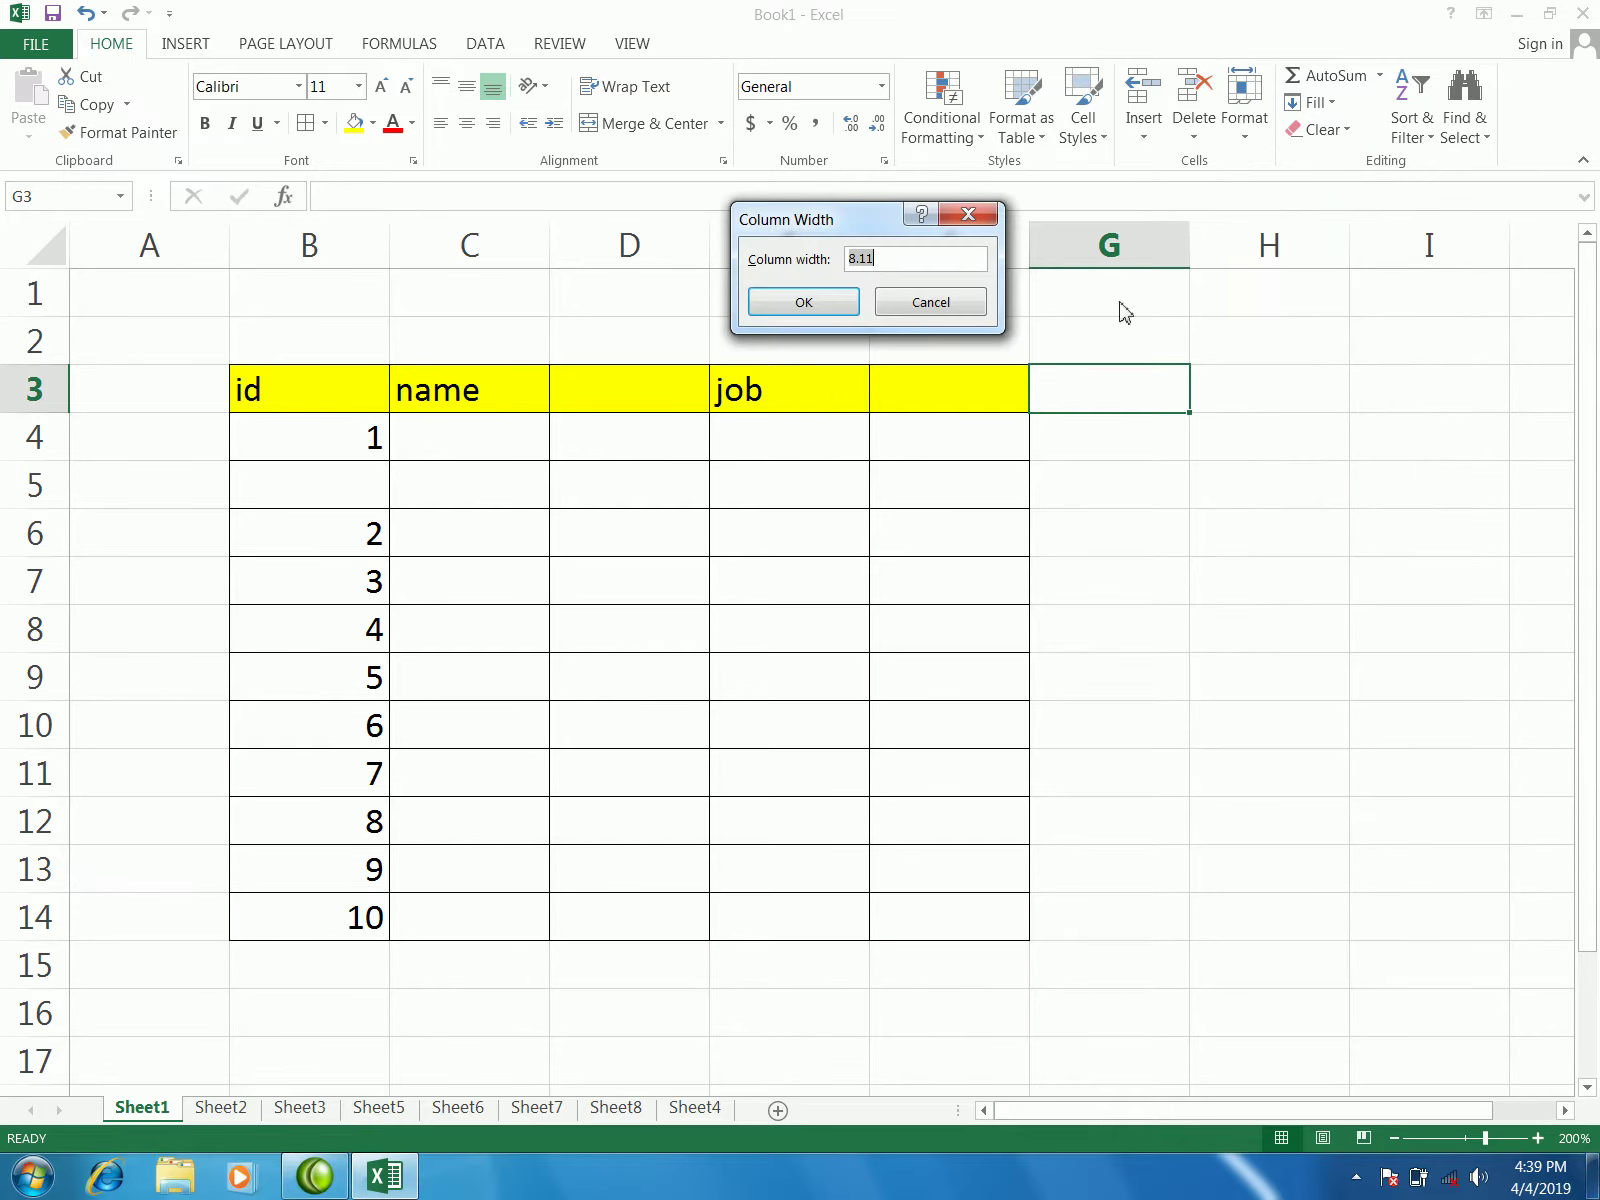
left_click(888, 265)
left_click_drag(888, 265, 846, 266)
type("18")
left_click(842, 302)
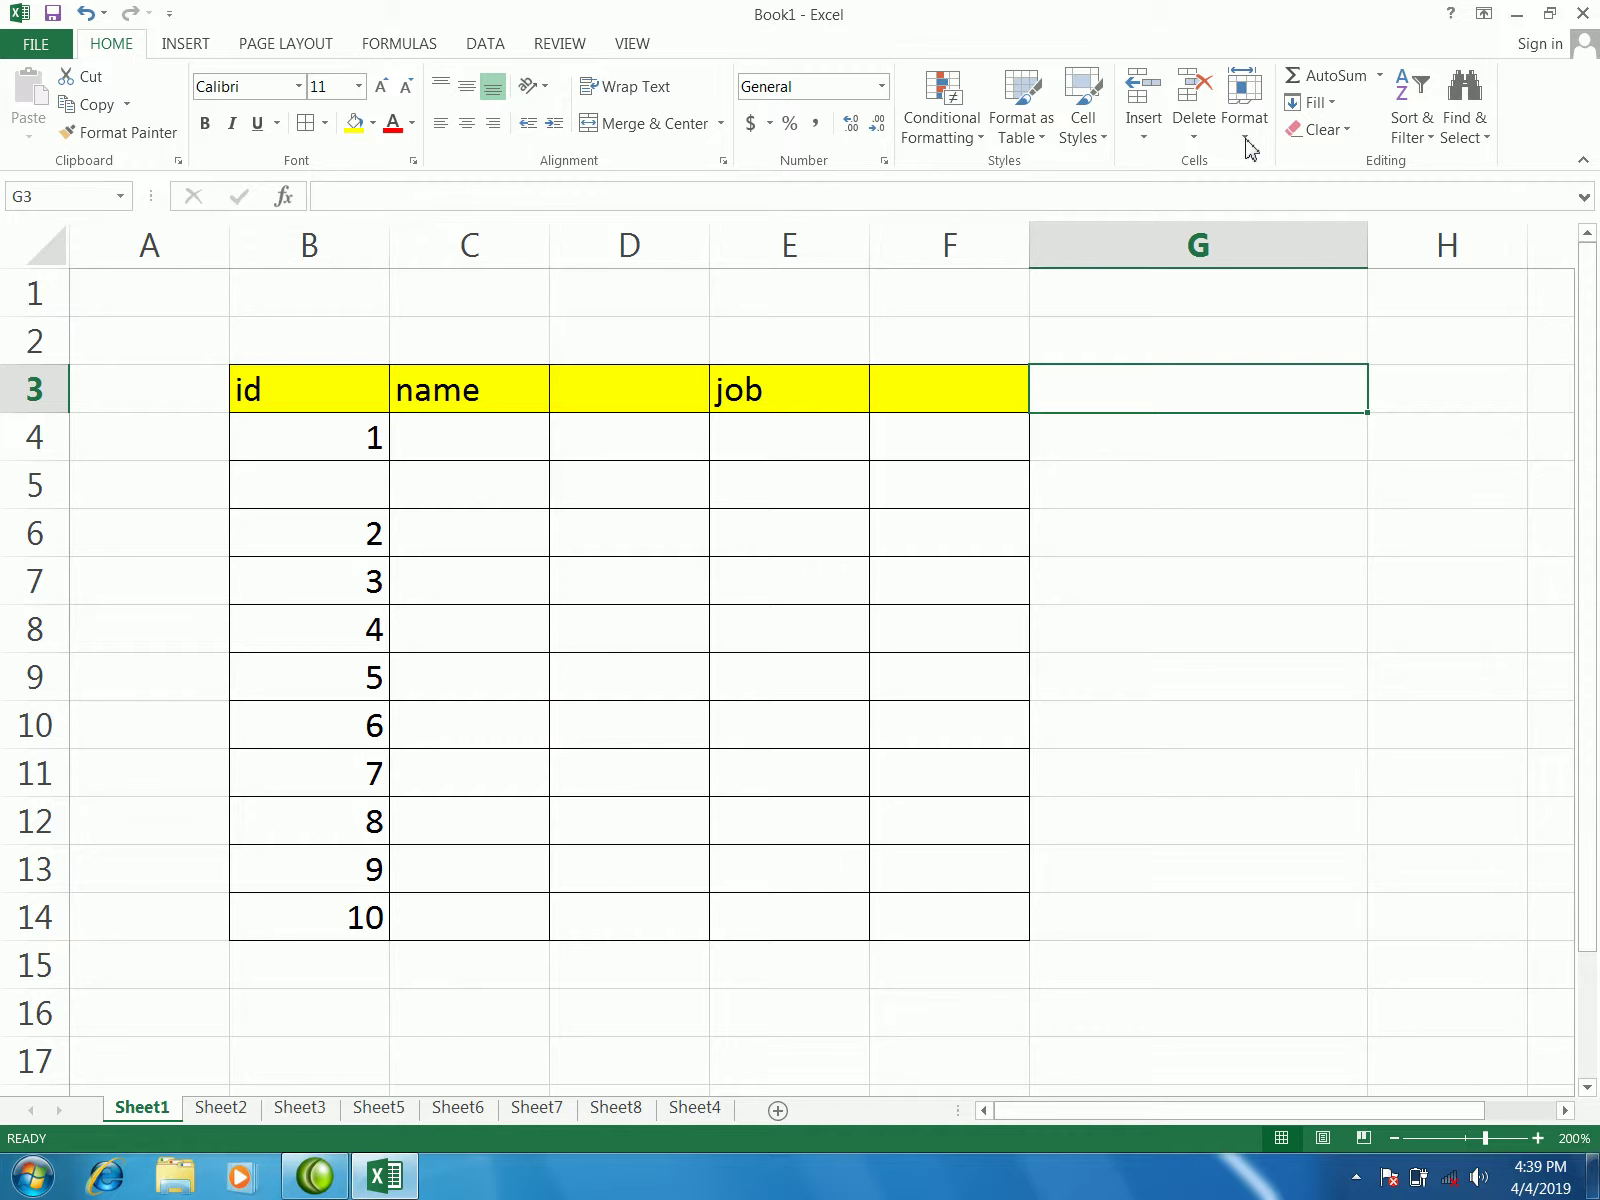
Step: Set column G's width back to 8.11
left_click(1246, 141)
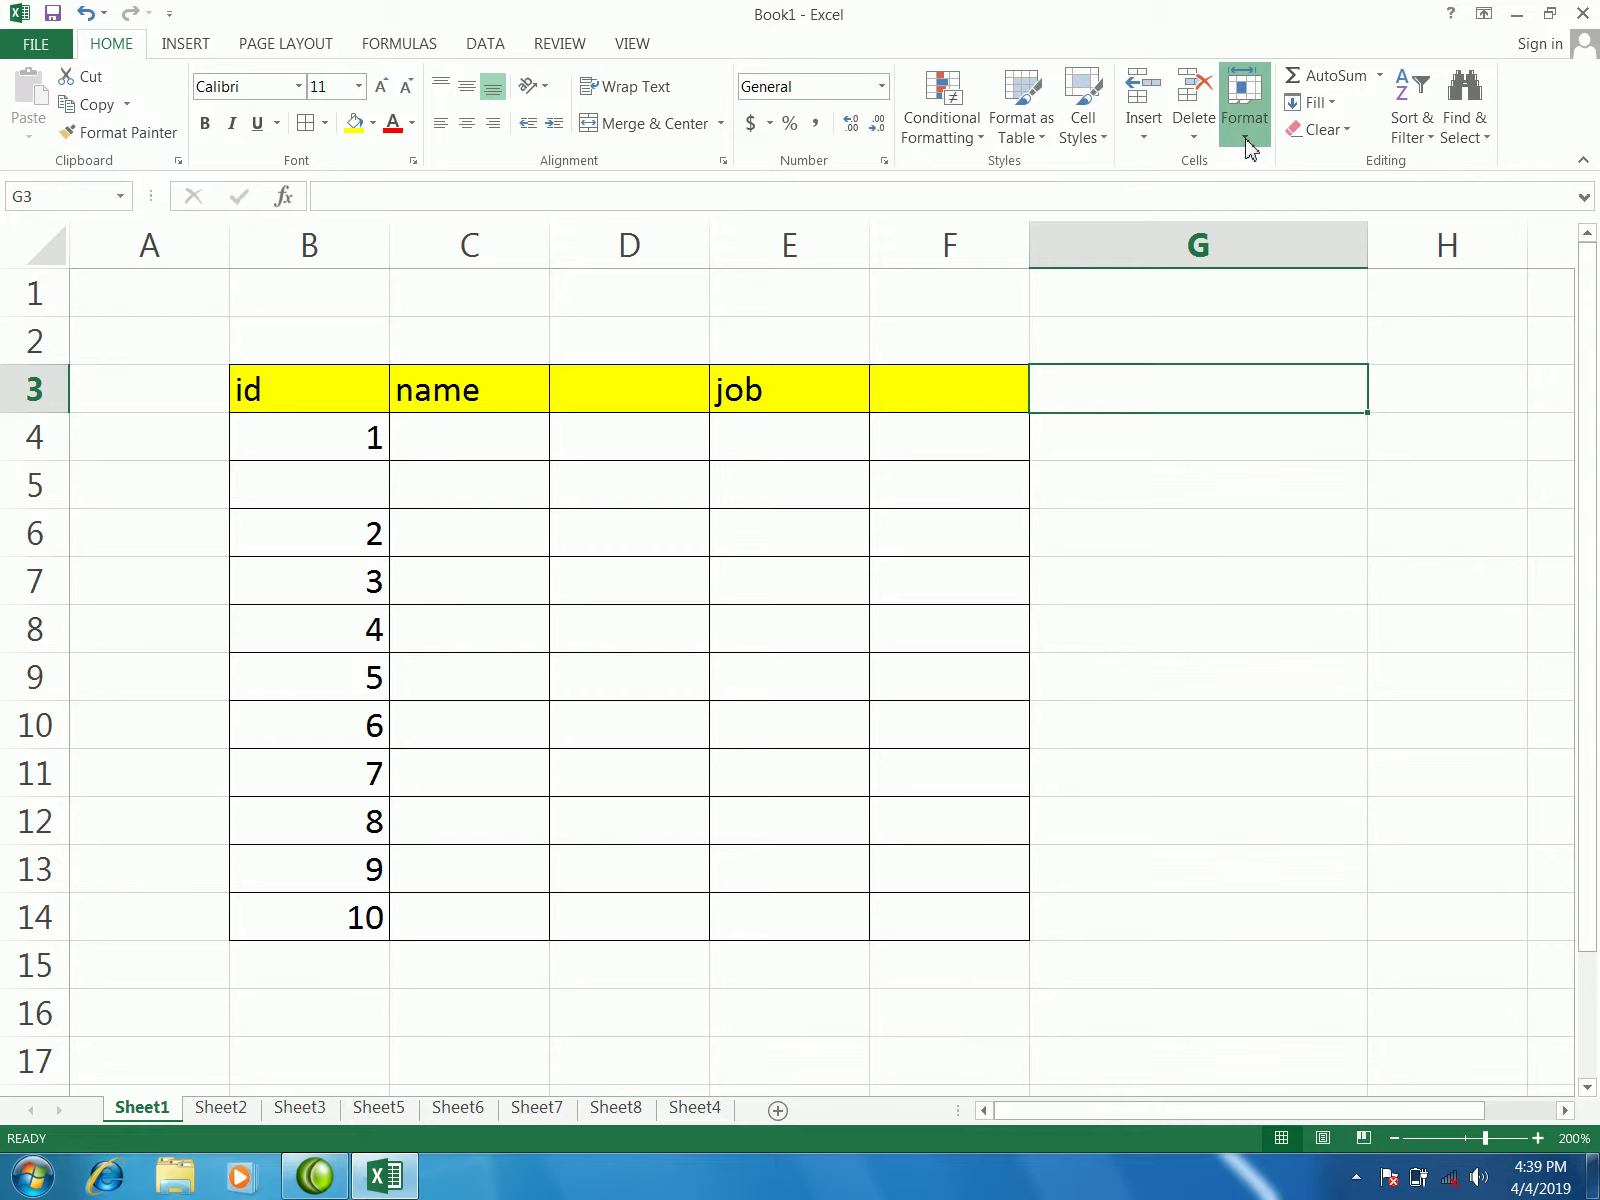
left_click(1246, 141)
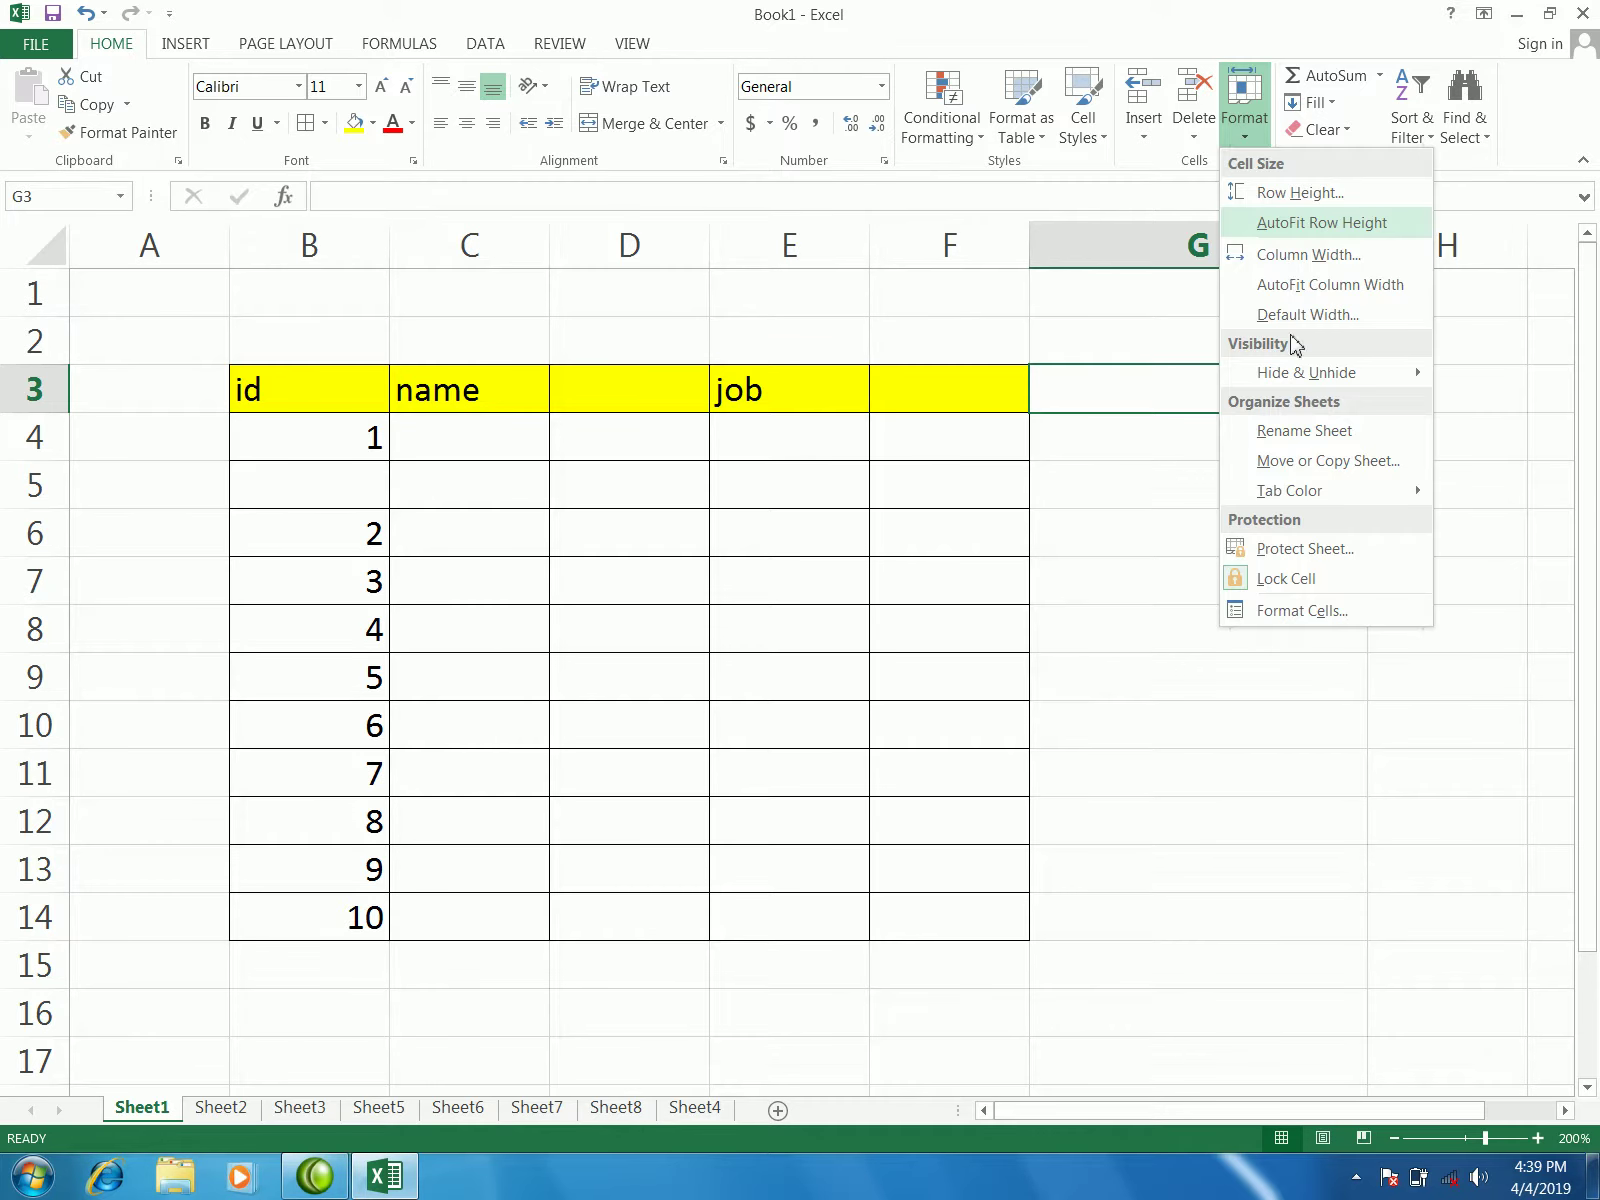
left_click(1293, 258)
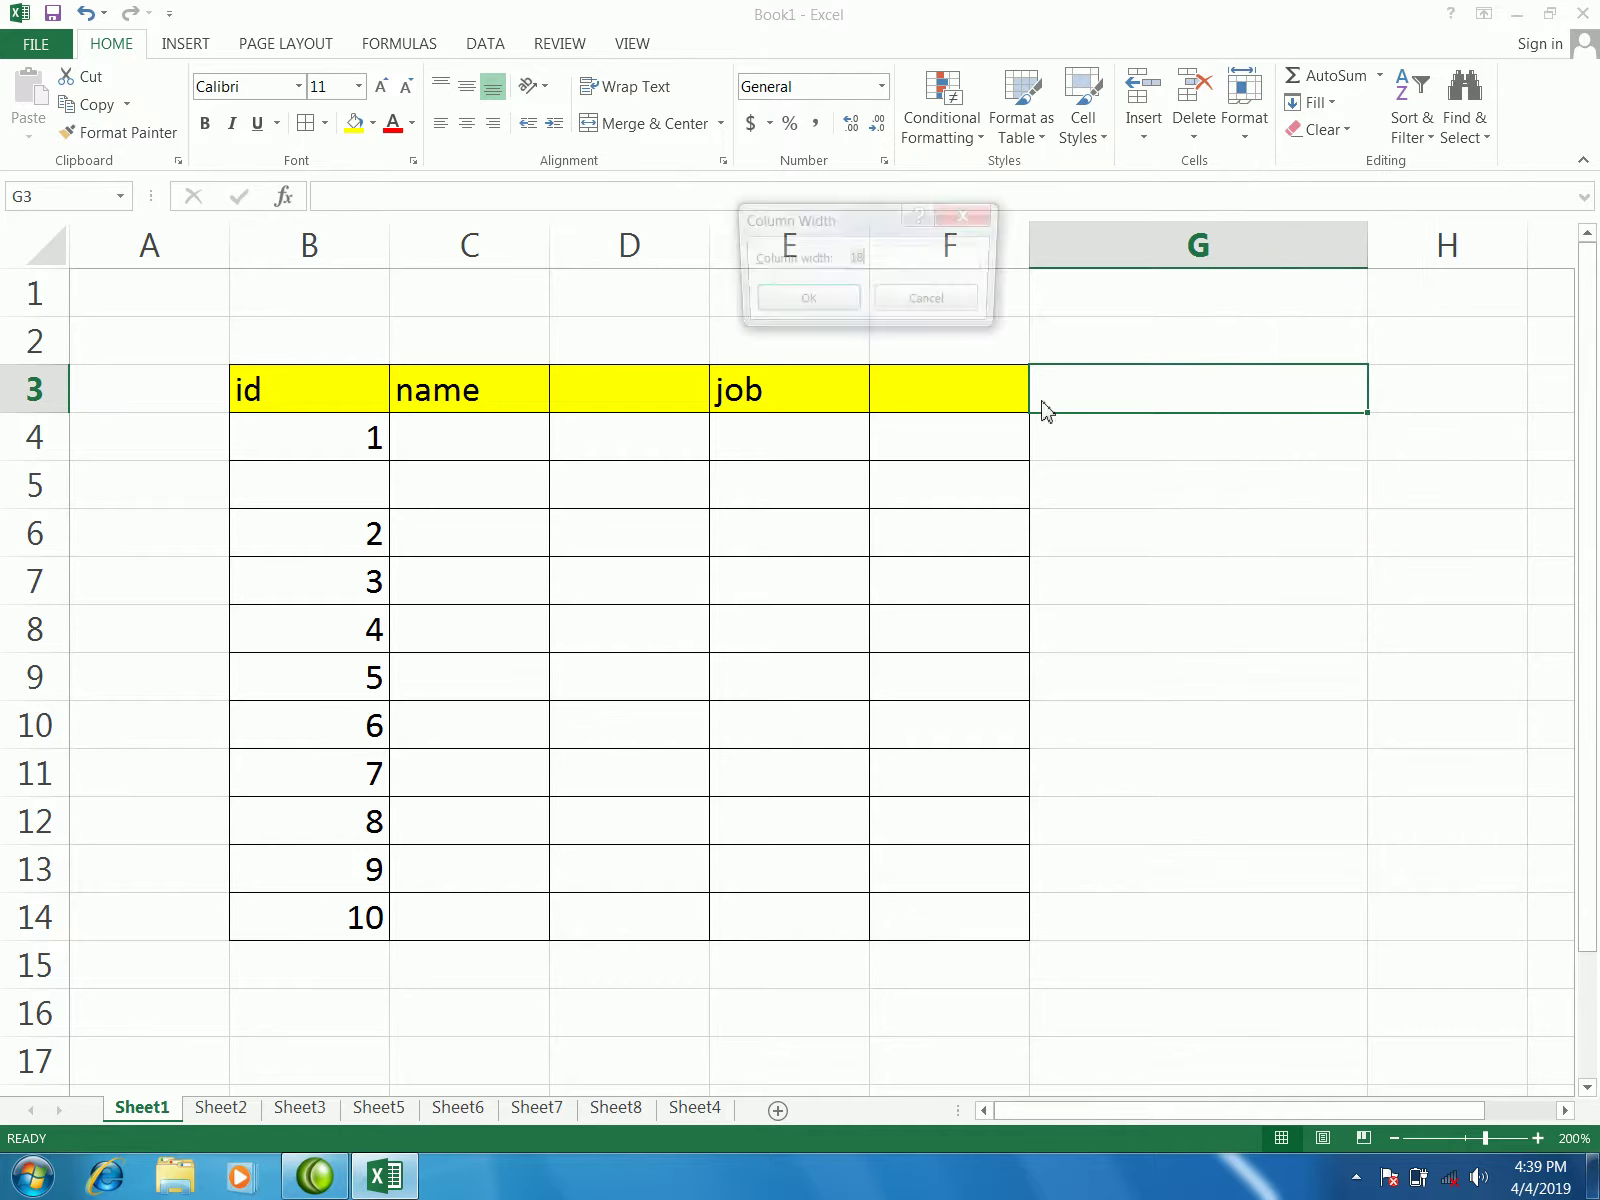
type("8.")
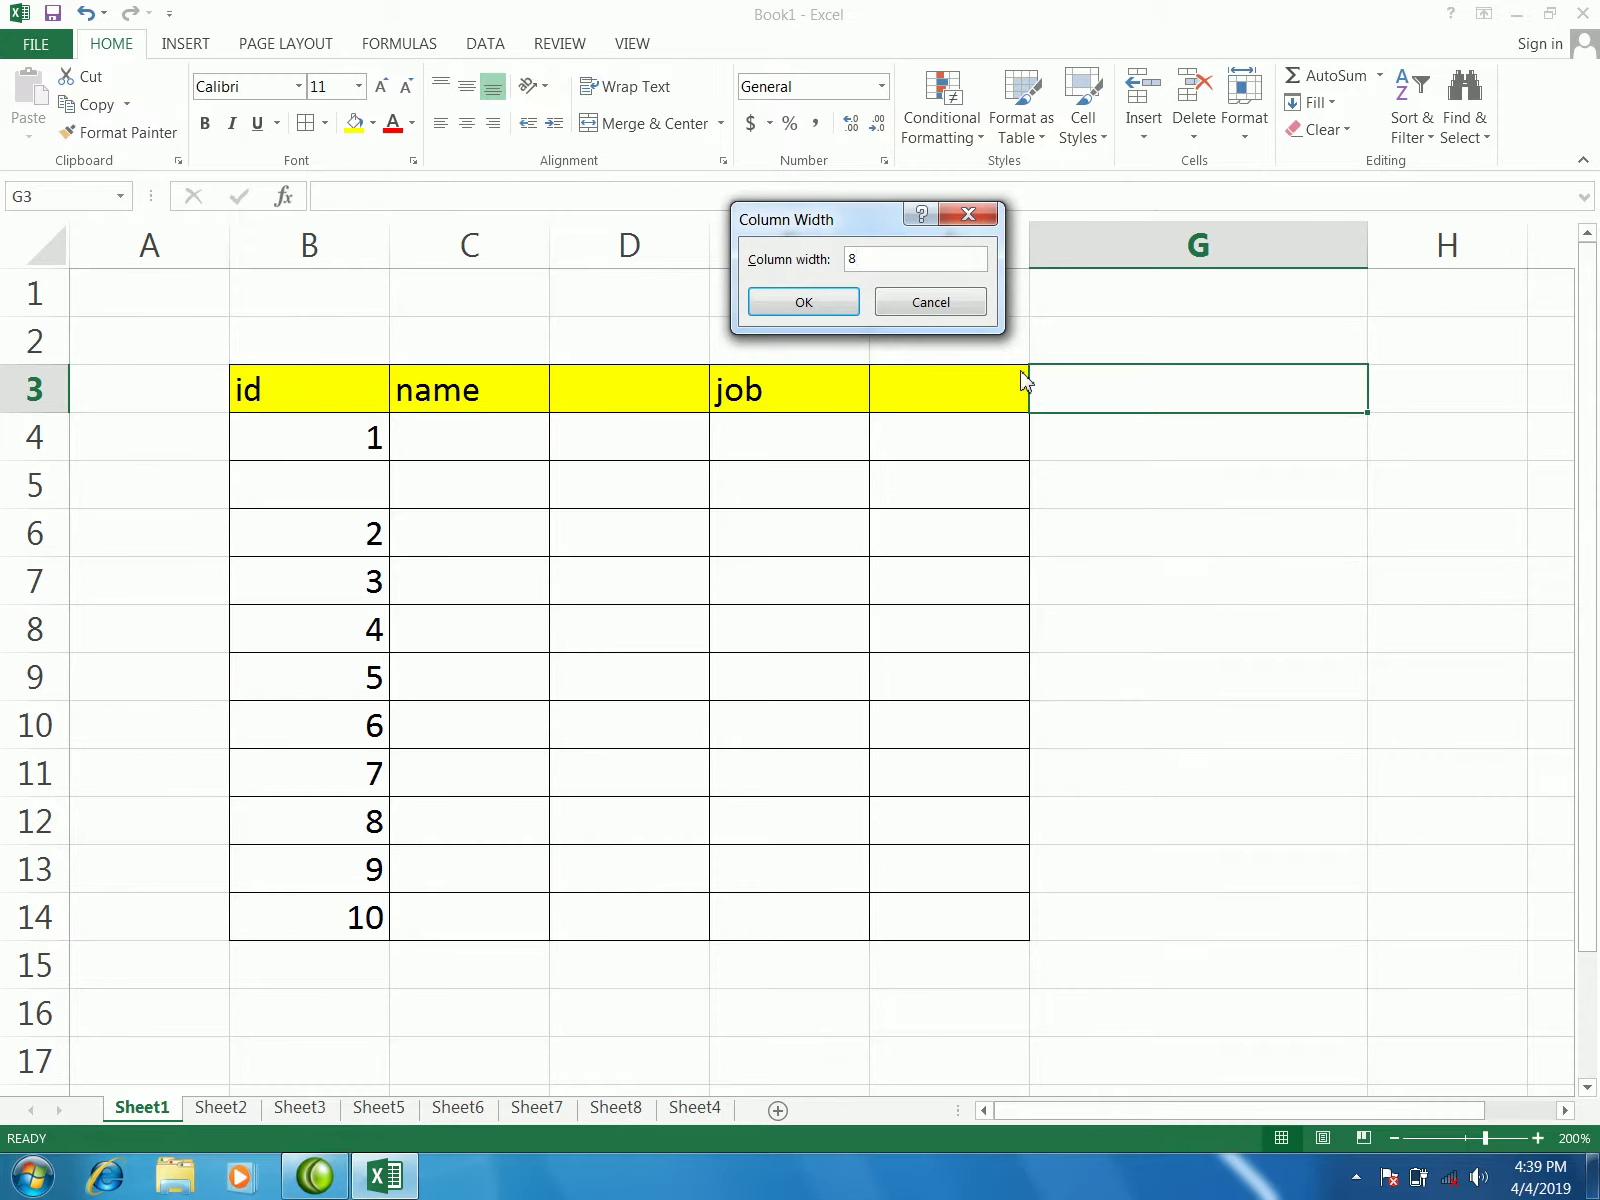
type("11")
left_click(808, 302)
left_click(1198, 458)
left_click(1165, 422)
left_click(1178, 400)
Step: Unhide any hidden columns and select cell C4
left_click(1240, 145)
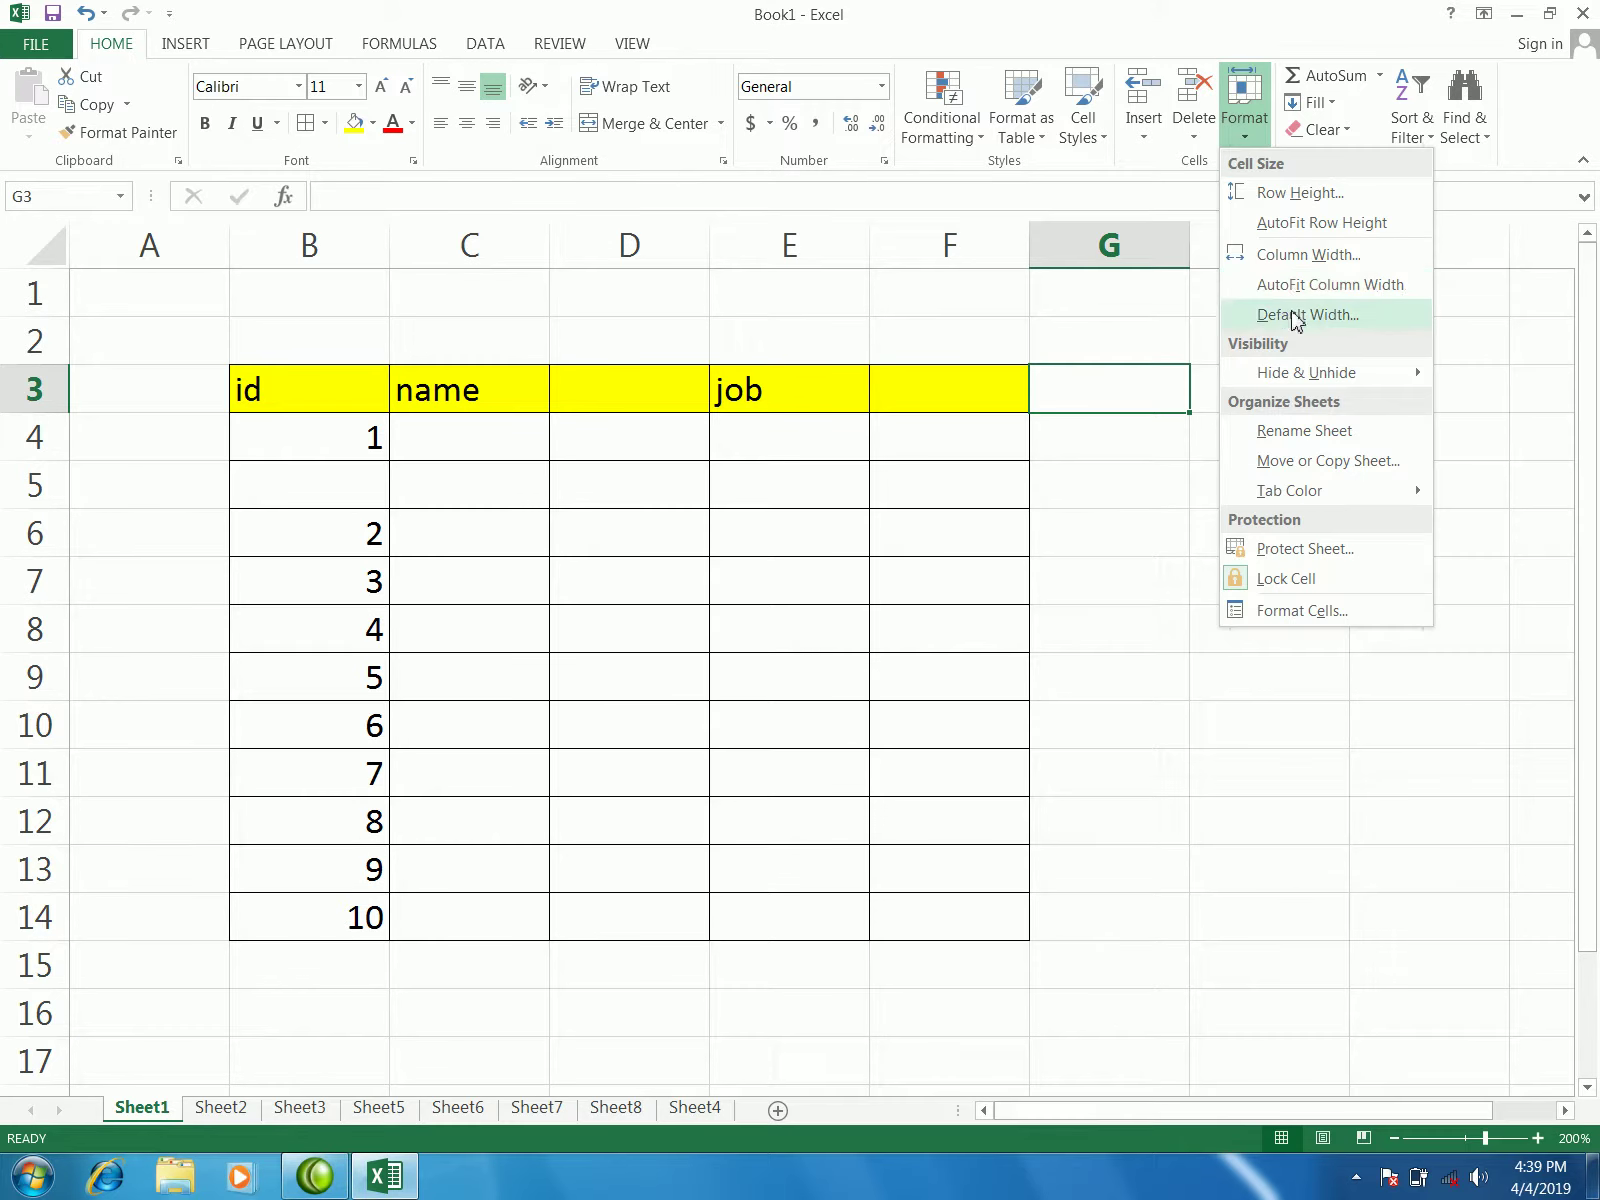
mouse_move(1306, 372)
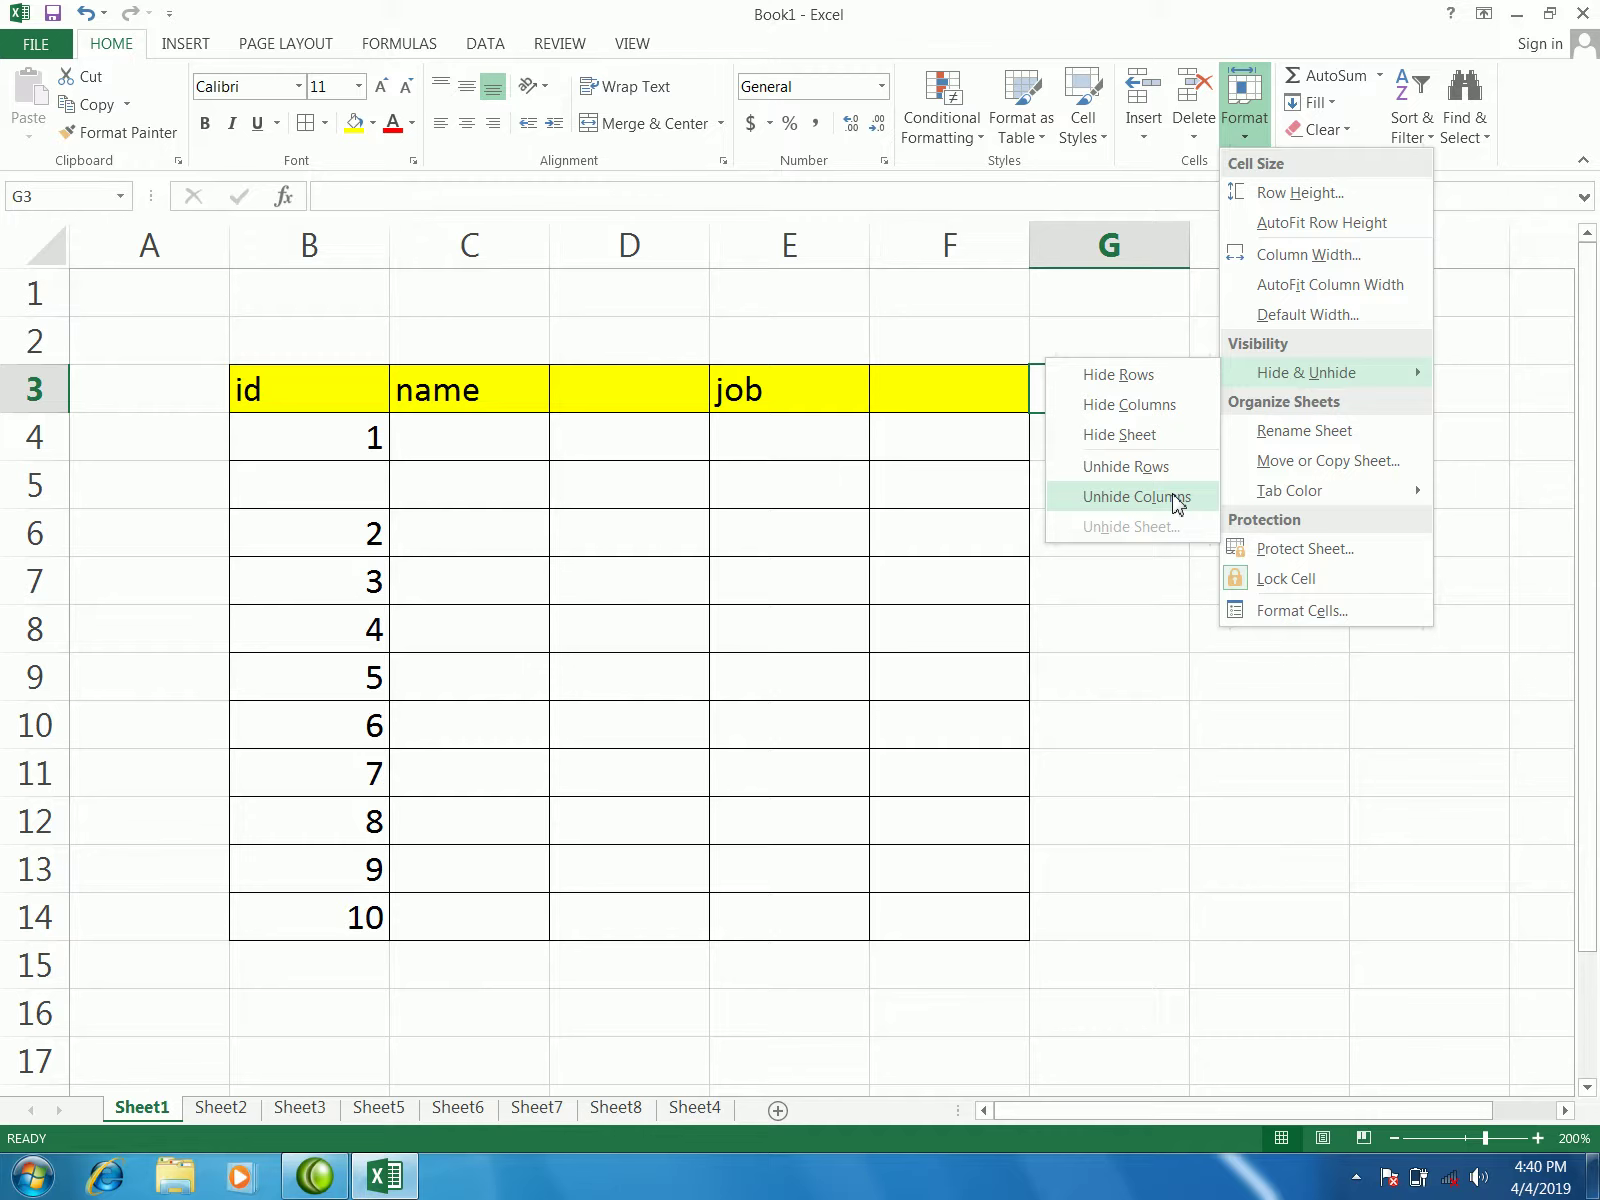
left_click(1045, 352)
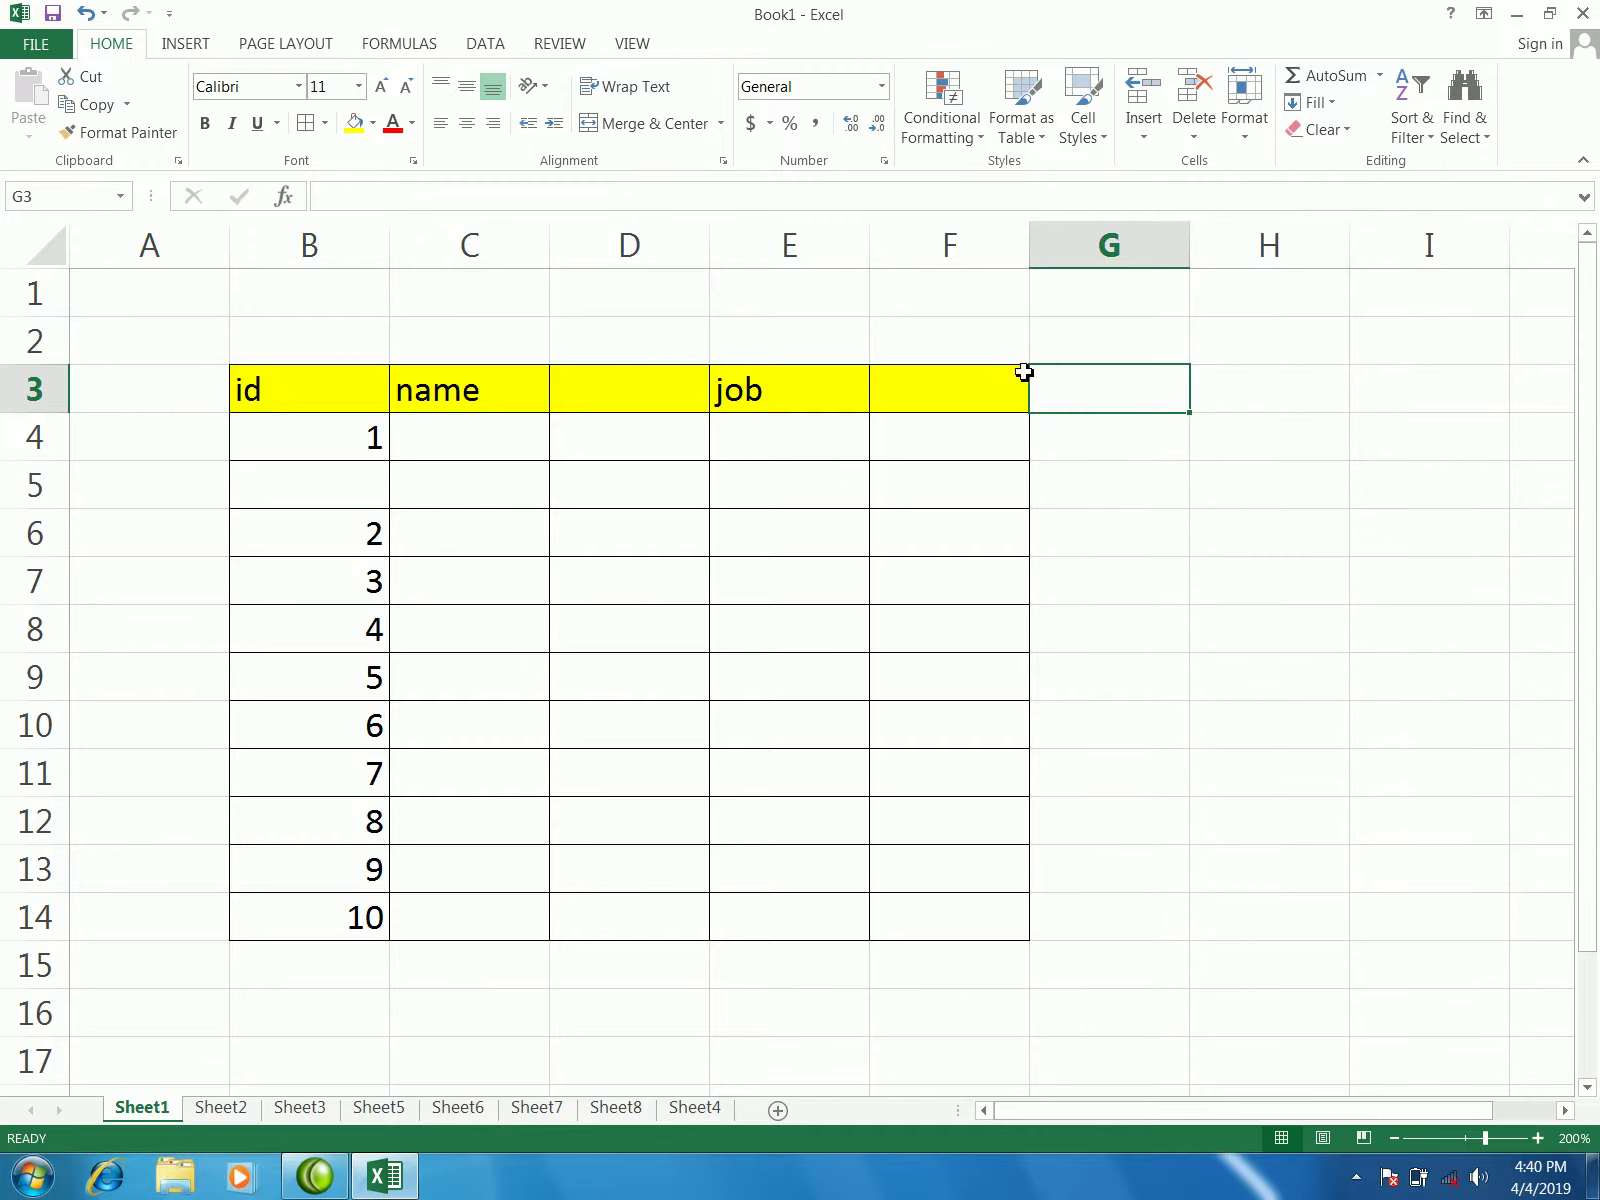
left_click(600, 392)
left_click(433, 448)
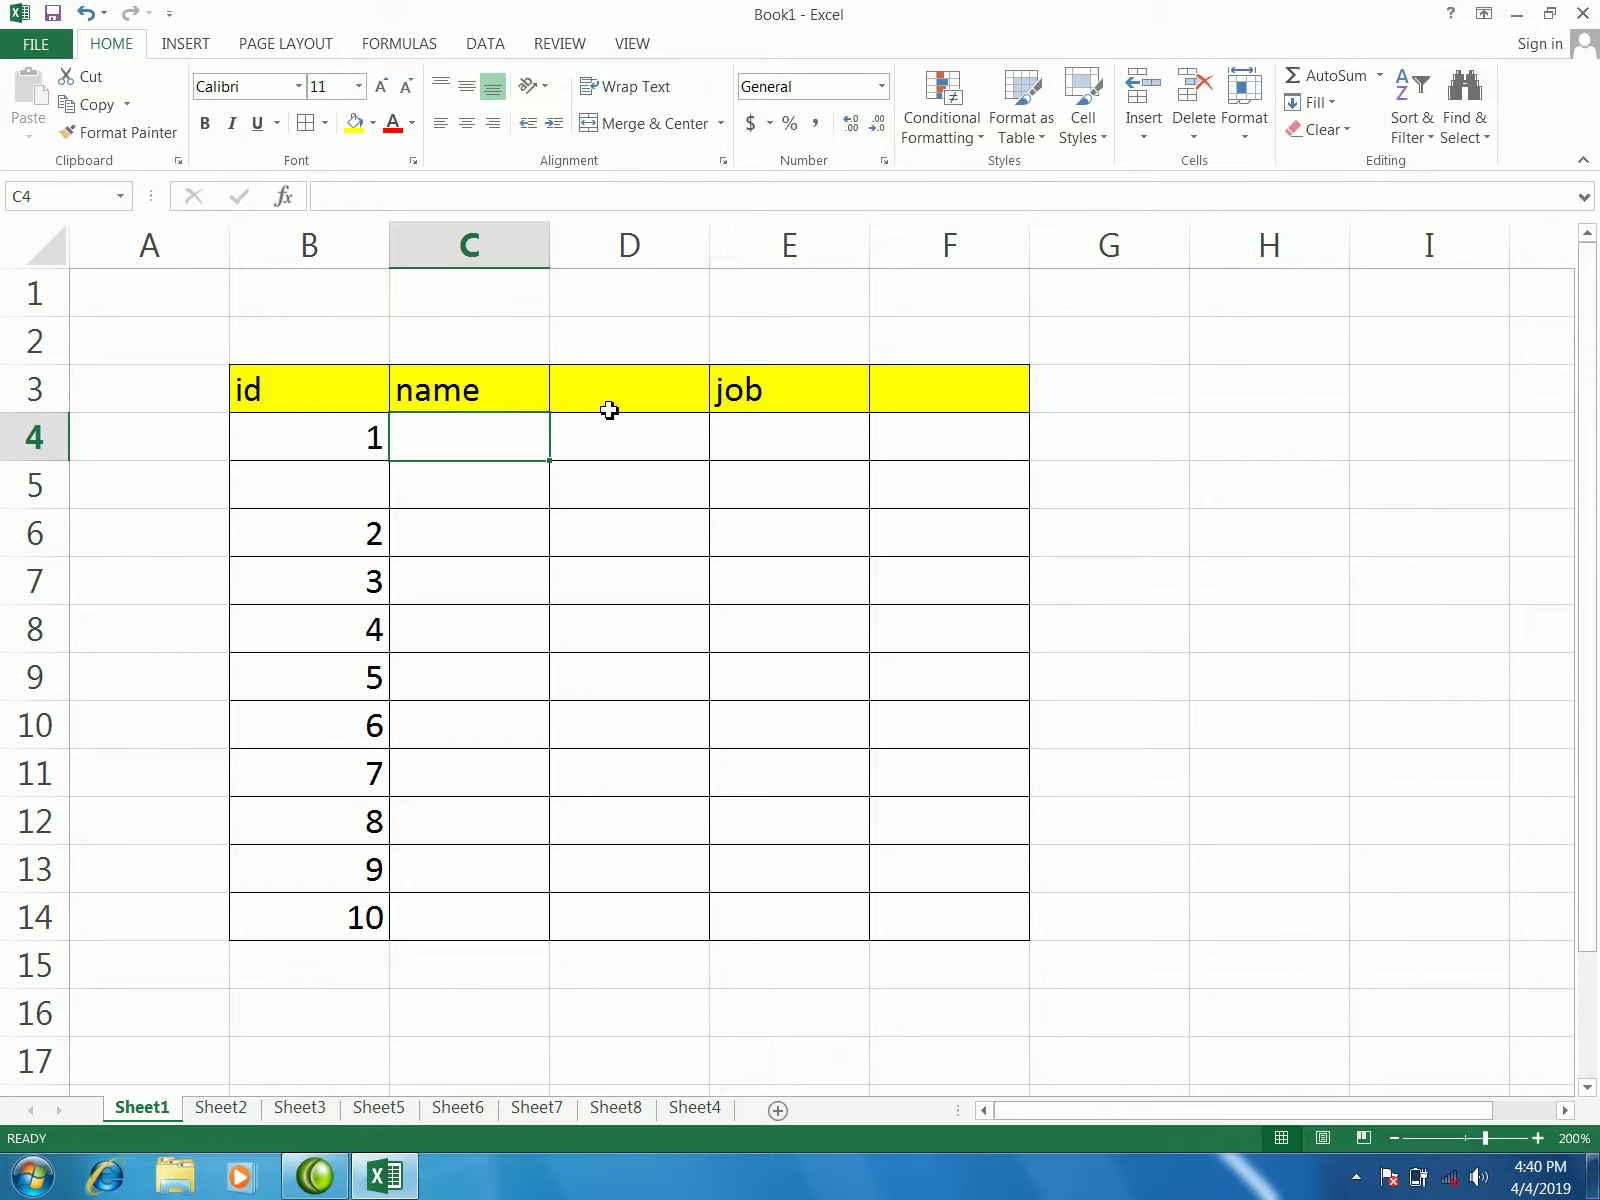
Step: Label the empty header cell D3 with 'B'
left_click_drag(463, 390, 497, 910)
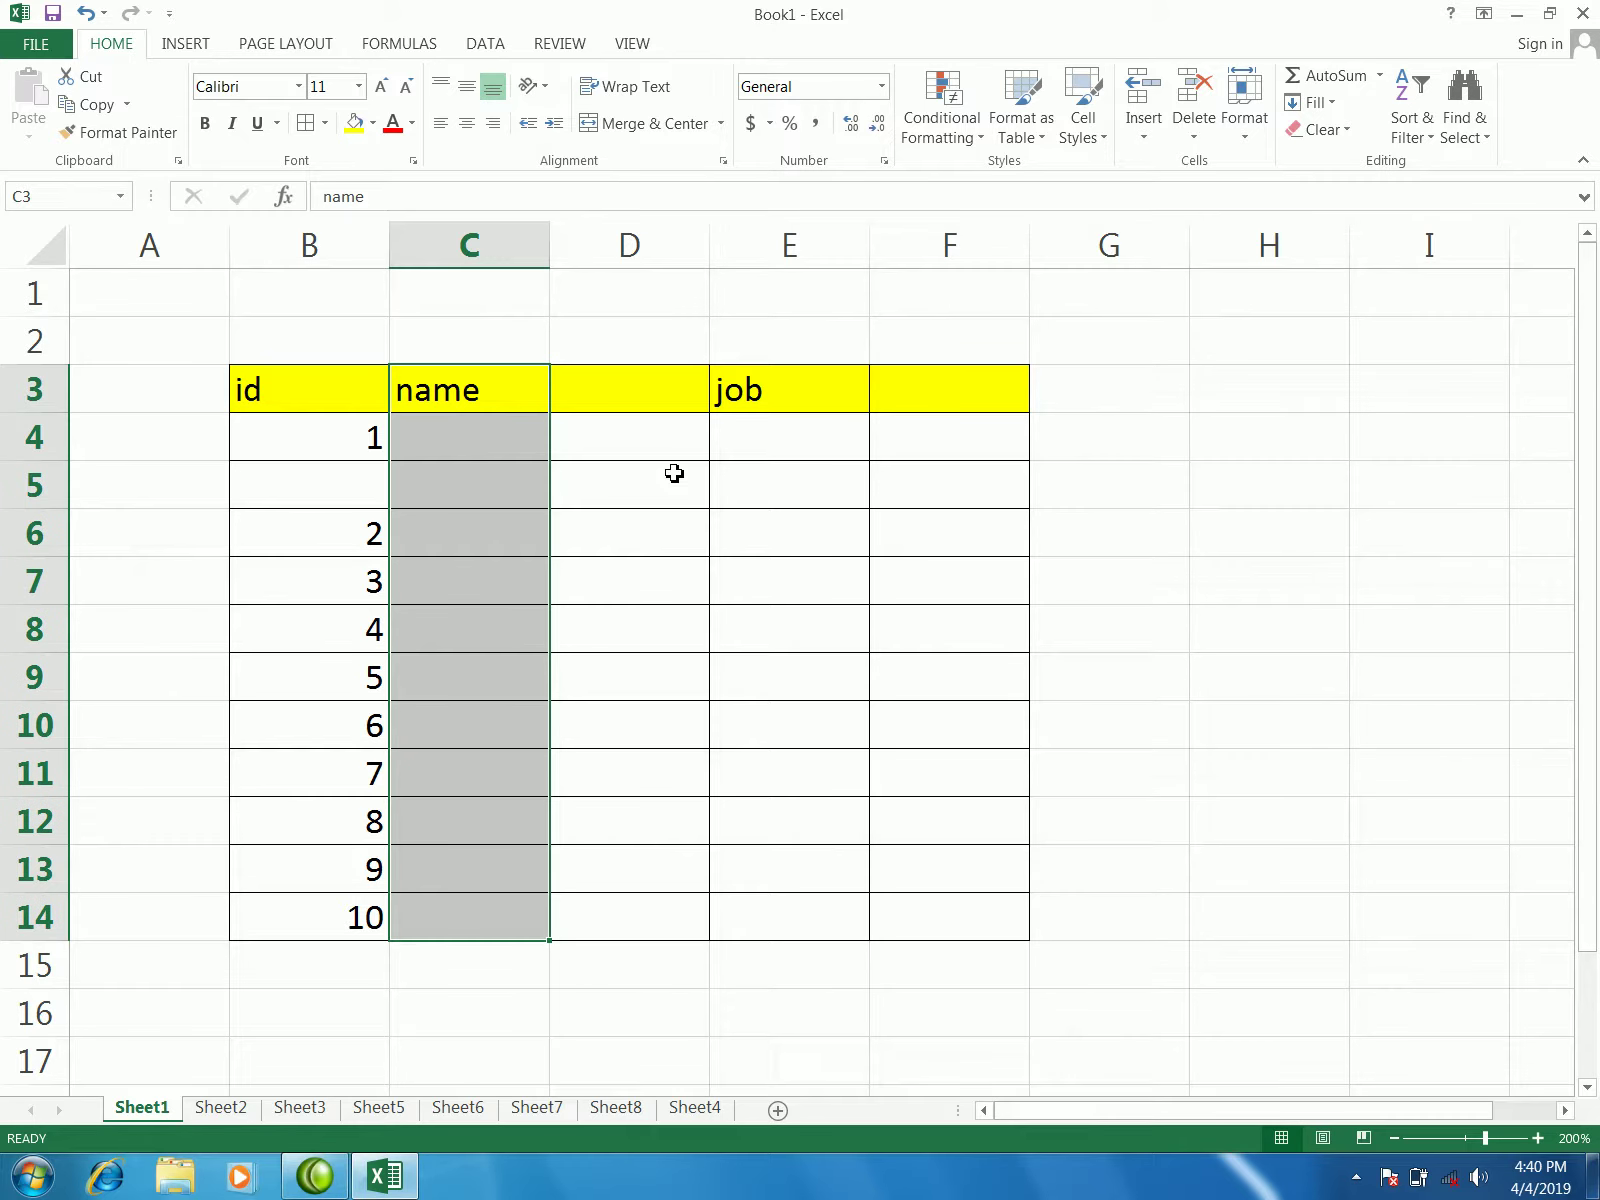
left_click(642, 456)
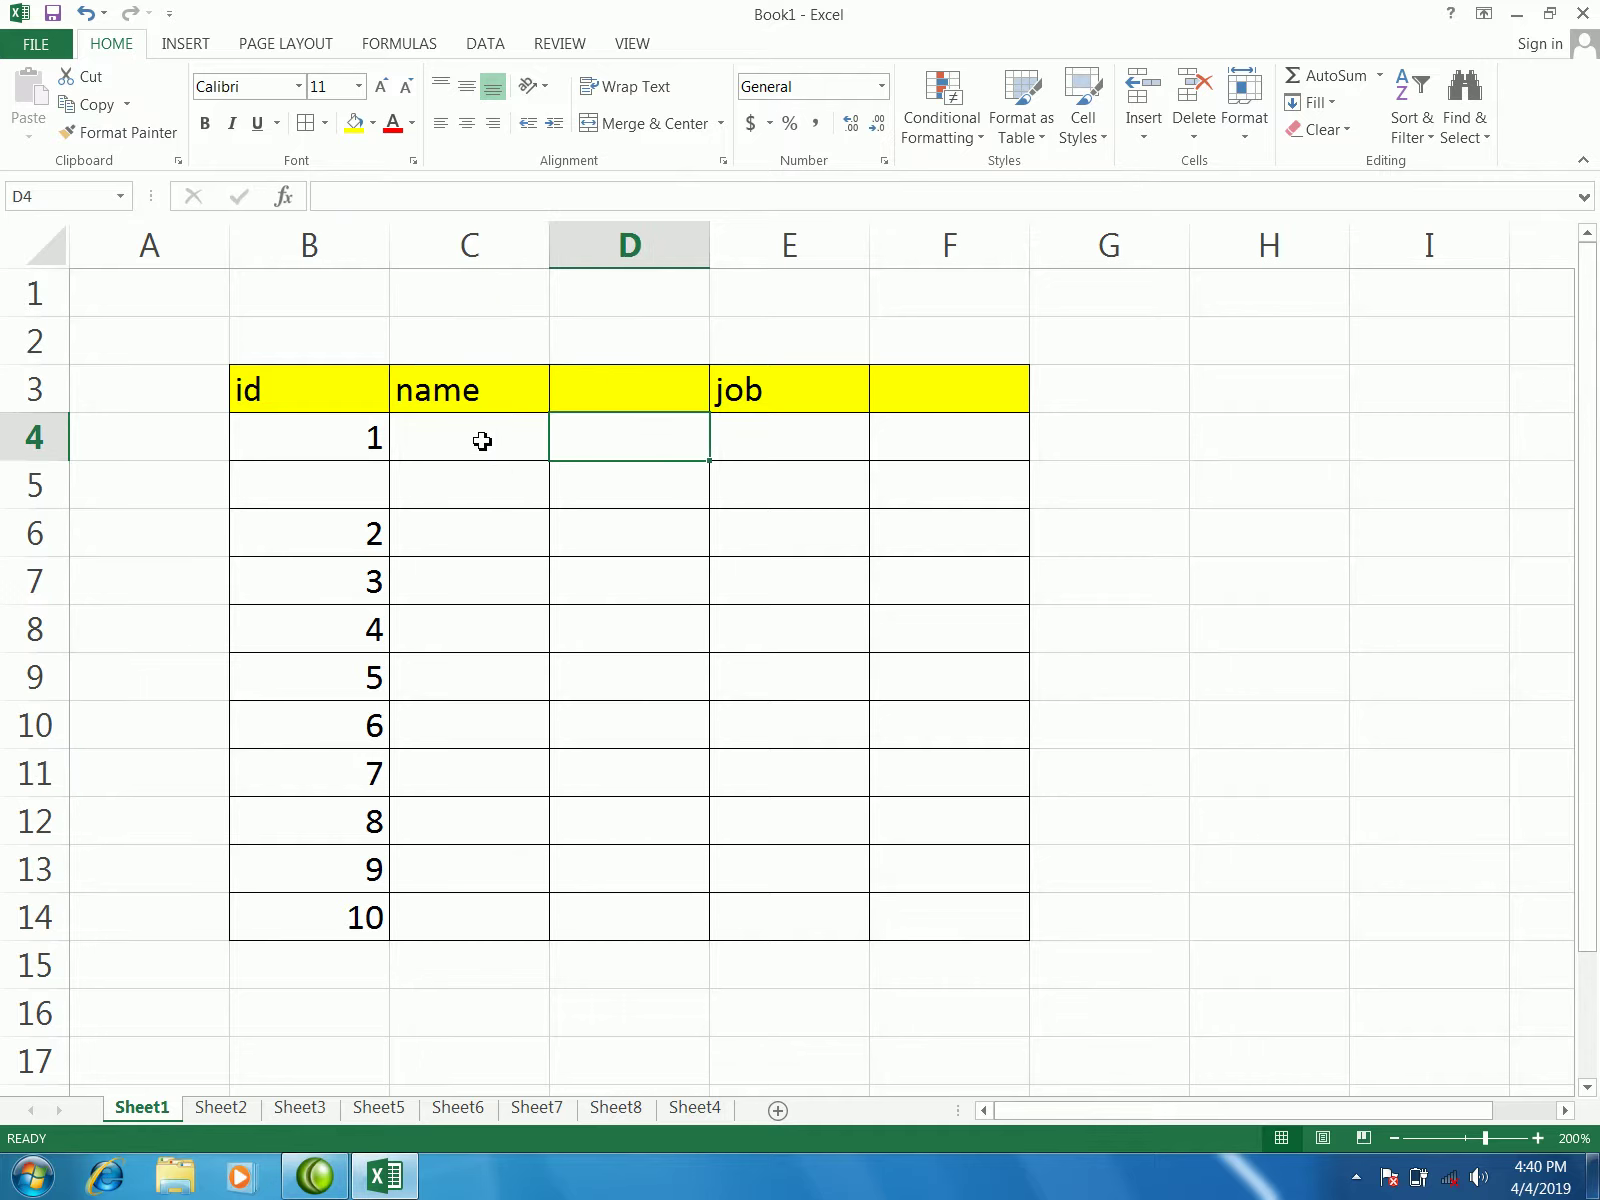
left_click(593, 401)
left_click(528, 396)
left_click(664, 400)
type("b")
key("BackSpace")
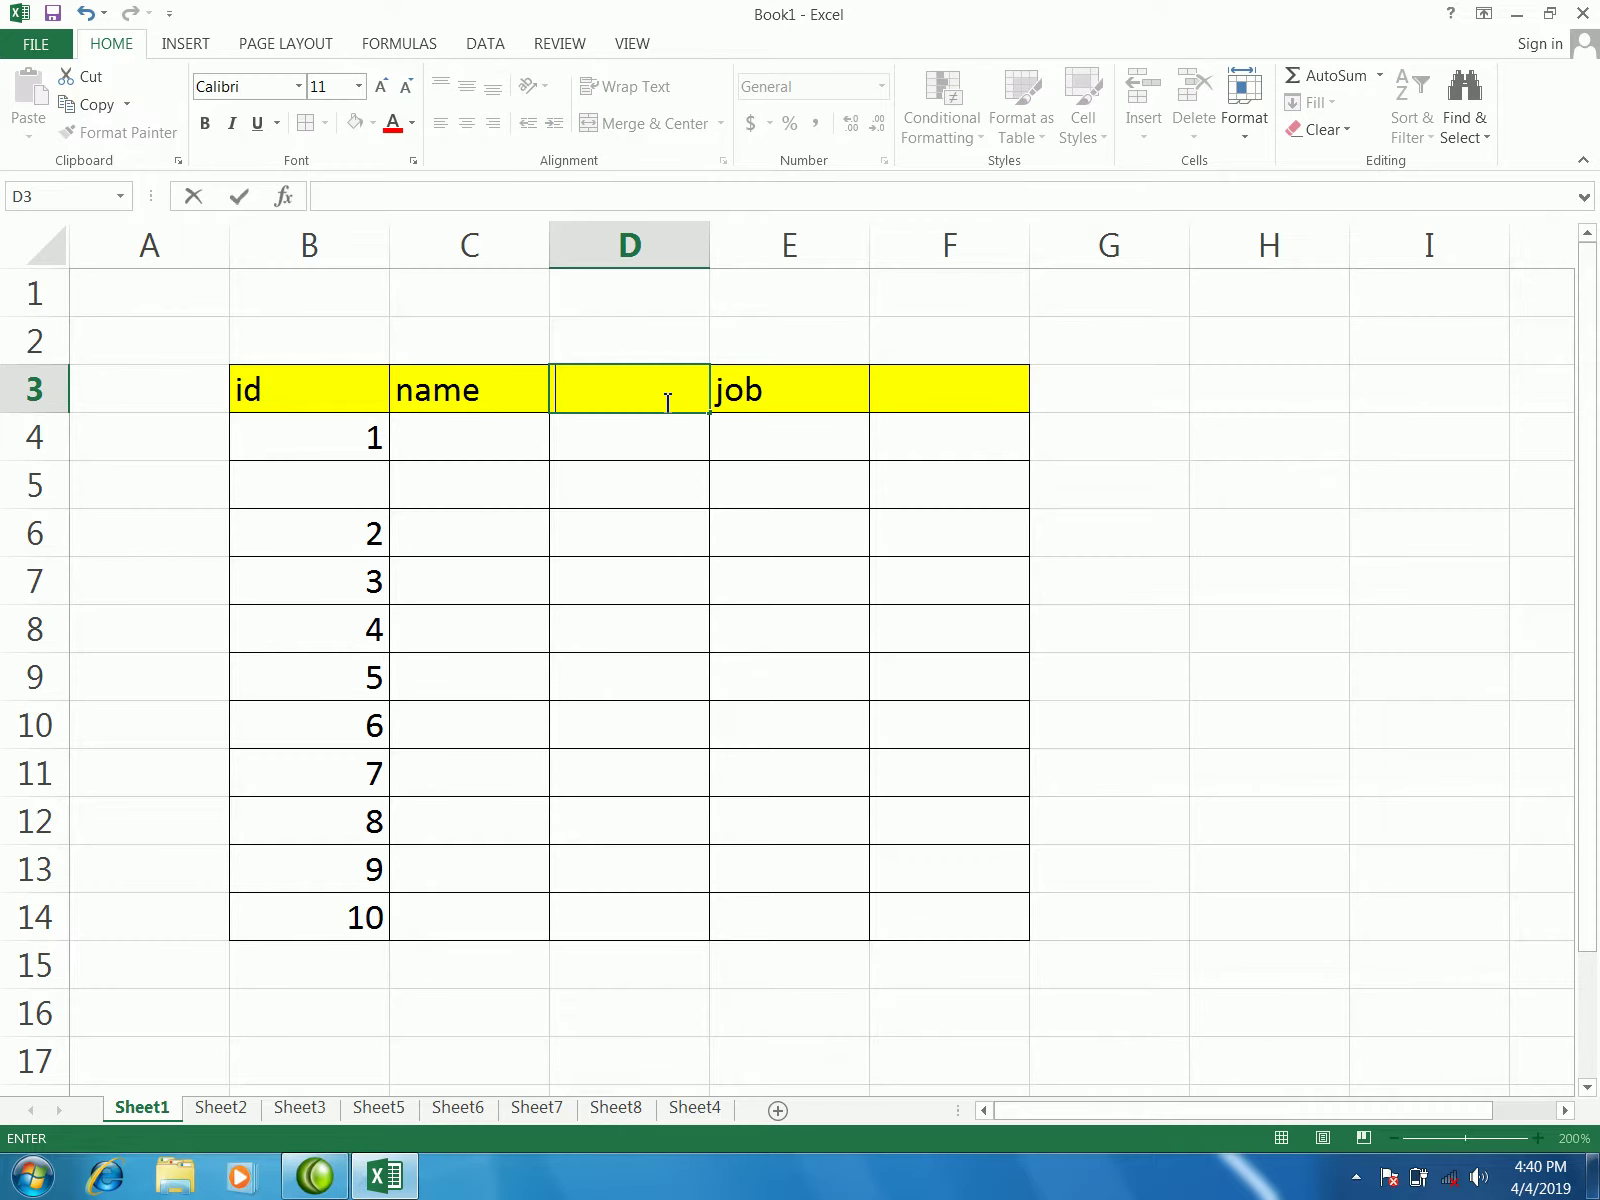
type("B")
key("Return")
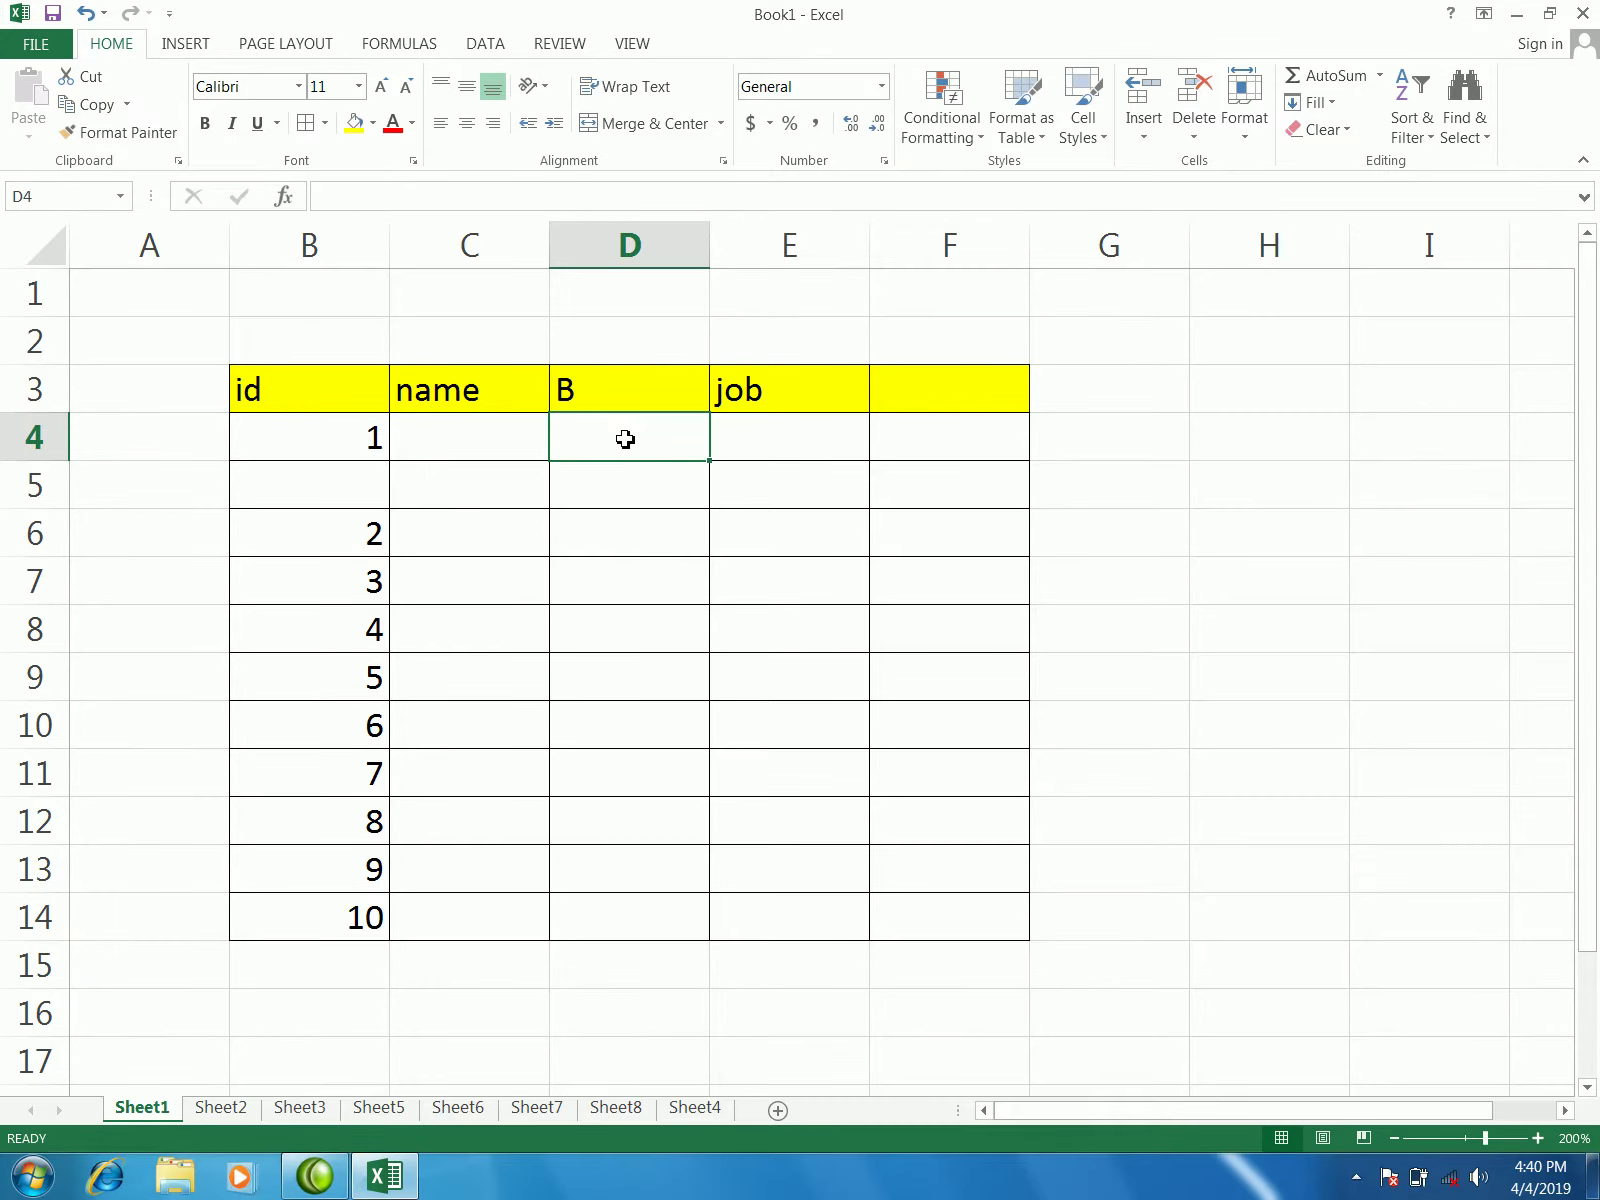
Step: Enter 10000 in D4 and fill it down through D14
type("10000")
key("Return")
left_click_drag(643, 439, 662, 930)
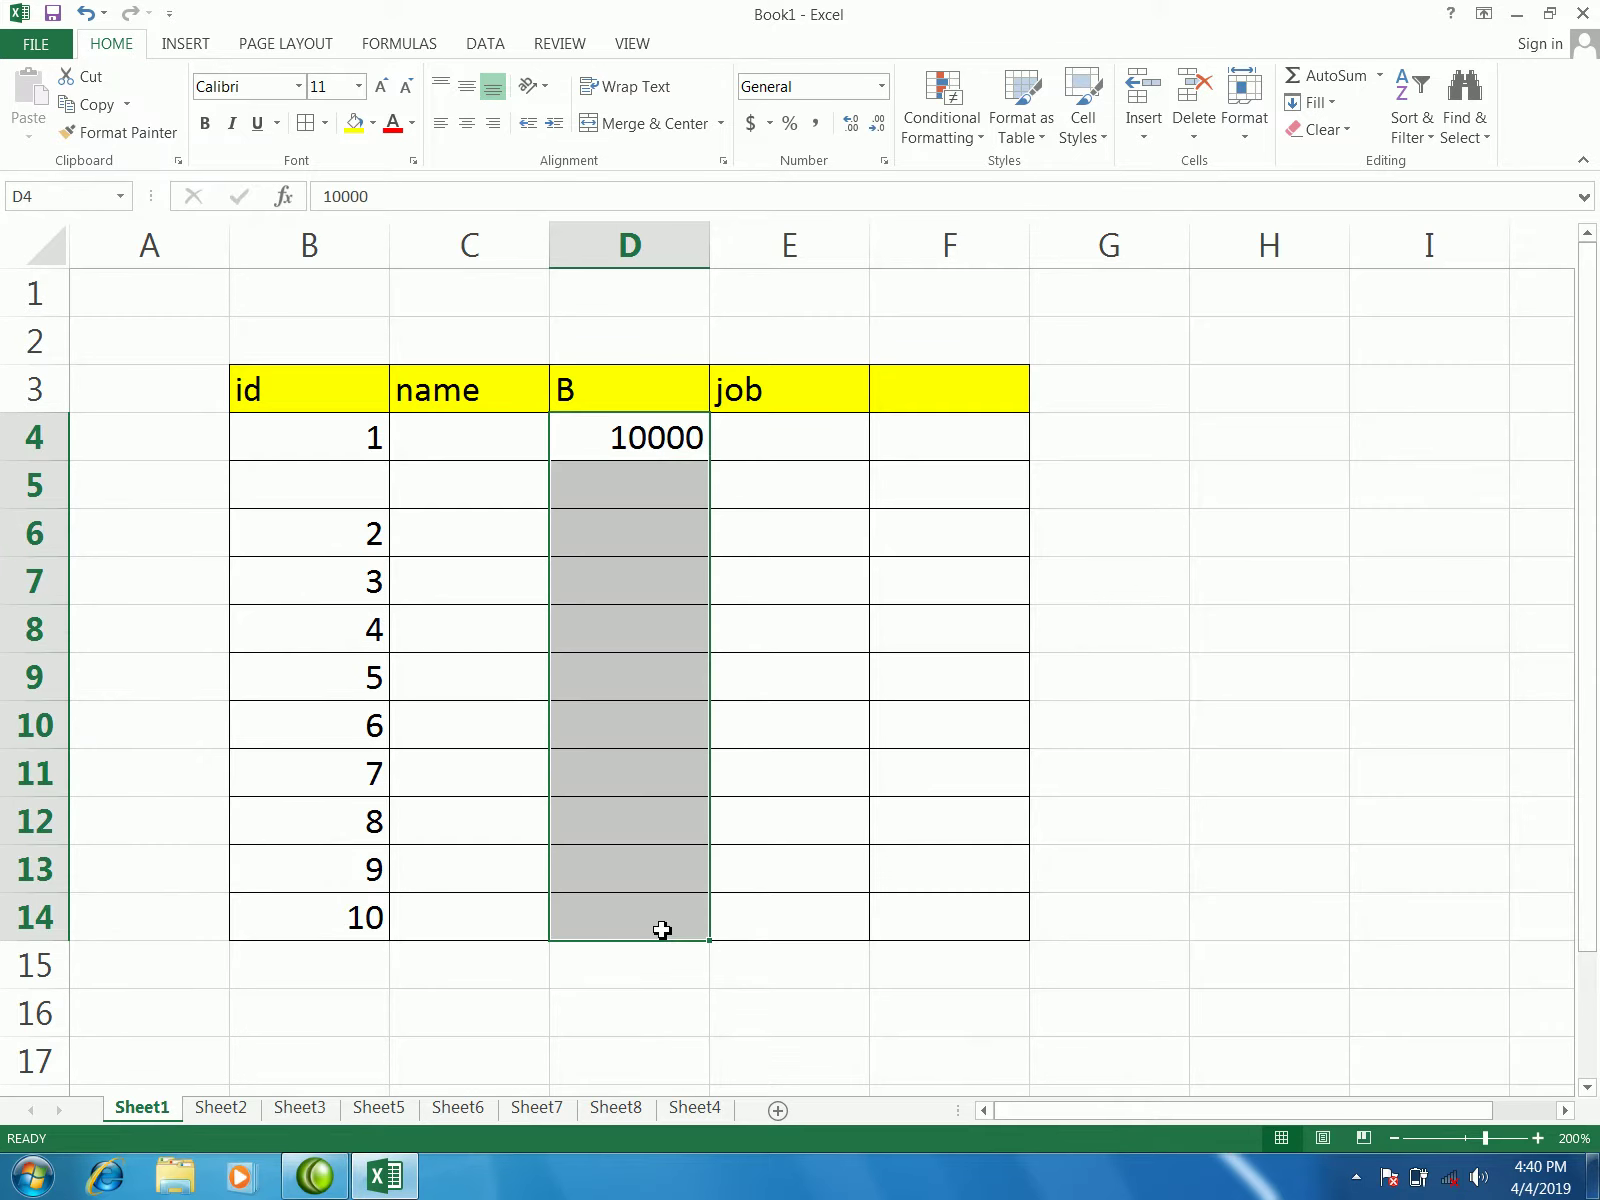
key("ctrl+d")
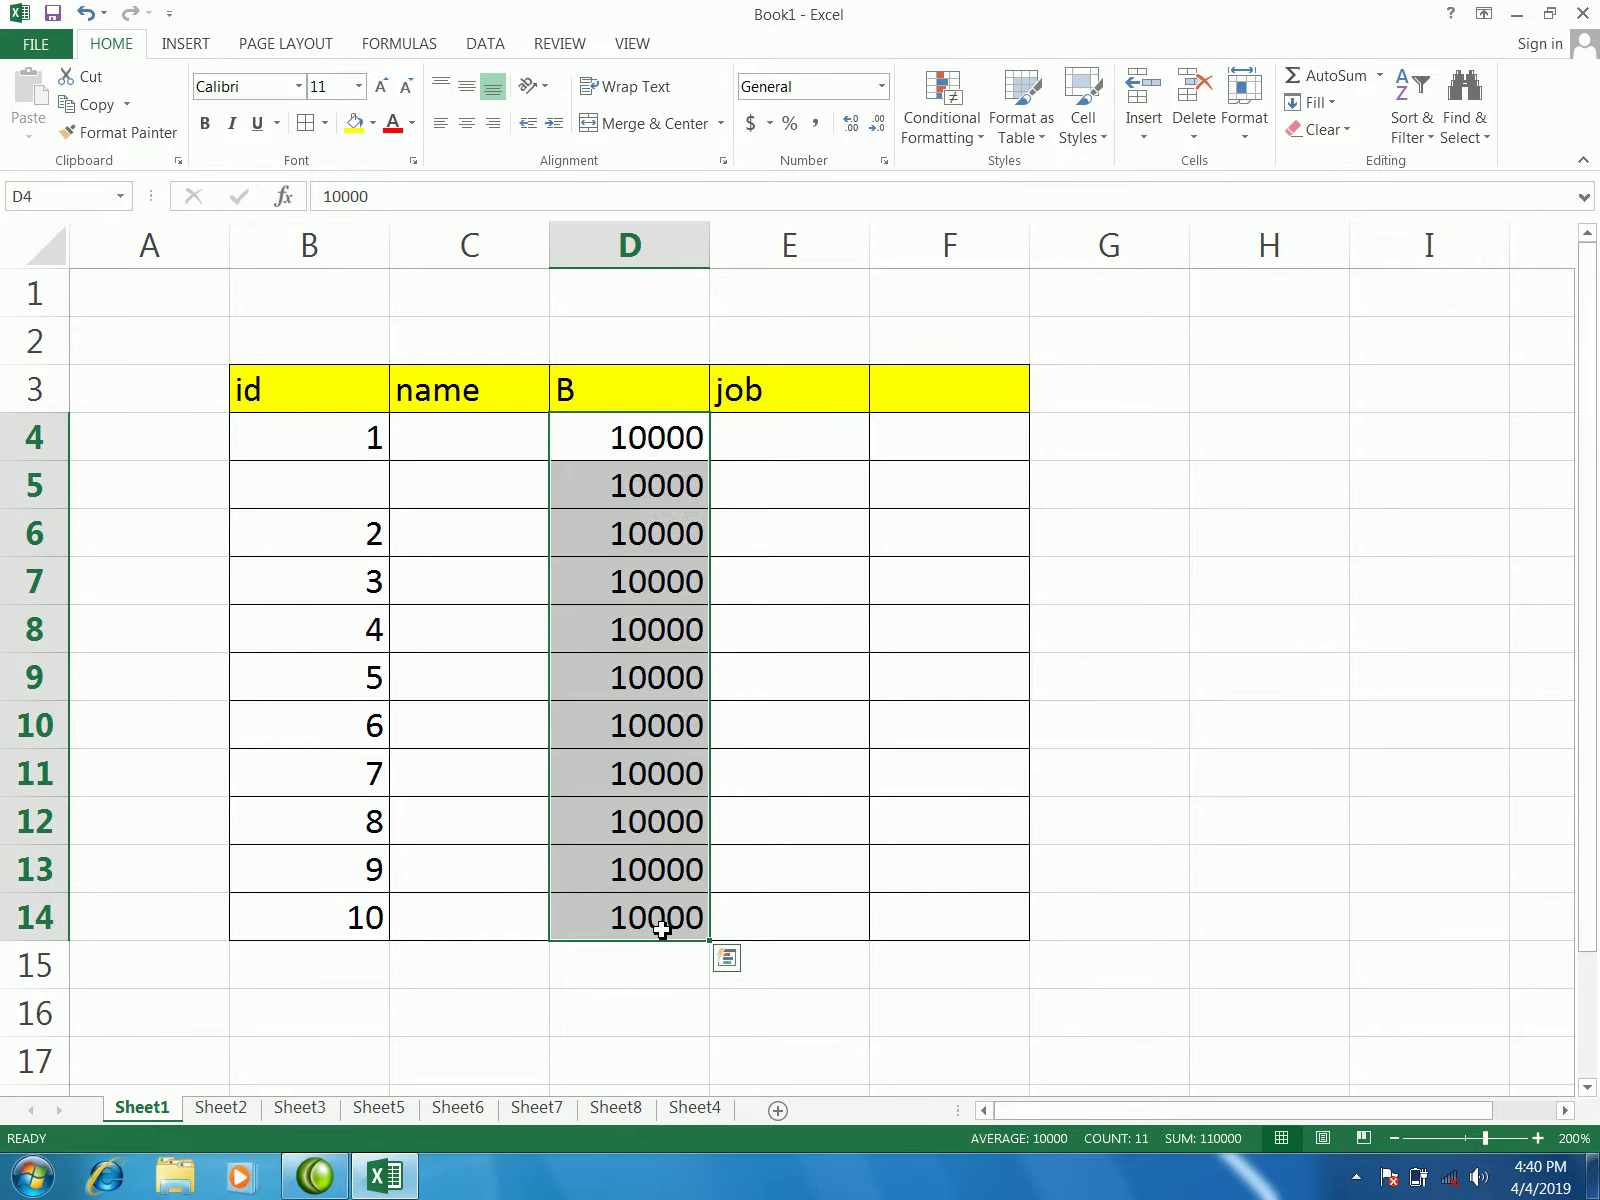
left_click(755, 728)
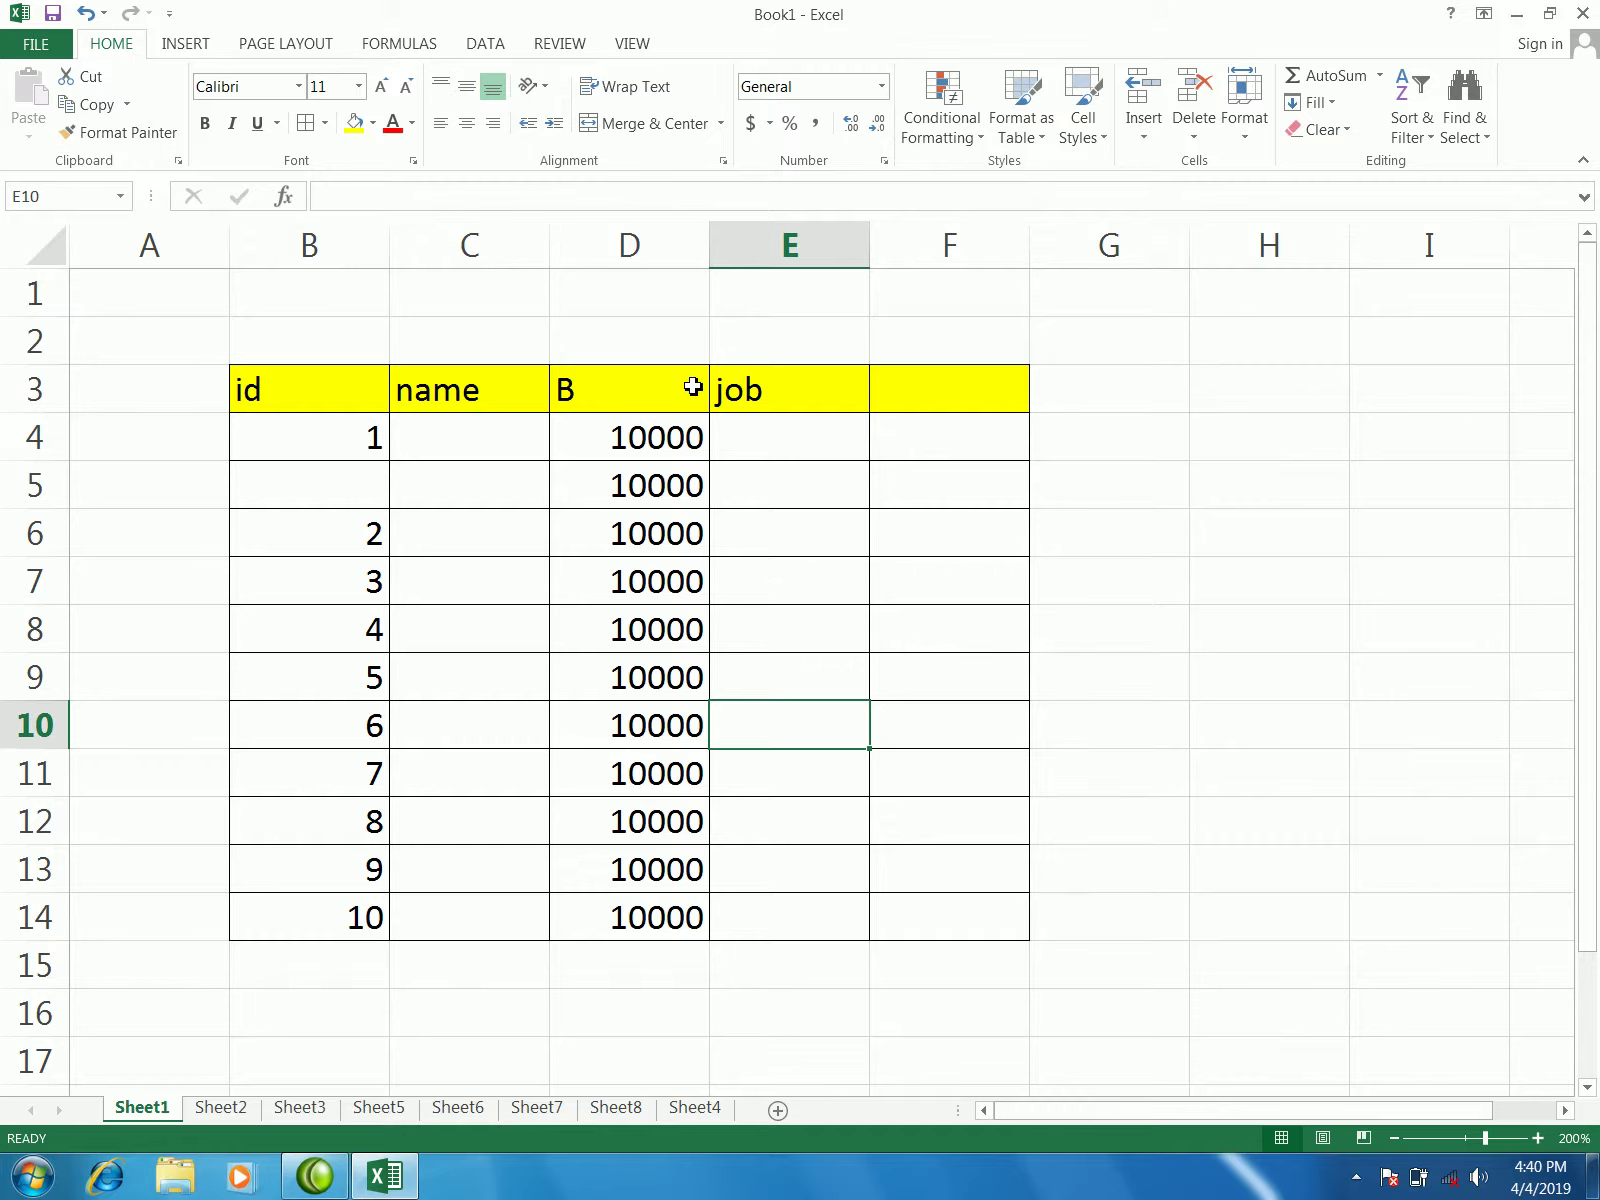
Step: Hide column D via the Format menu, then unhide it from the column boundary
left_click(656, 257)
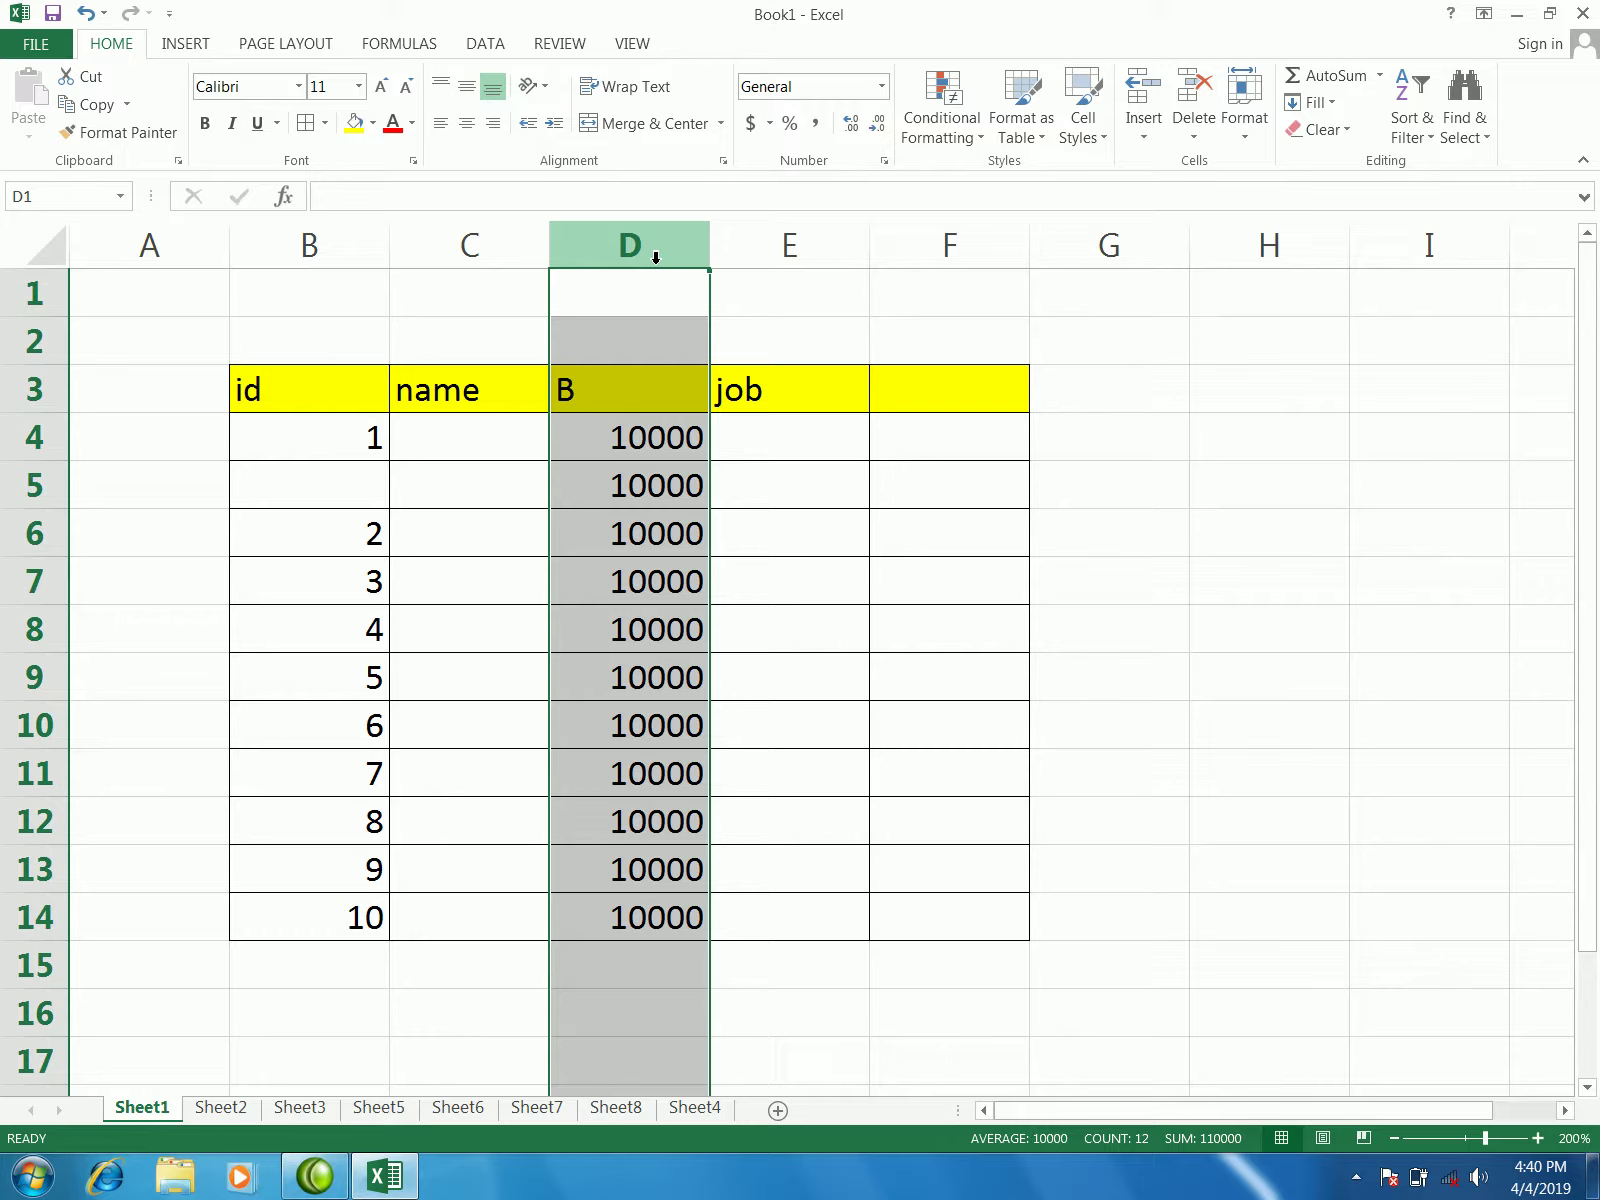
left_click(1245, 130)
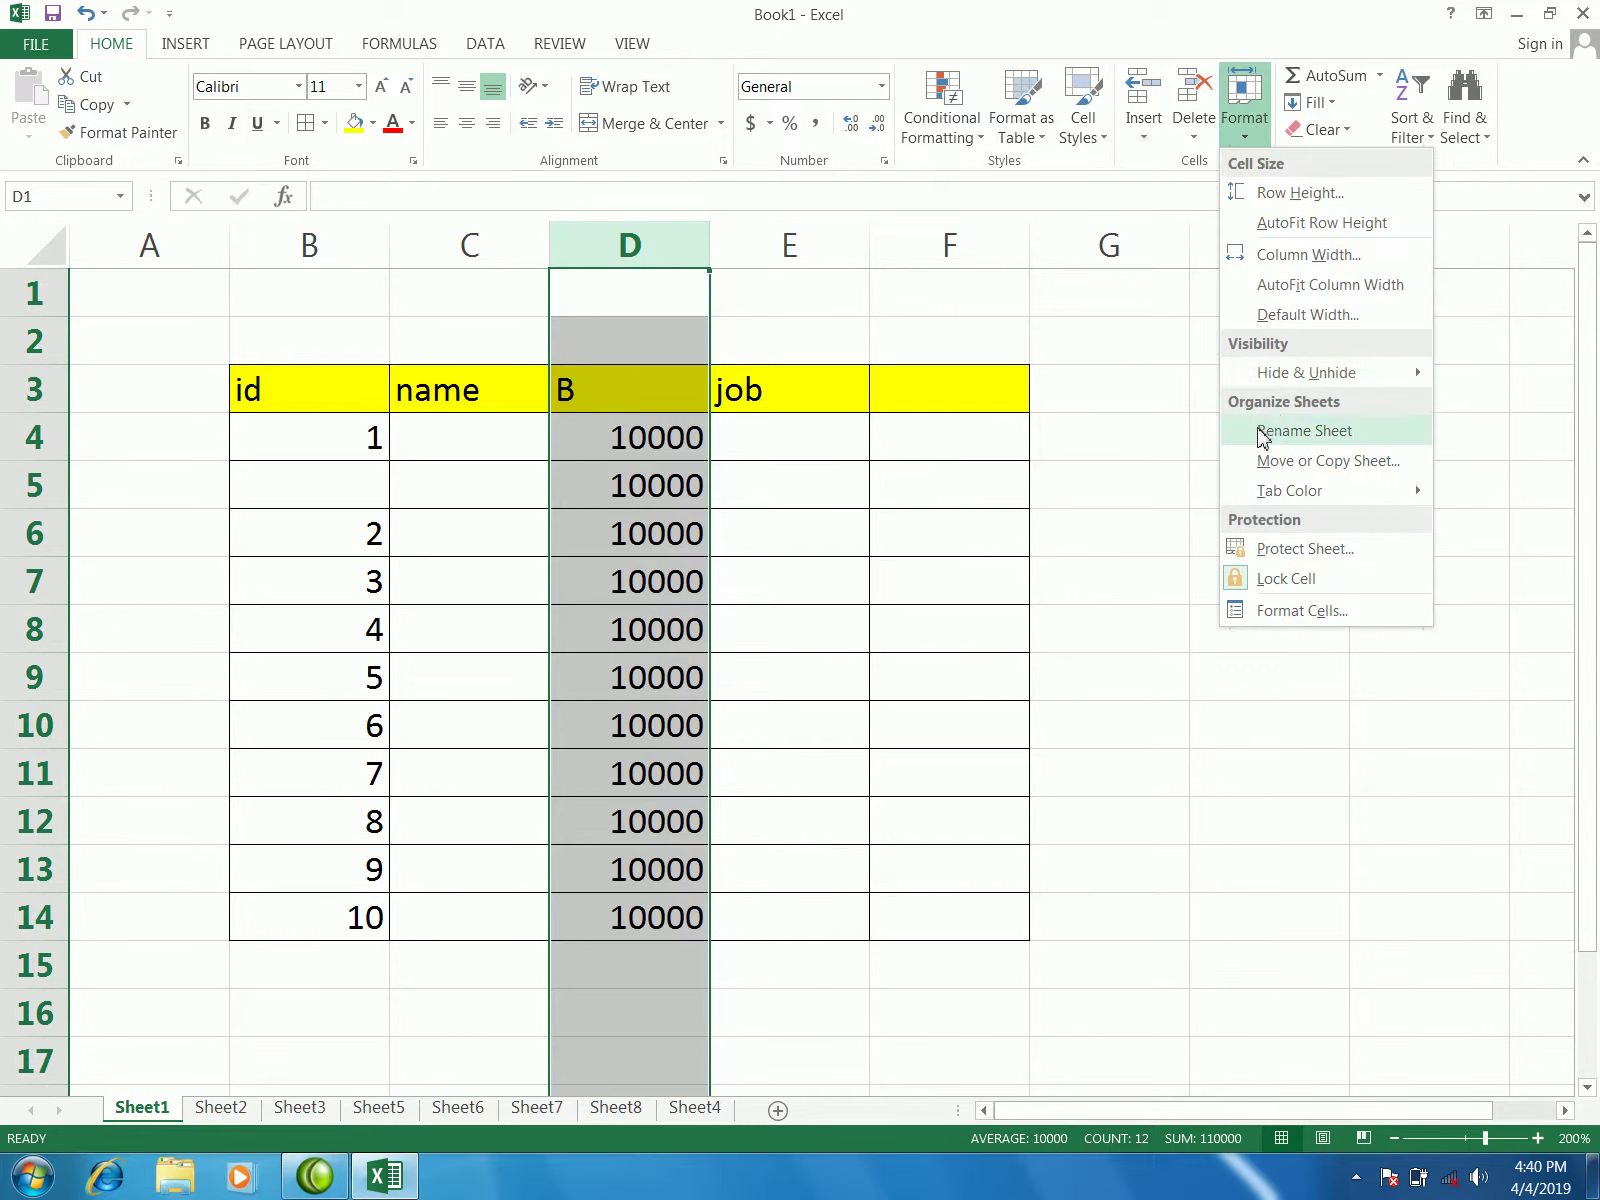
mouse_move(1306, 372)
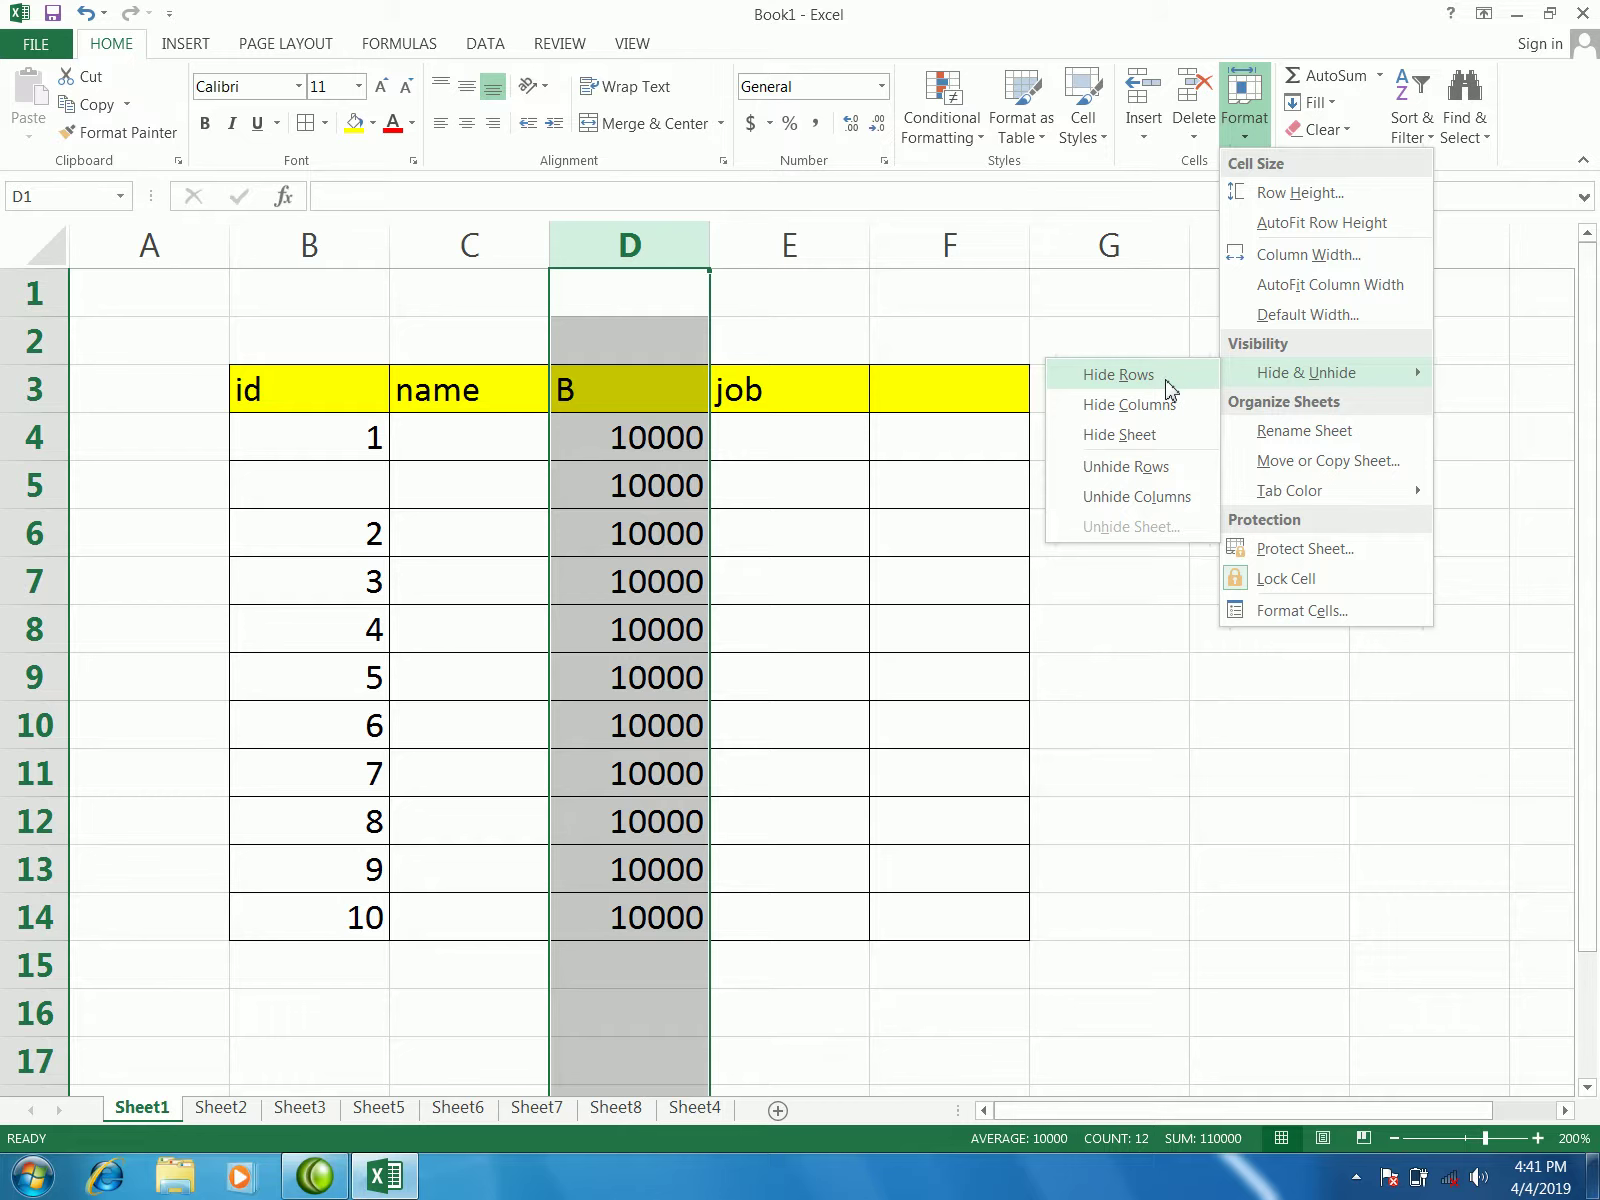
left_click(1125, 404)
left_click(1025, 427)
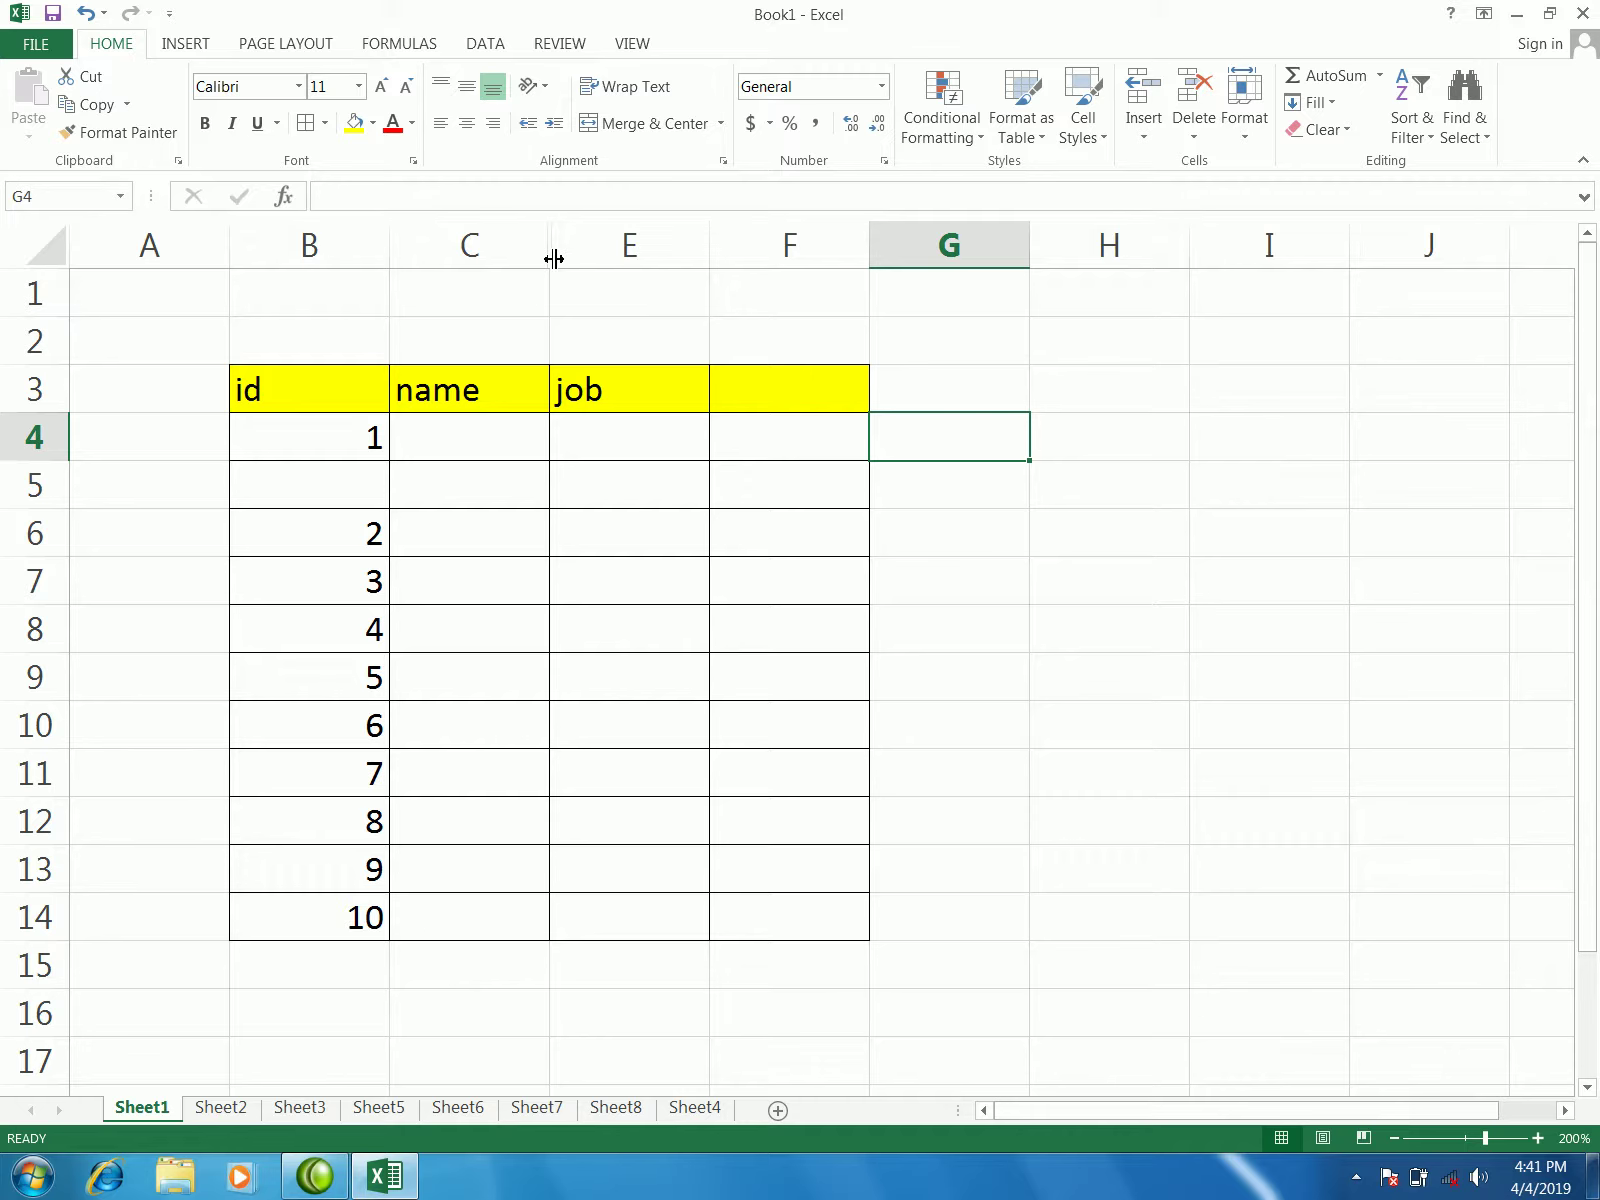
right_click(554, 259)
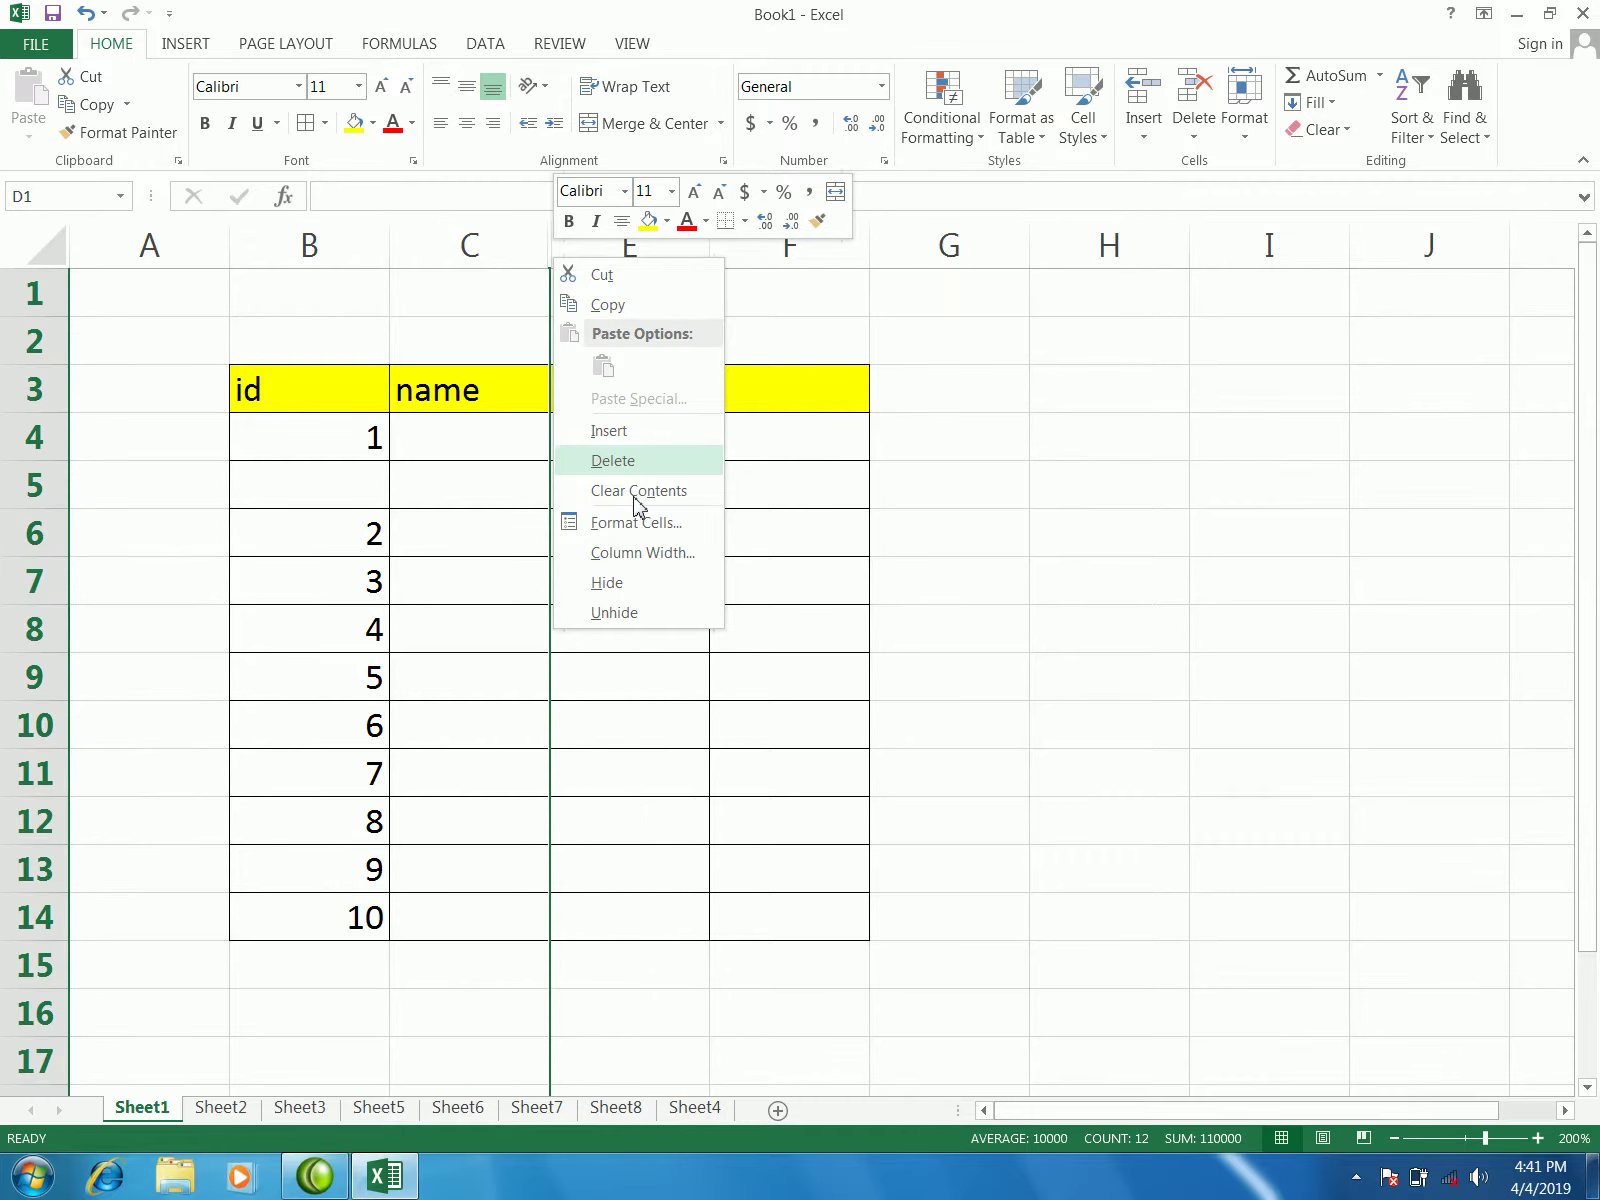
left_click(660, 613)
left_click(738, 467)
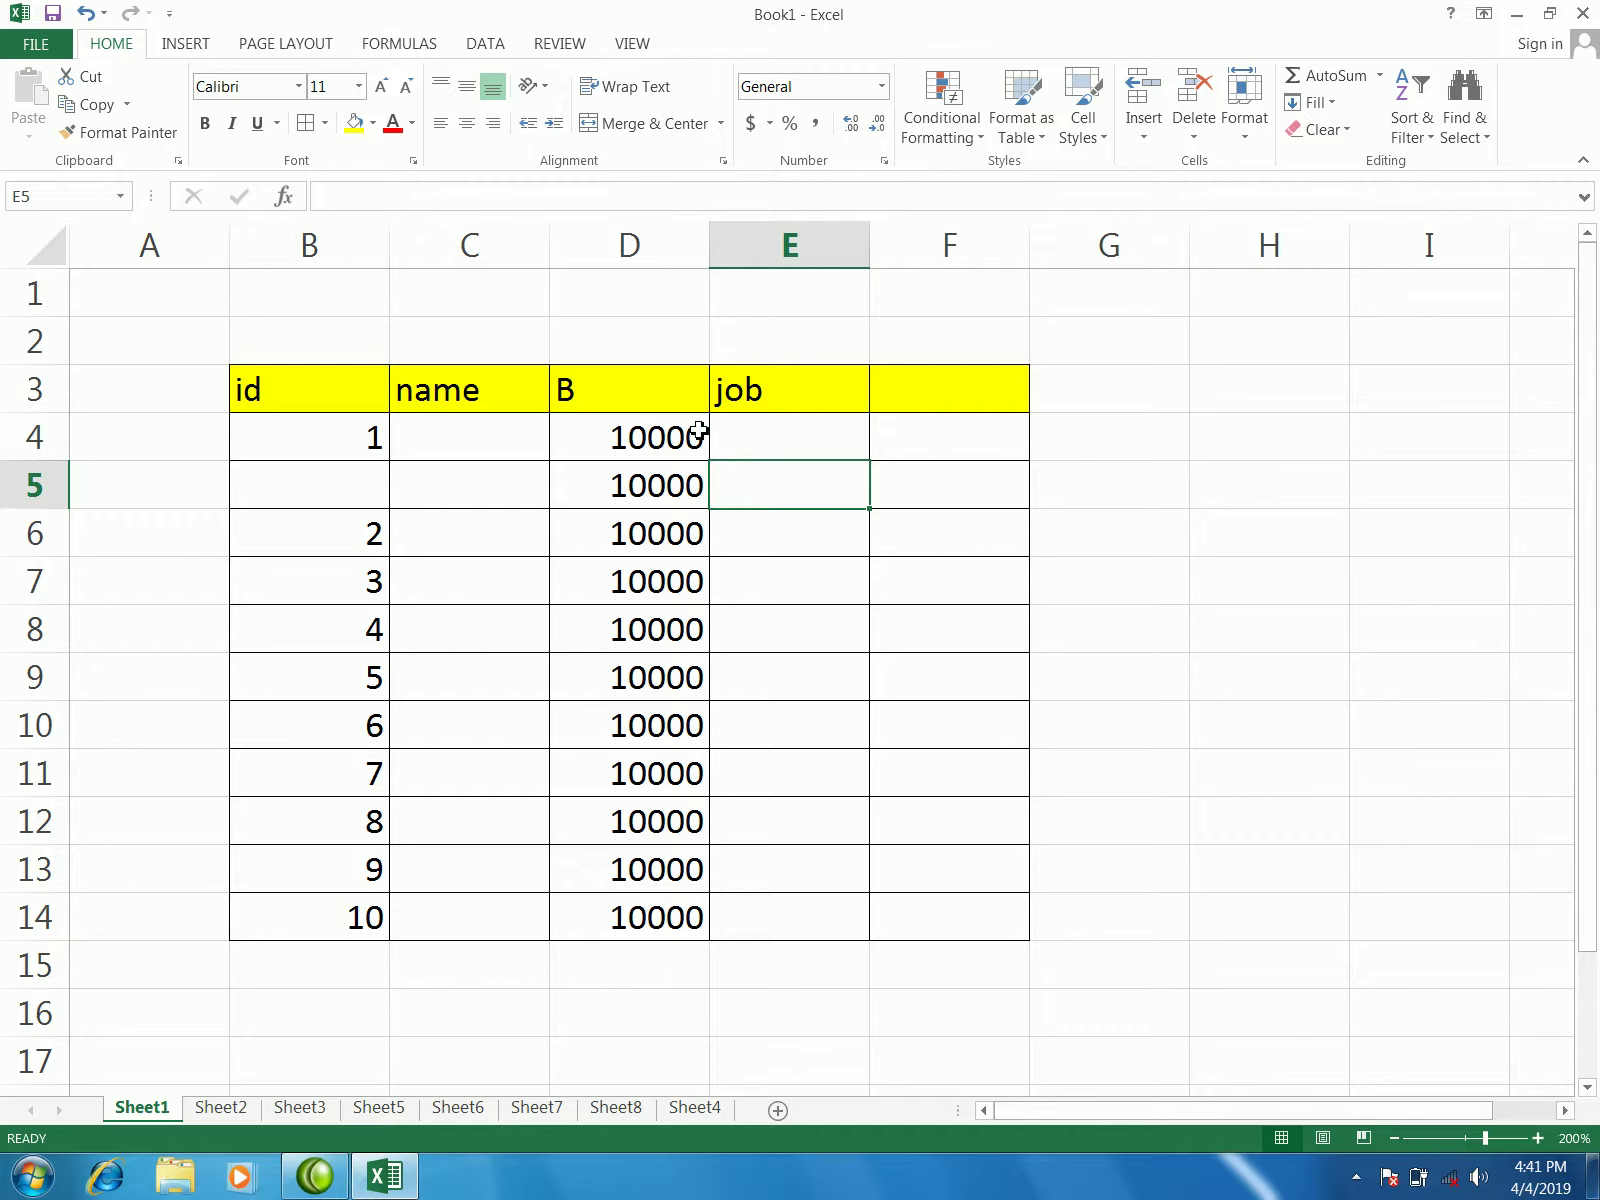
Step: Hide column D again from its context menu and unhide it once more
left_click(648, 254)
right_click(648, 254)
left_click(700, 581)
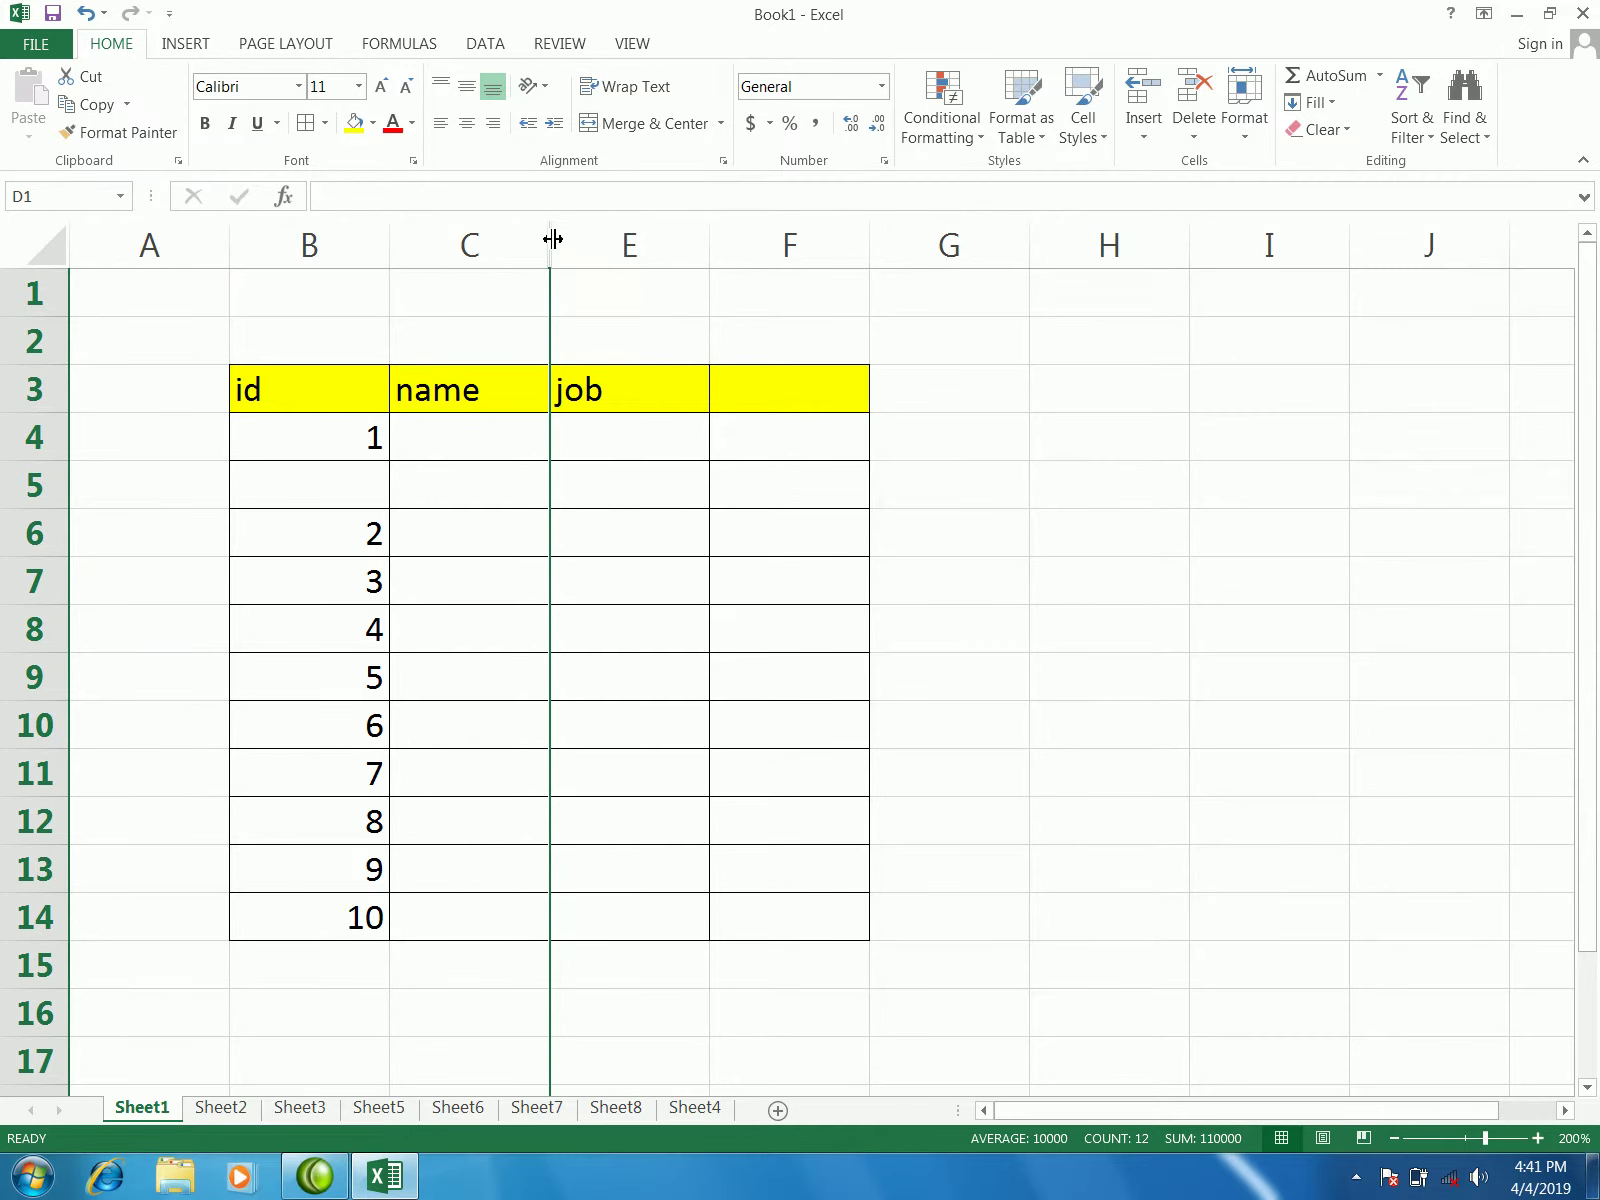
right_click(553, 242)
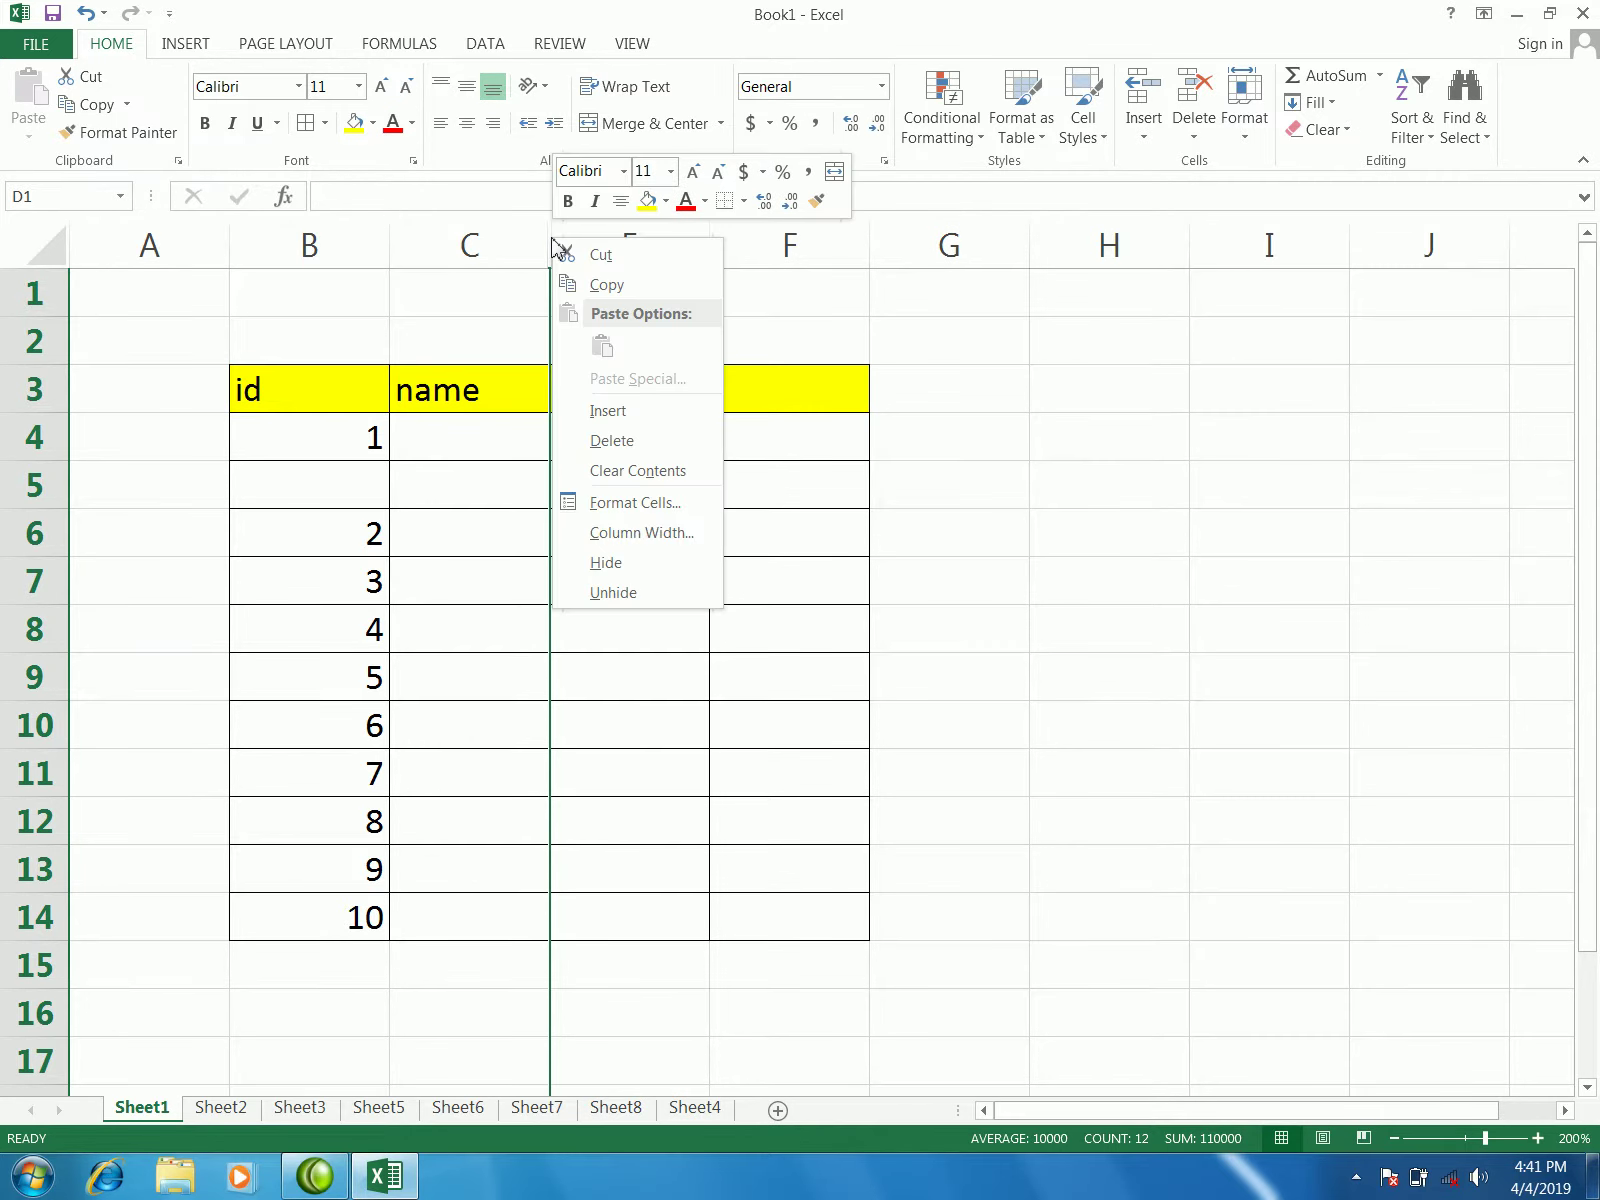
left_click(622, 592)
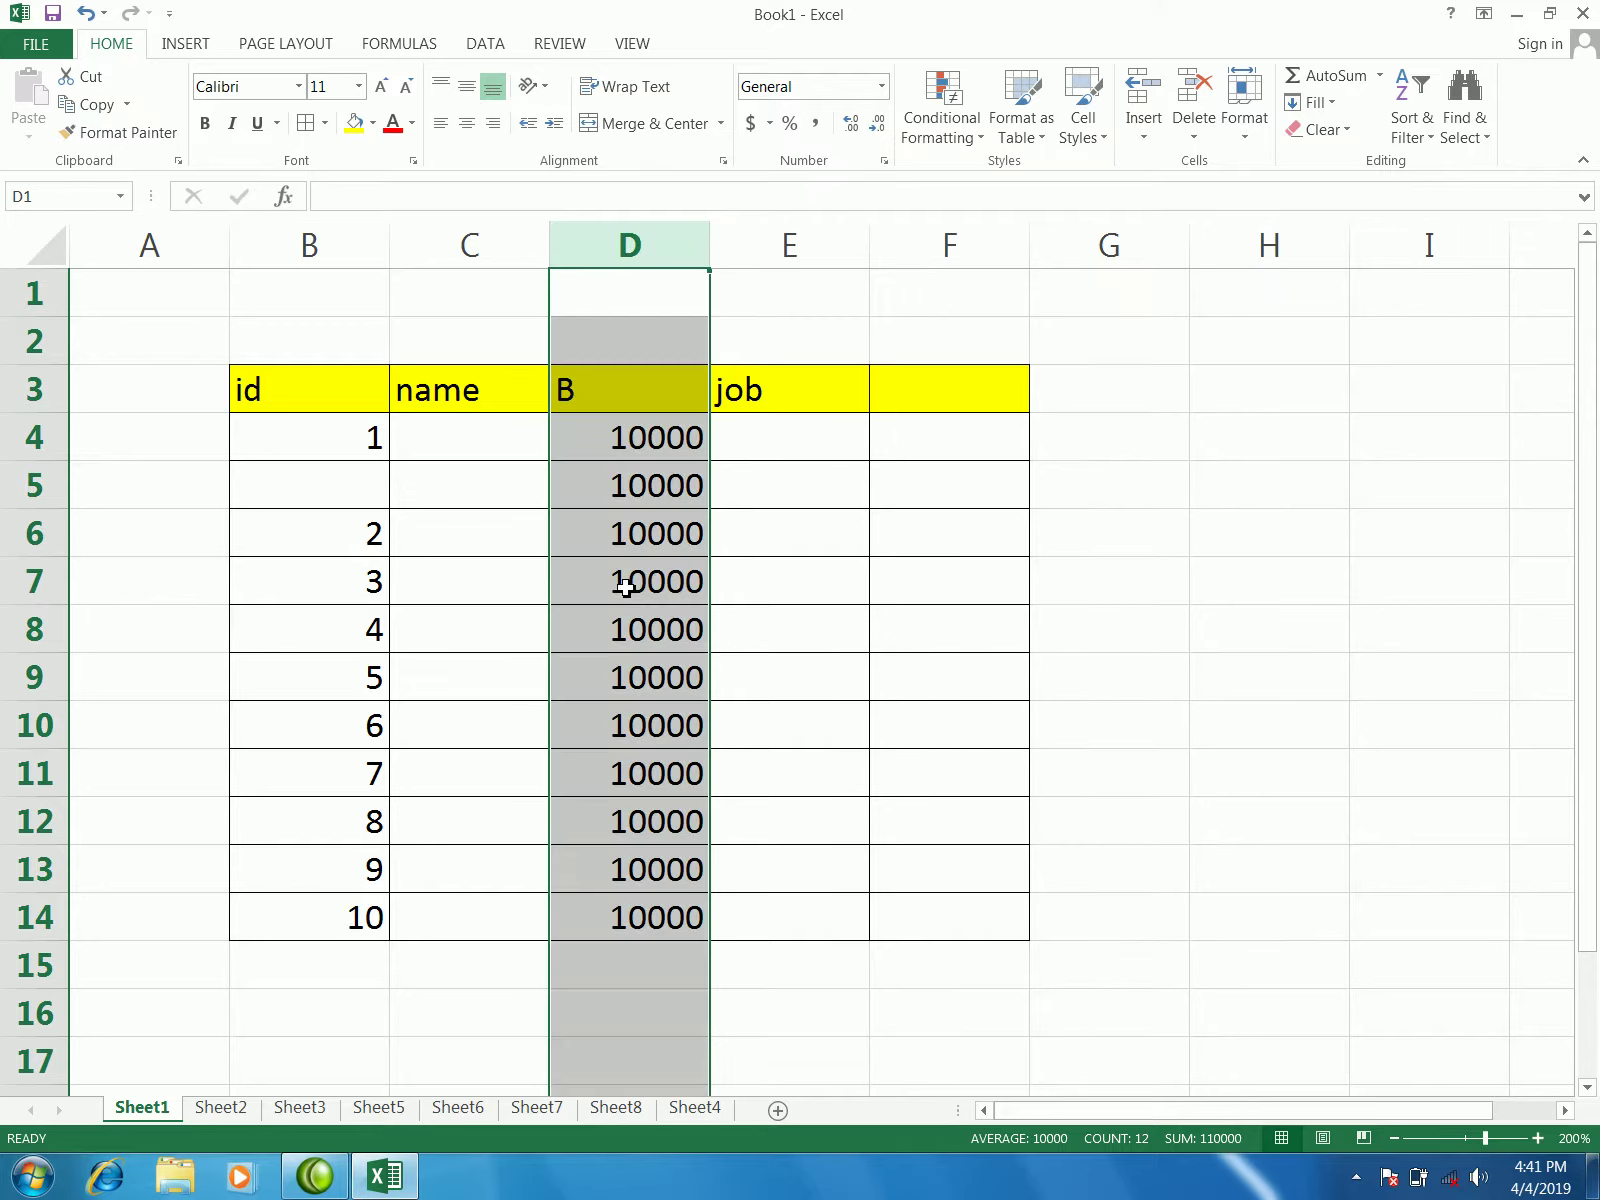
left_click(814, 536)
left_click(789, 249)
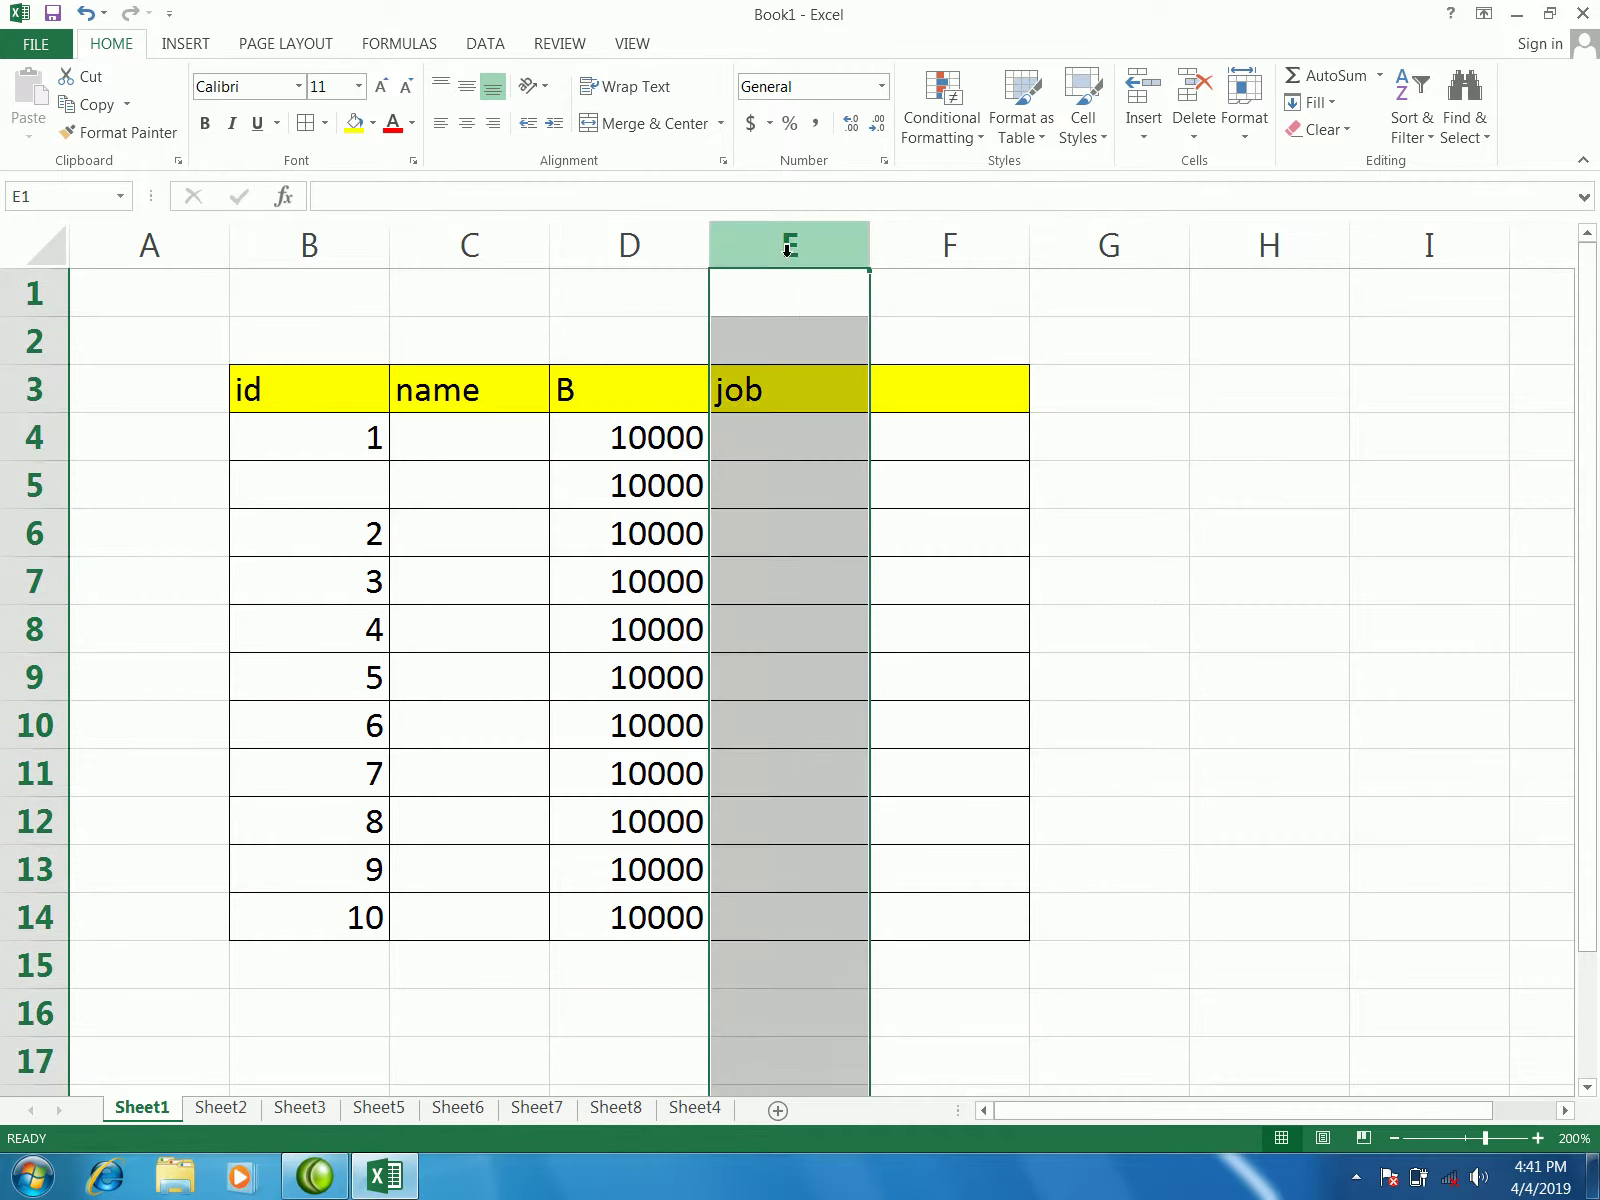
left_click(1256, 146)
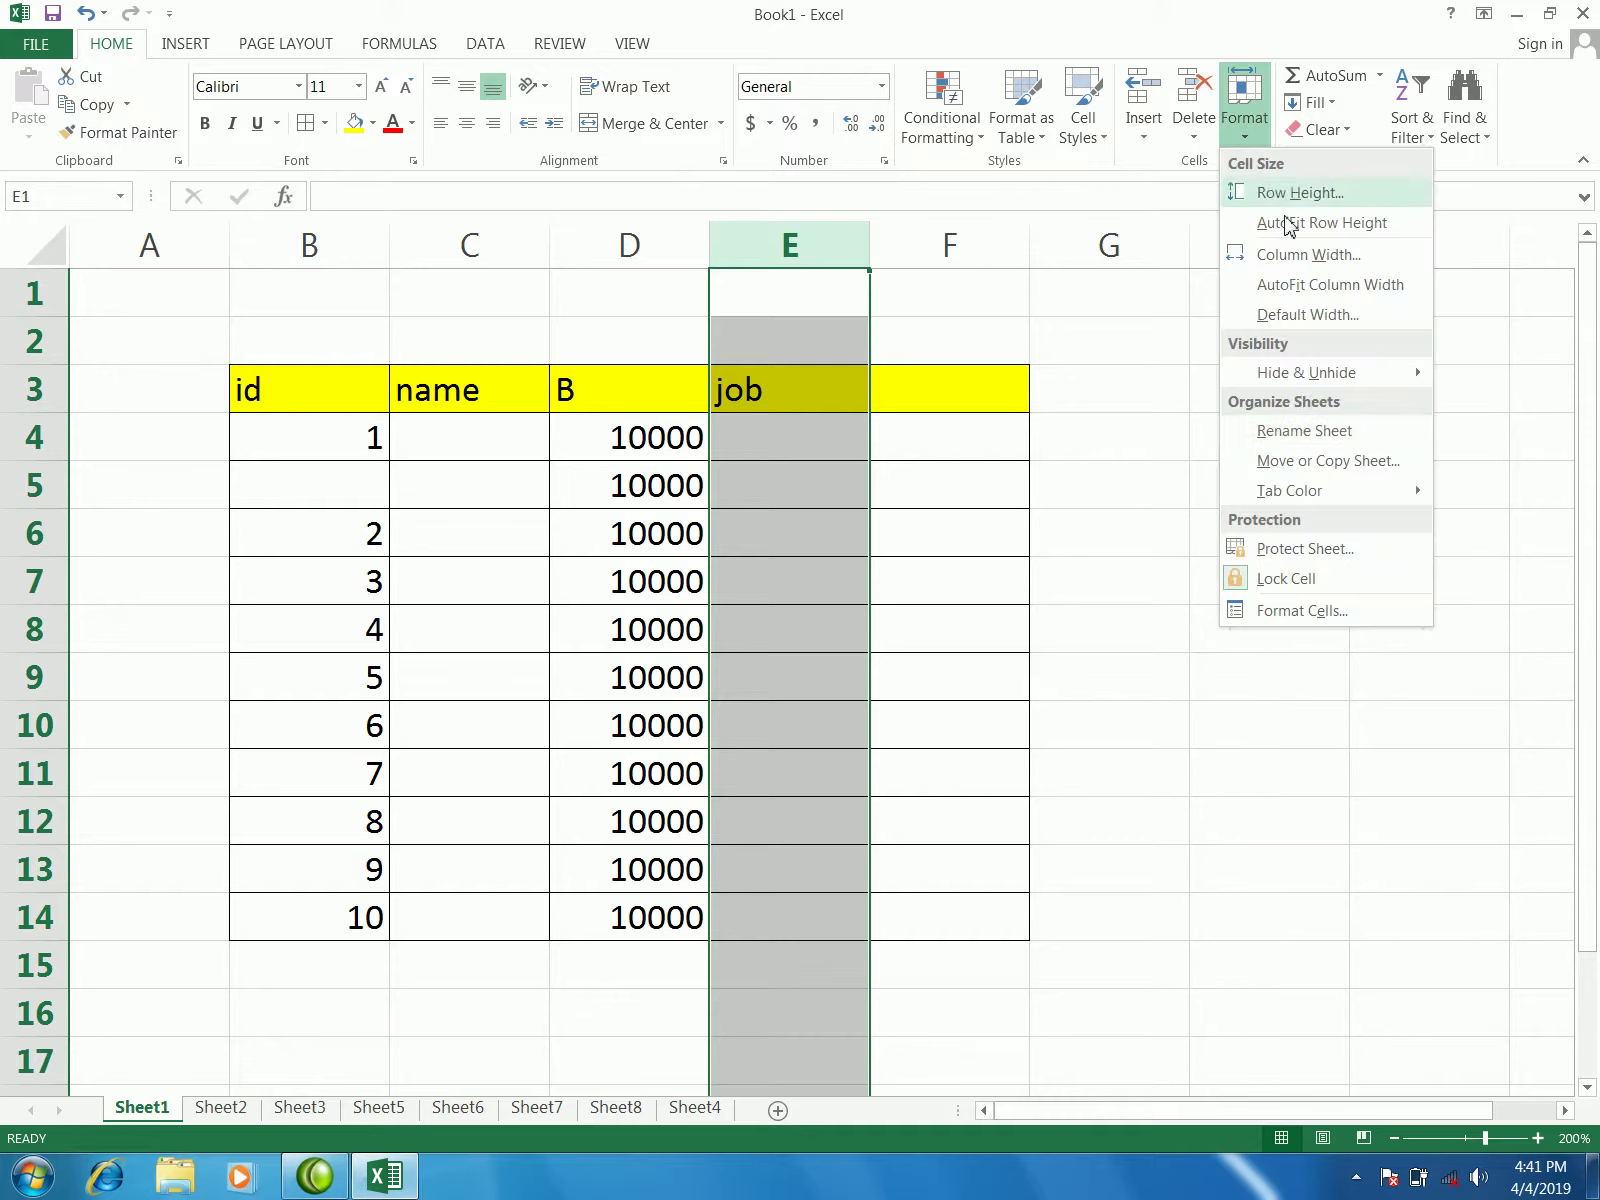
mouse_move(1306, 372)
left_click(1184, 410)
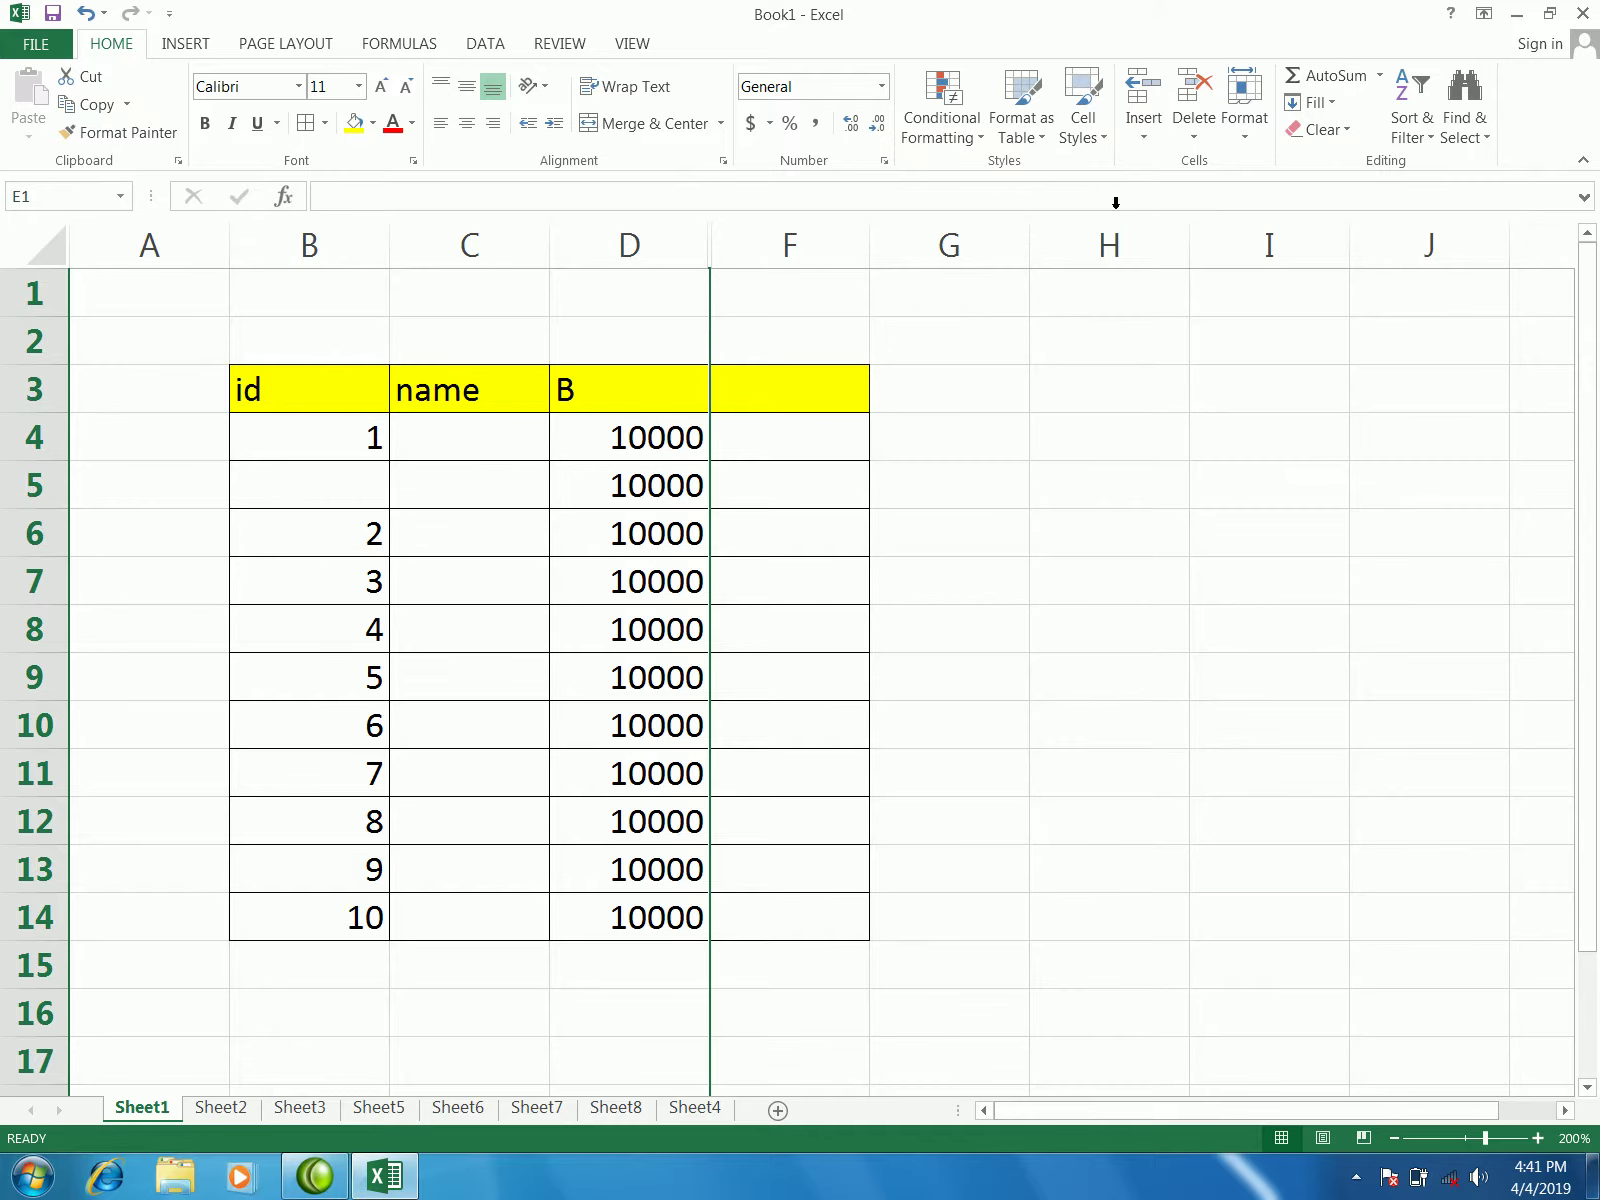
left_click(1245, 147)
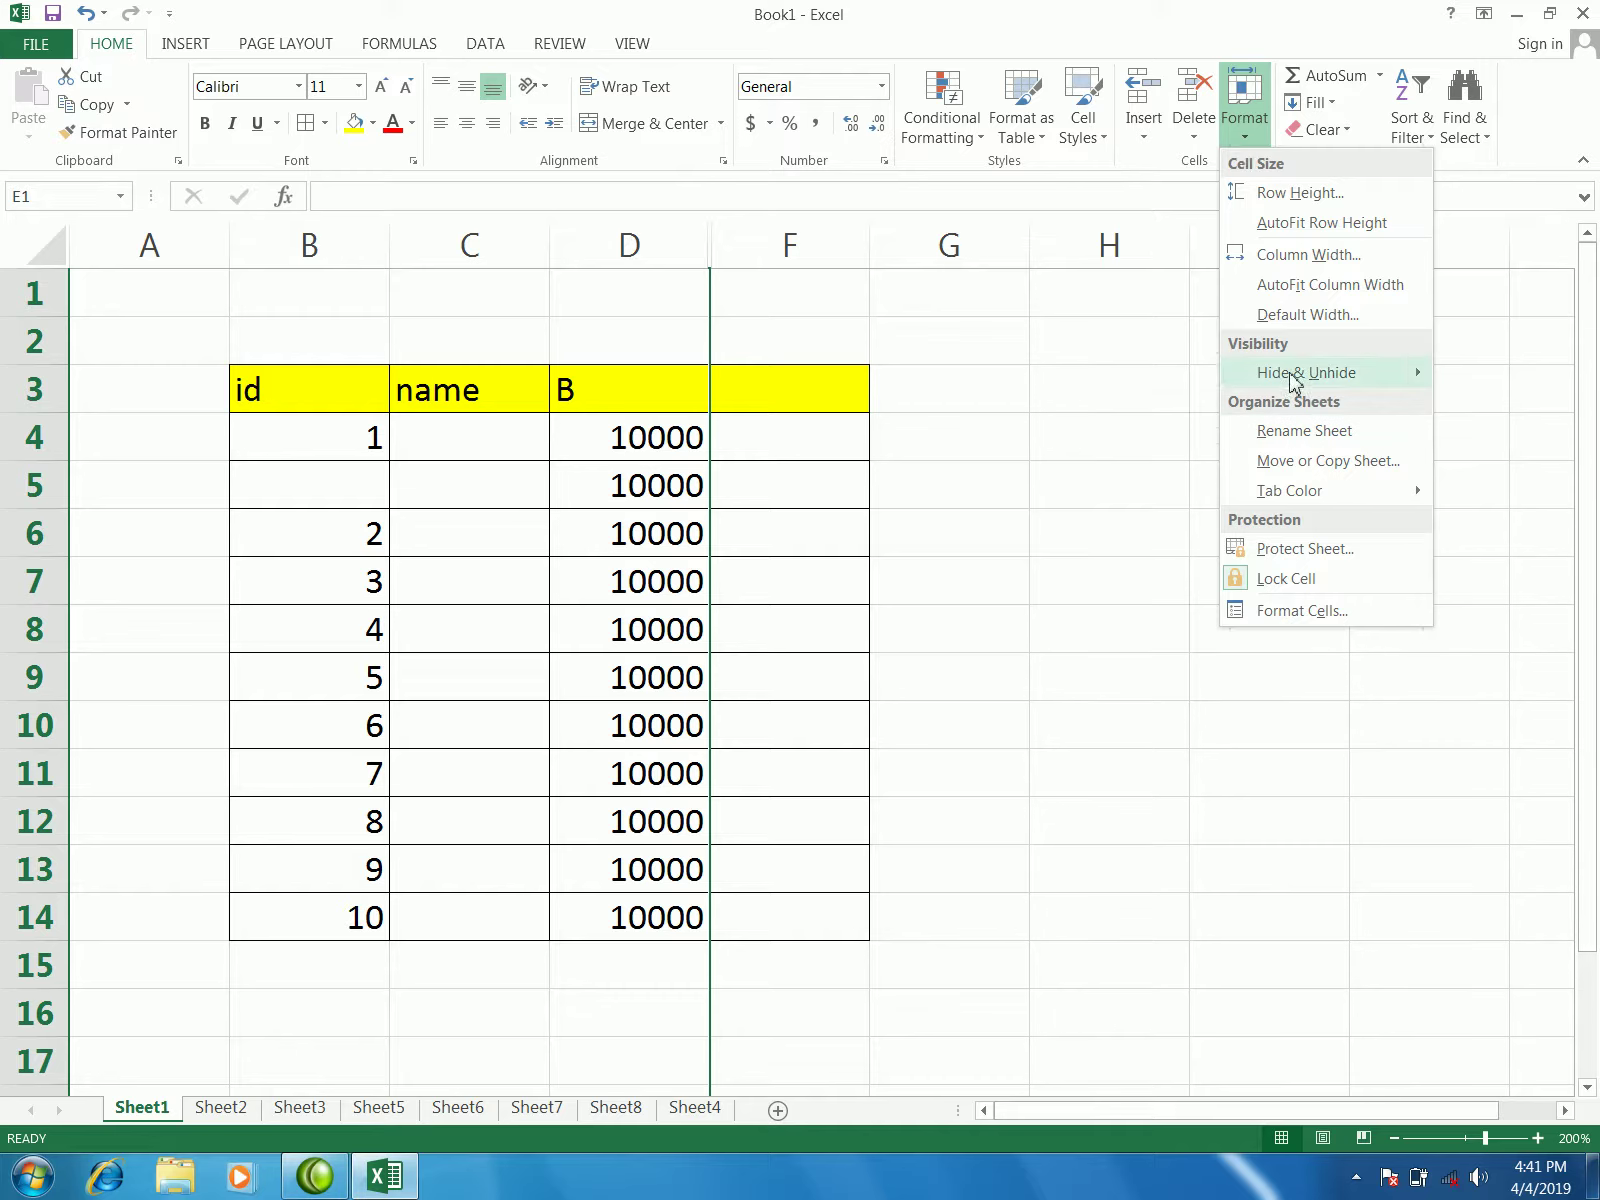
mouse_move(1306, 372)
left_click(1165, 497)
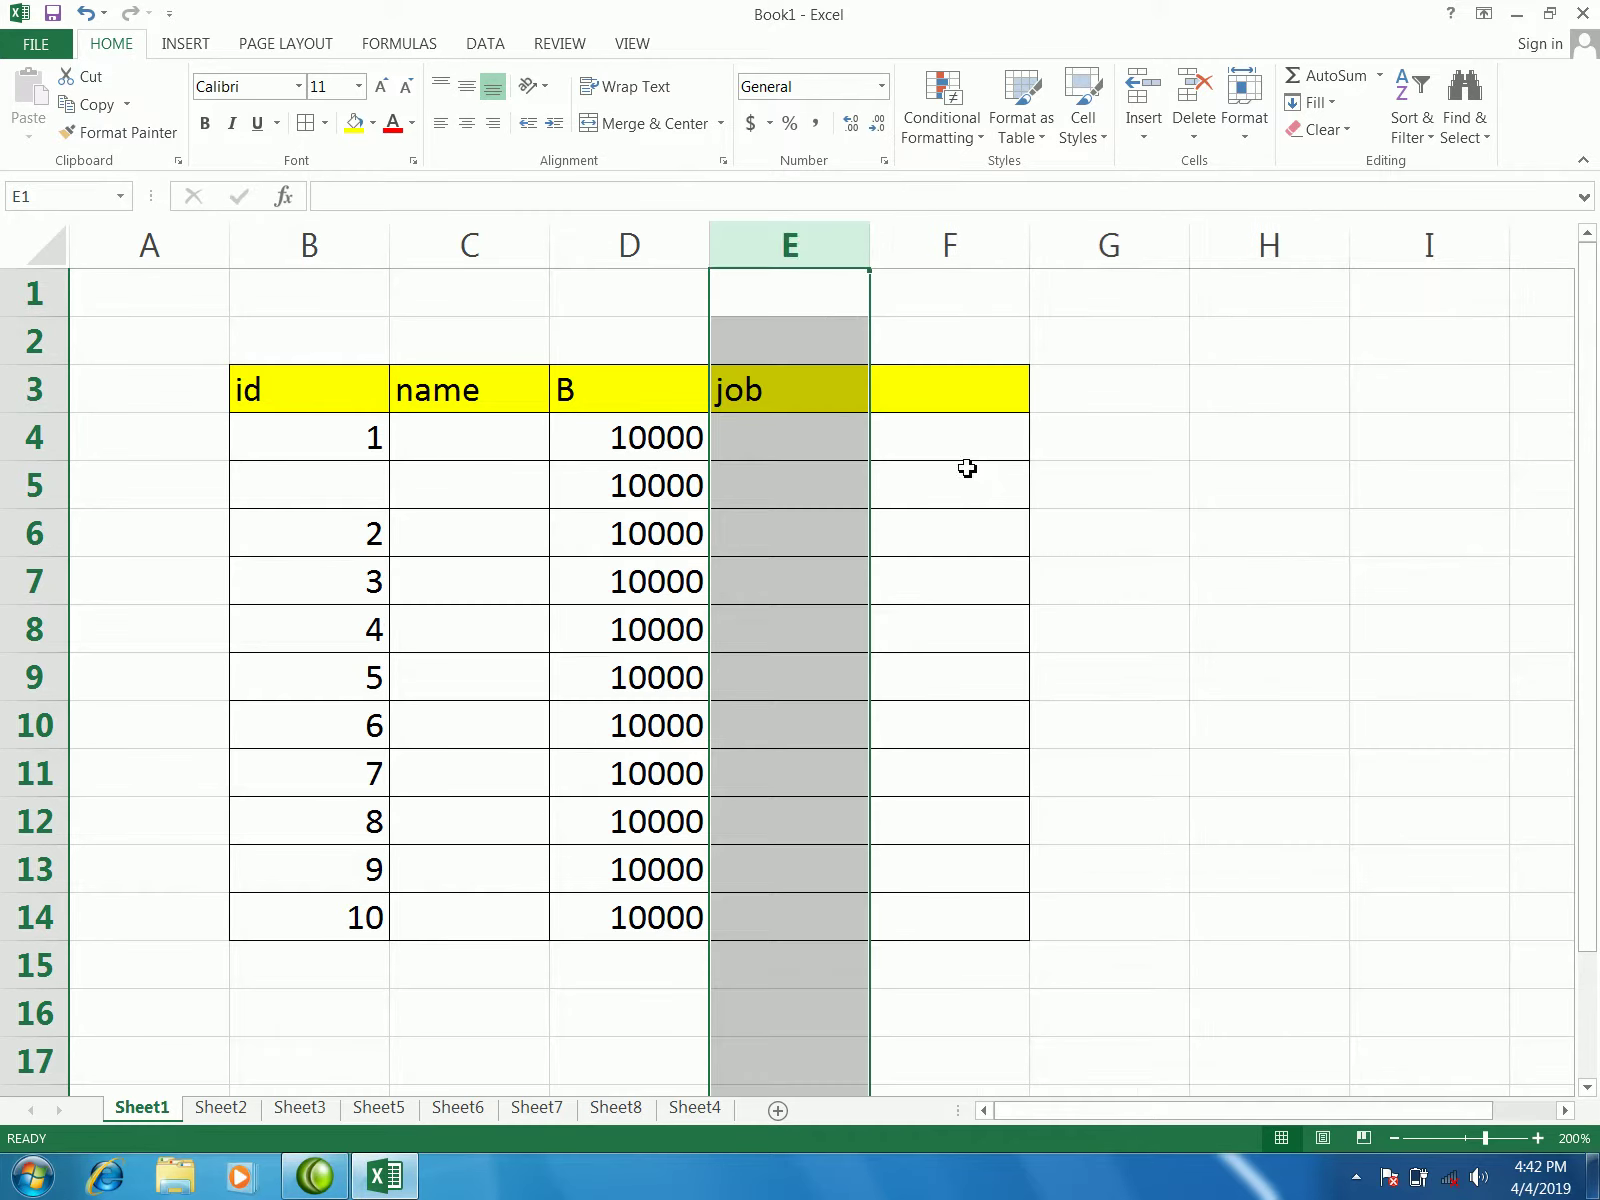
left_click(30, 440)
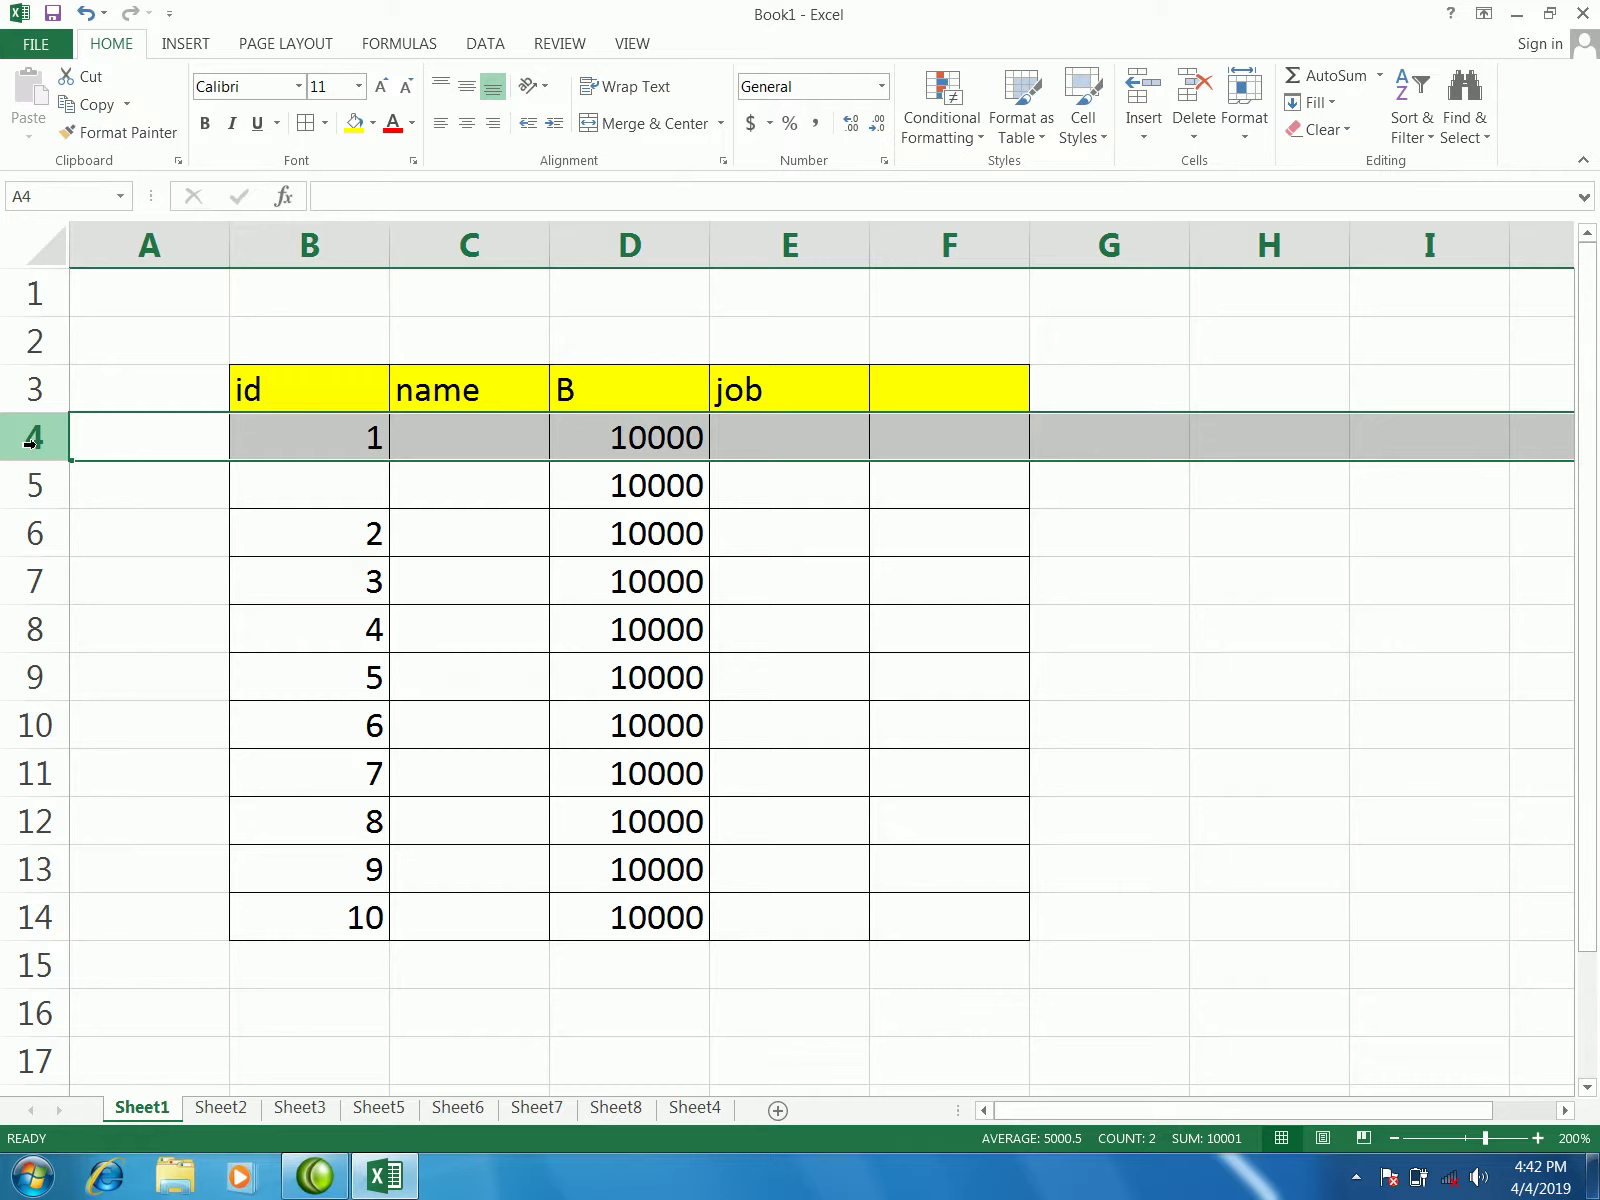
left_click(1250, 140)
mouse_move(1306, 372)
left_click(1155, 376)
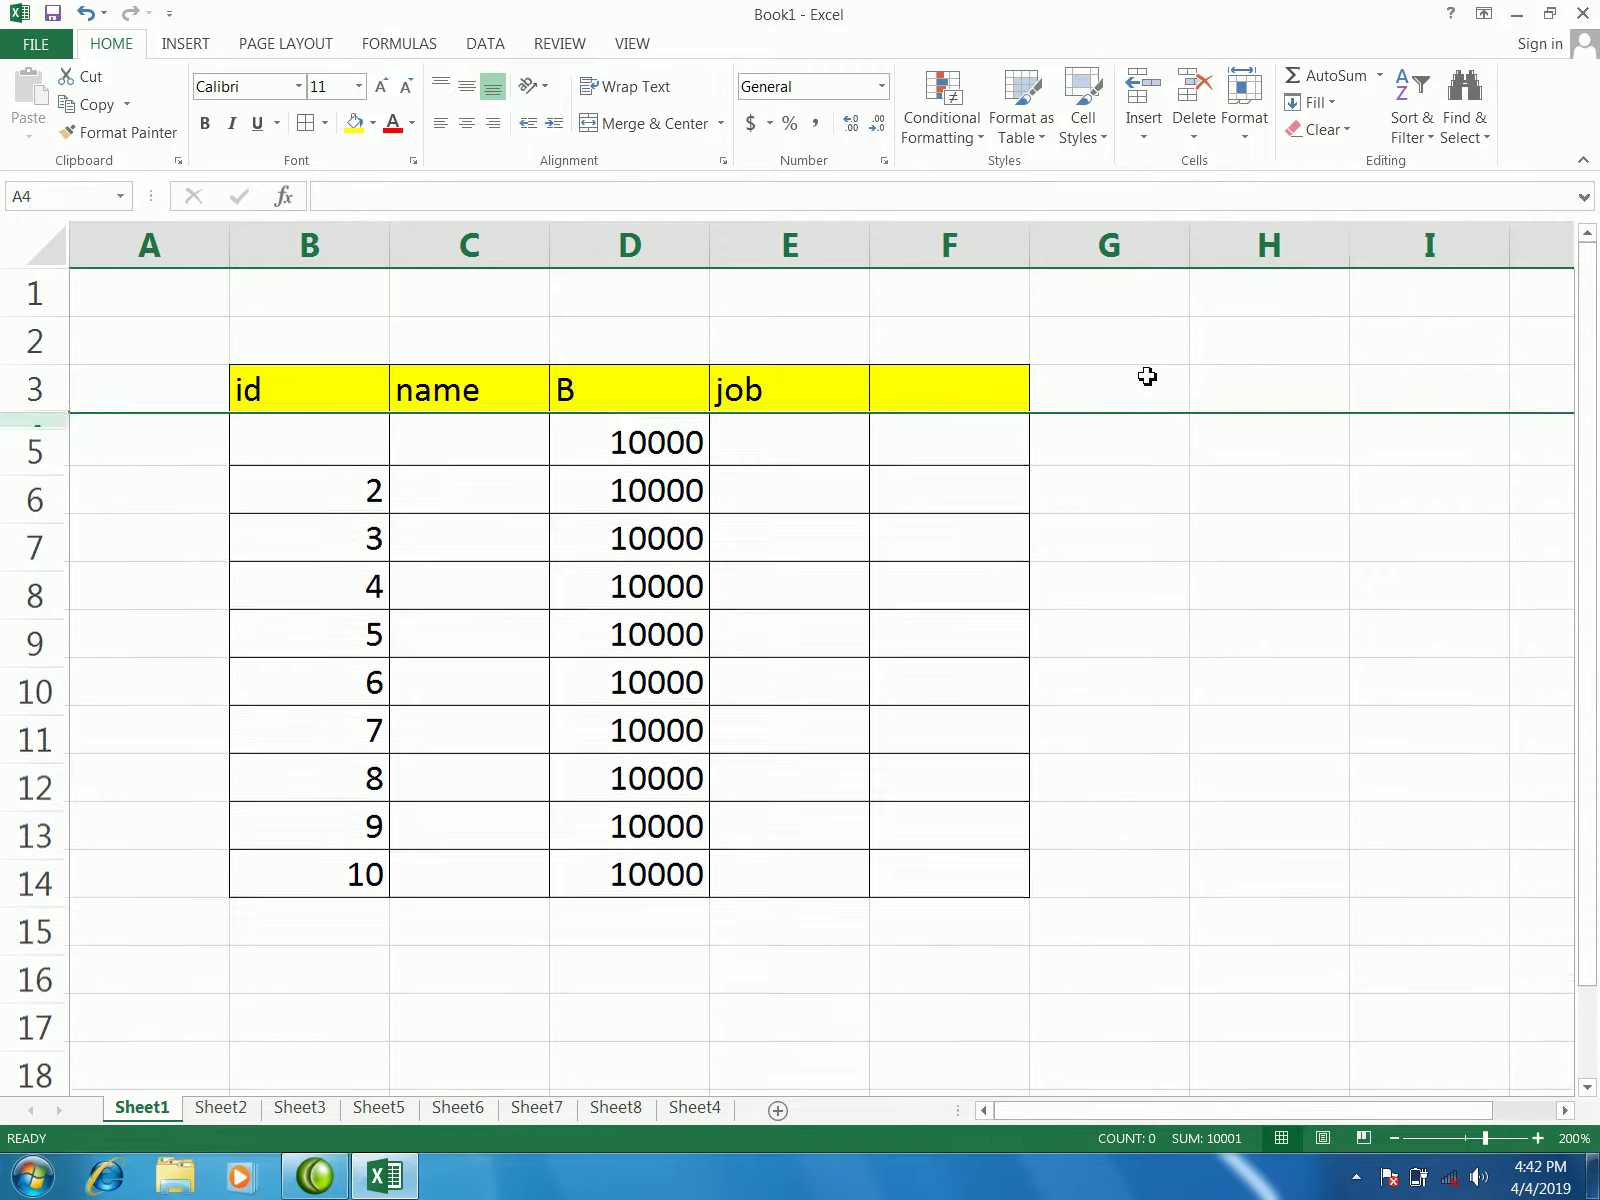
left_click(300, 428)
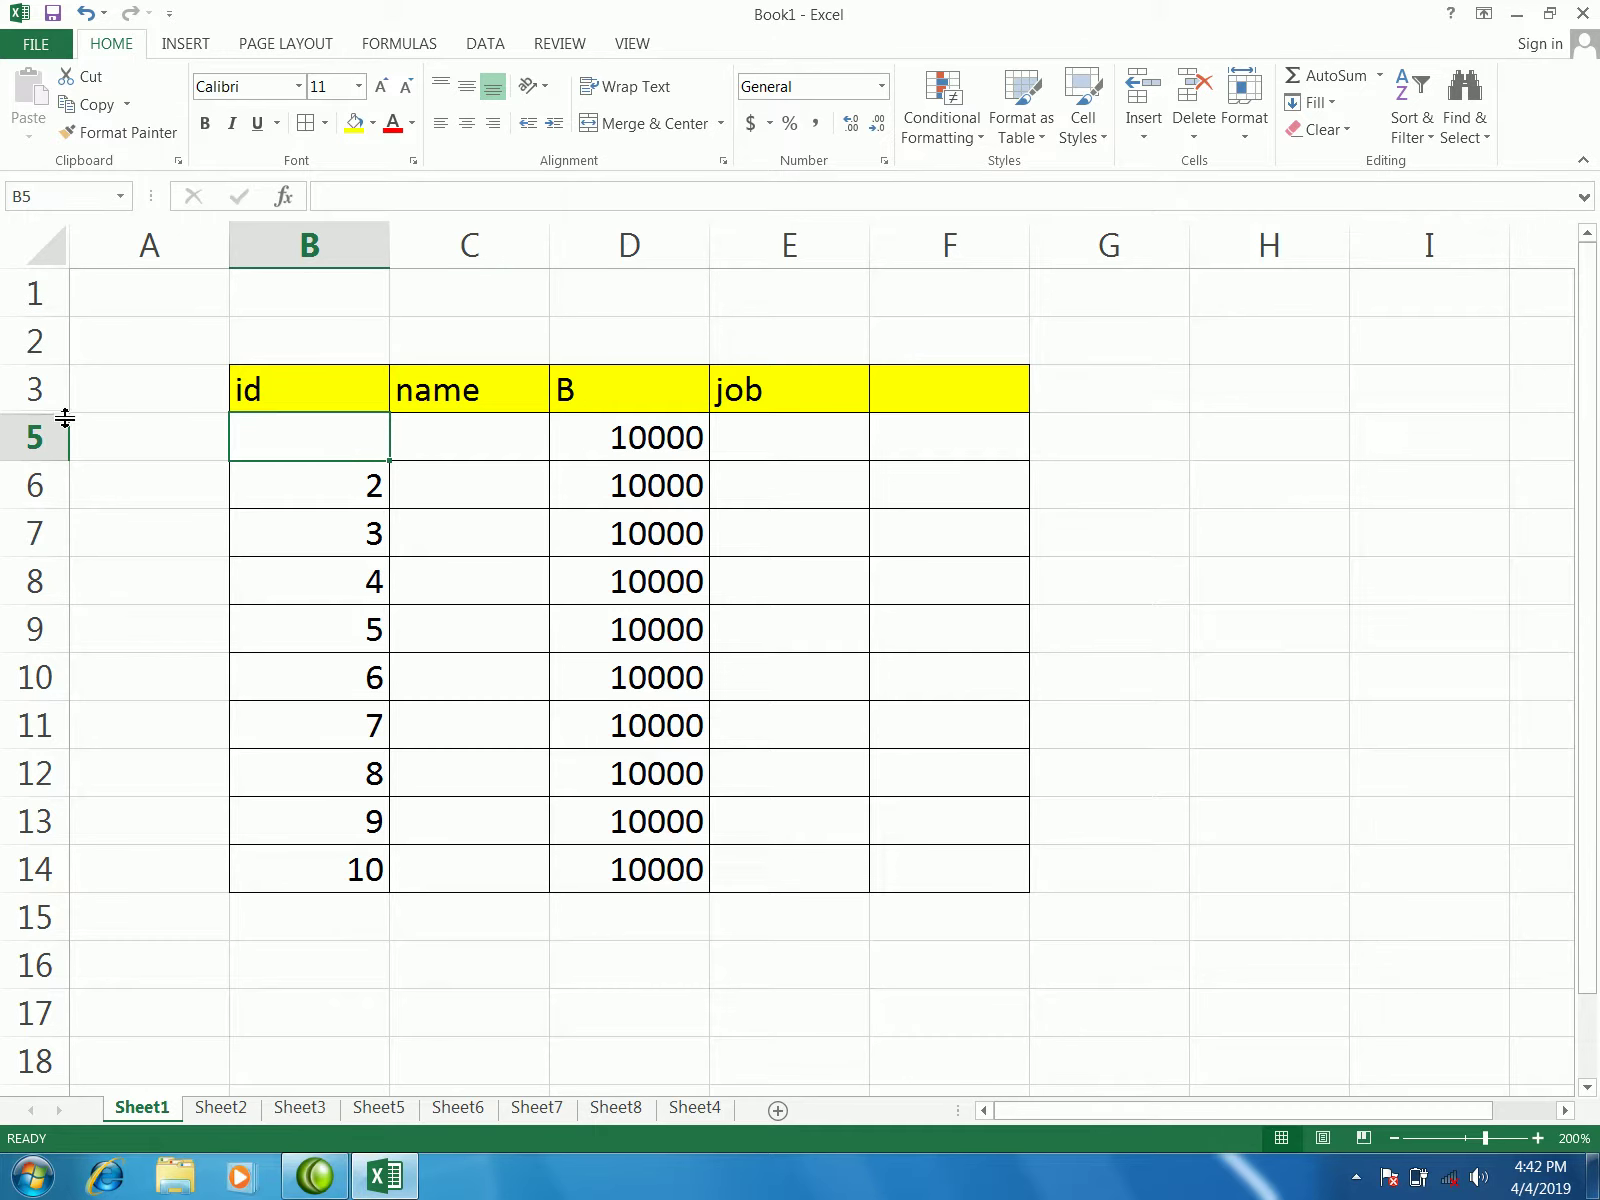
right_click(65, 418)
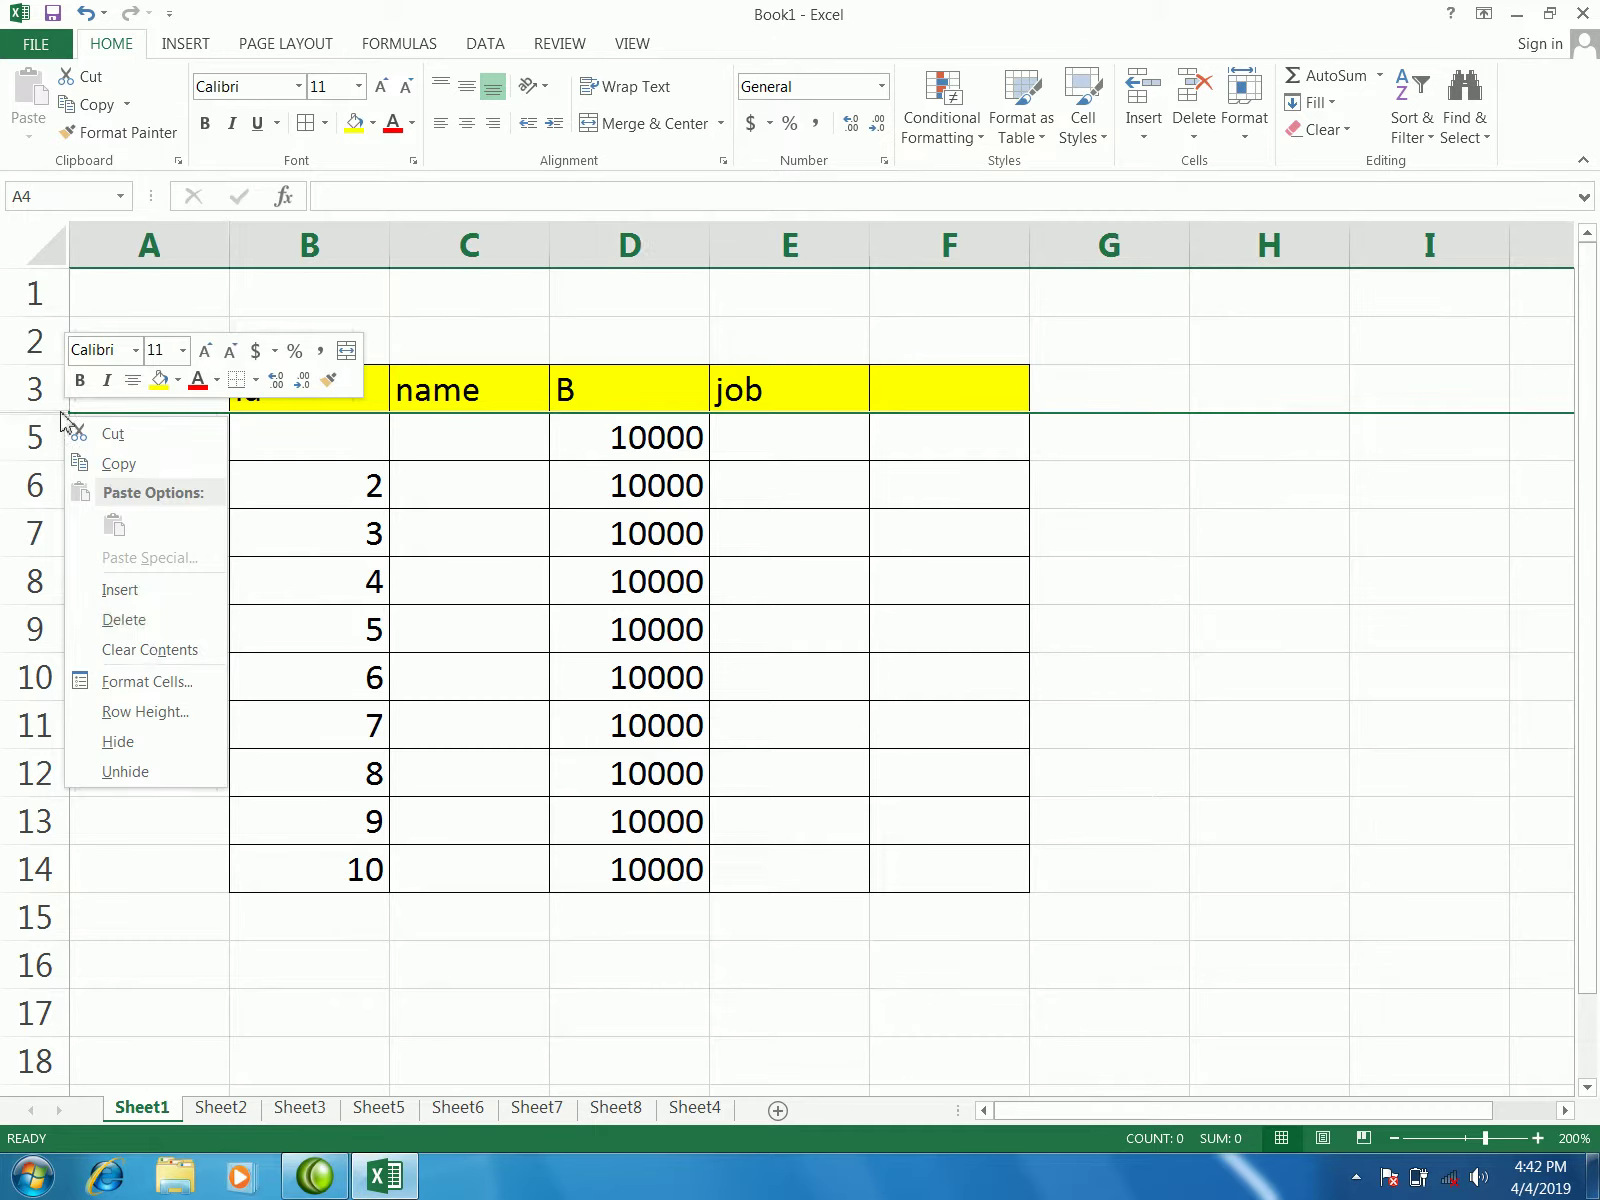
left_click(158, 773)
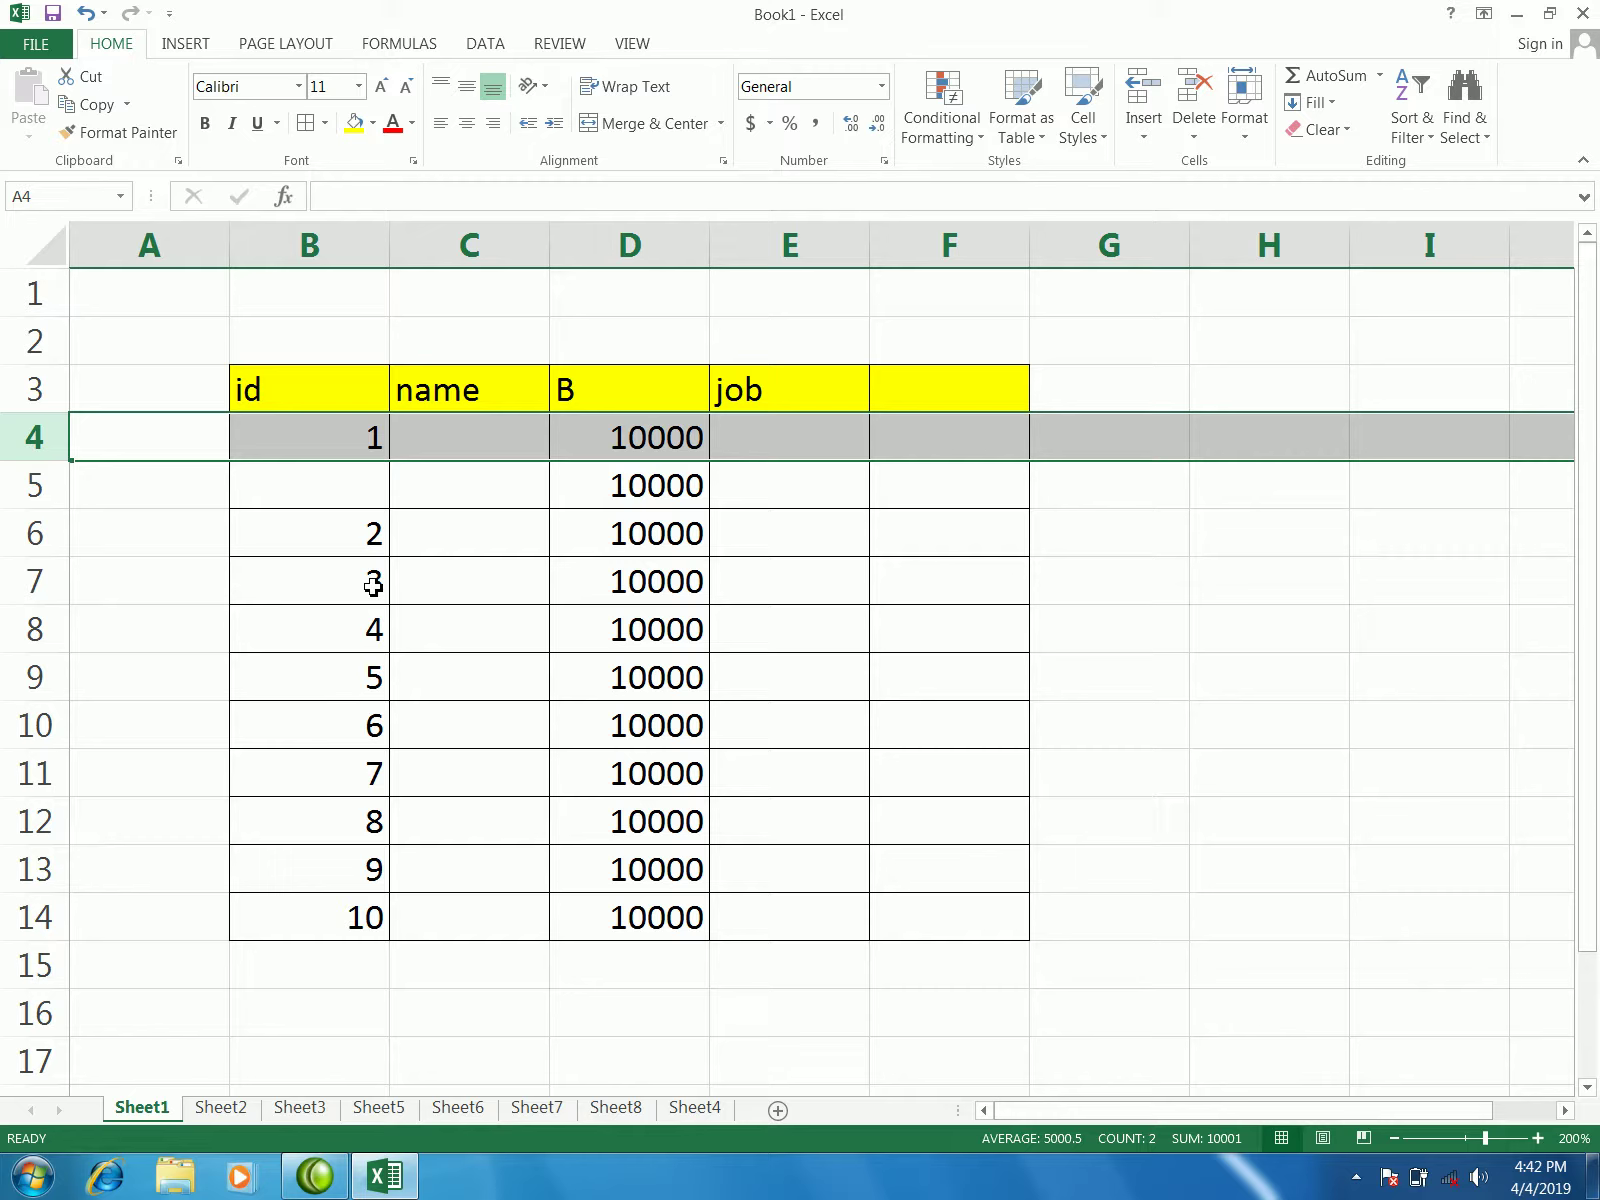
key("ctrl+z")
left_click(1244, 142)
mouse_move(1306, 372)
left_click(1182, 466)
left_click(1020, 505)
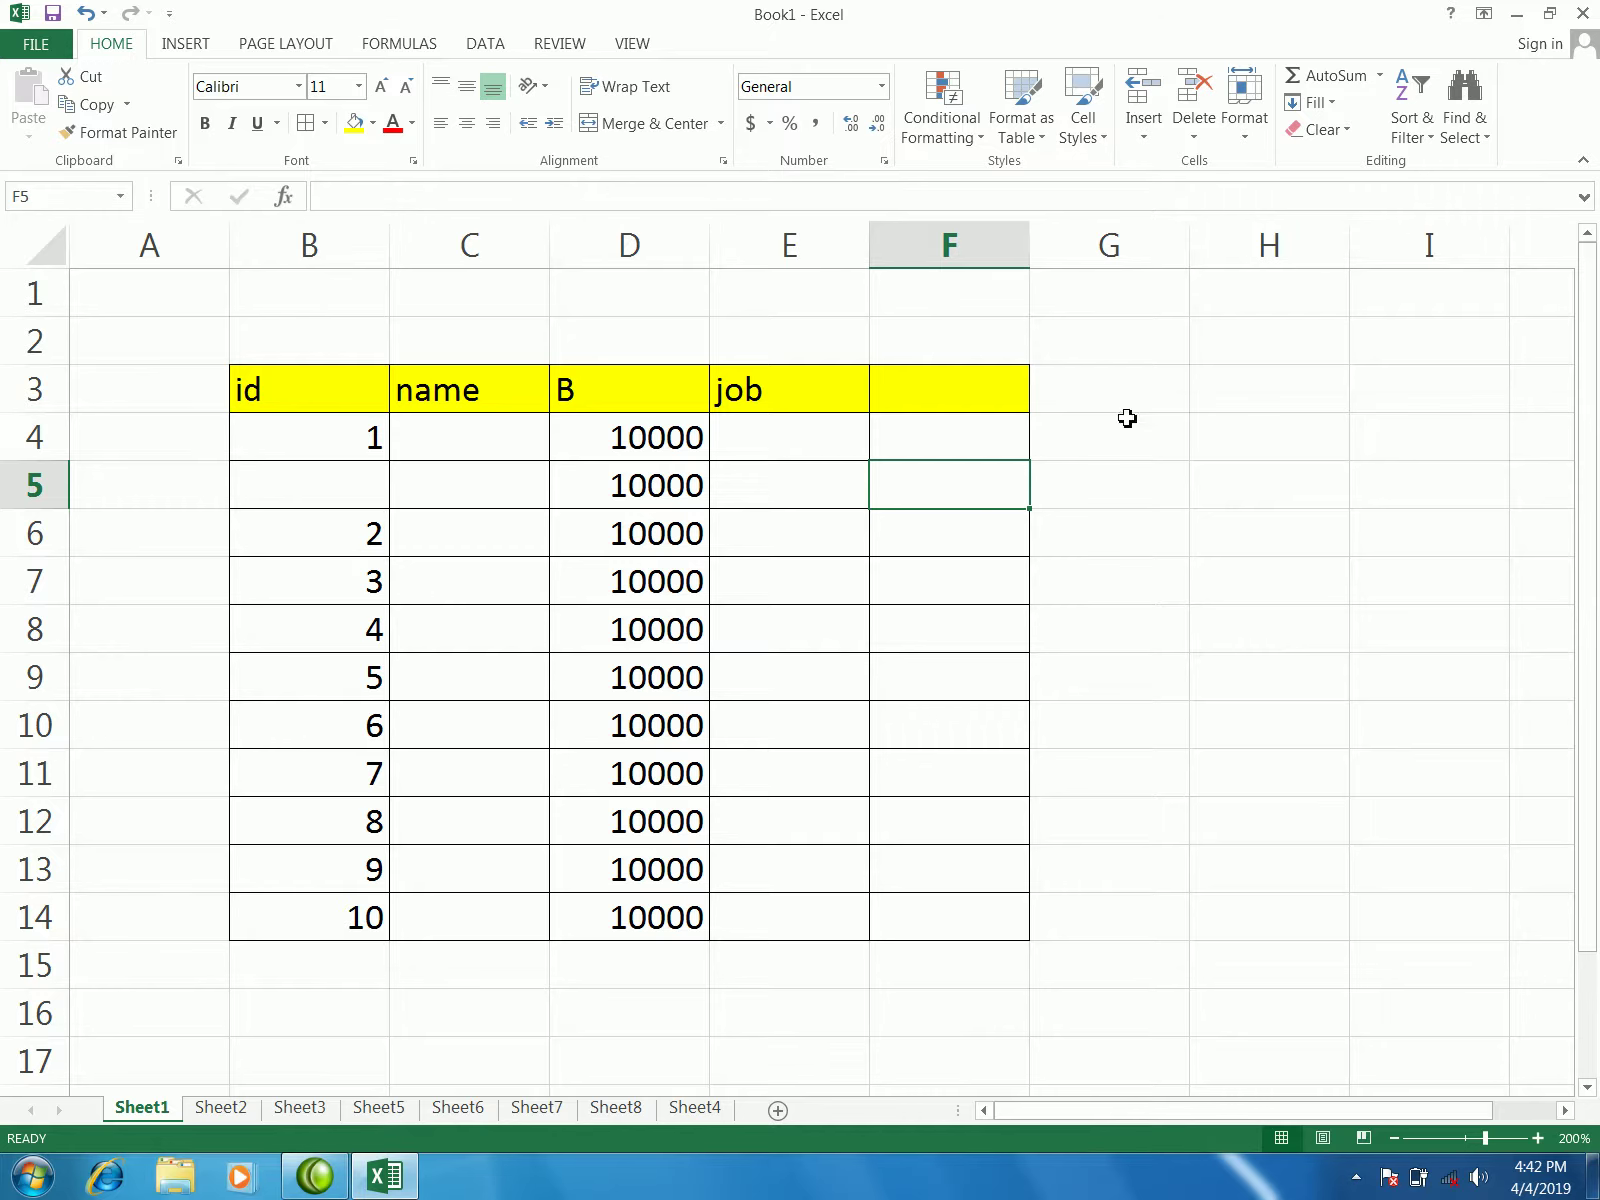
left_click(1240, 145)
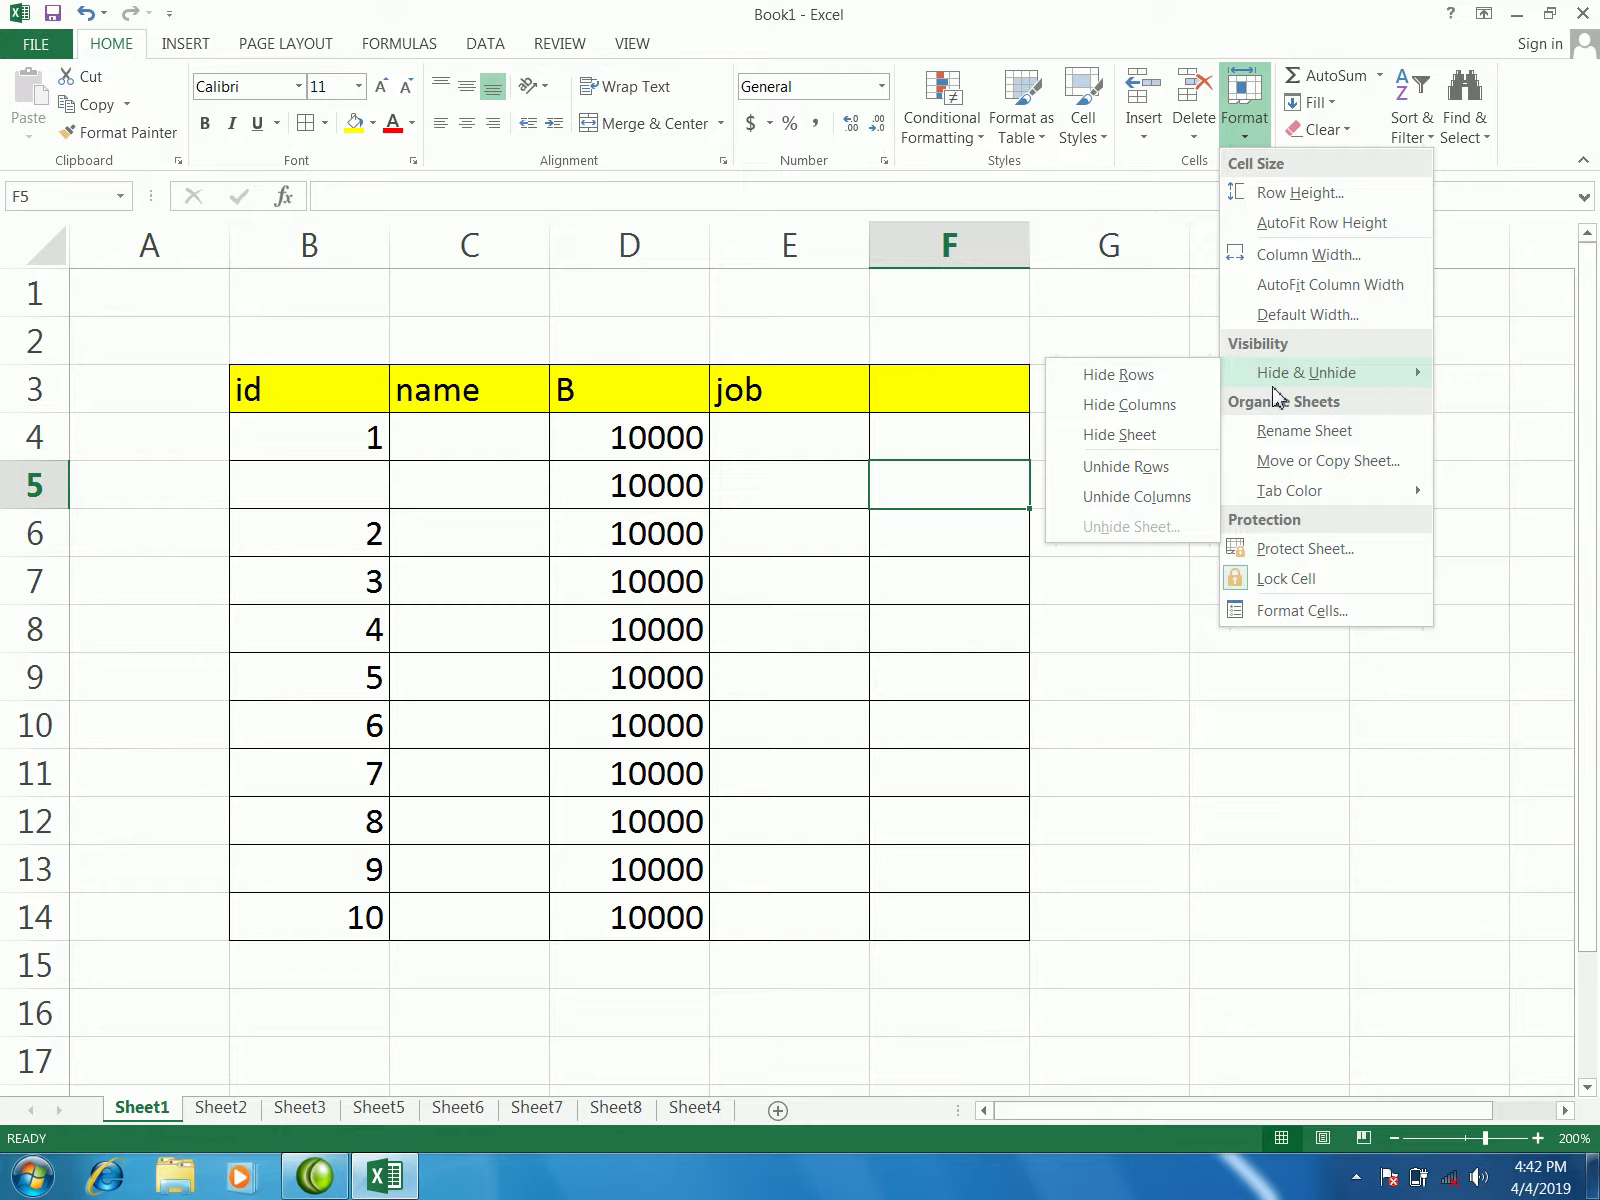
Step: Hide Sheet1, then unhide it from the hidden-sheets list
left_click(1185, 446)
left_click(1245, 140)
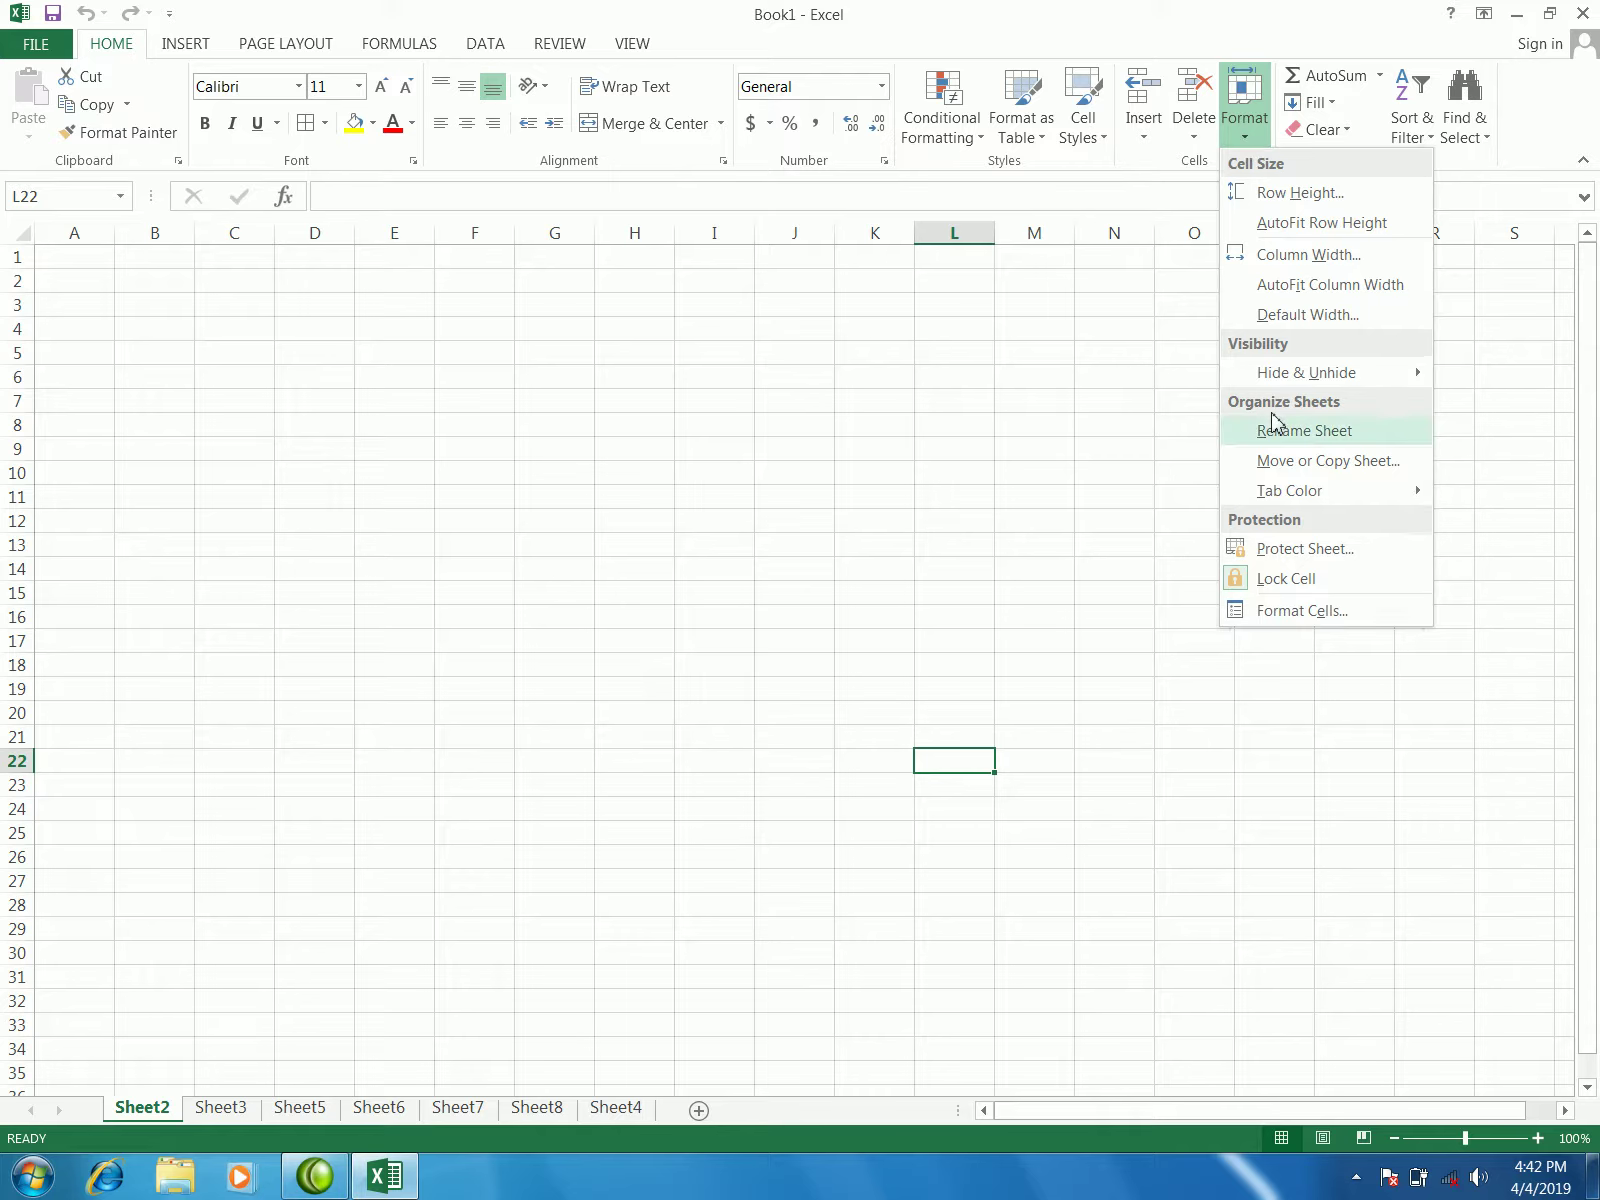
mouse_move(1306, 372)
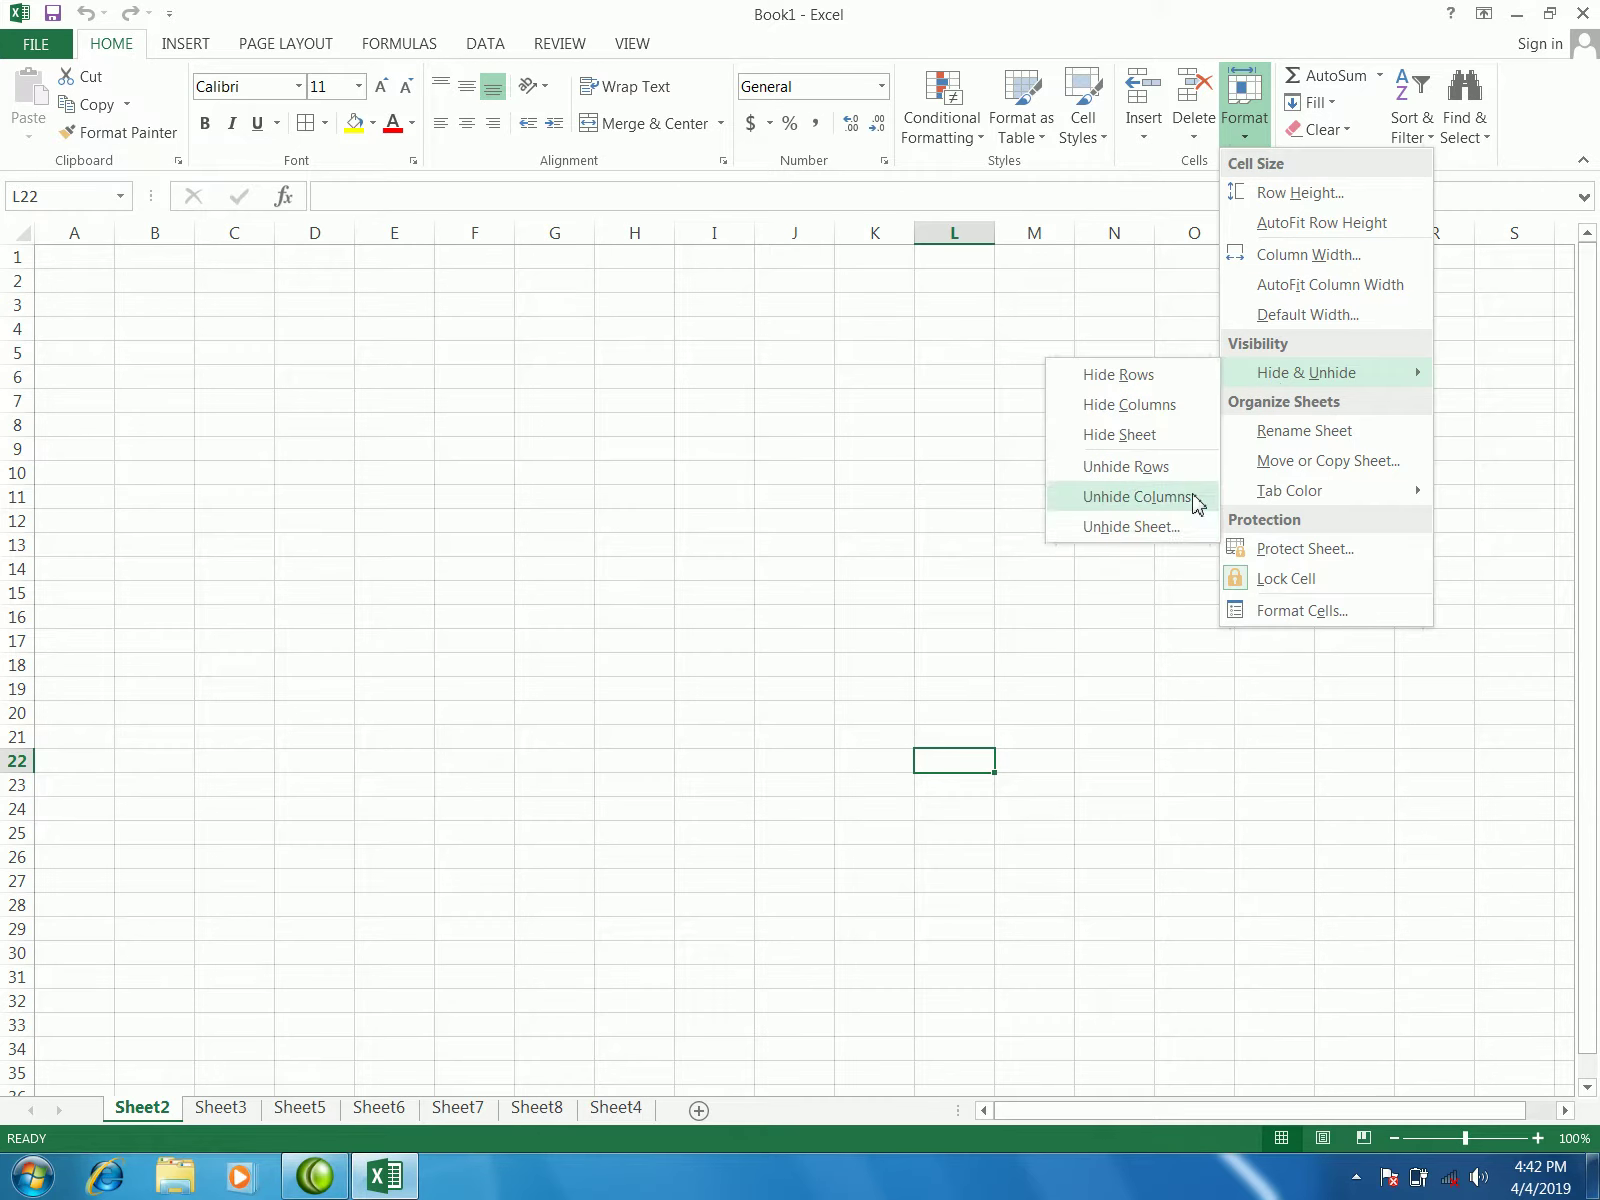
left_click(1189, 526)
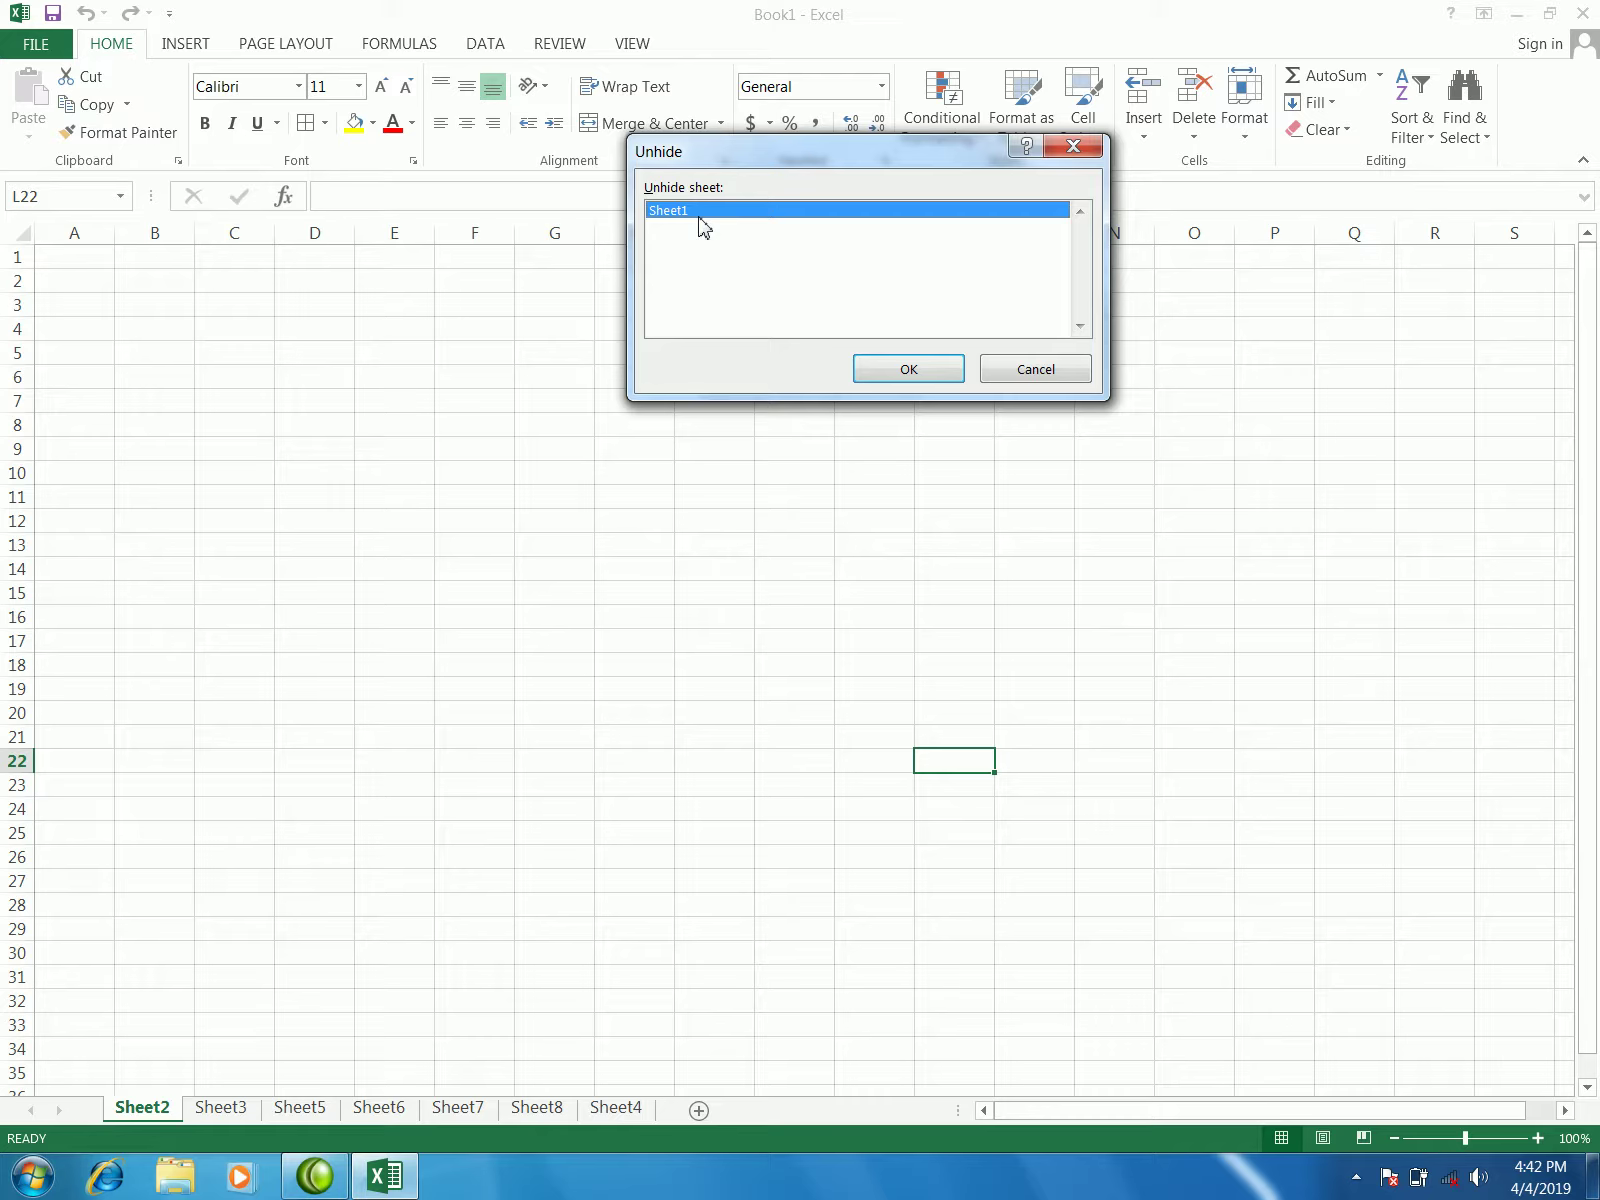
left_click(906, 370)
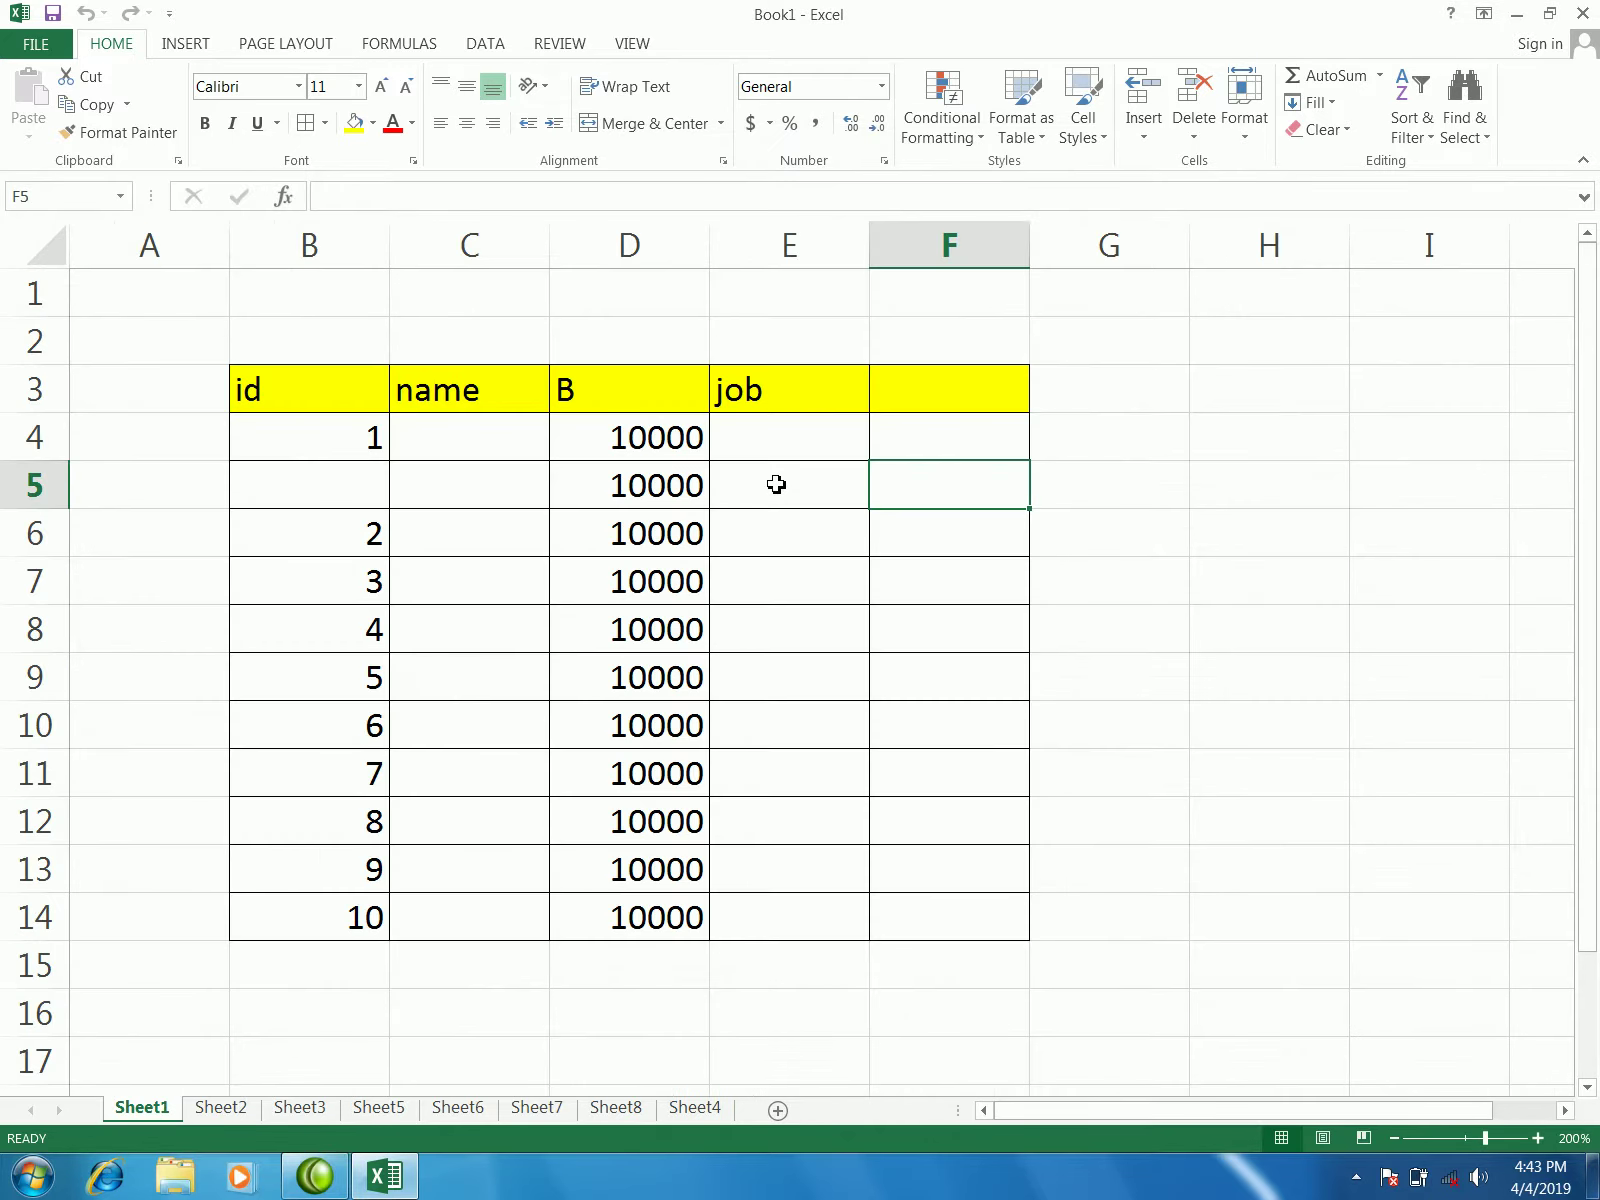
left_click(1267, 146)
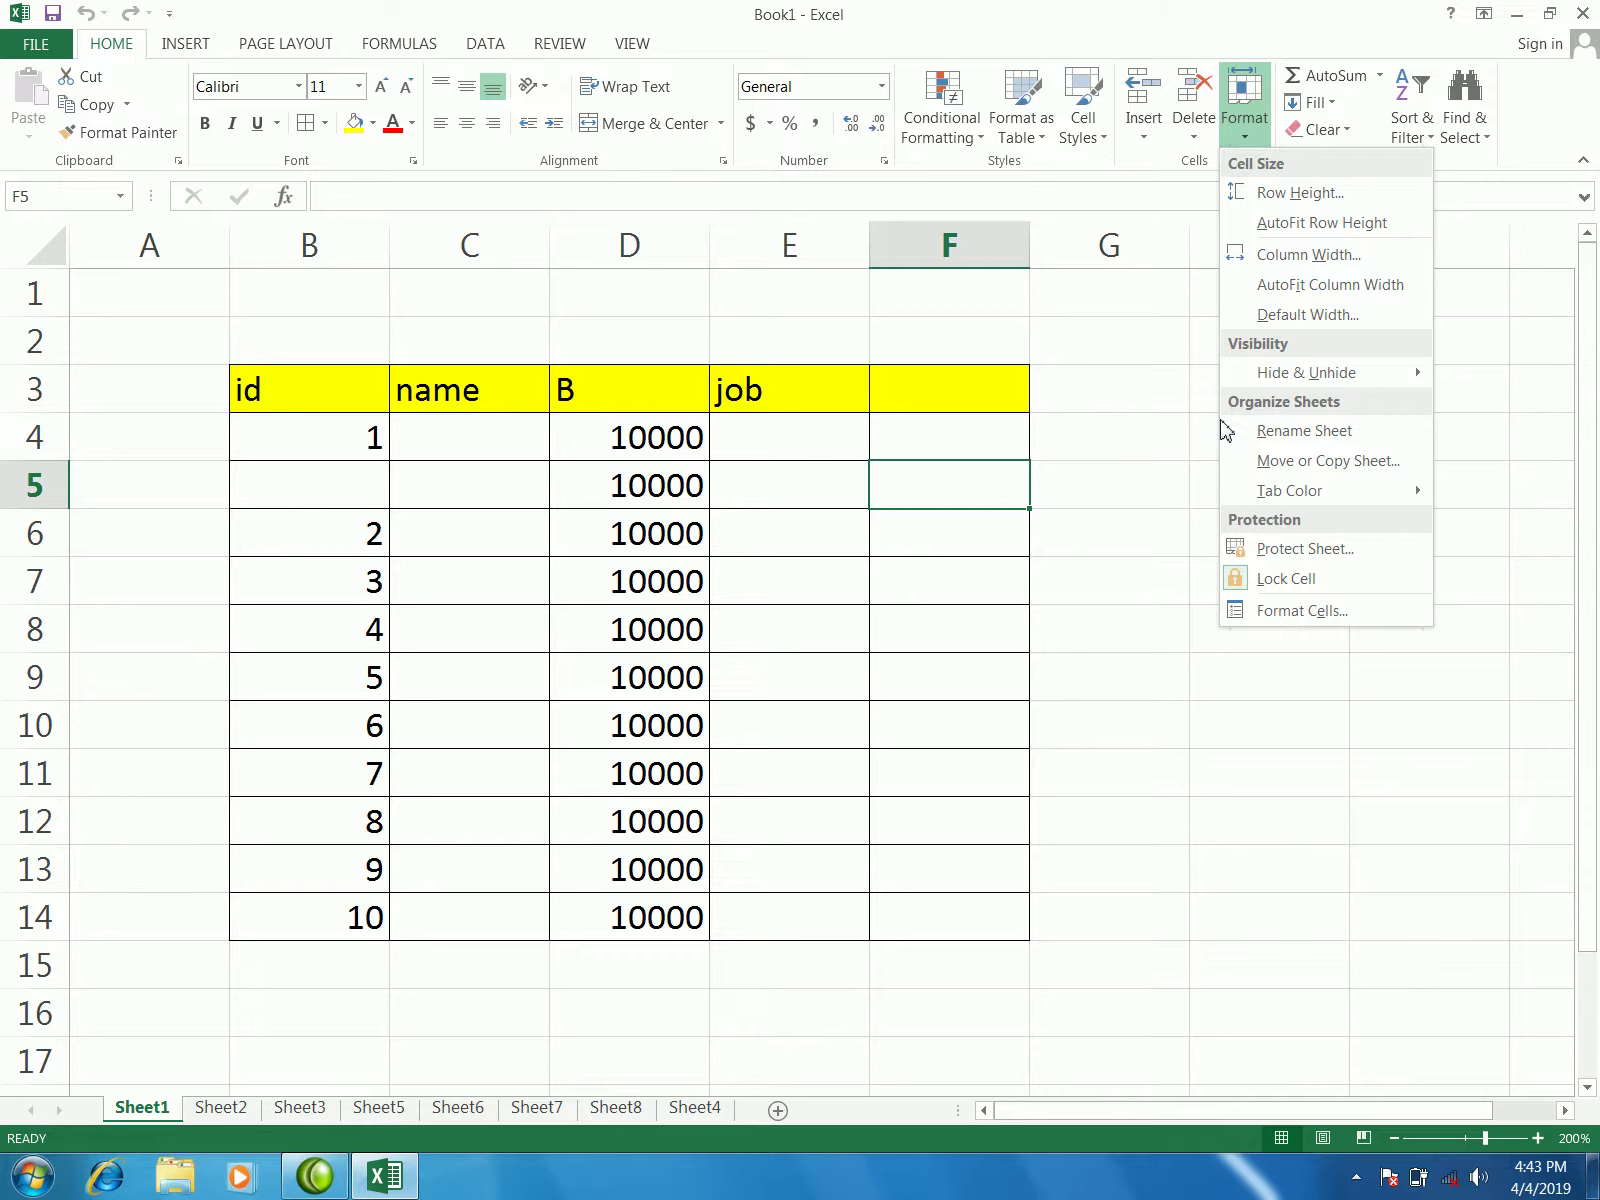
Step: Rename the Sheet1 tab to 'main'
left_click(1274, 432)
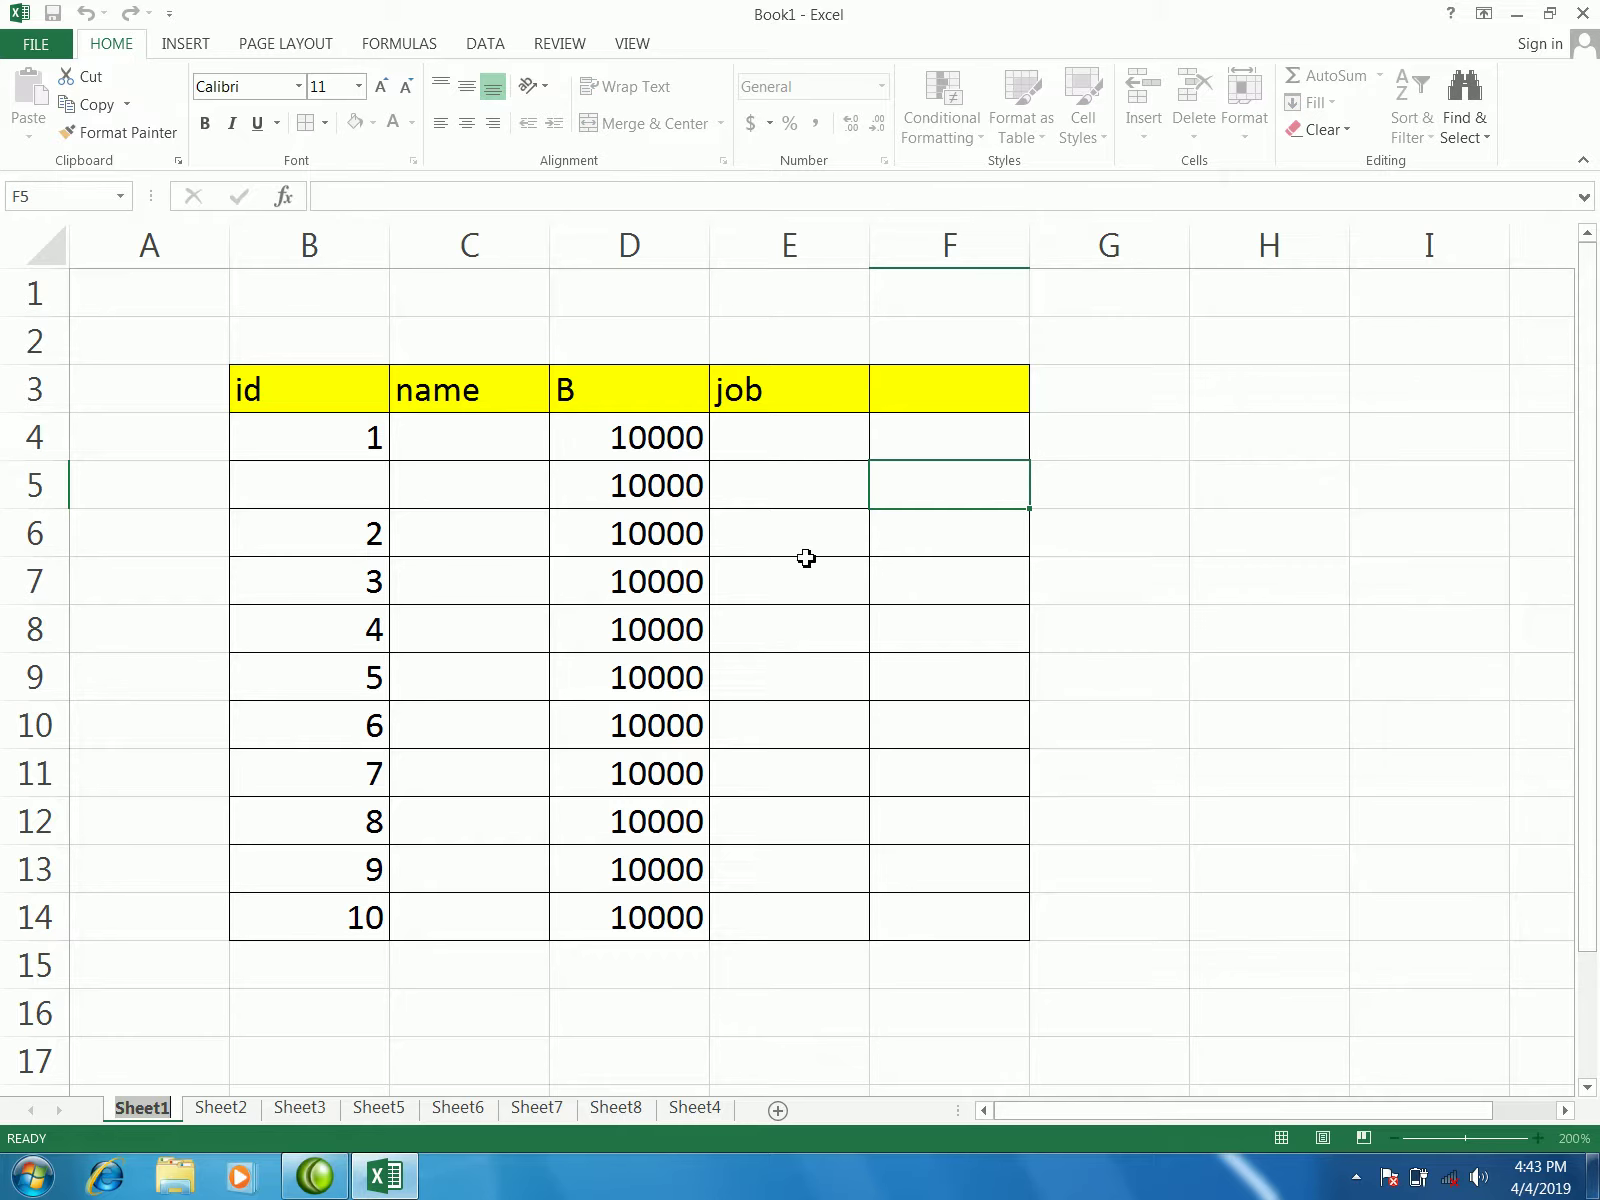
type("main")
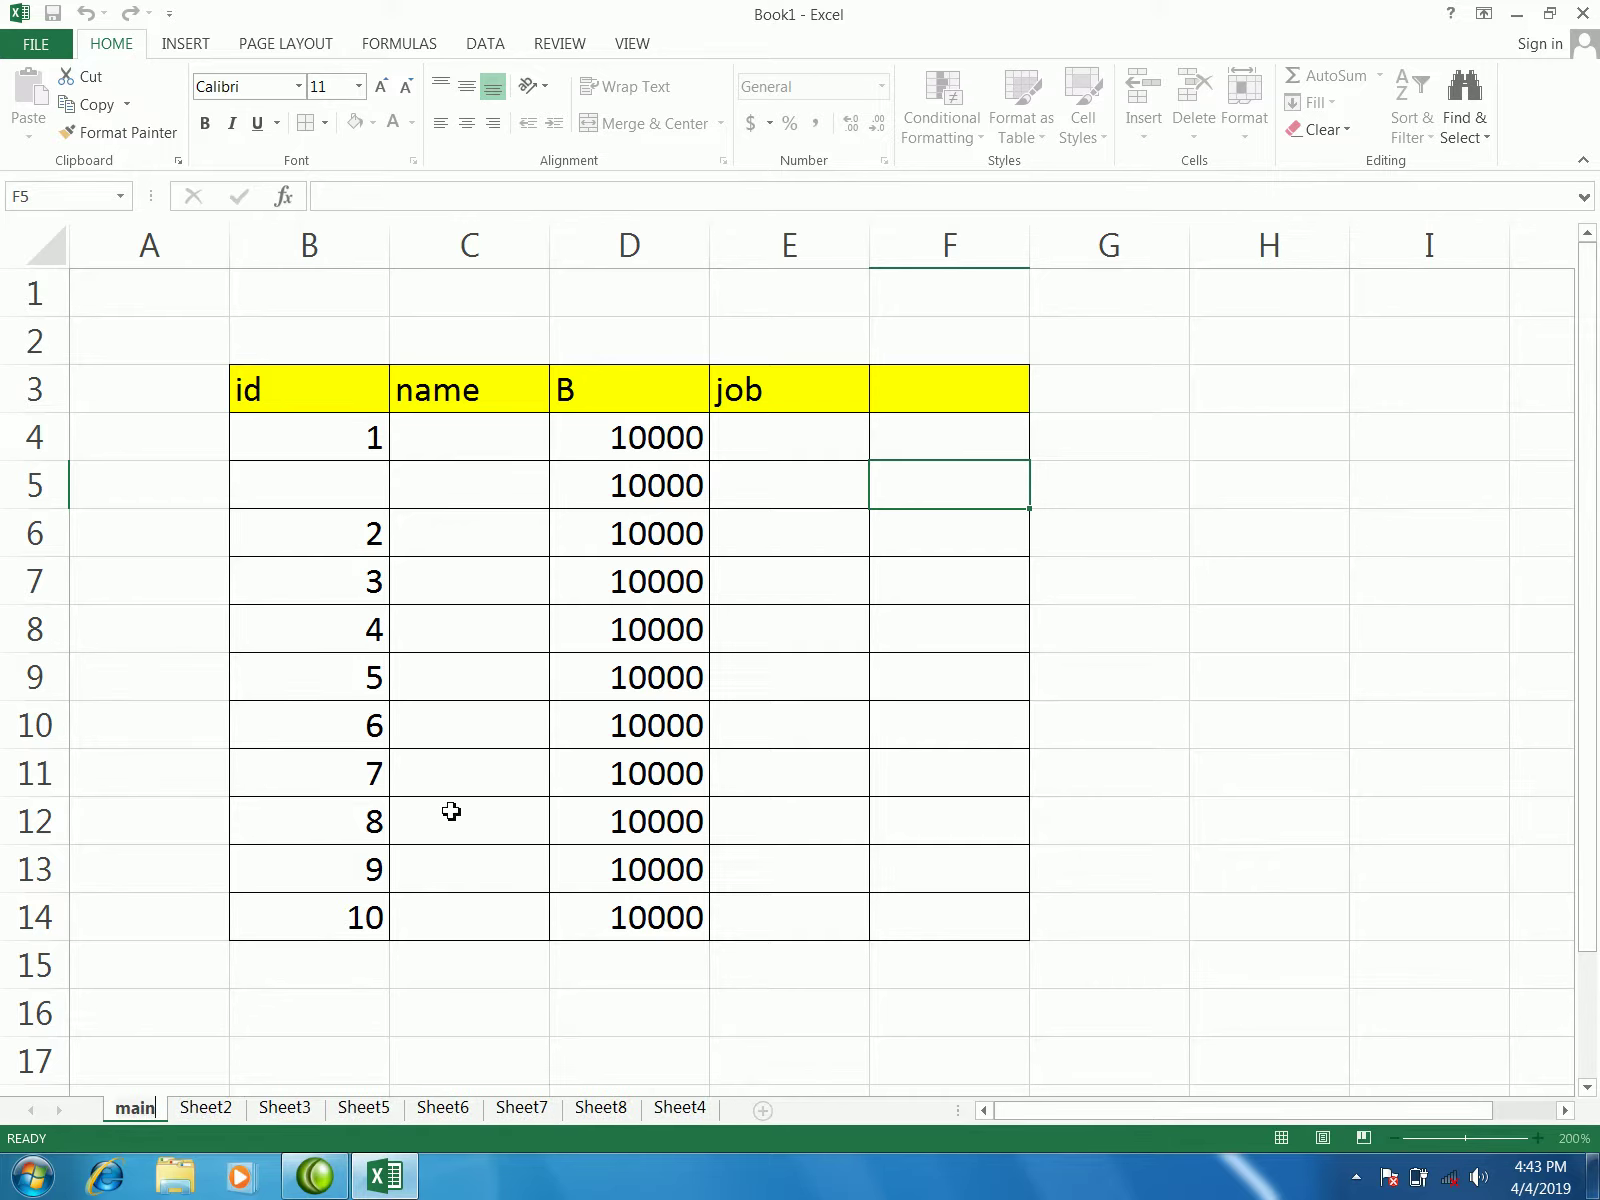
left_click(187, 880)
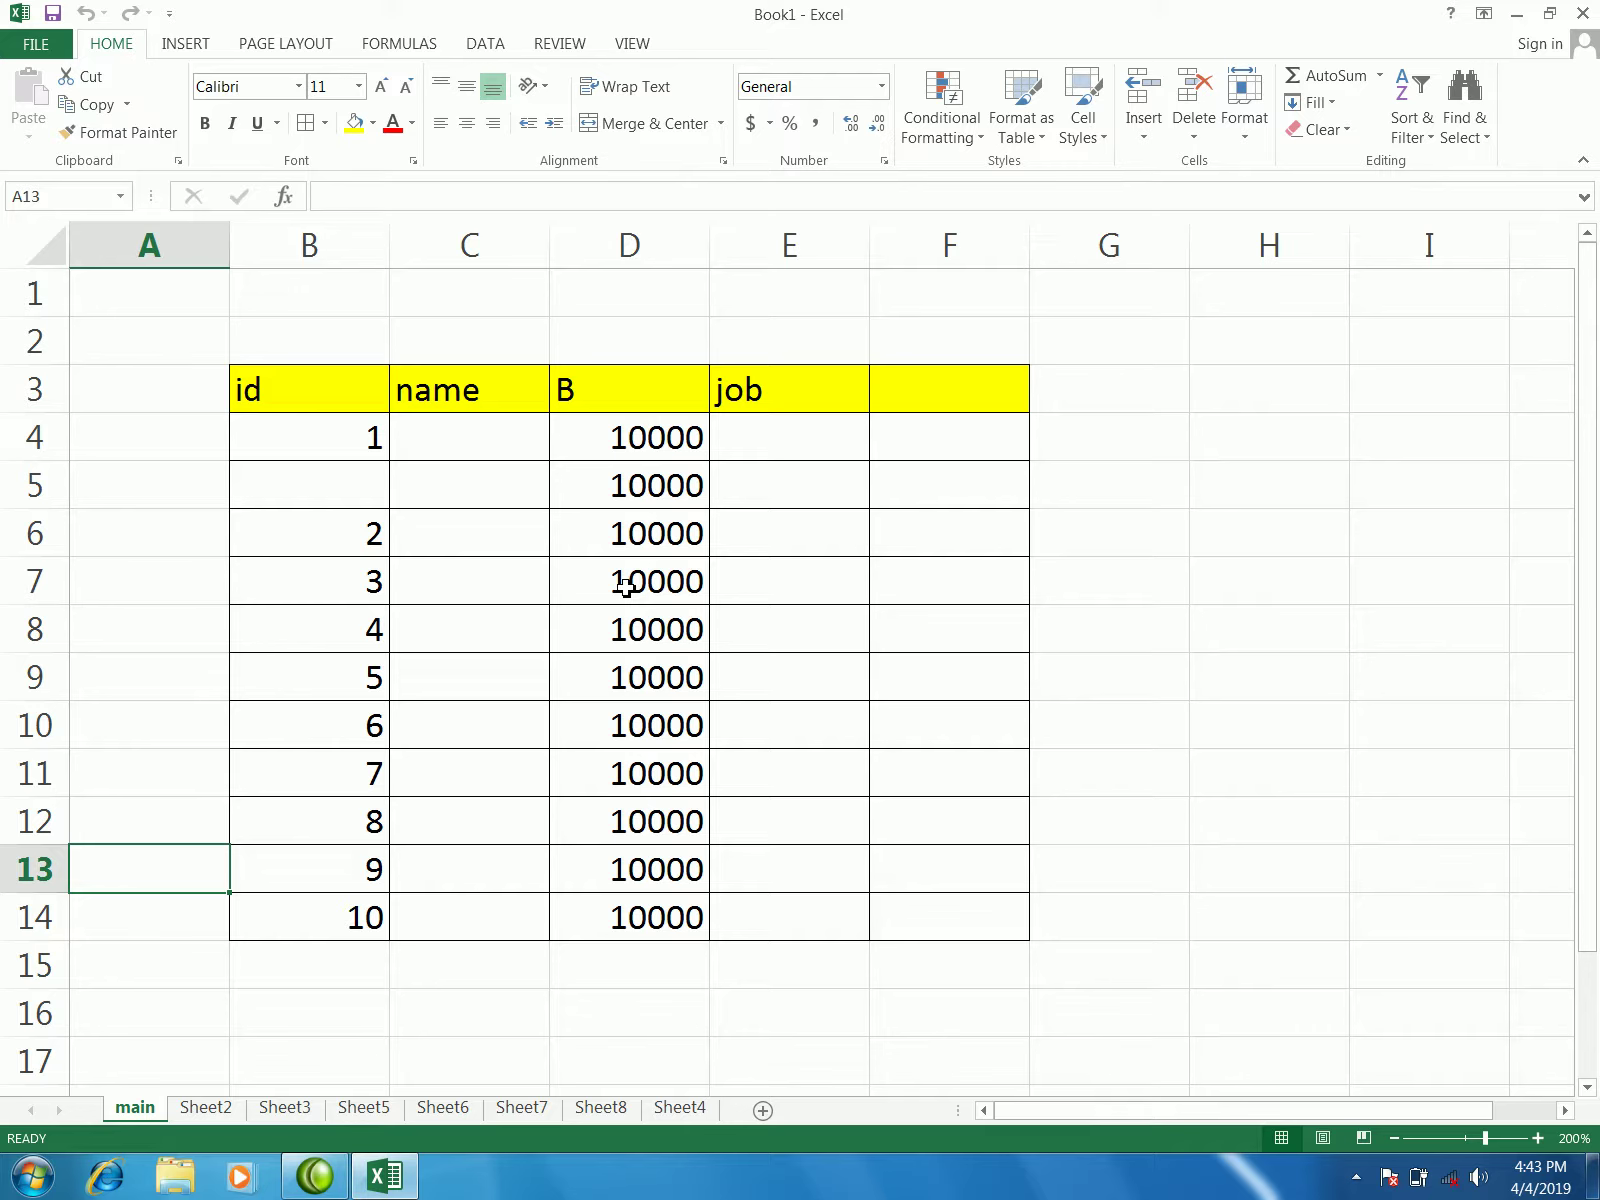
left_click(1246, 135)
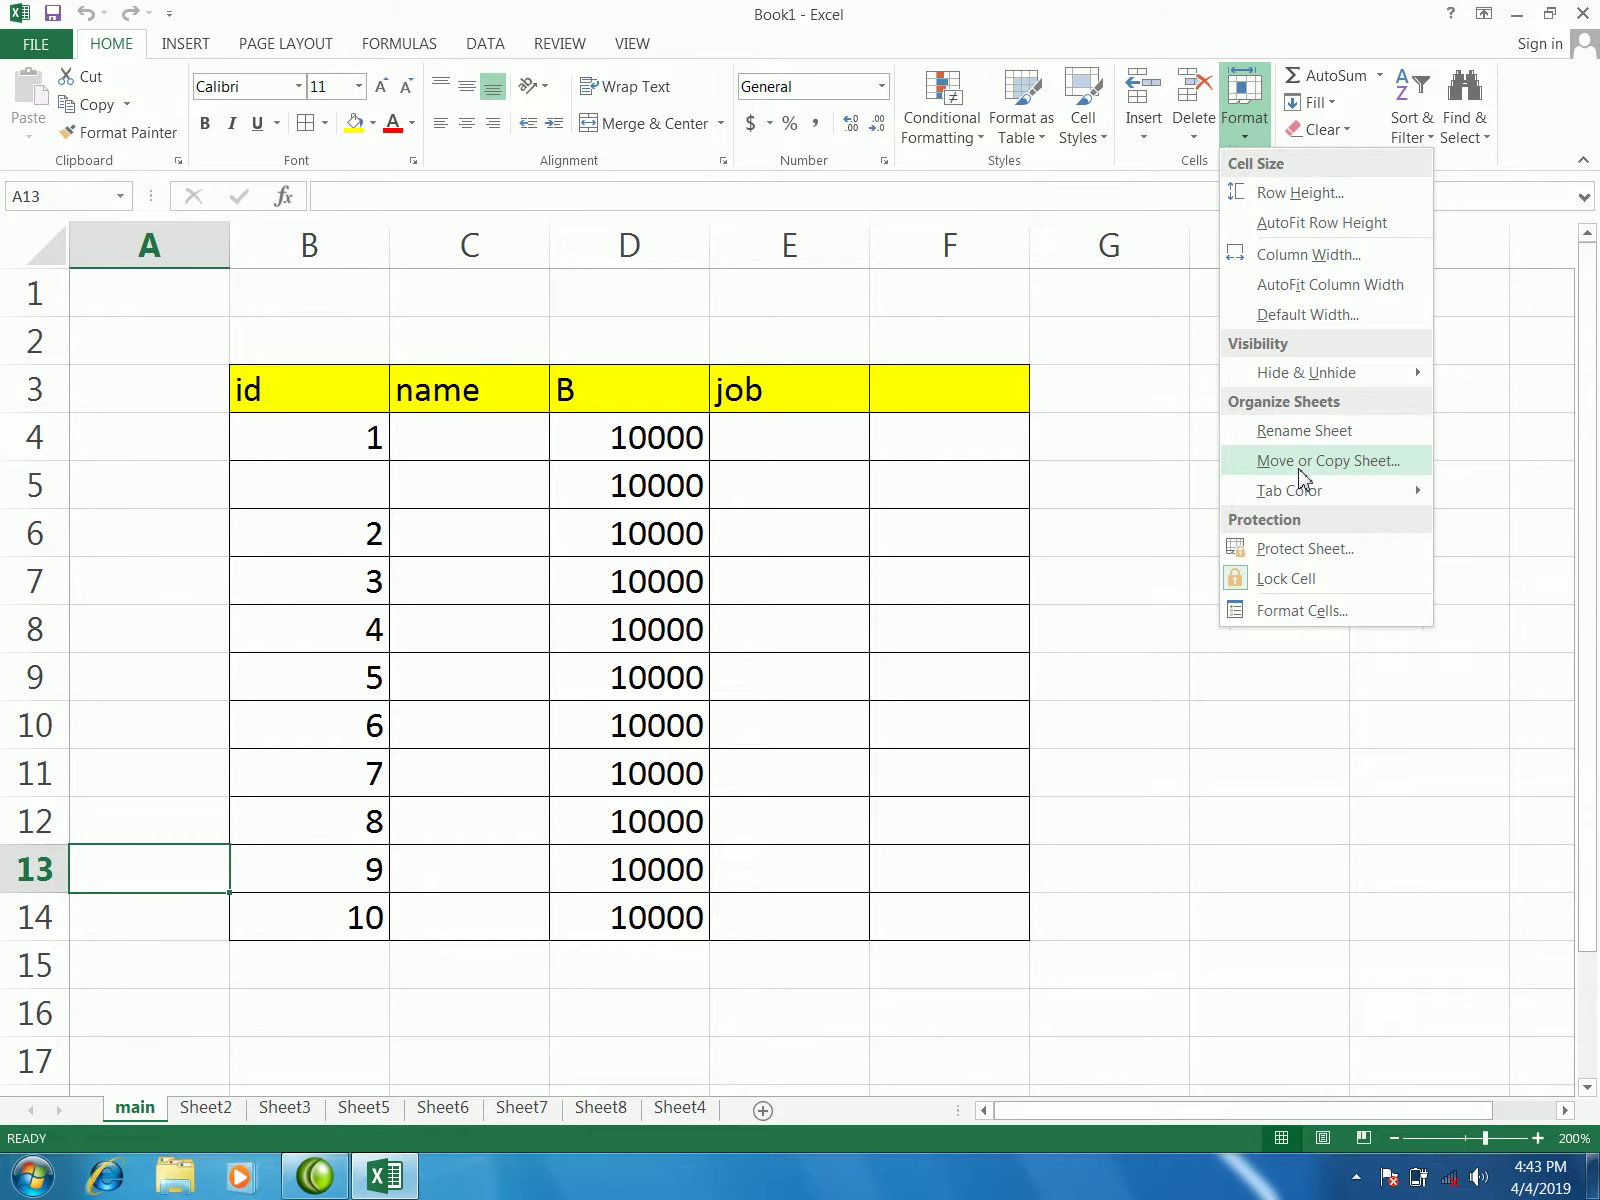
Step: Copy the main sheet into a new workbook, keeping the original in Book1
left_click(1300, 466)
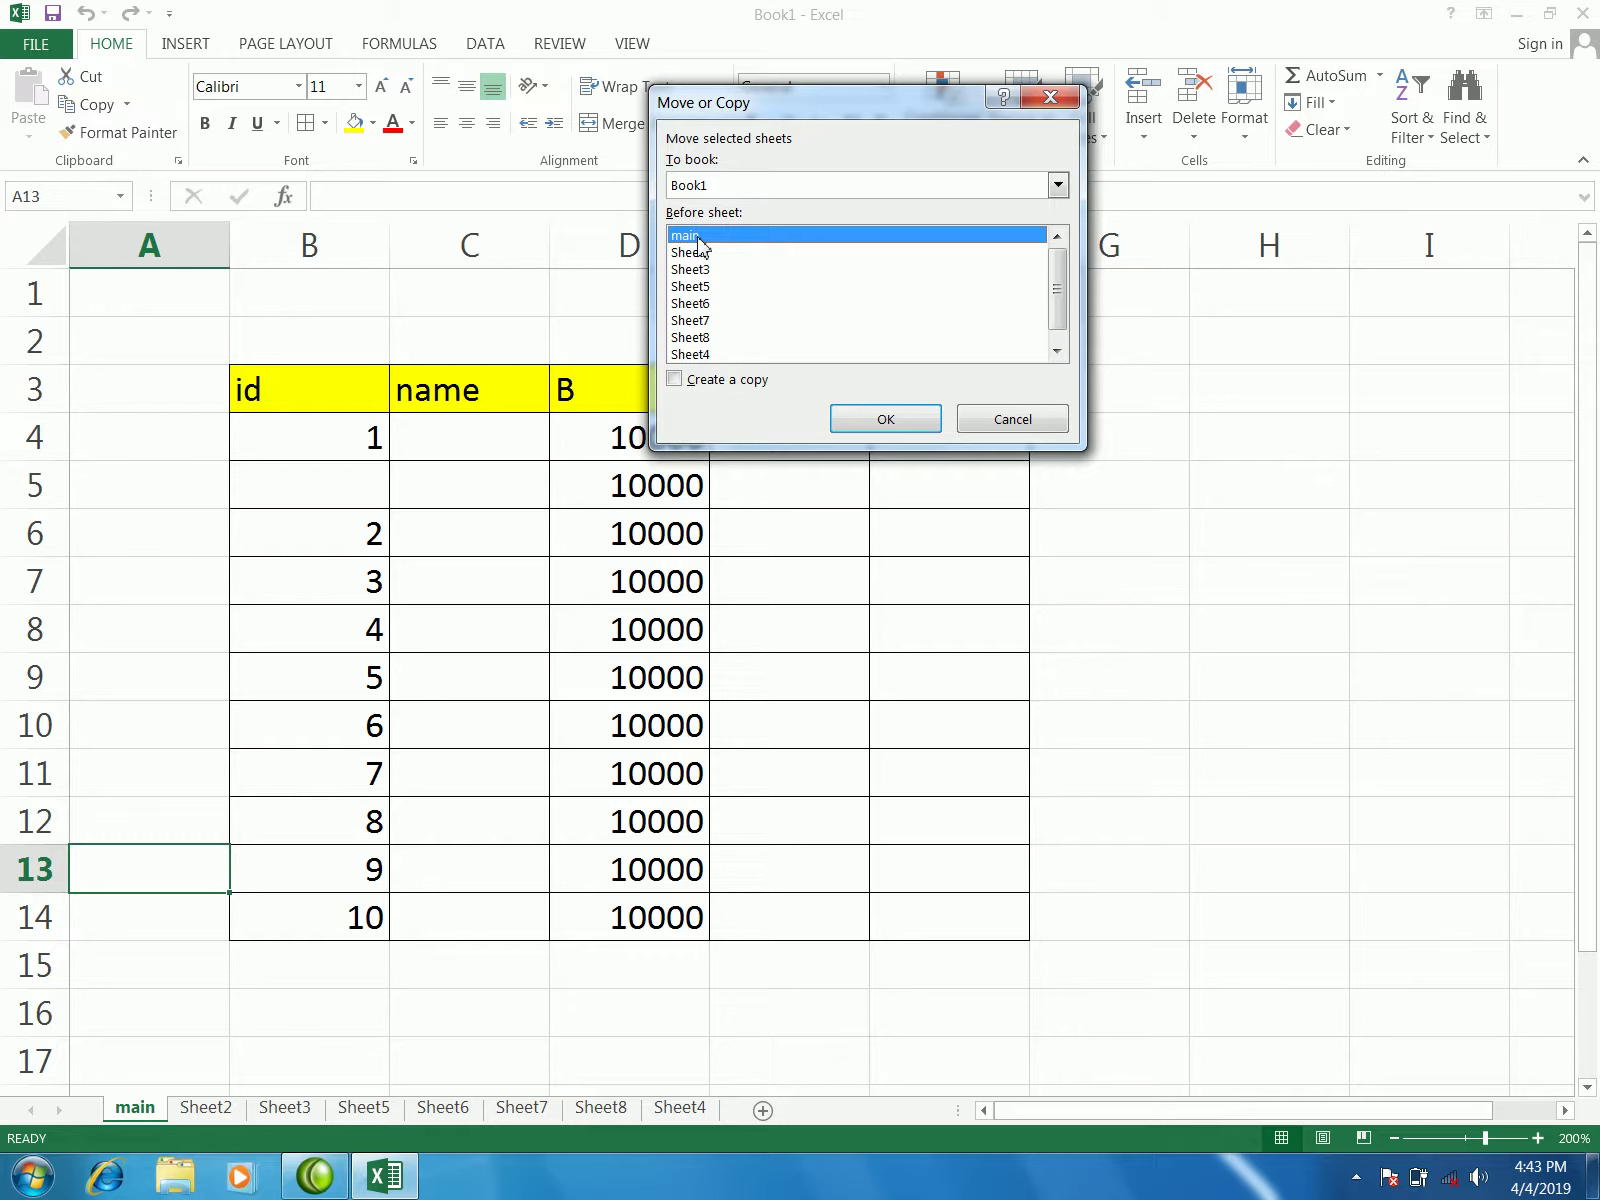
left_click(1058, 186)
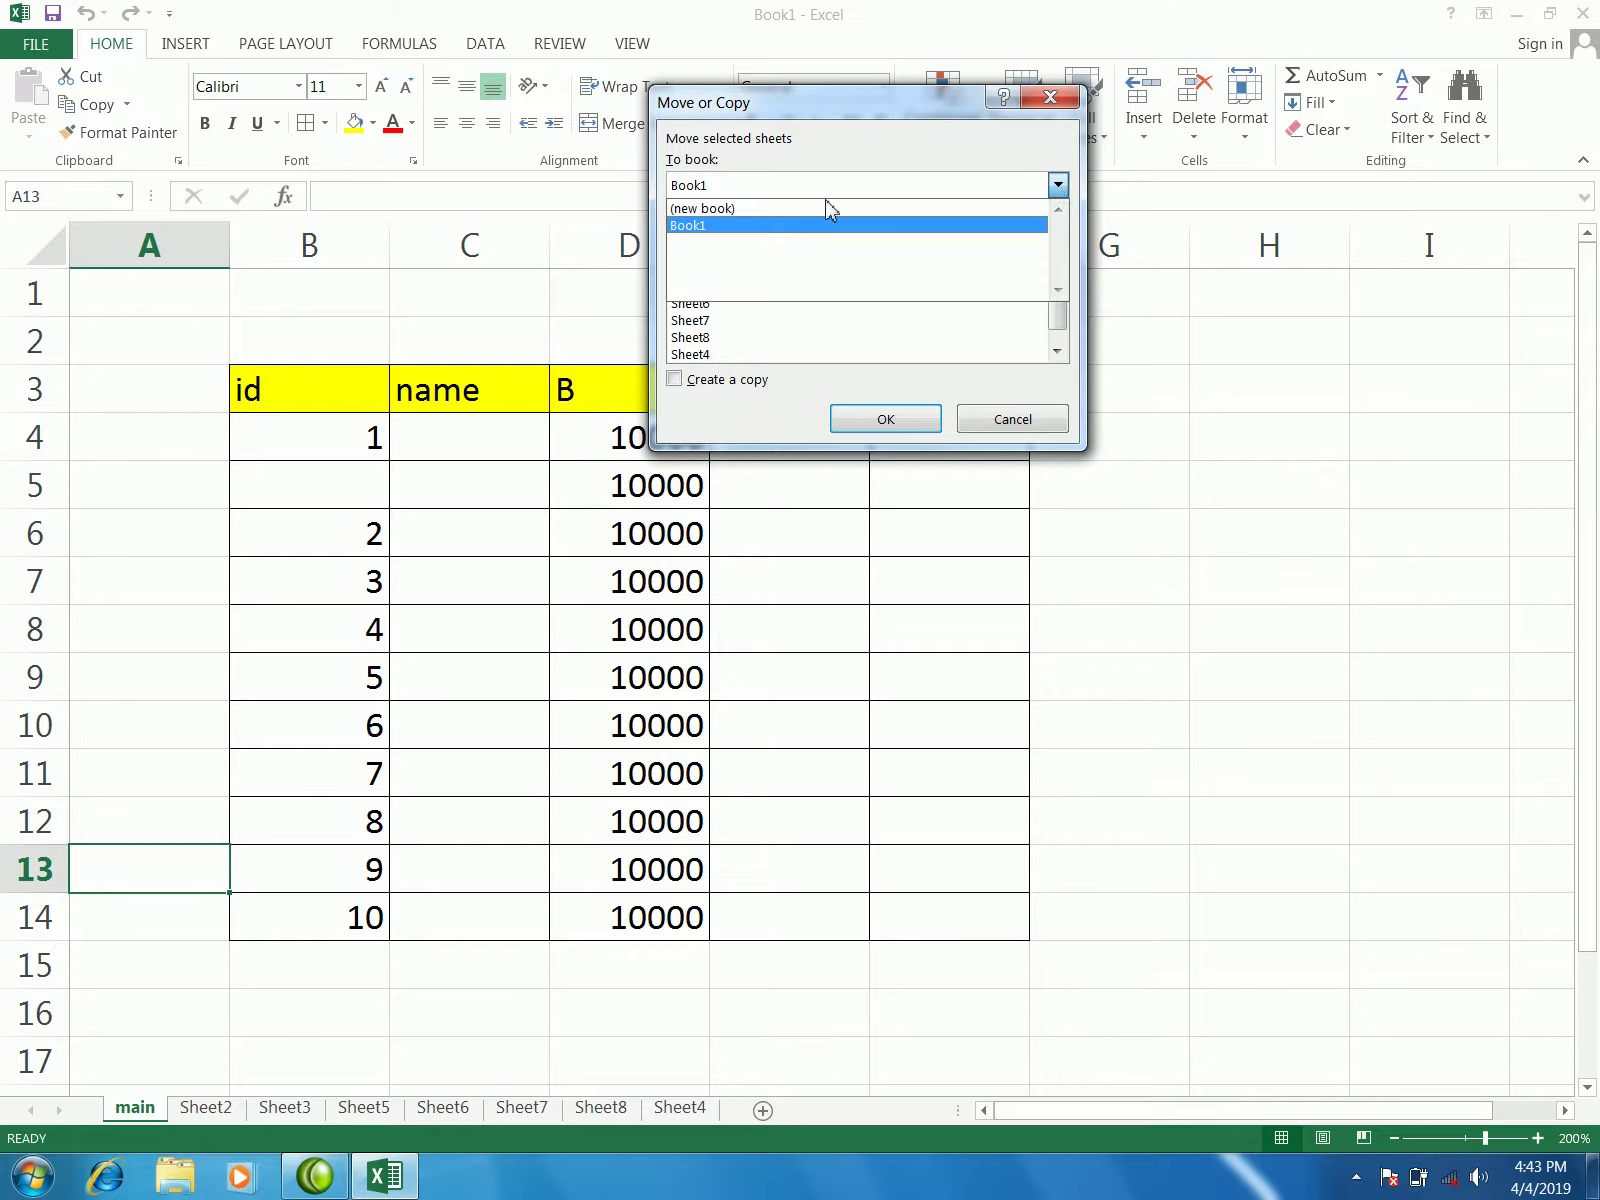
left_click(727, 210)
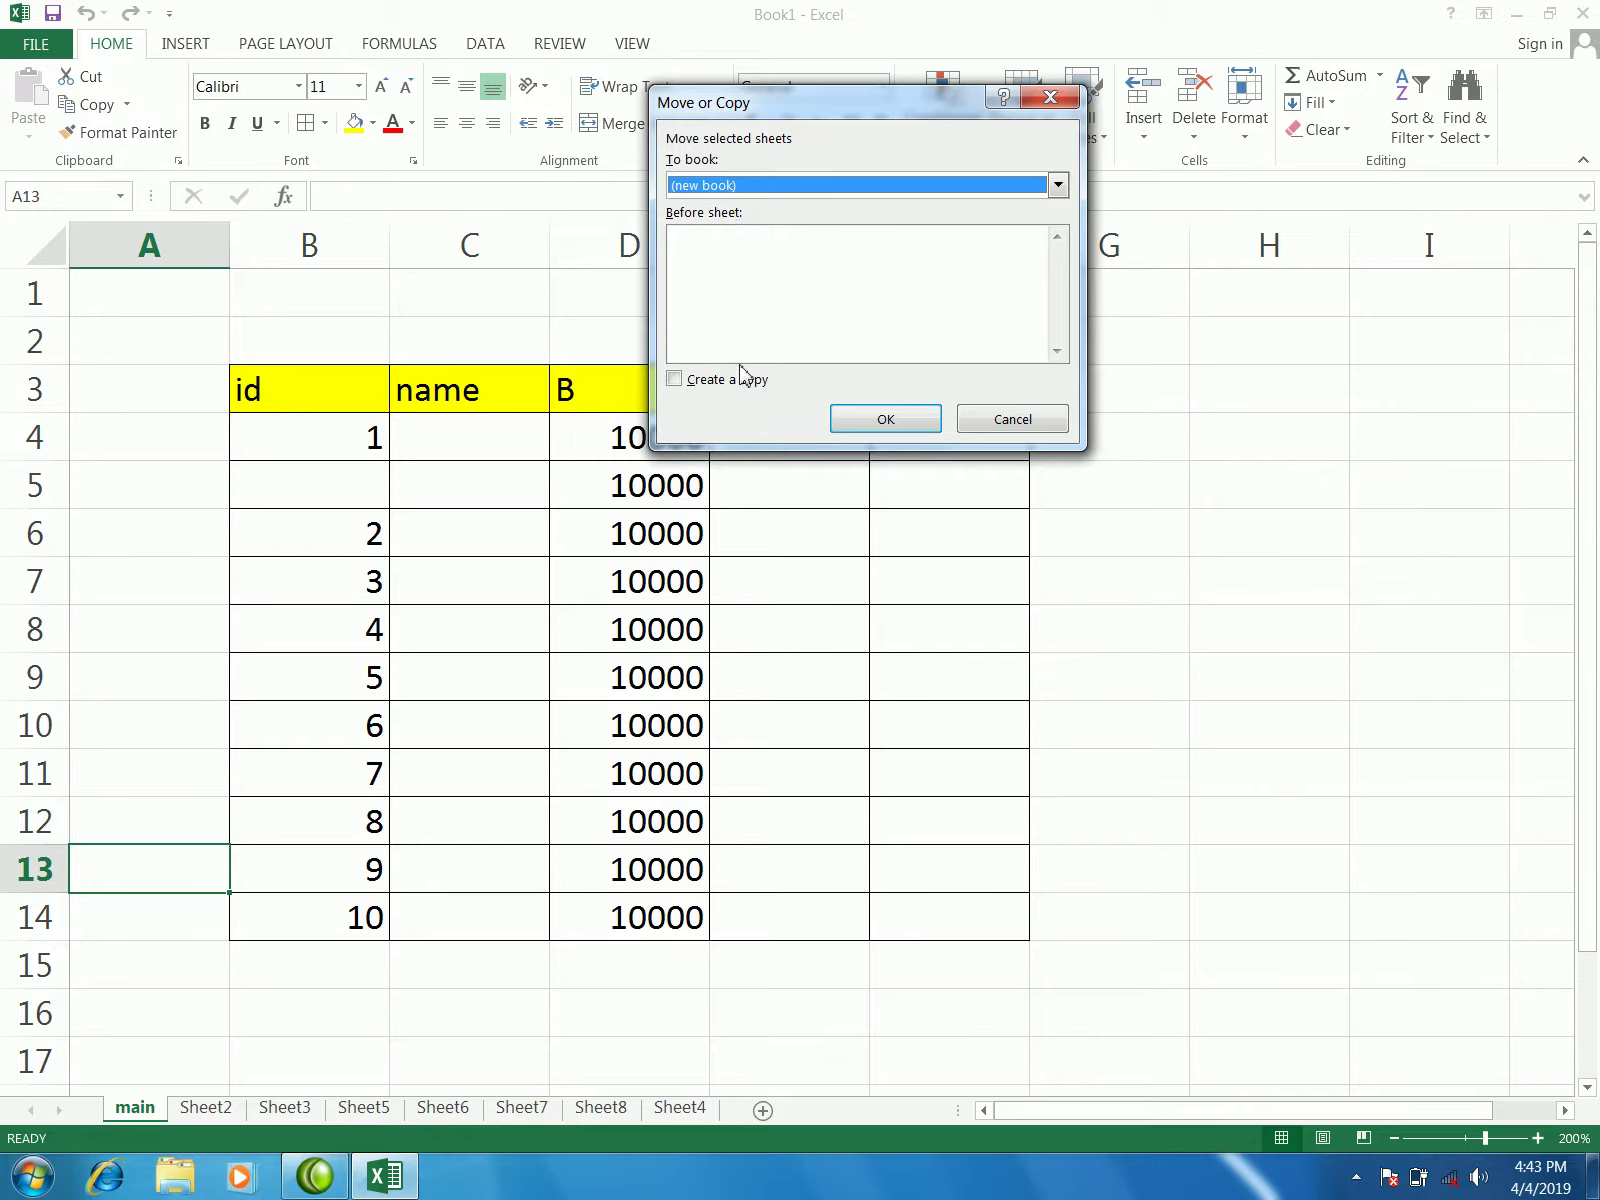
left_click(678, 386)
left_click(910, 427)
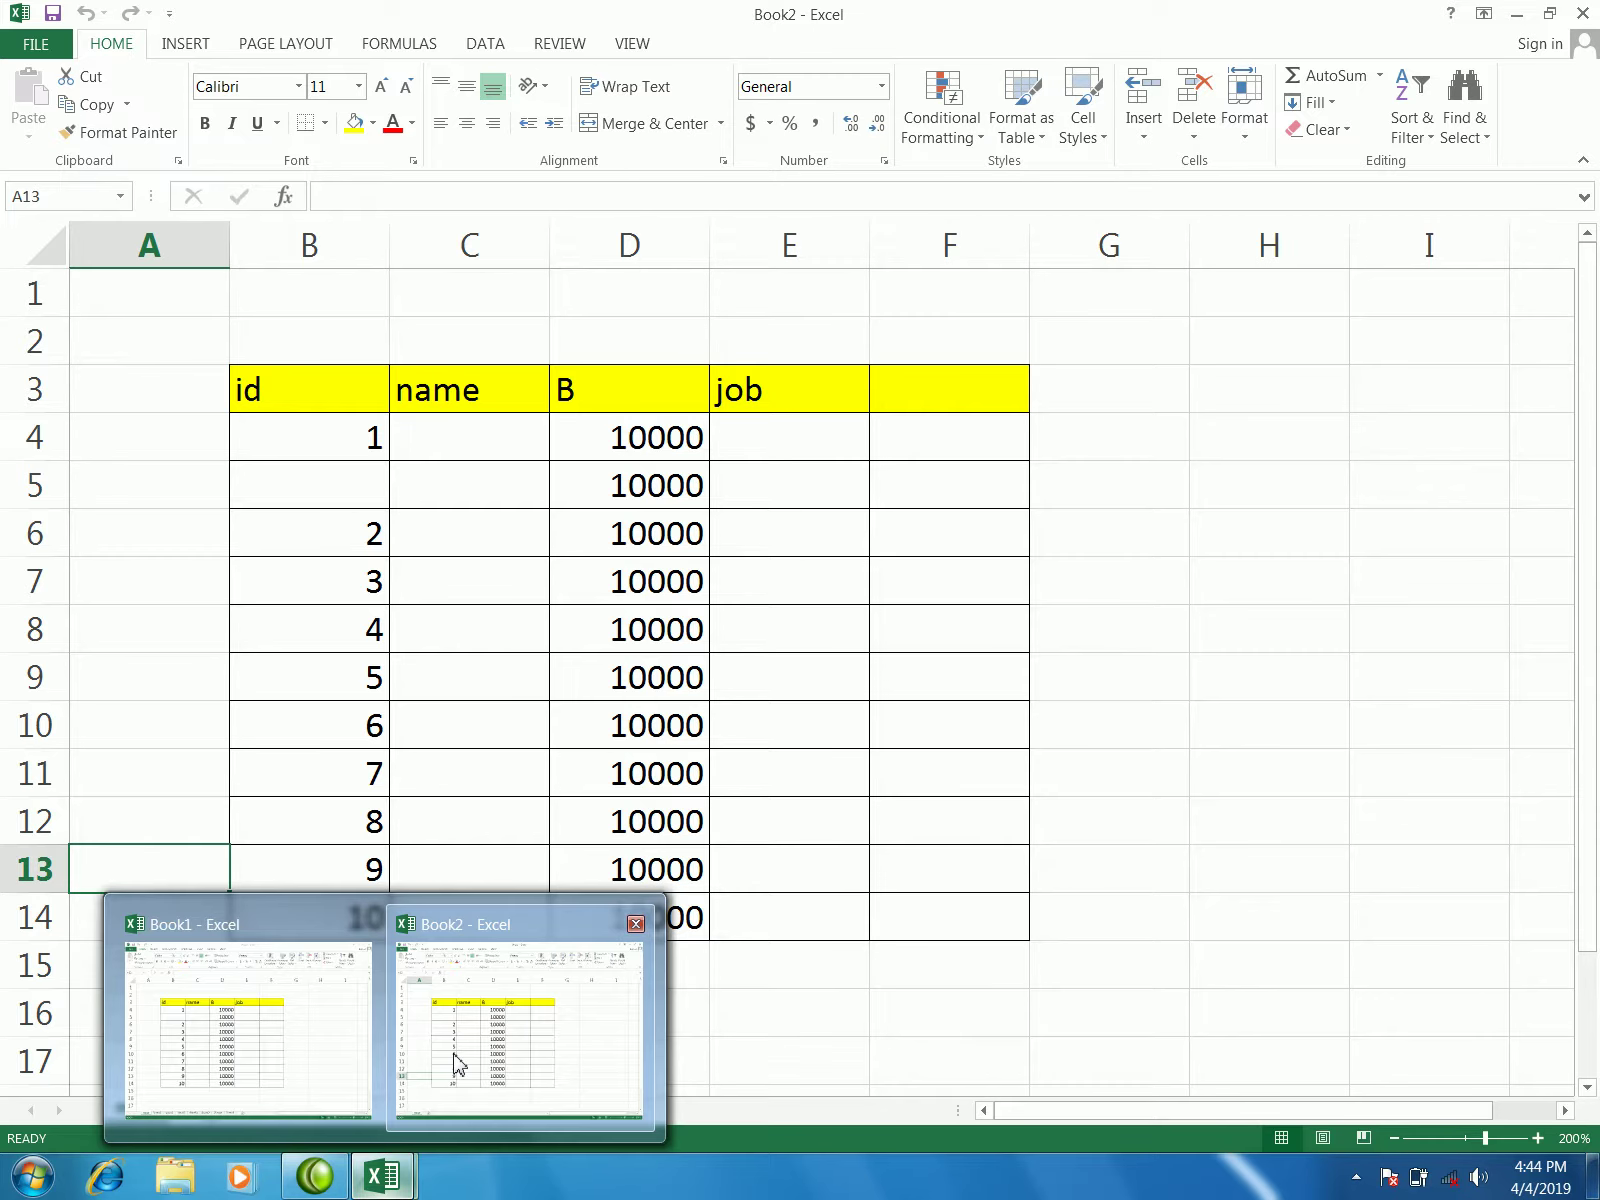
mouse_move(382, 1176)
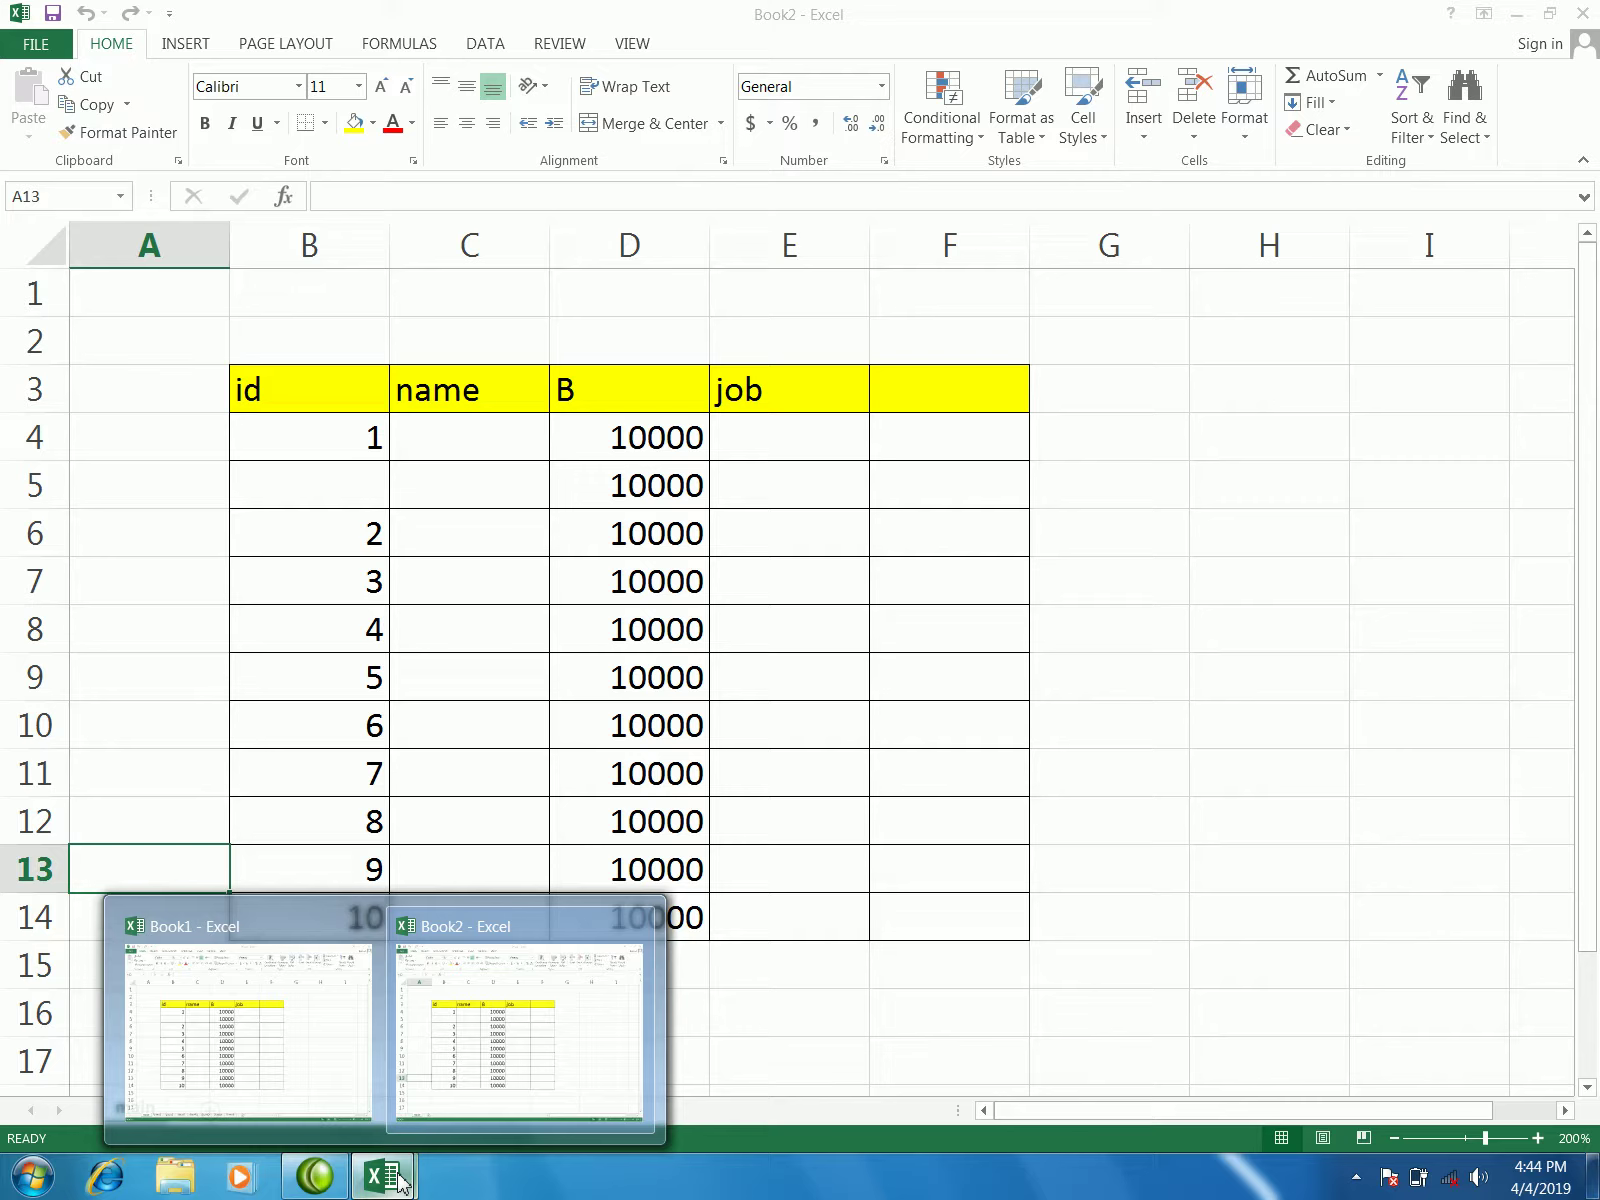
Step: Return to Book1 and close Book2 without saving
left_click(286, 1064)
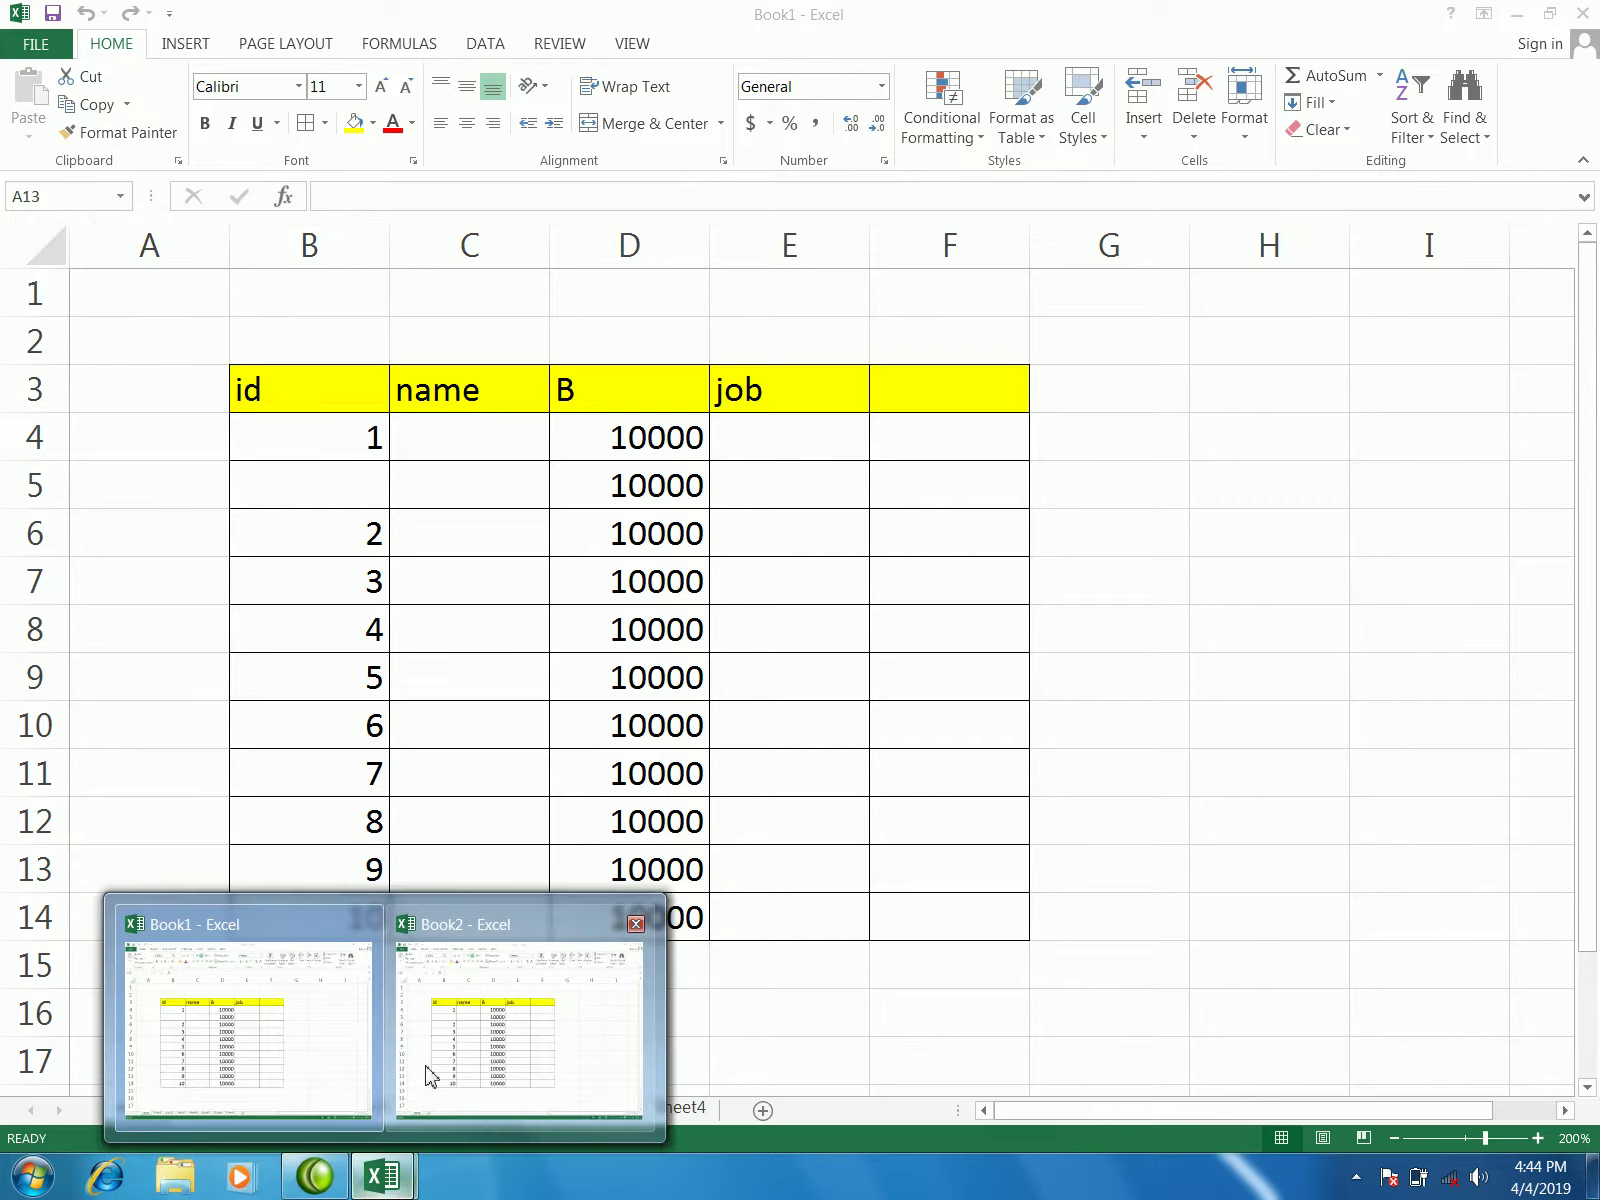
left_click(636, 924)
left_click(800, 614)
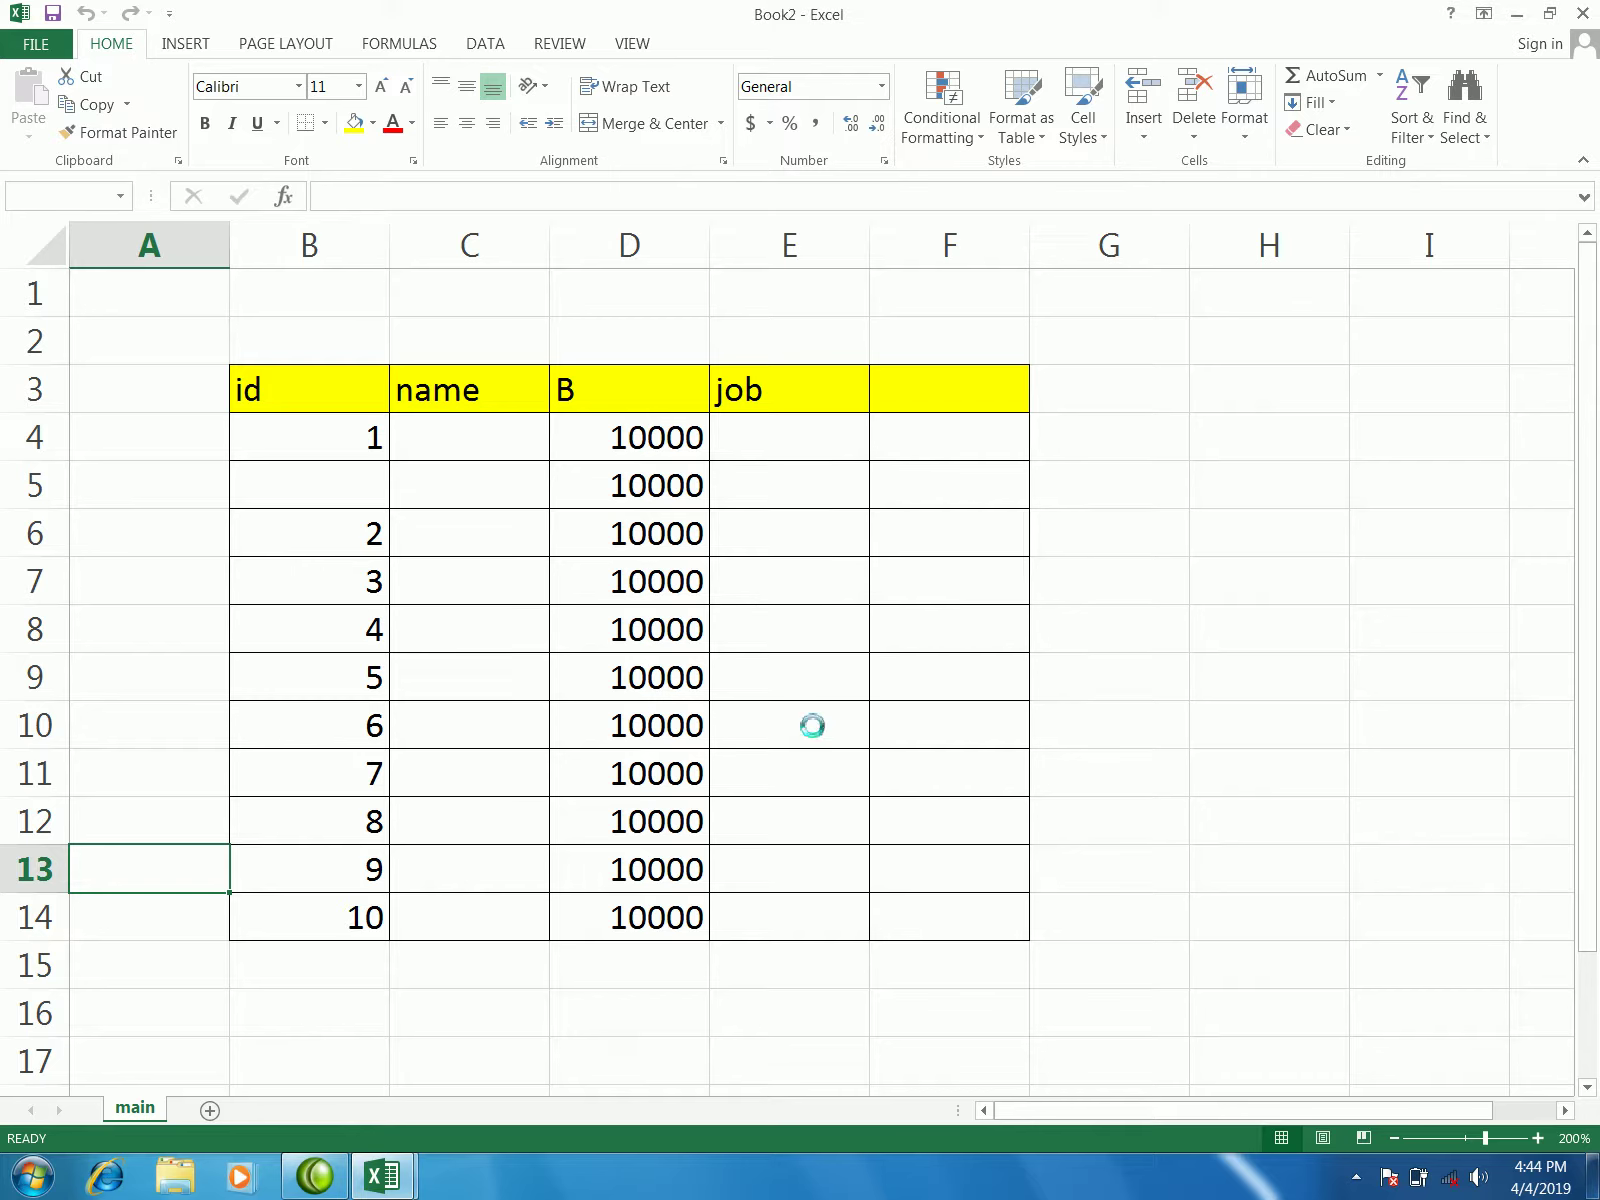
left_click(1224, 137)
mouse_move(1289, 490)
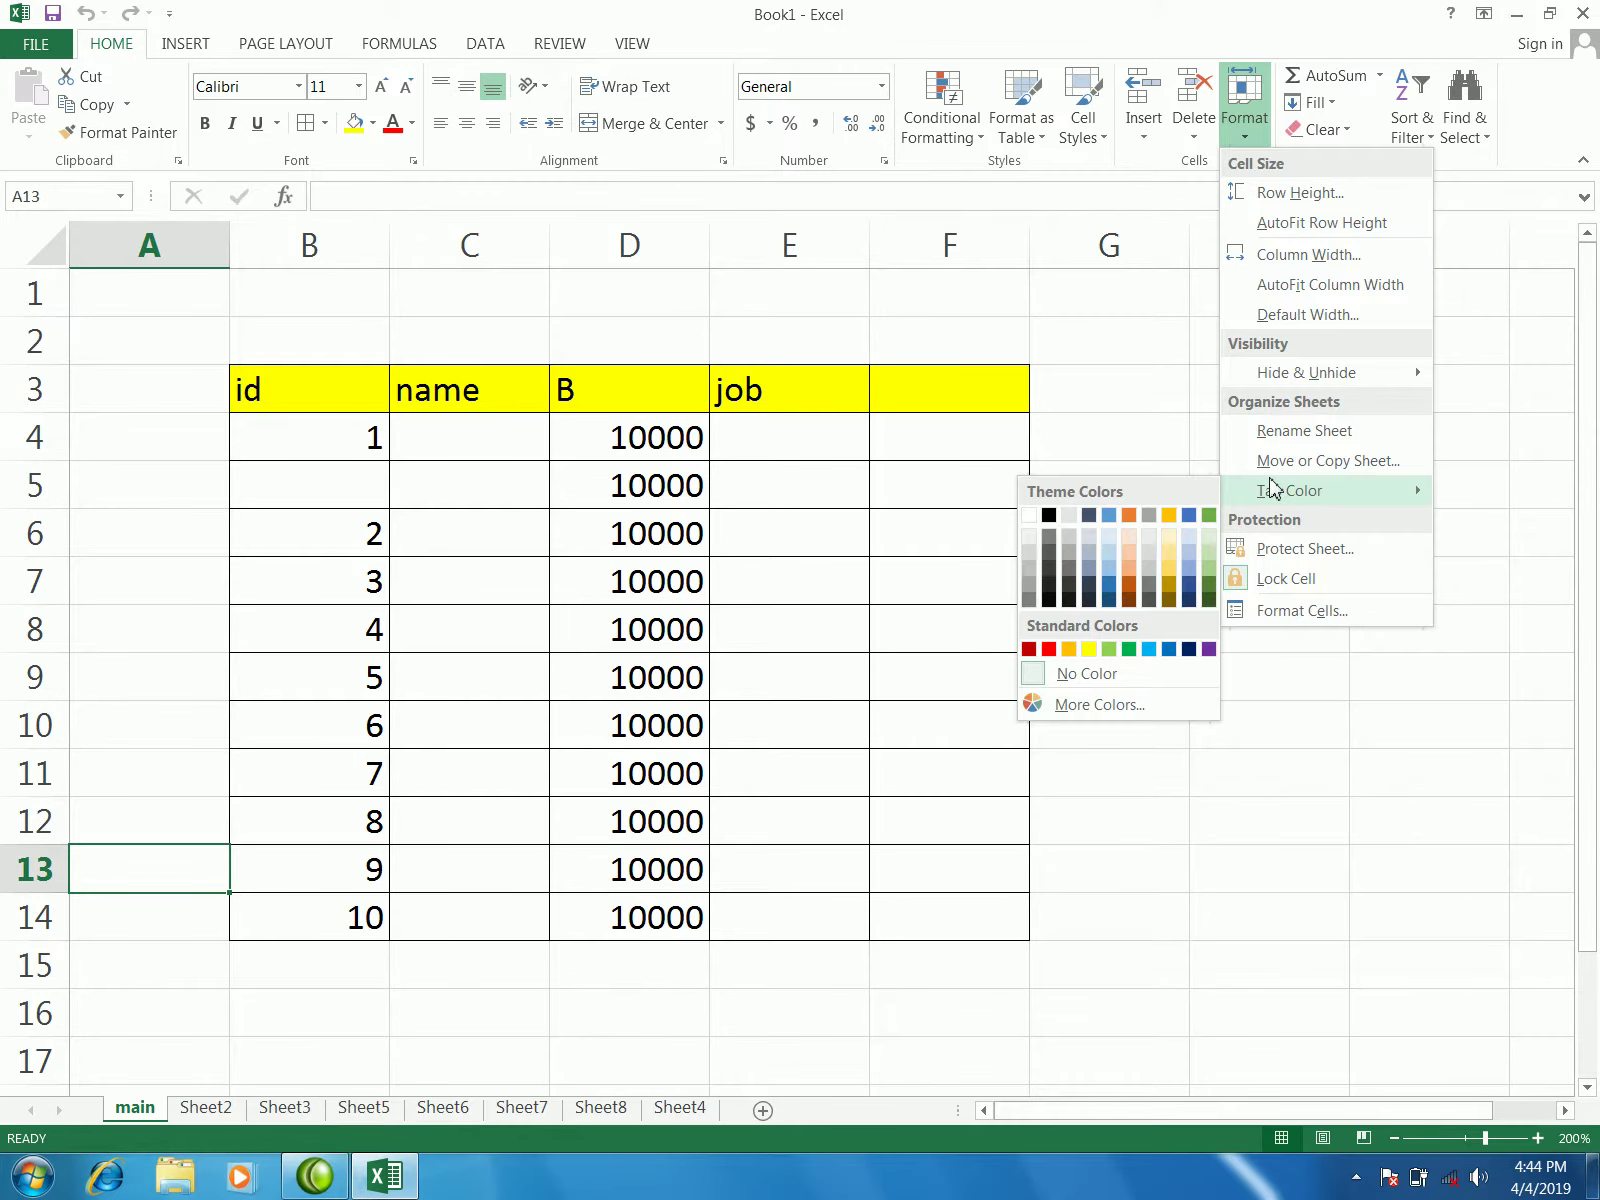
Step: Colour the main tab red, checking it from Sheet2 before returning to main
left_click(1055, 652)
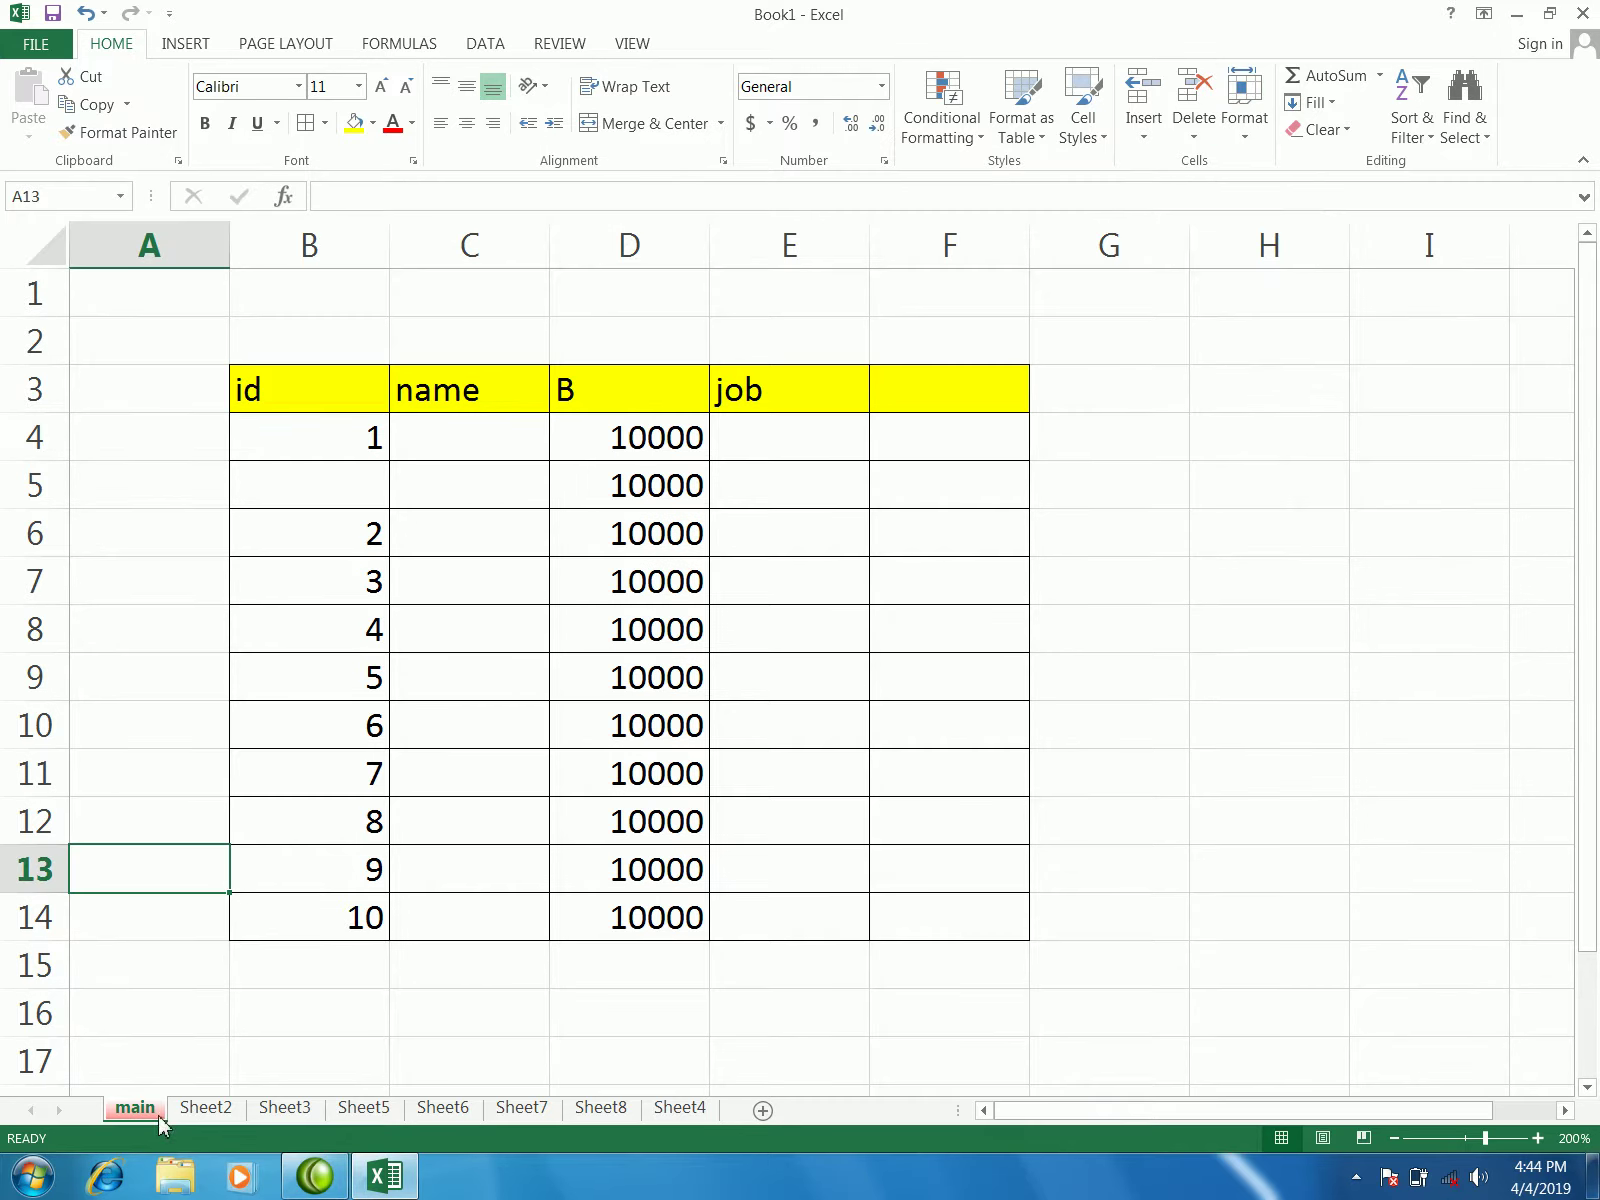
left_click(190, 1108)
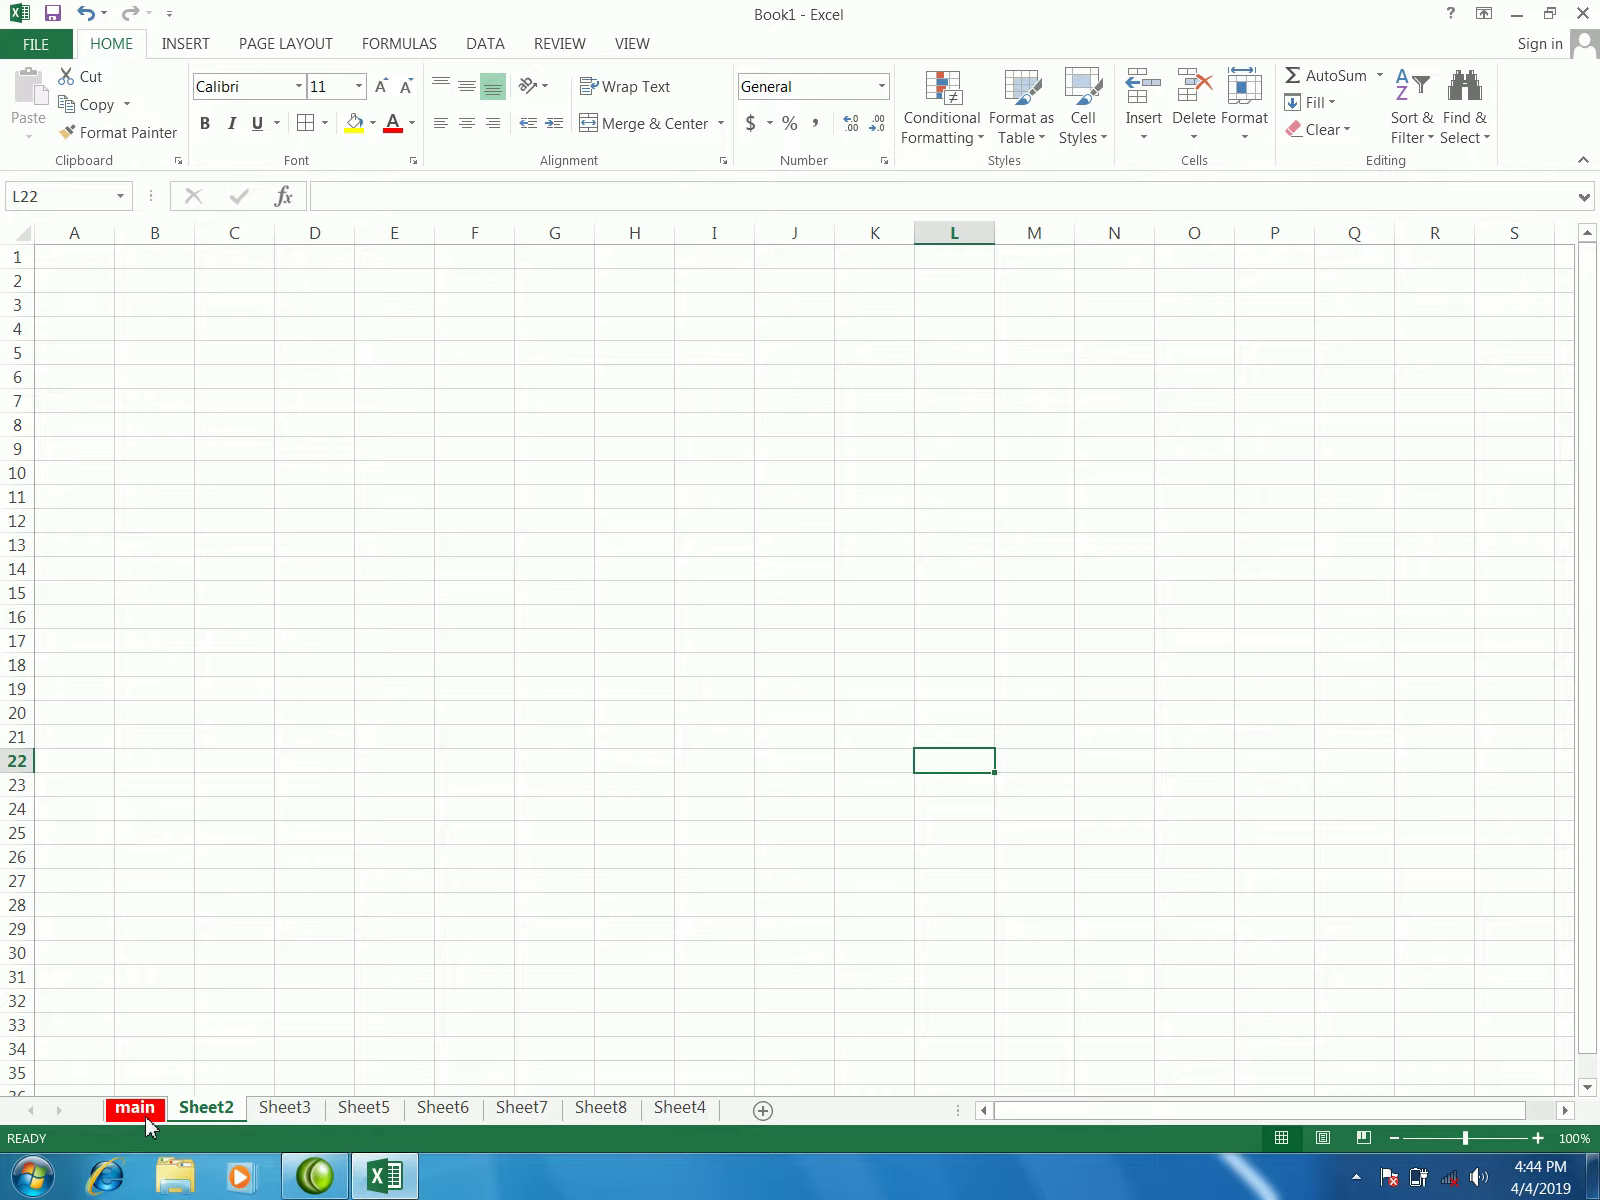
left_click(147, 1118)
left_click(1248, 138)
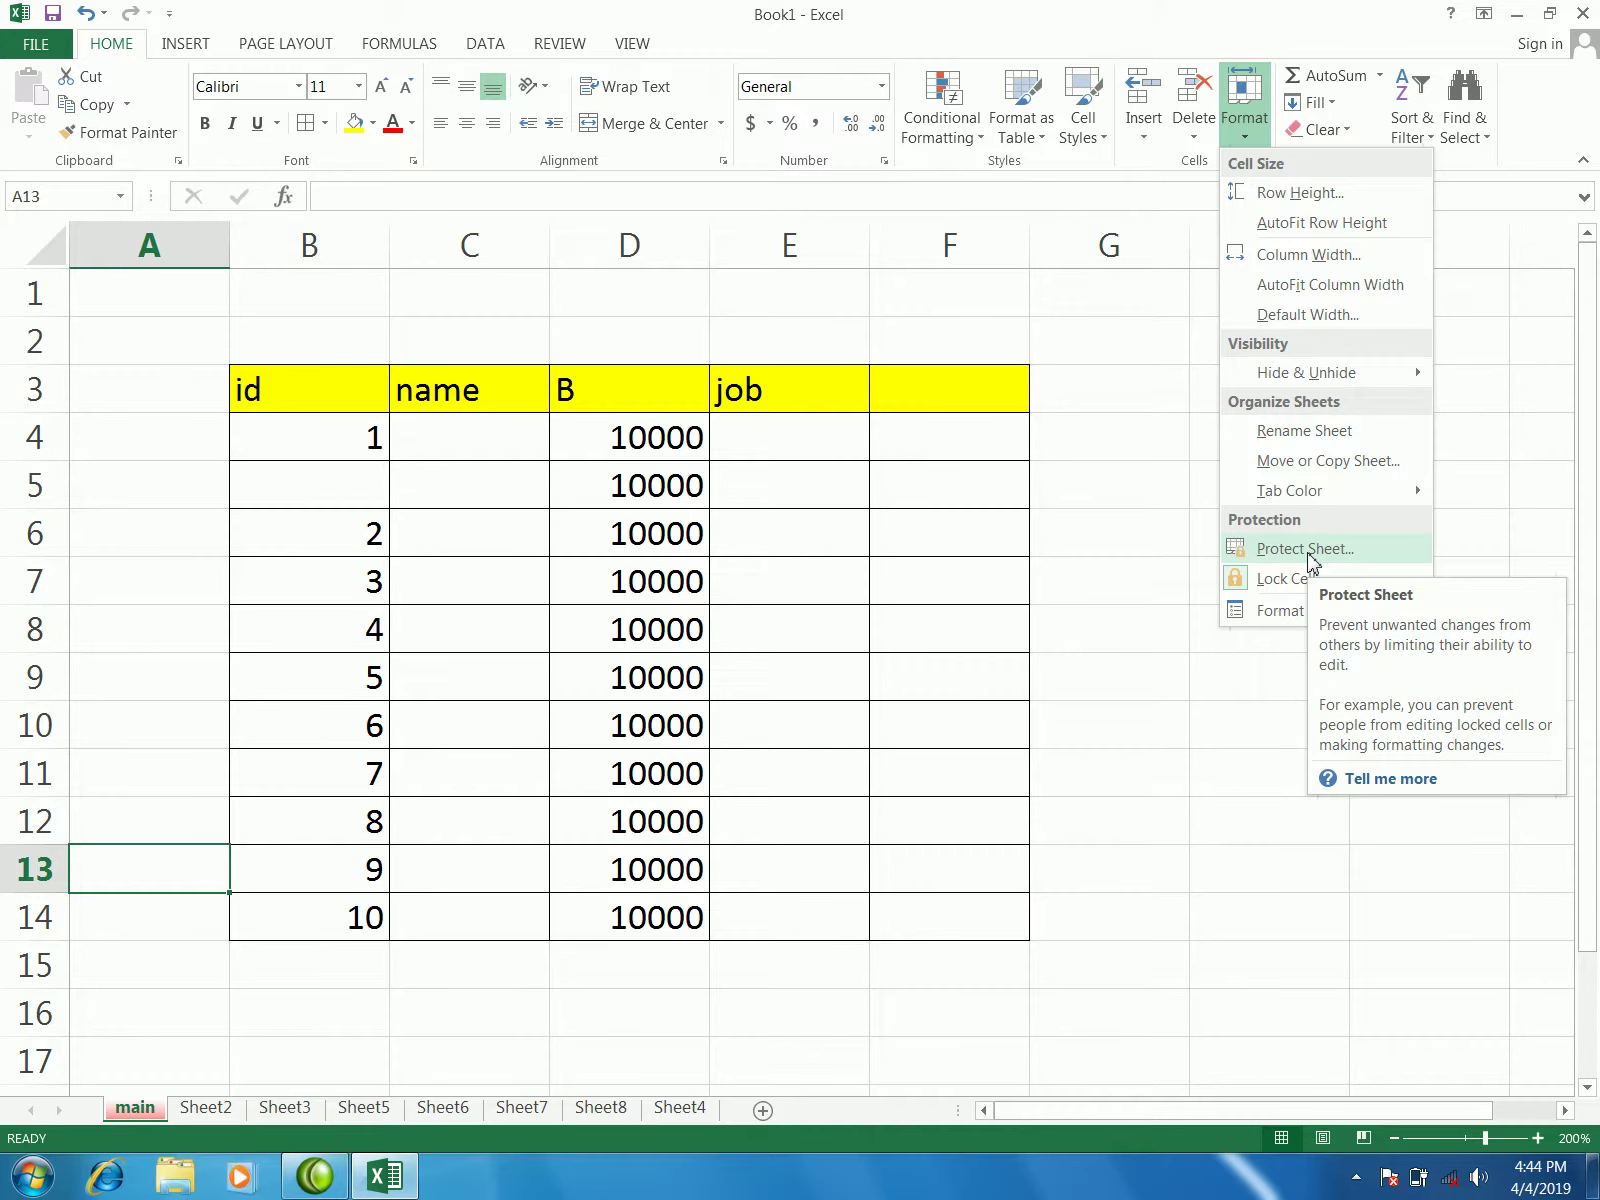
left_click(1308, 550)
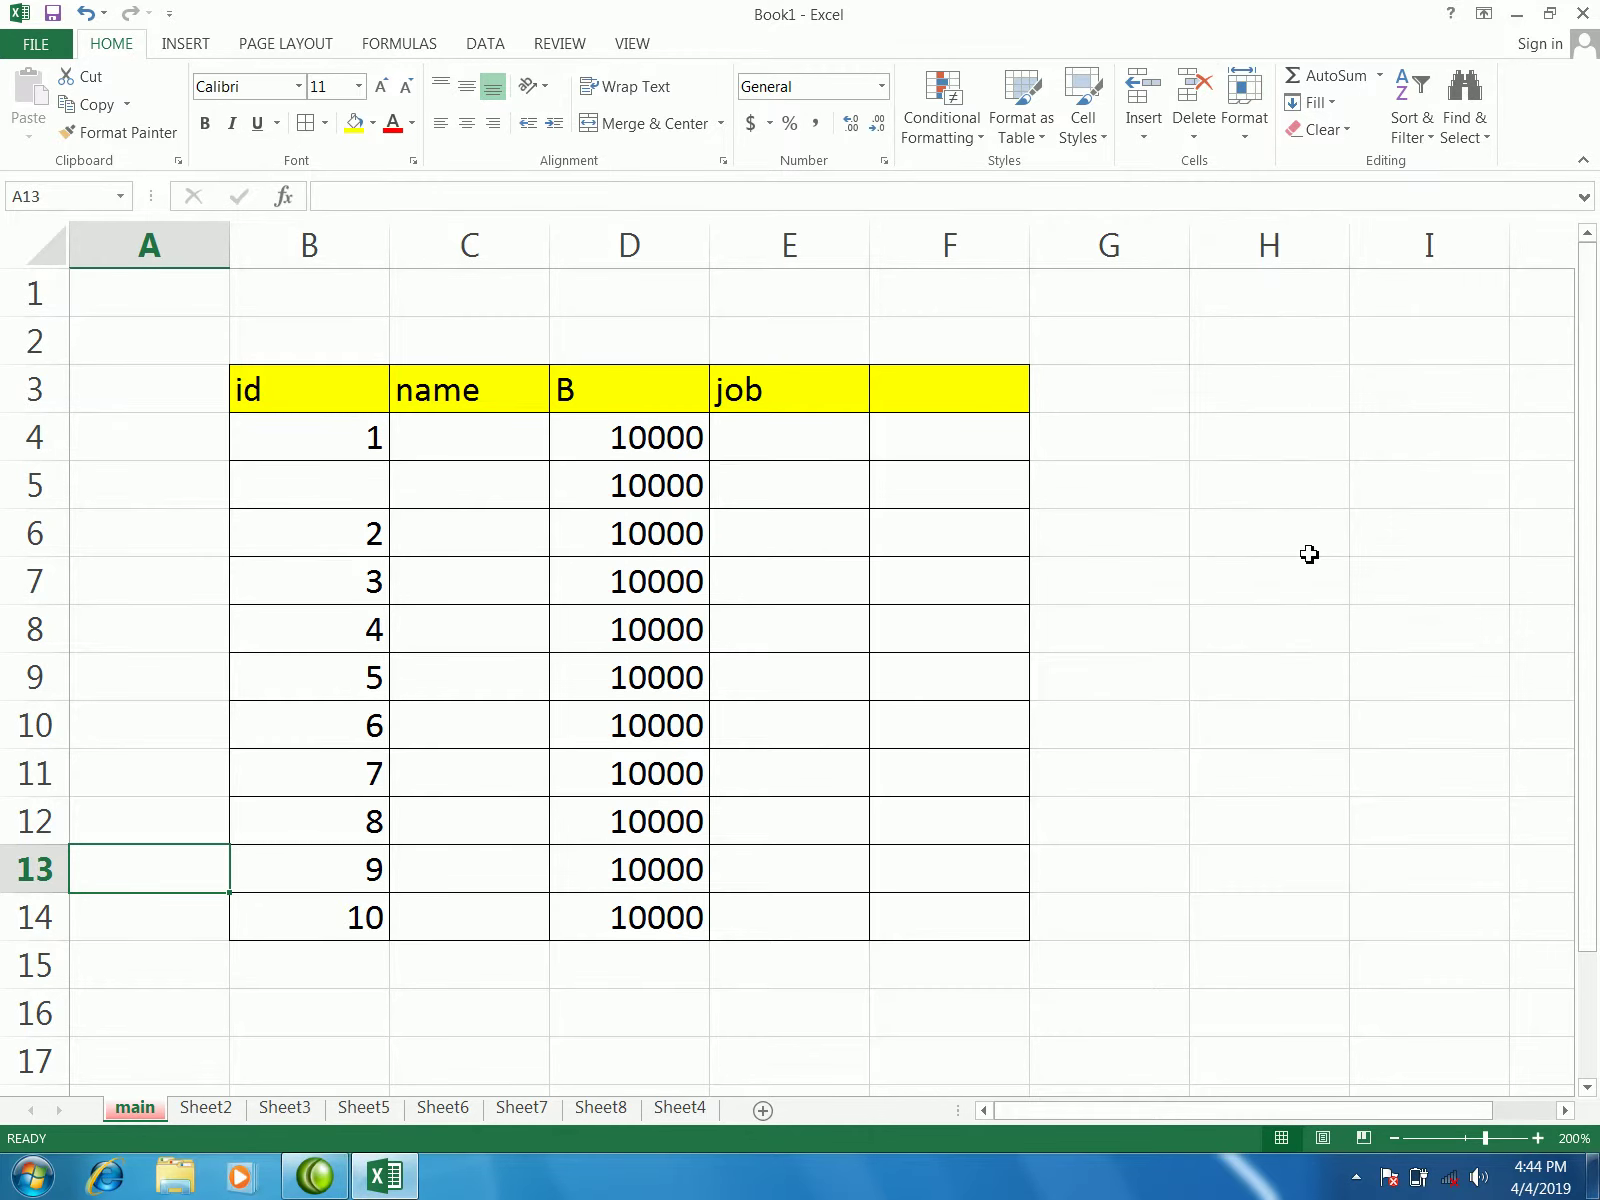
left_click(1142, 445)
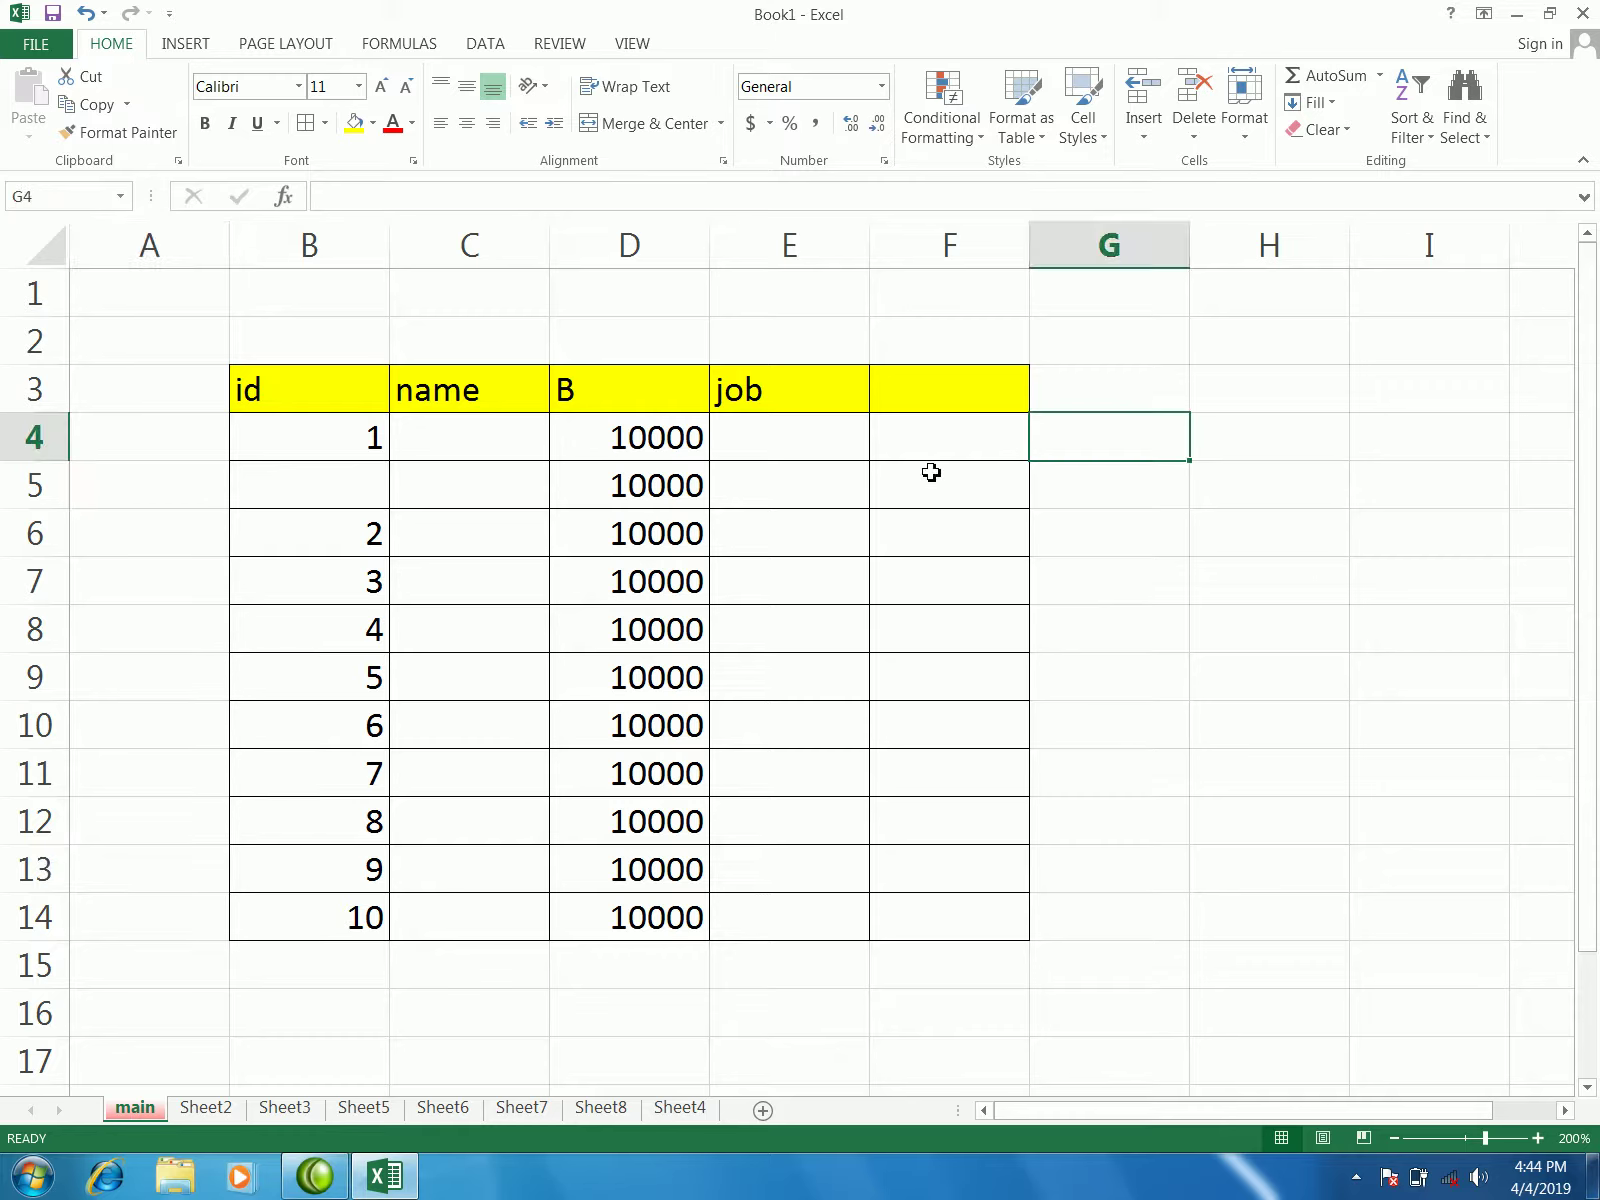
left_click_drag(212, 330, 1128, 1007)
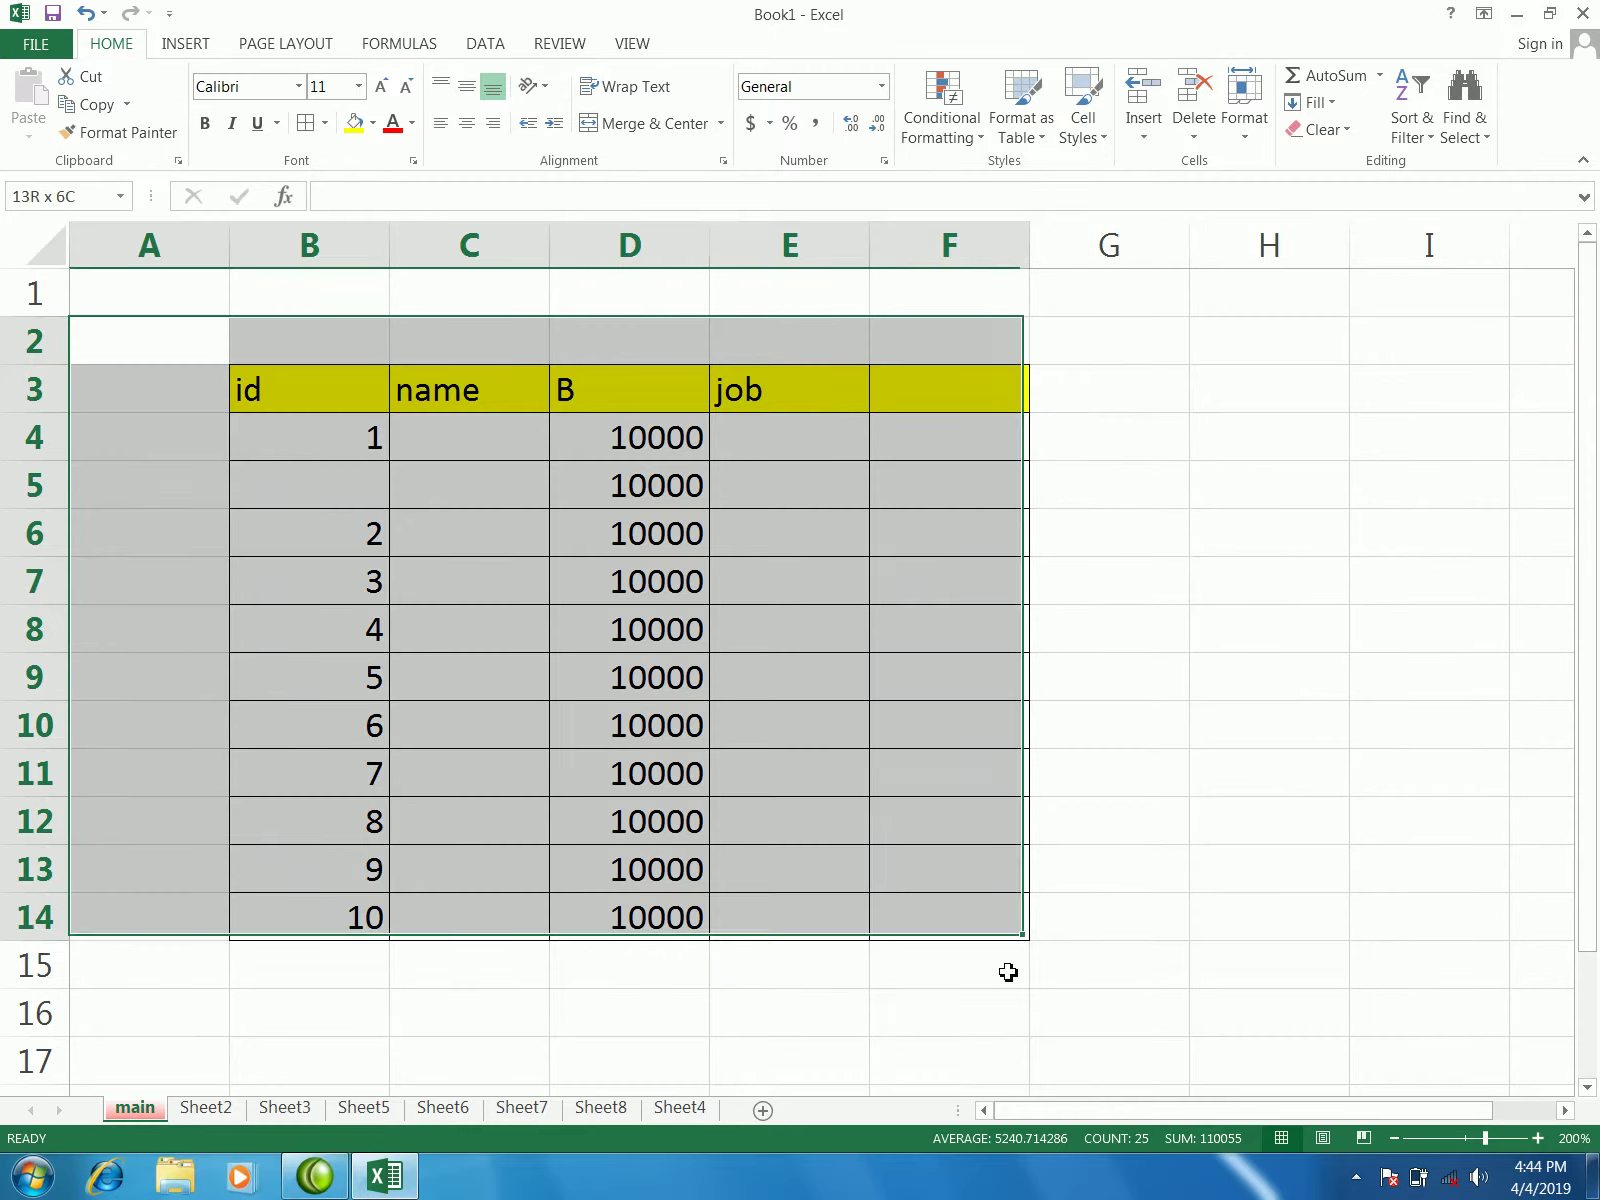
left_click(1018, 770)
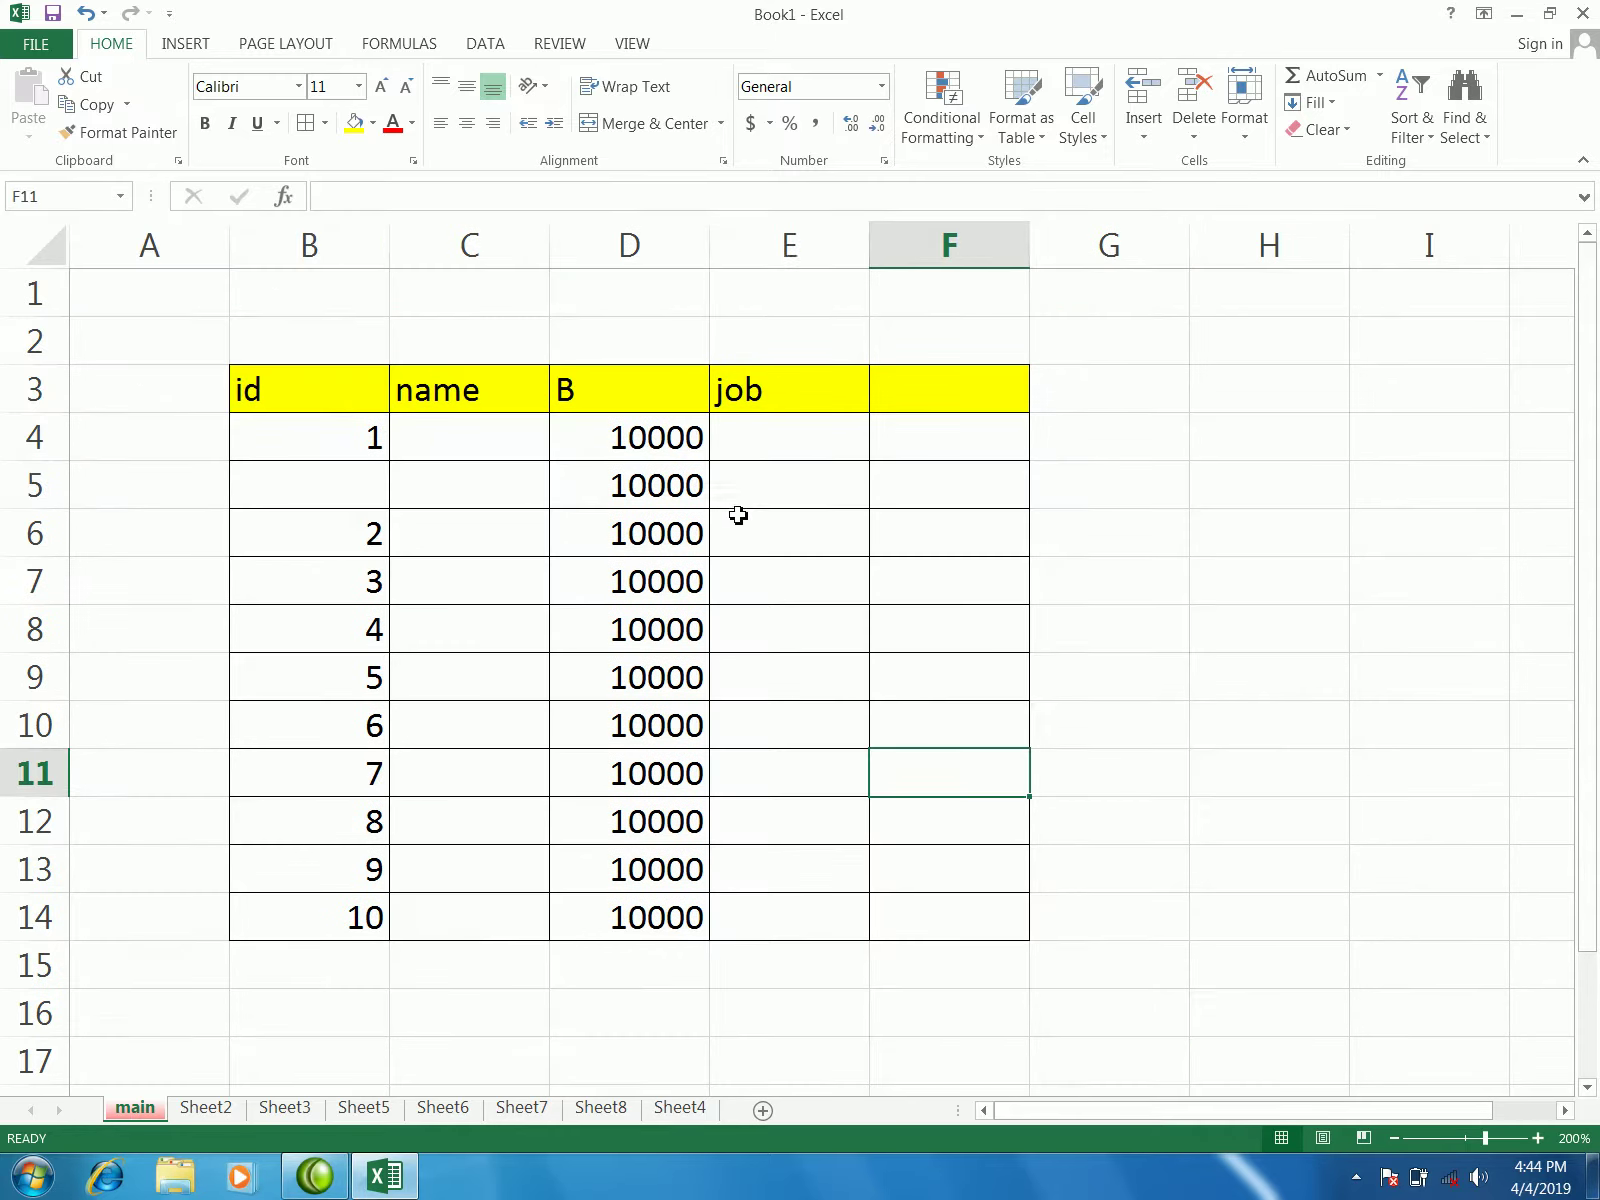
left_click(736, 484)
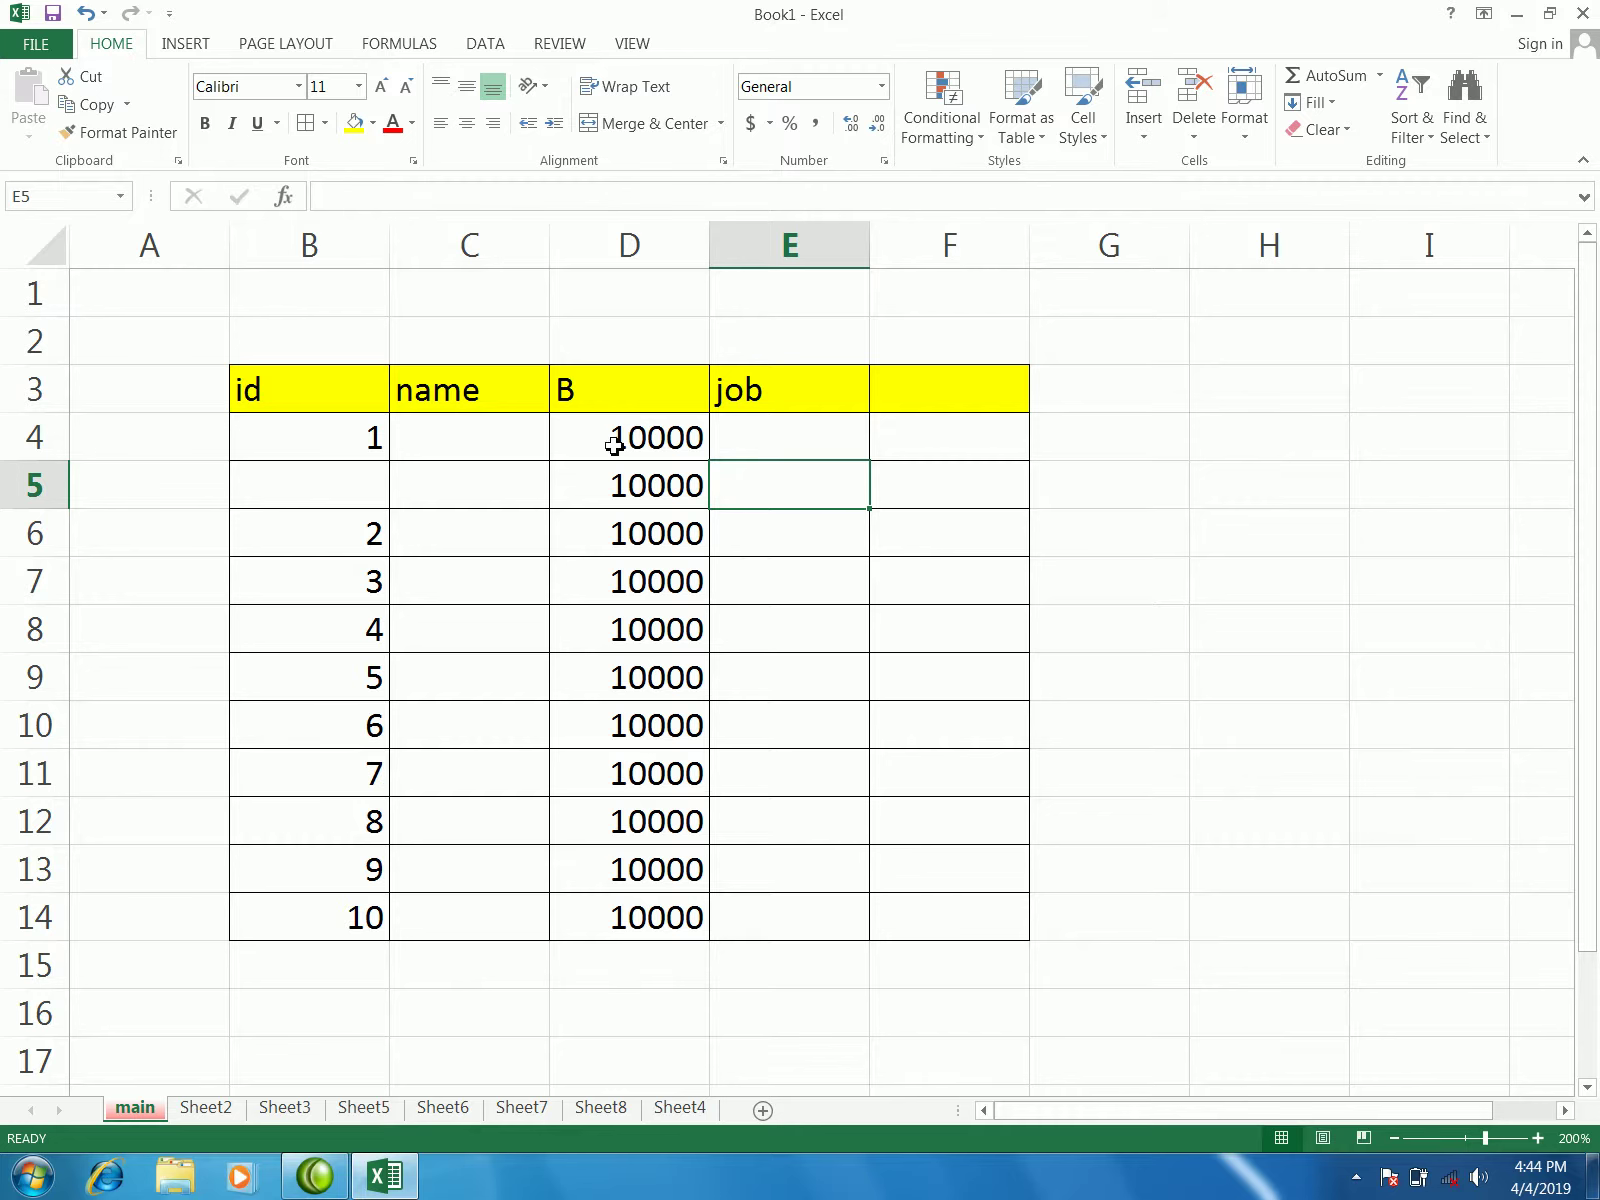
left_click(298, 433)
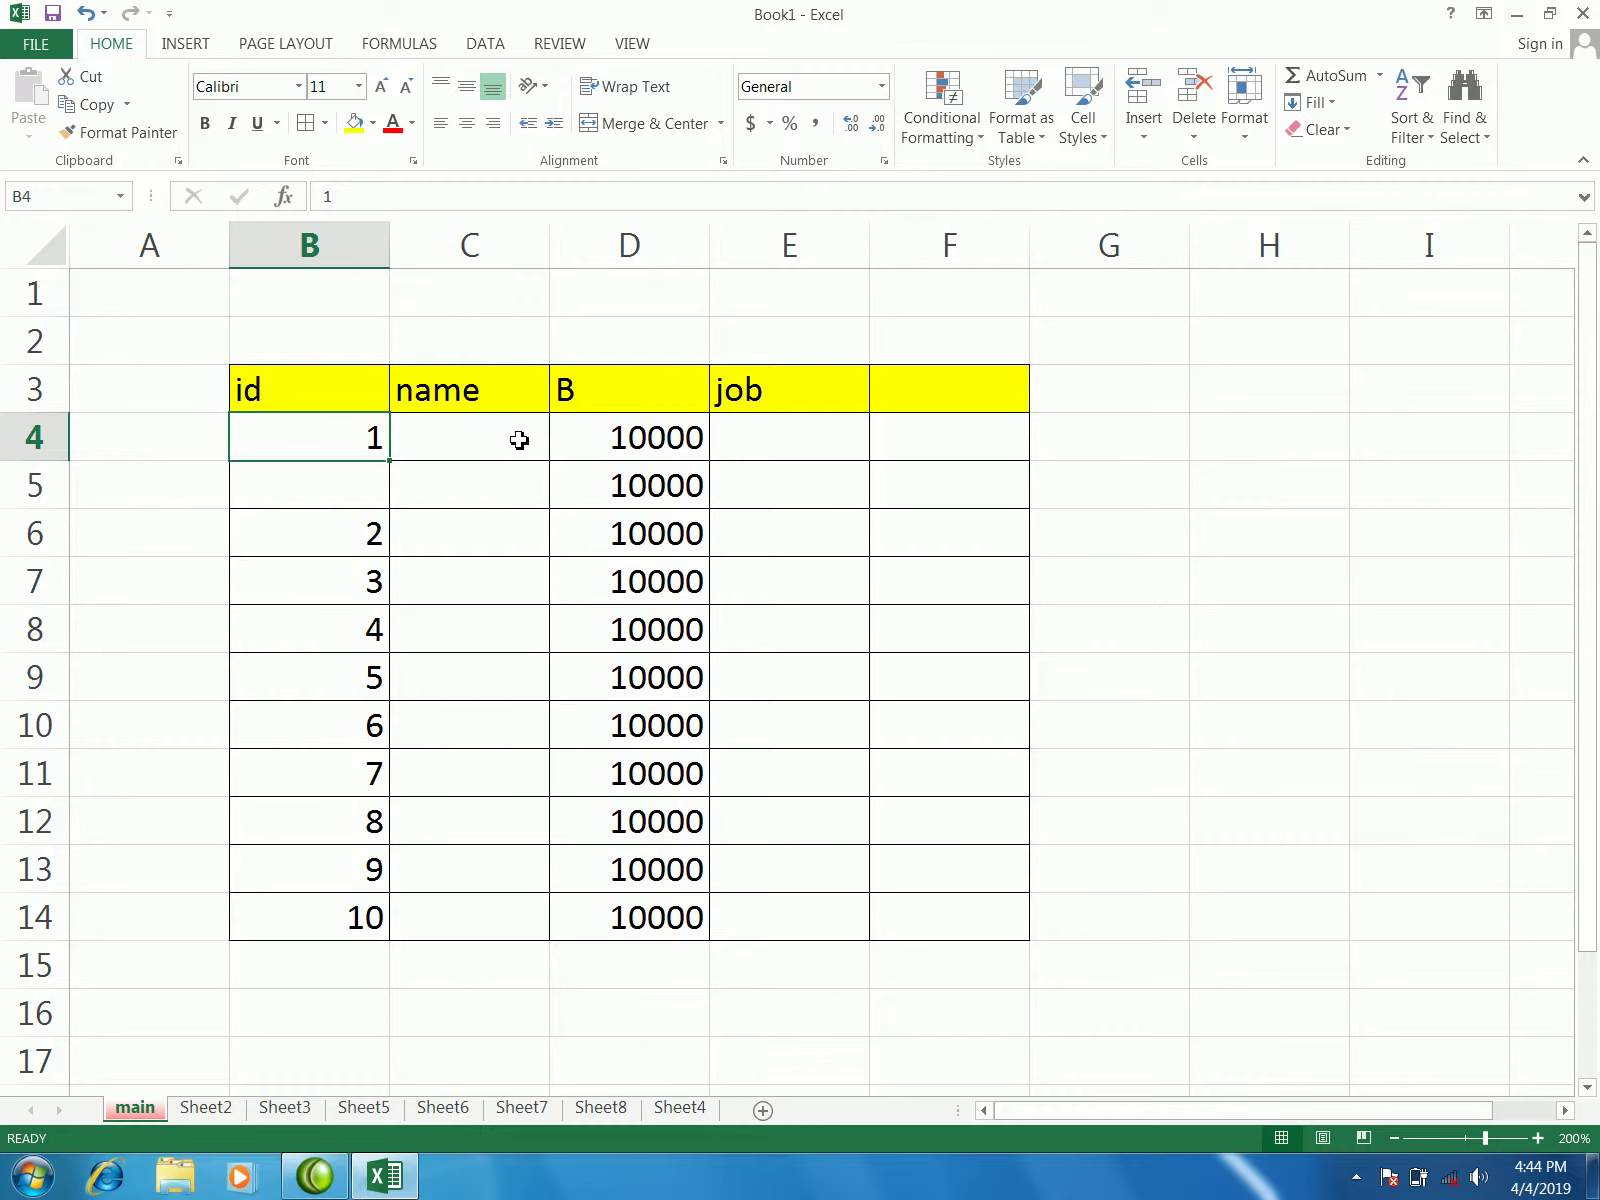
left_click(453, 346)
left_click(708, 418)
left_click(740, 440)
left_click(715, 486)
left_click(653, 493)
left_click(790, 630)
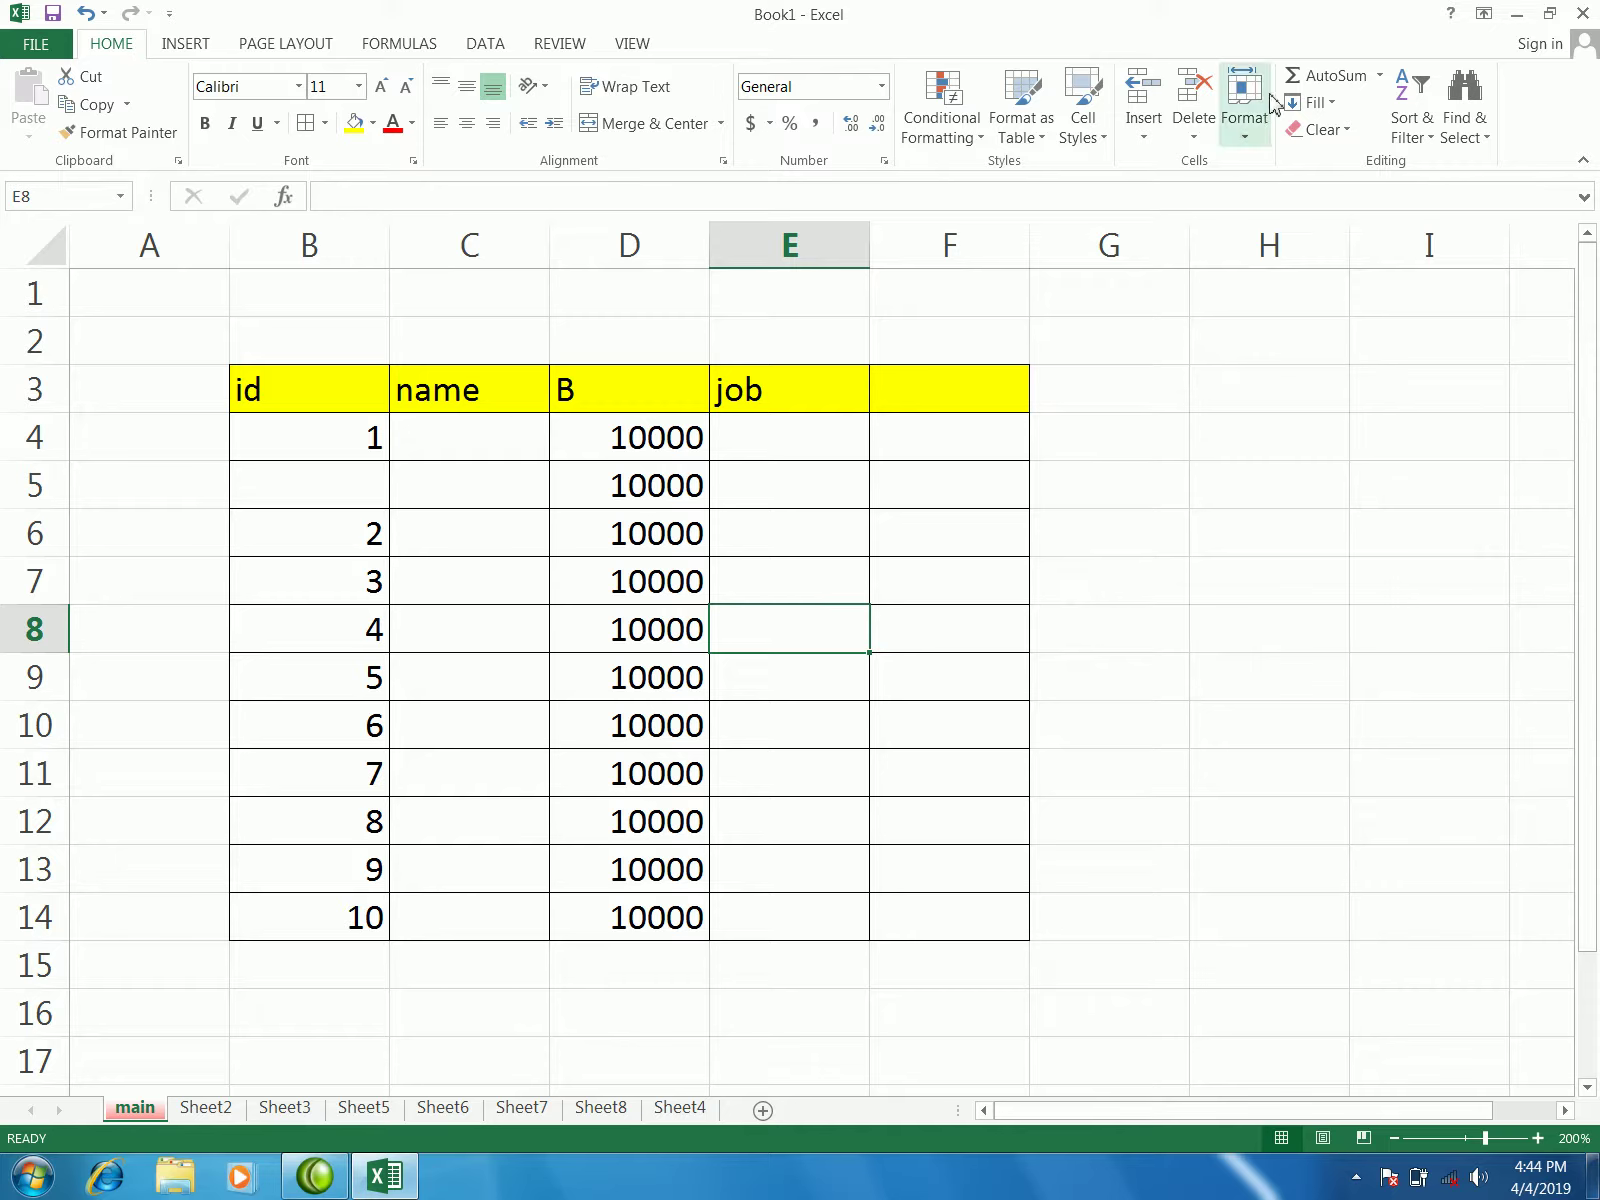
Step: Password-protect the main sheet, re-entering the password to confirm, then test by selecting cells F4 and D6
left_click(1250, 135)
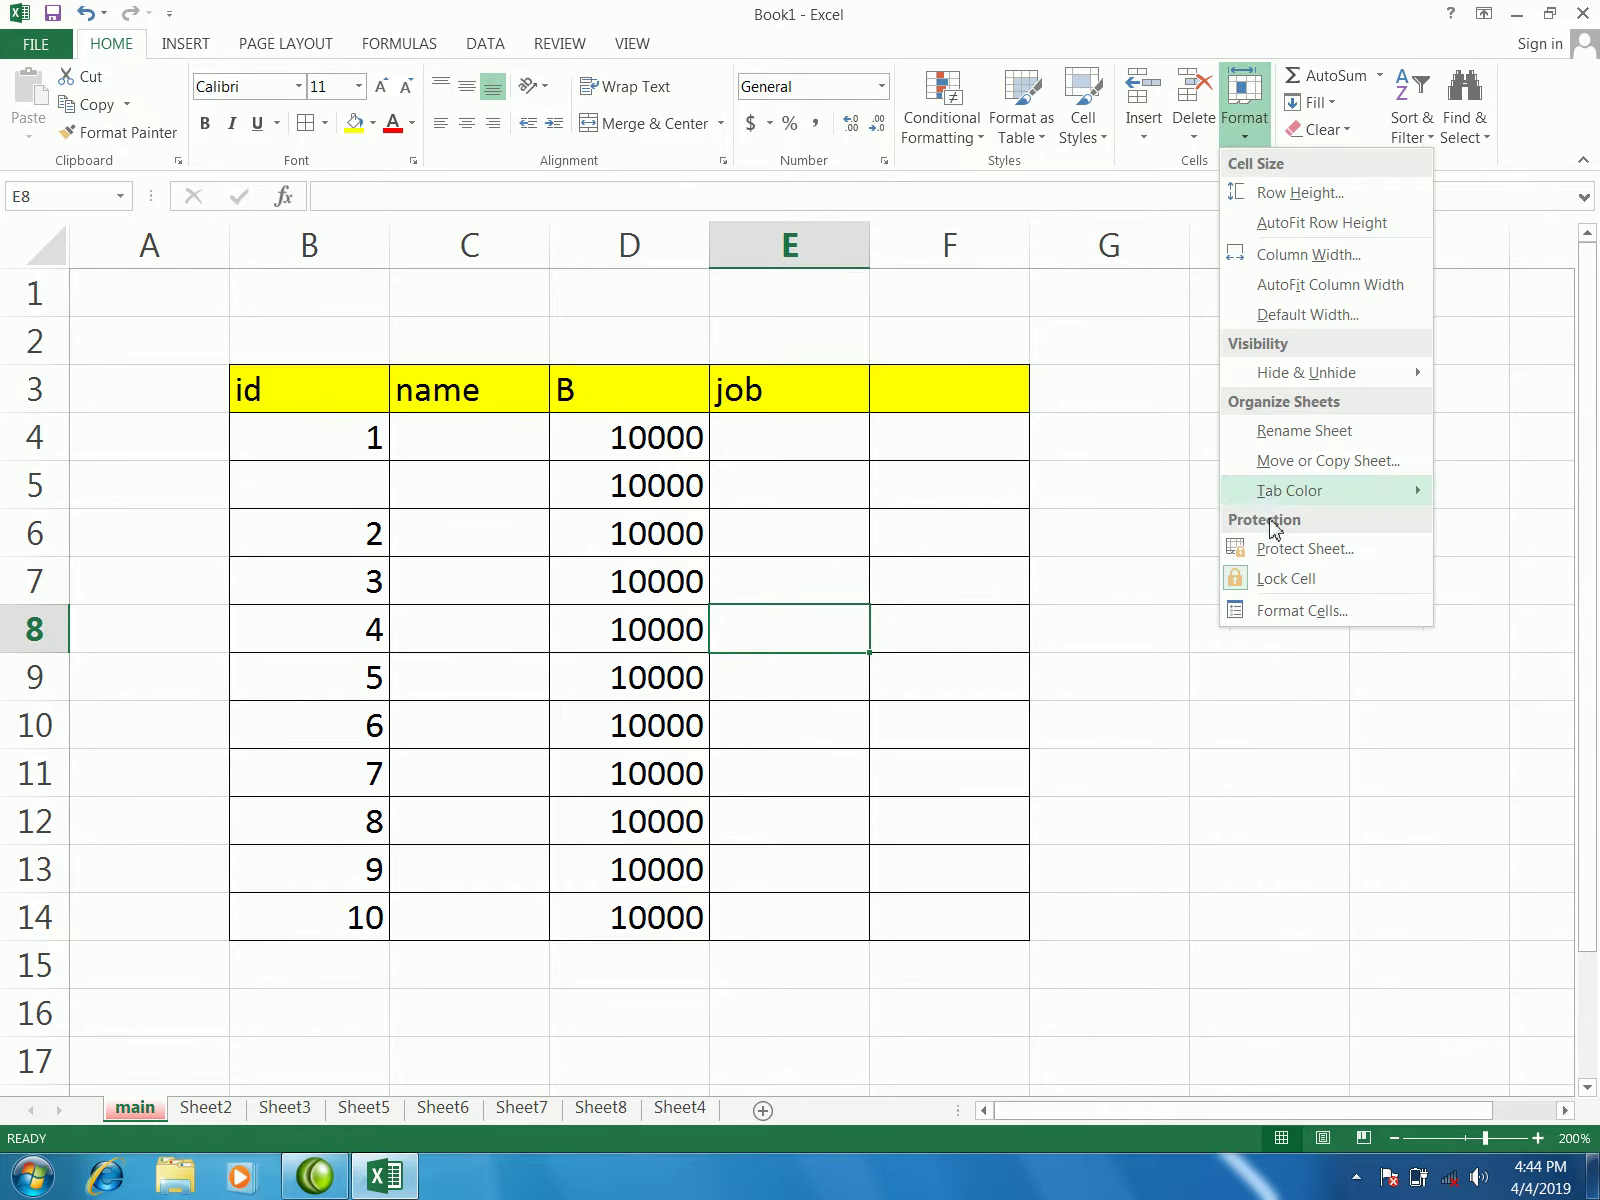
left_click(1298, 548)
mouse_move(879, 100)
left_mouse_down()
mouse_move(936, 160)
mouse_move(925, 190)
mouse_move(953, 190)
left_mouse_up()
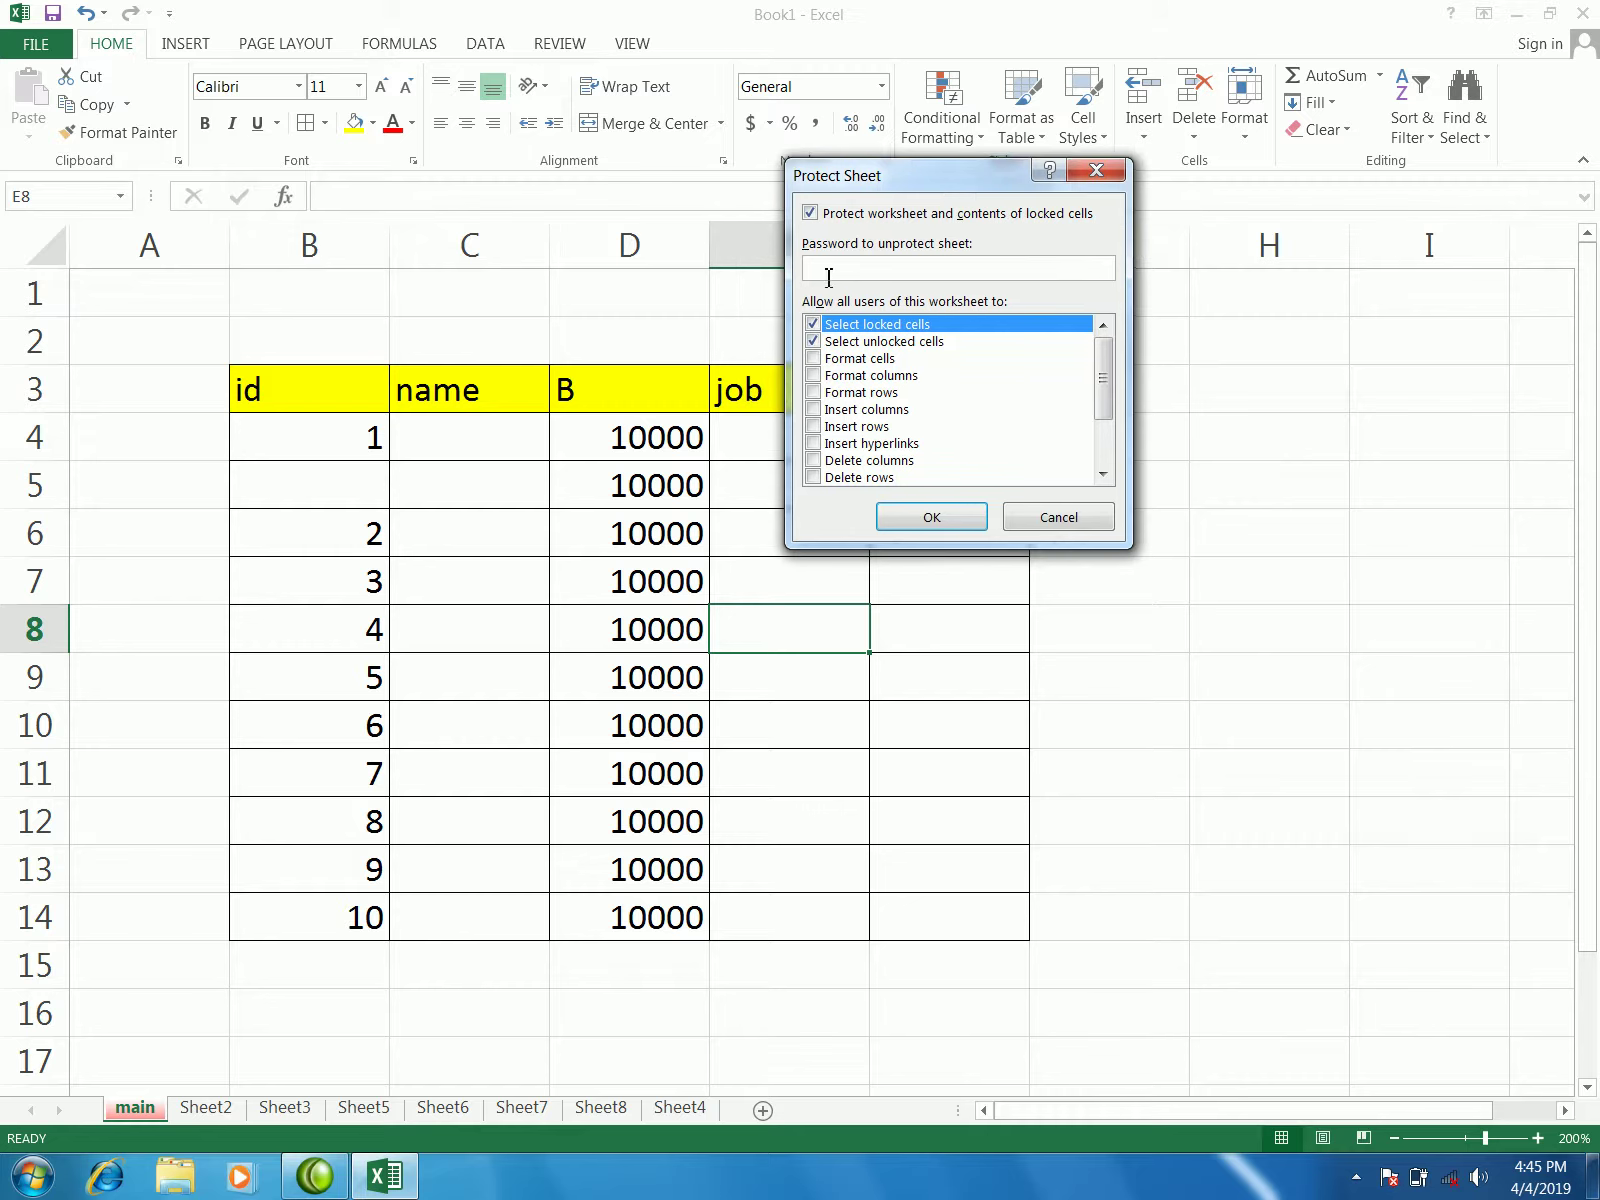
left_click(932, 517)
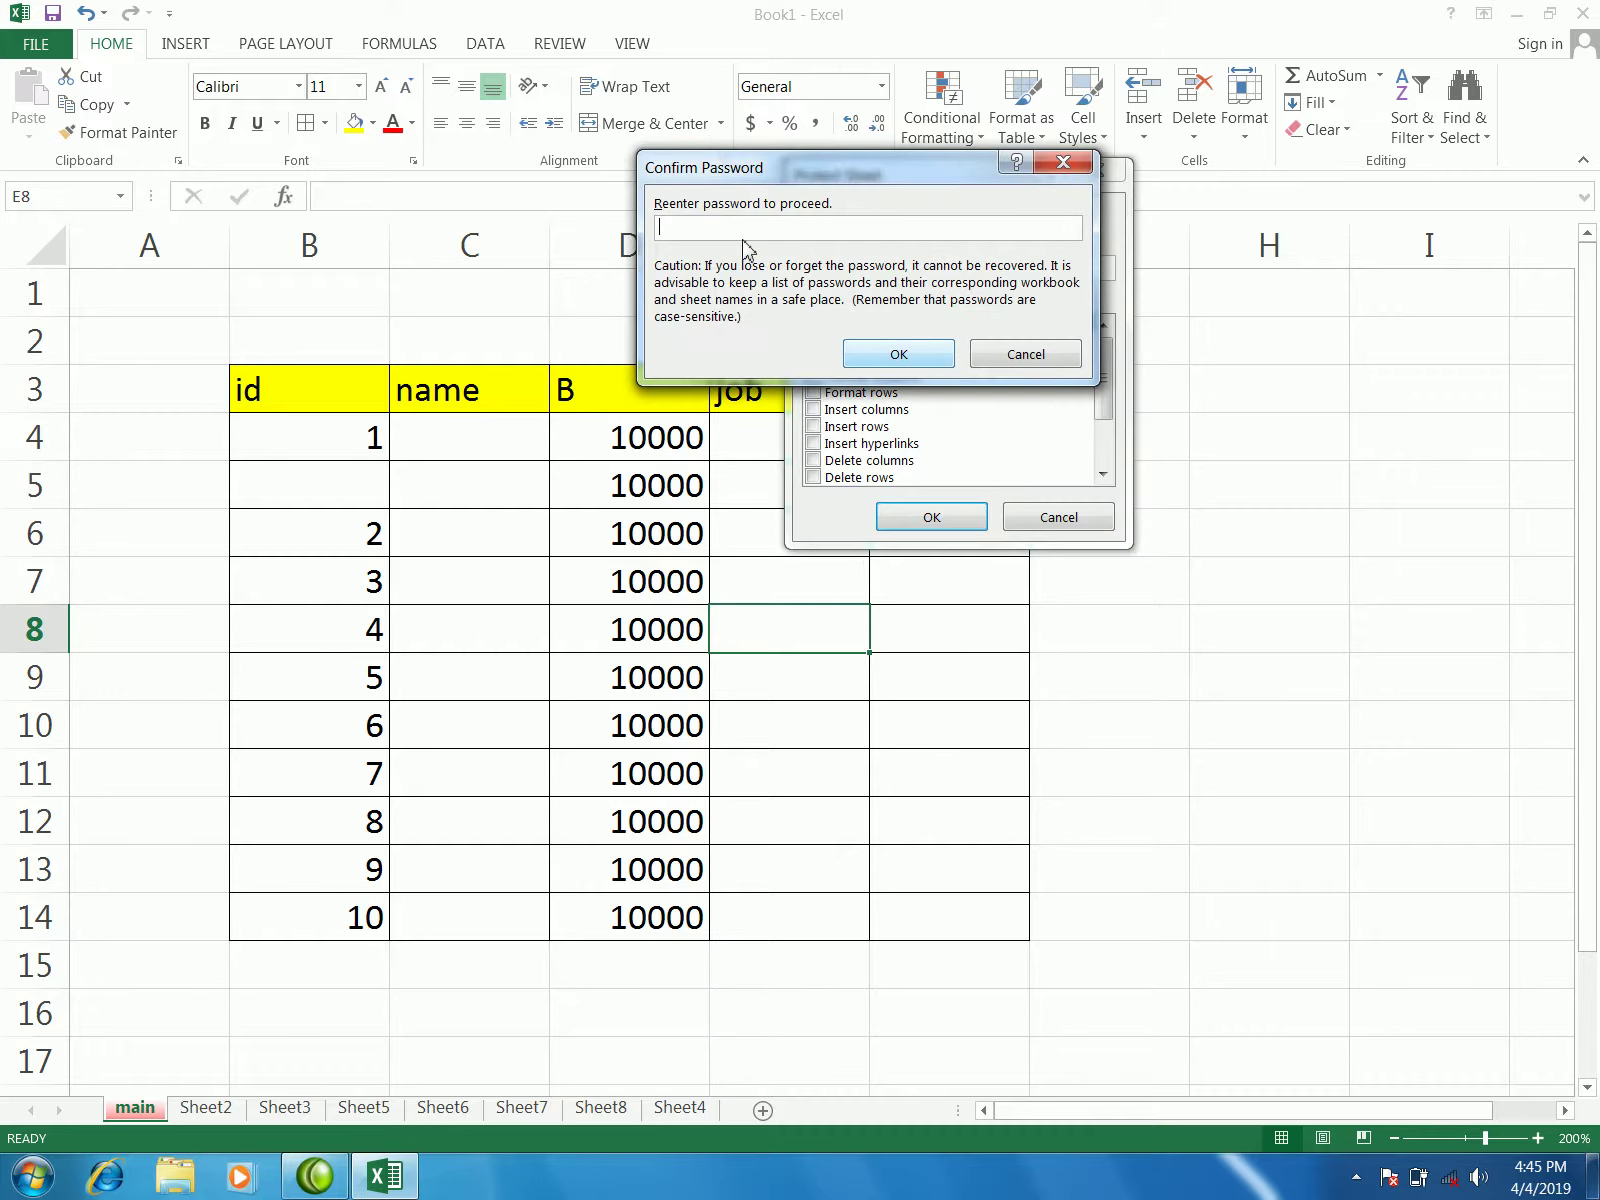
left_click(918, 366)
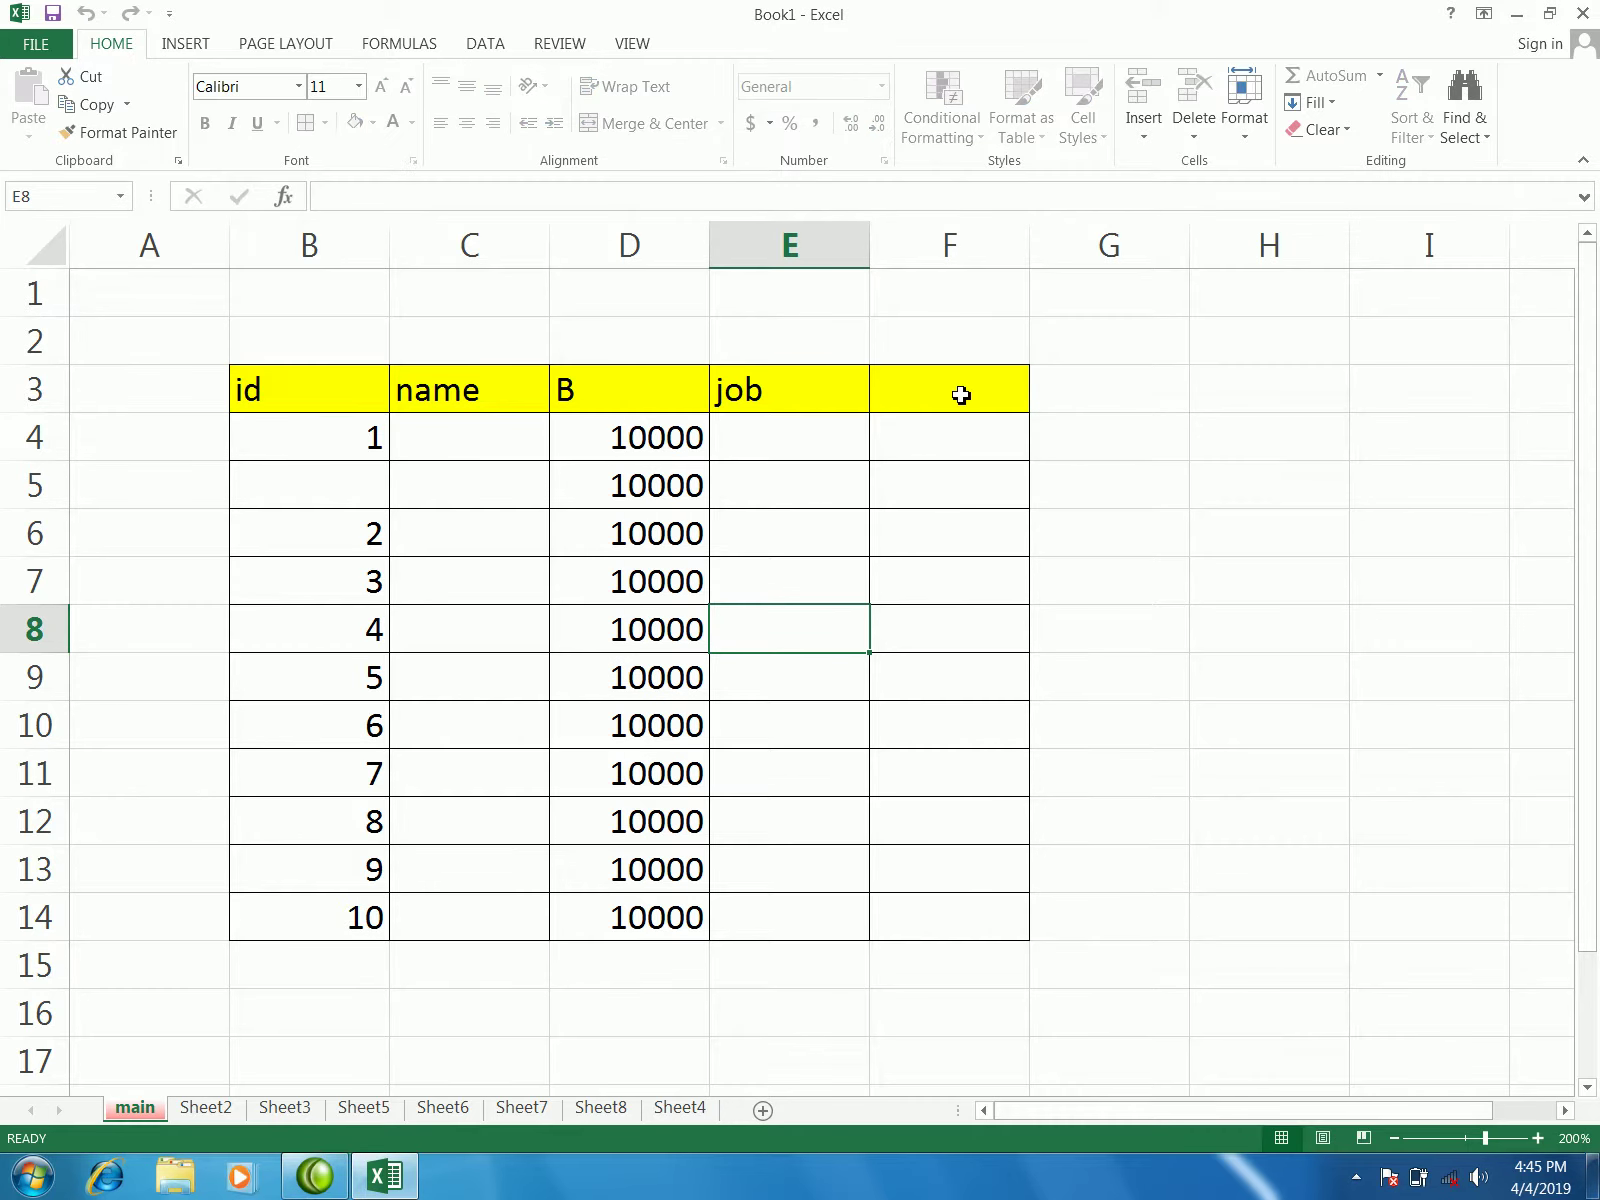
left_click(940, 436)
key("Tab")
left_click(1084, 408)
double_click(1084, 410)
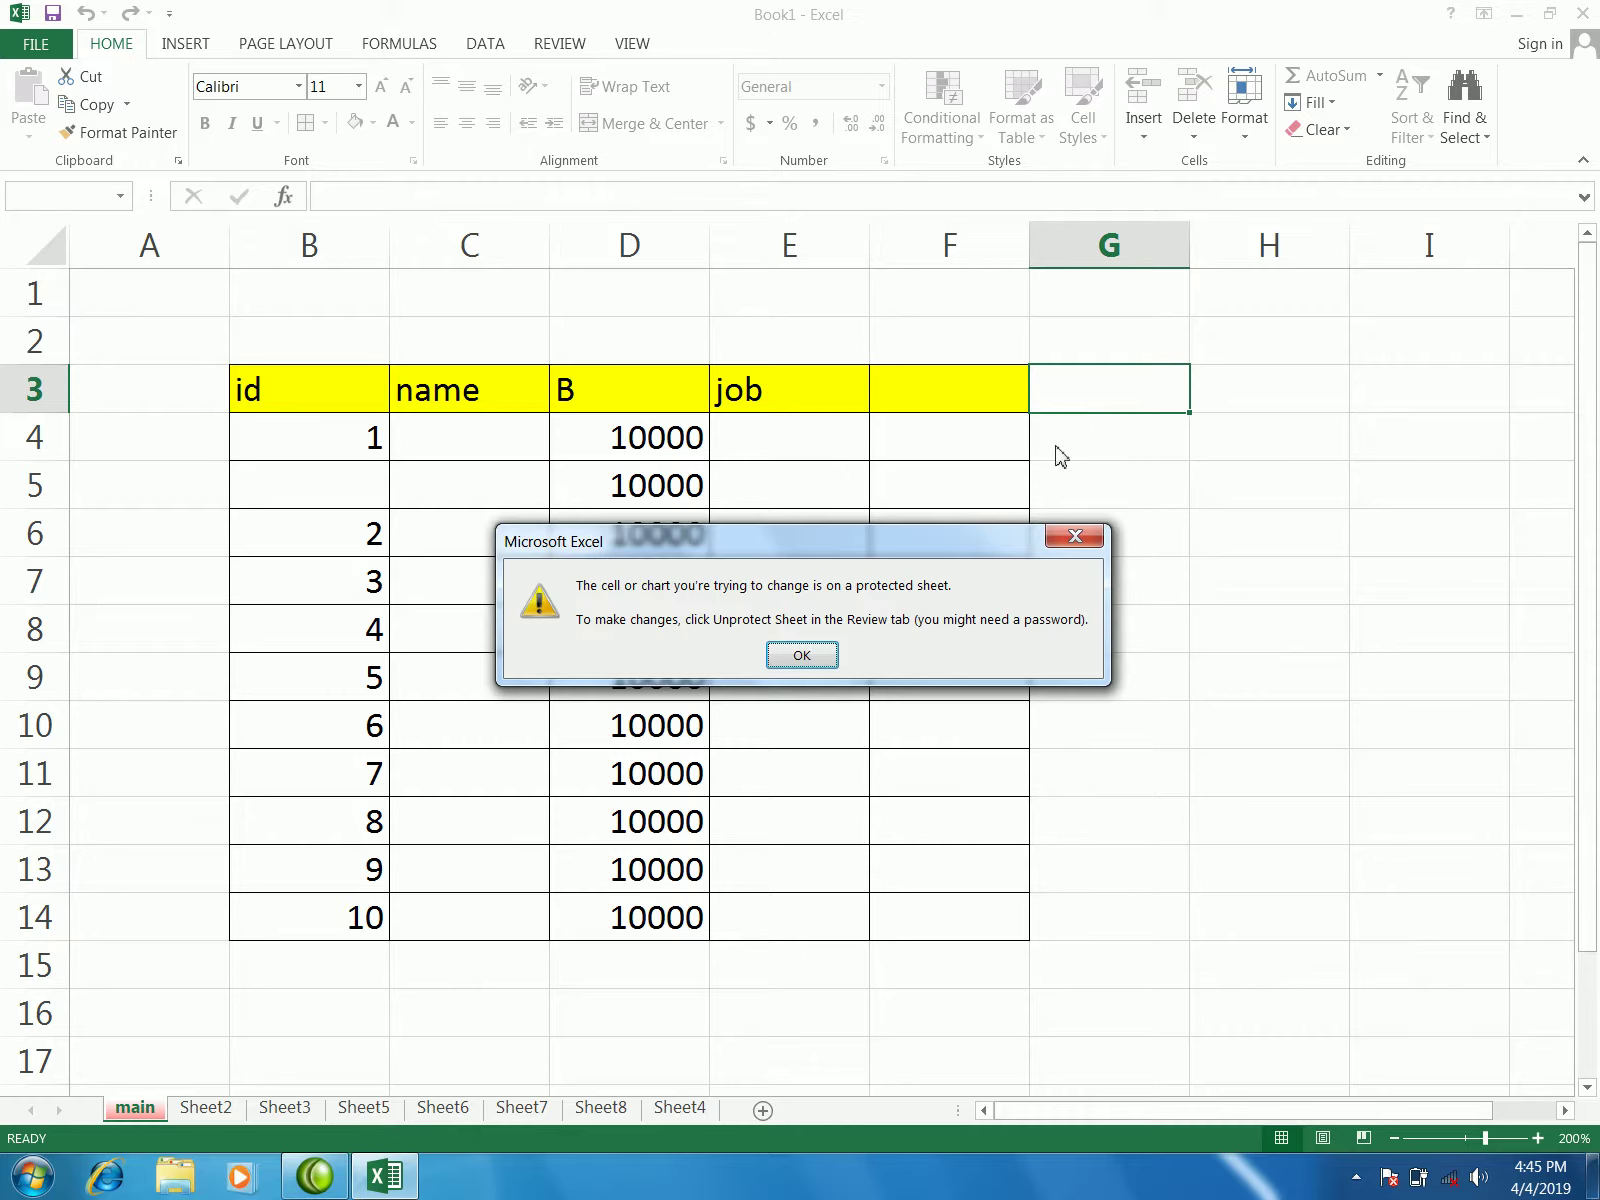
left_click_drag(989, 539, 999, 434)
left_click(815, 550)
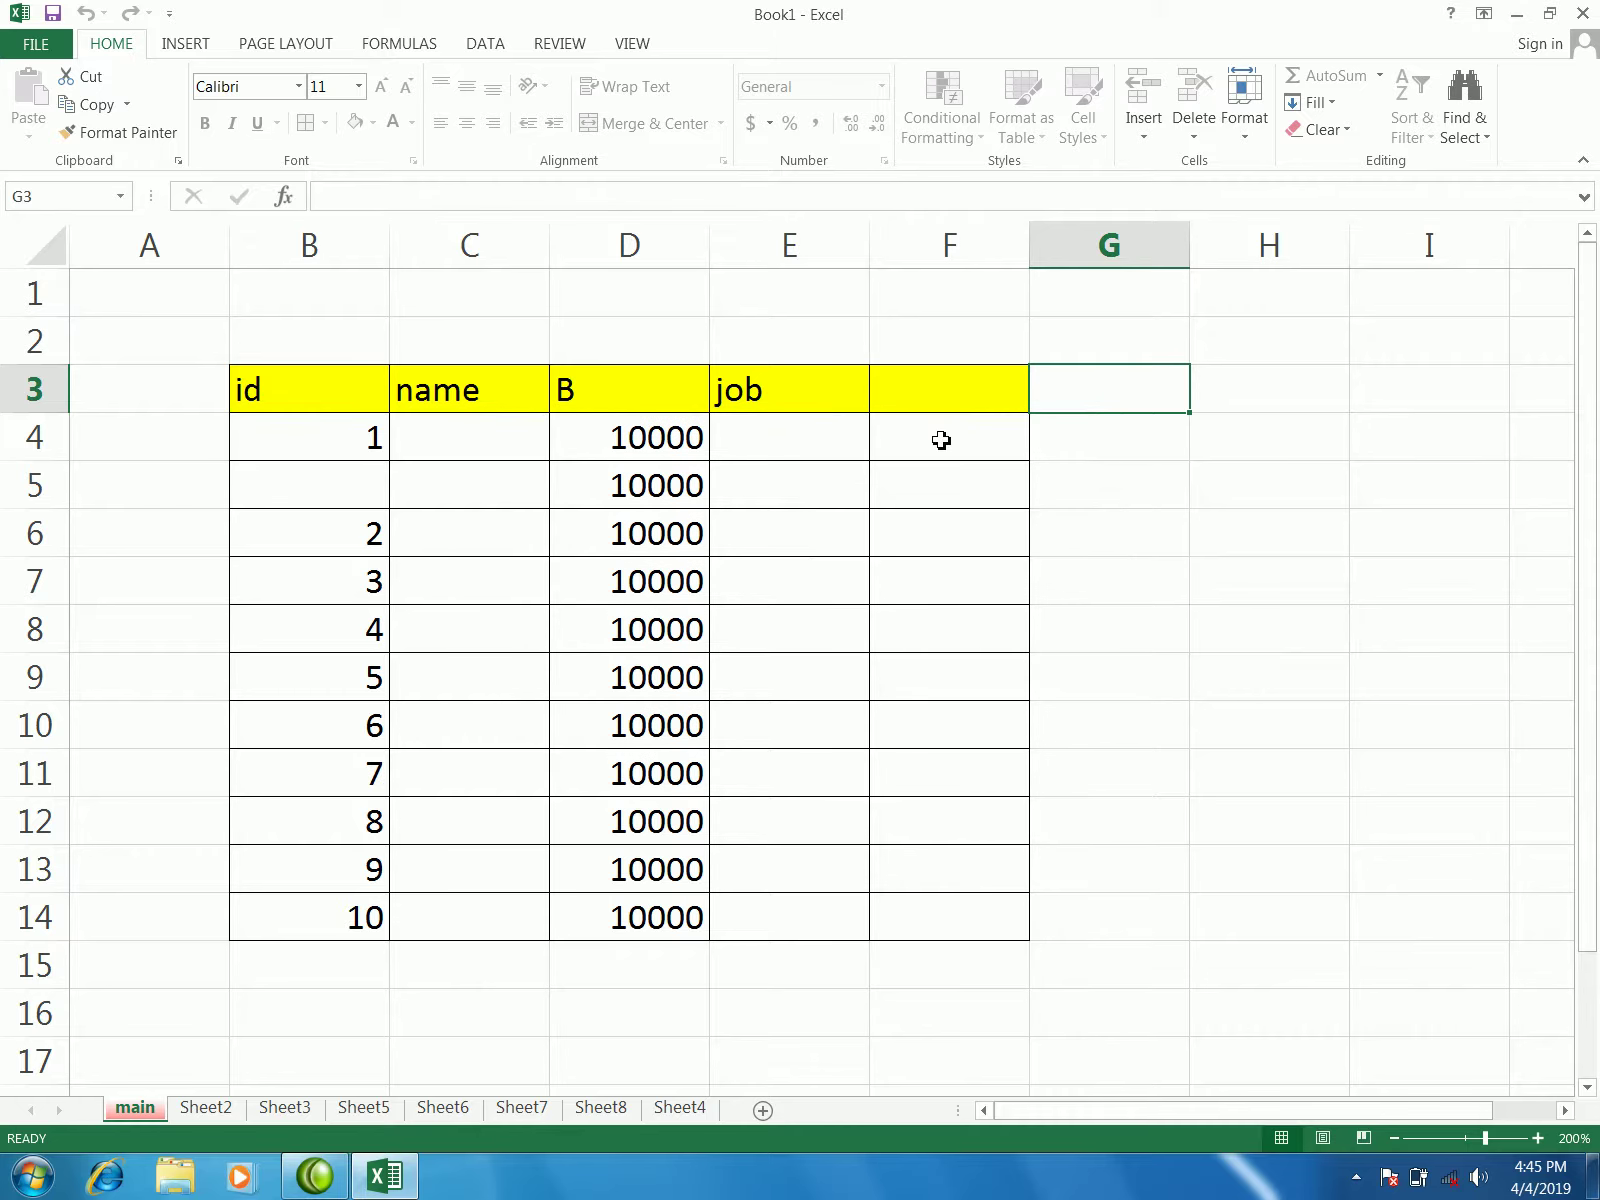
left_click(941, 440)
left_click(1128, 484)
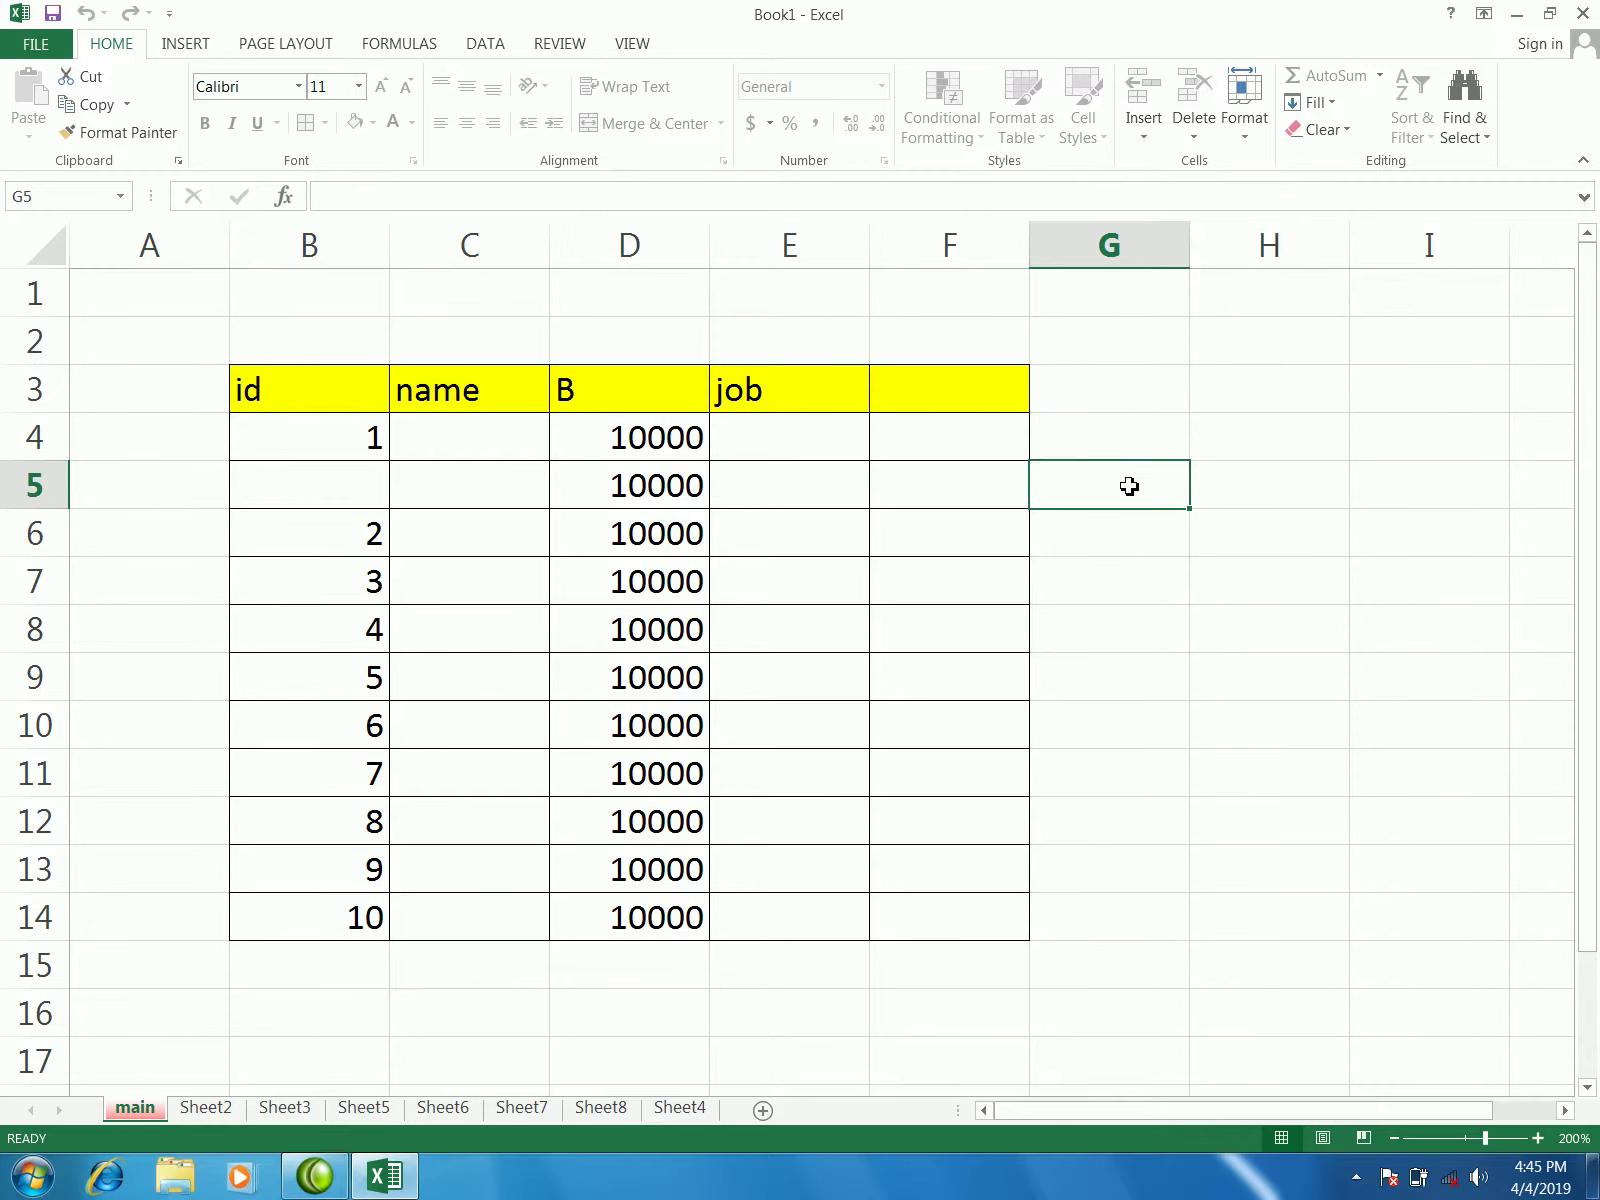
double_click(1131, 492)
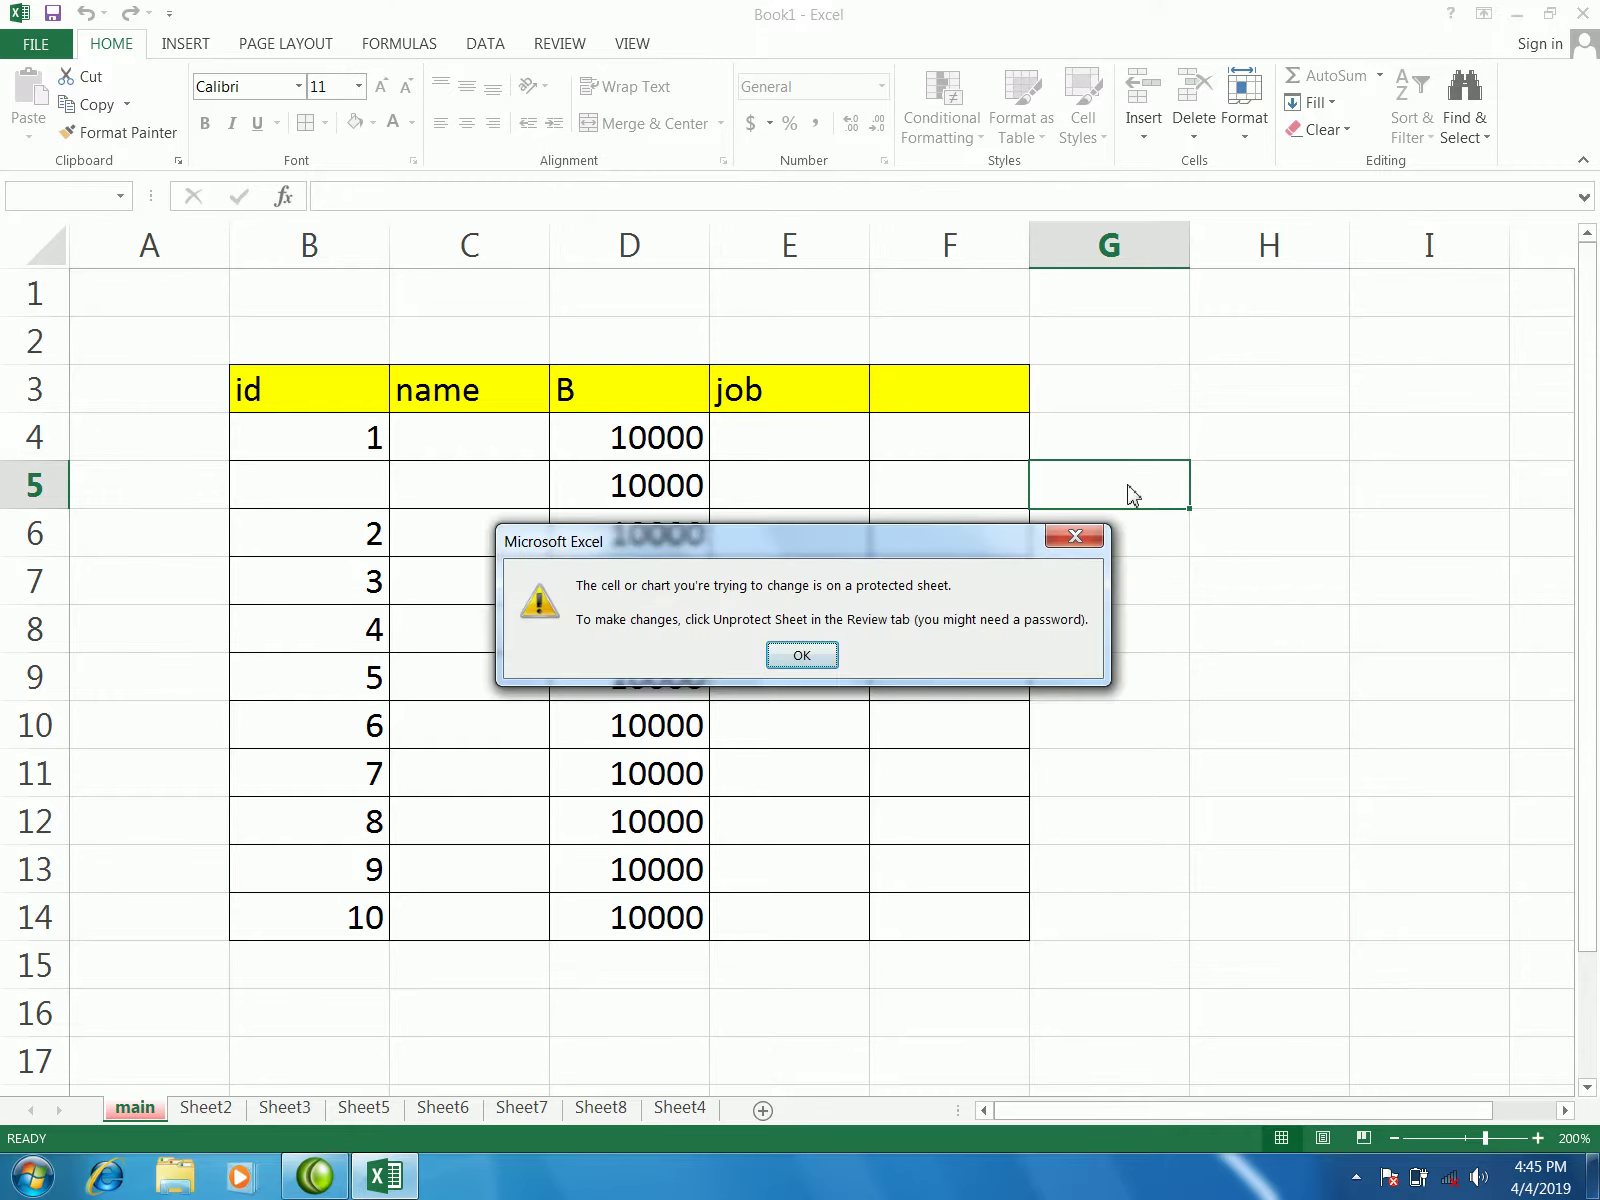
left_click(810, 662)
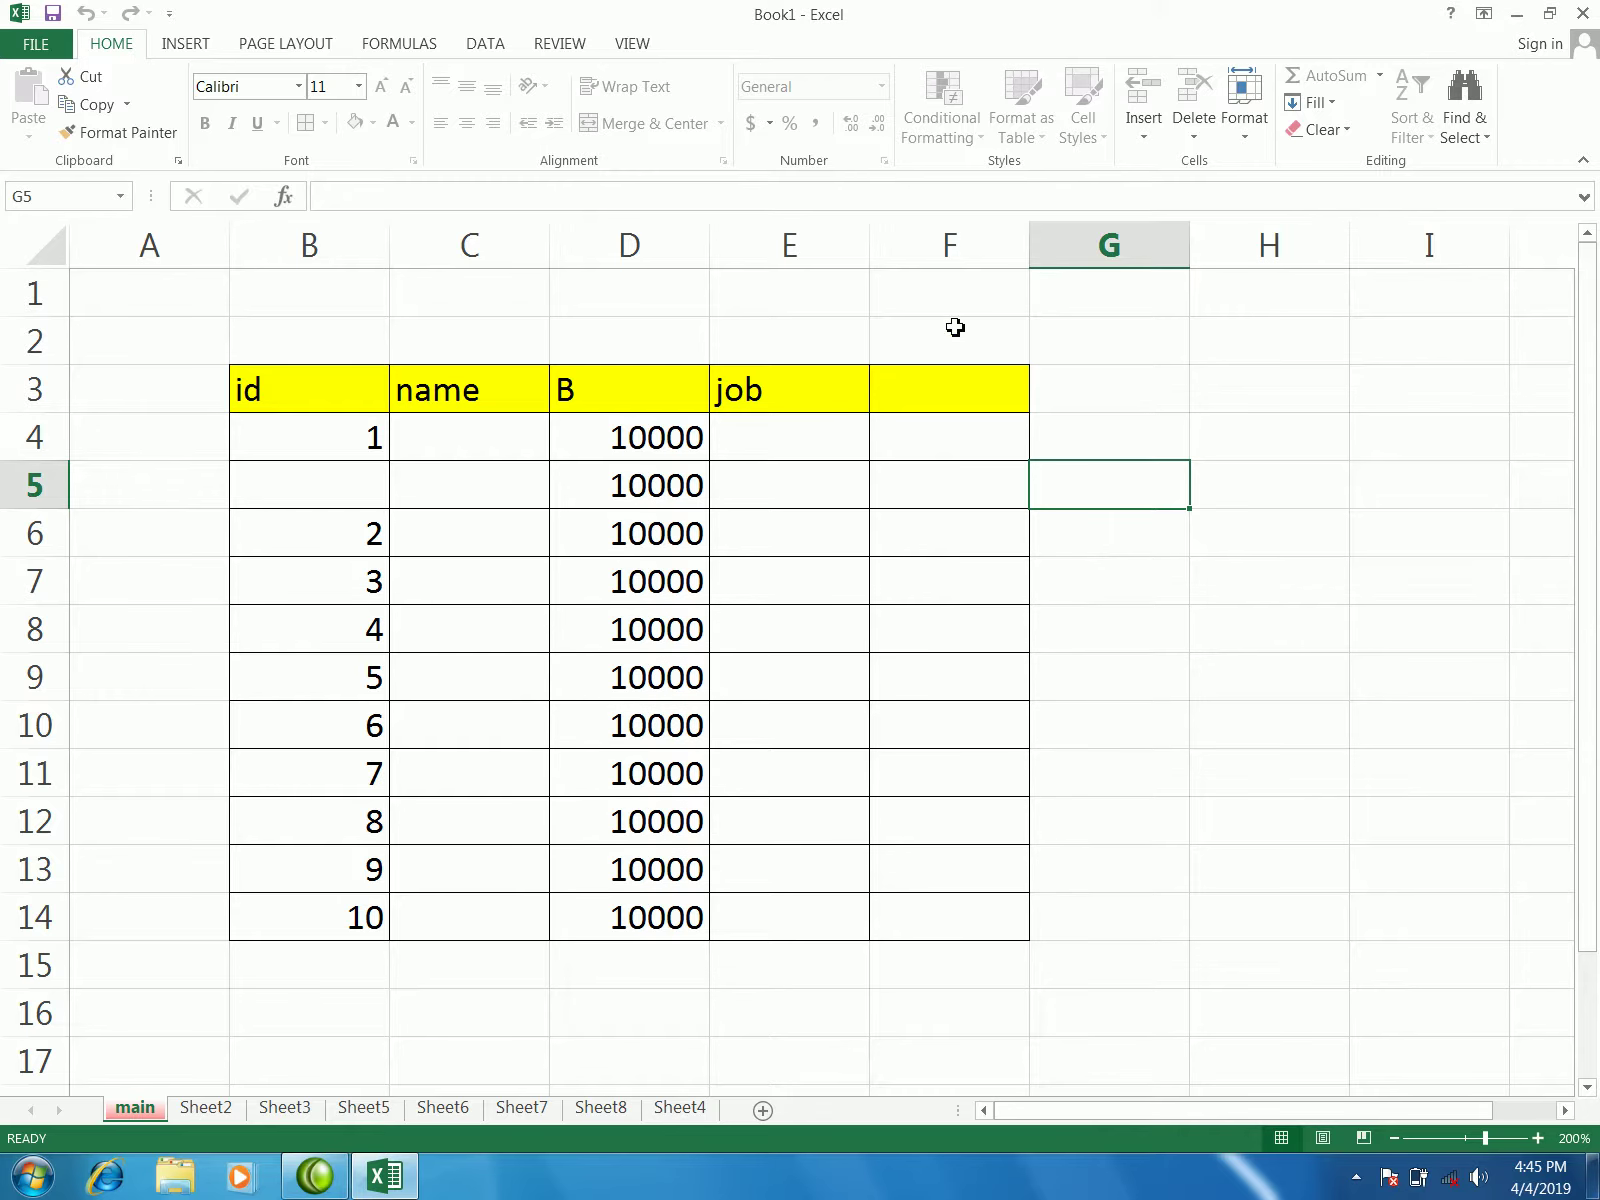
left_click(1093, 404)
left_click(961, 357)
left_click(1085, 354)
left_click(975, 355)
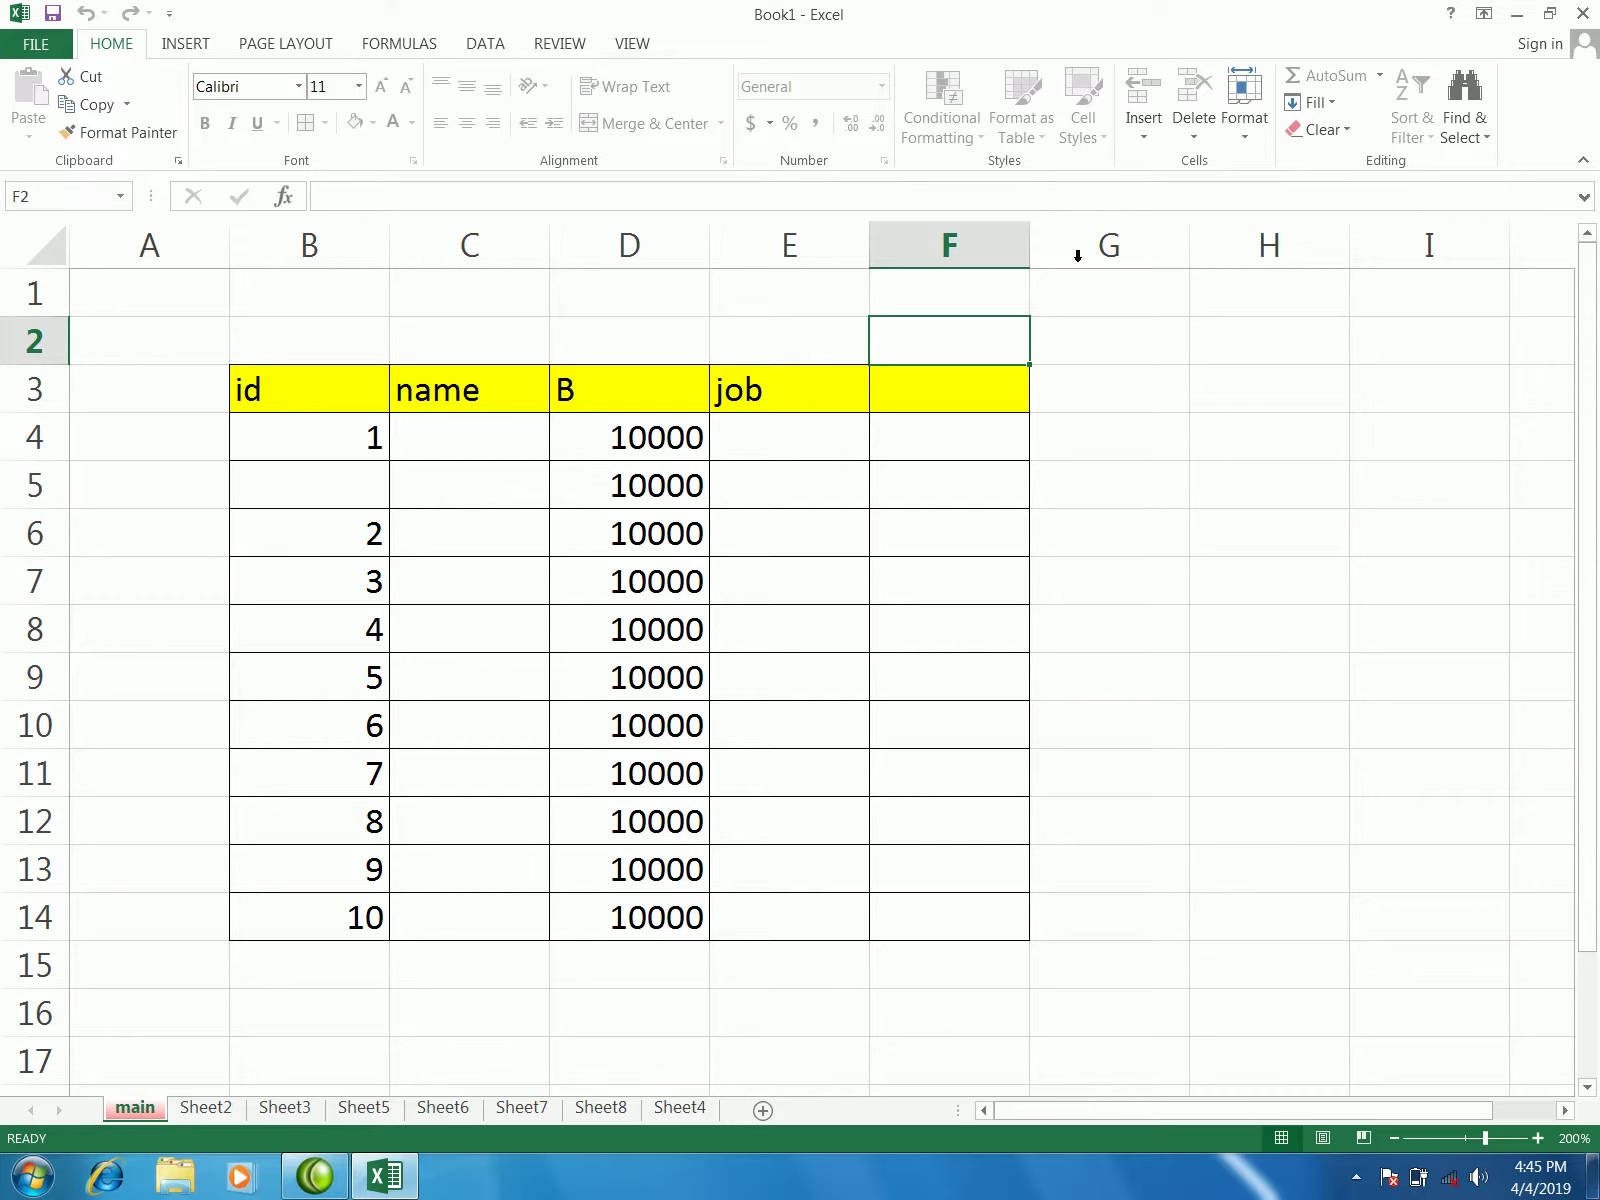
Step: Unprotect the main sheet by entering its password
left_click(1239, 140)
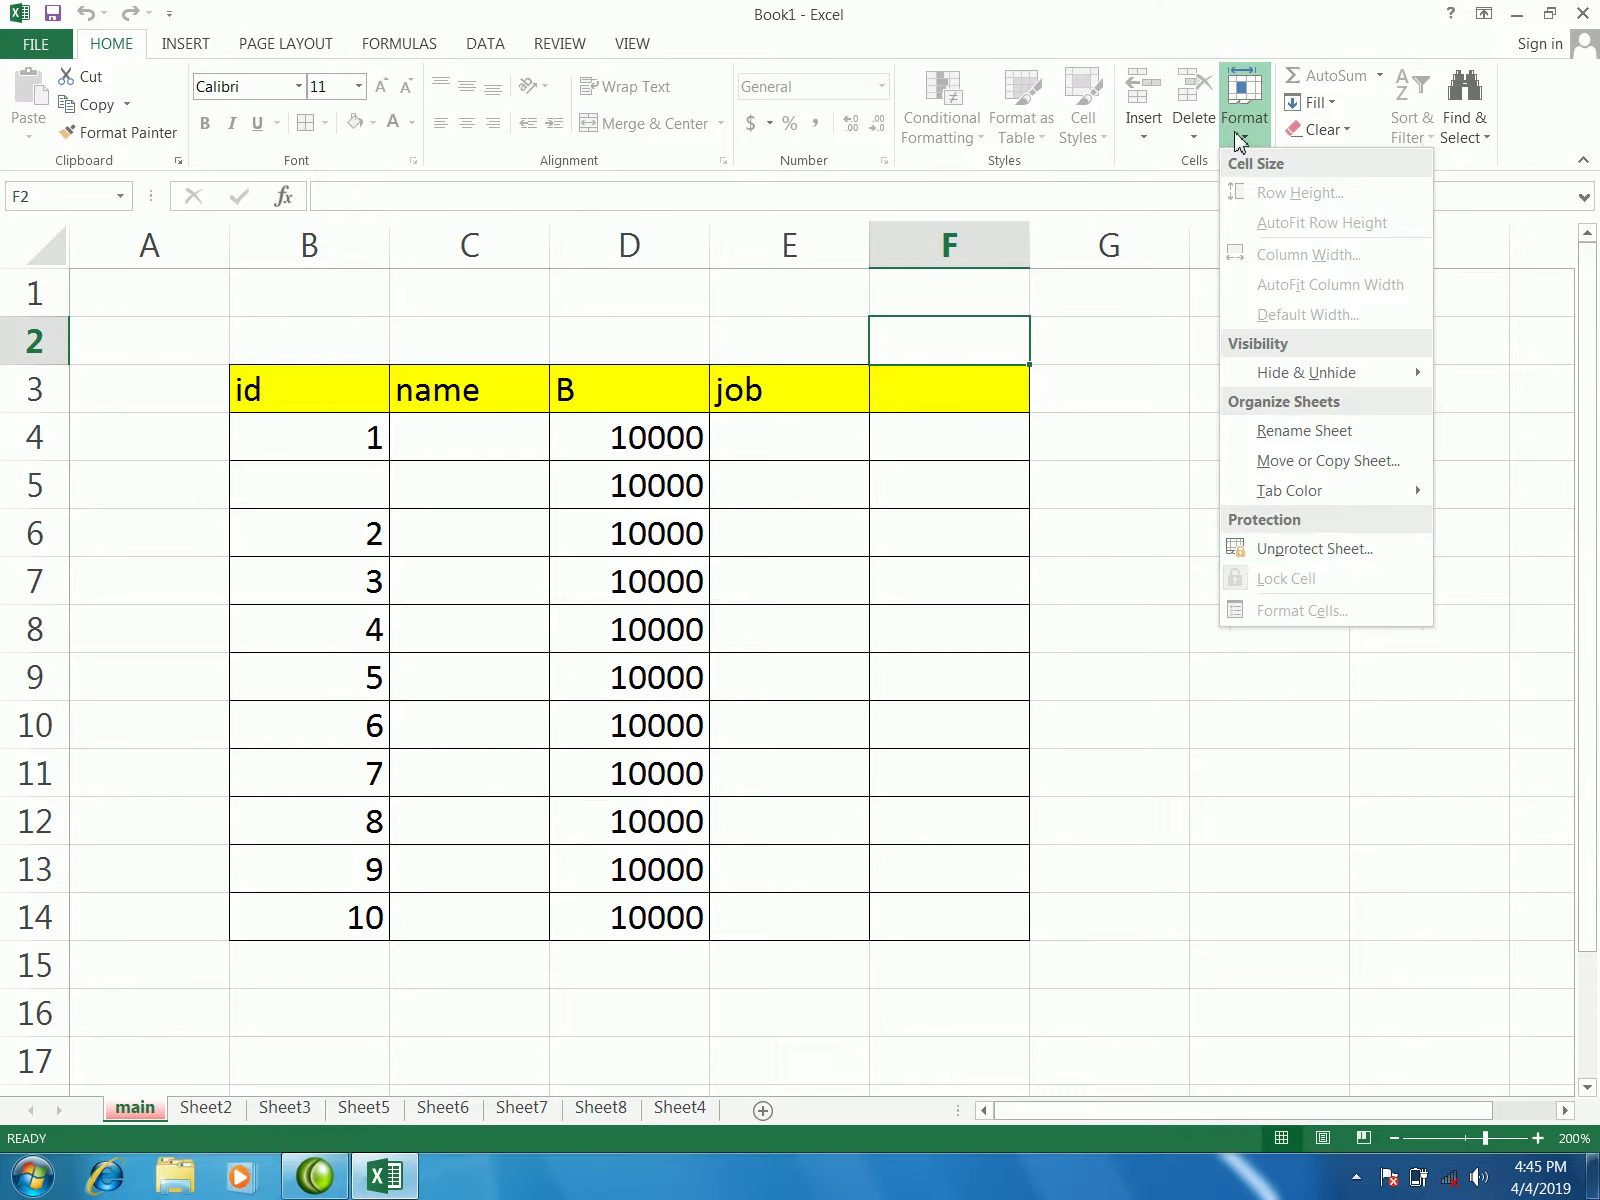
left_click(1314, 548)
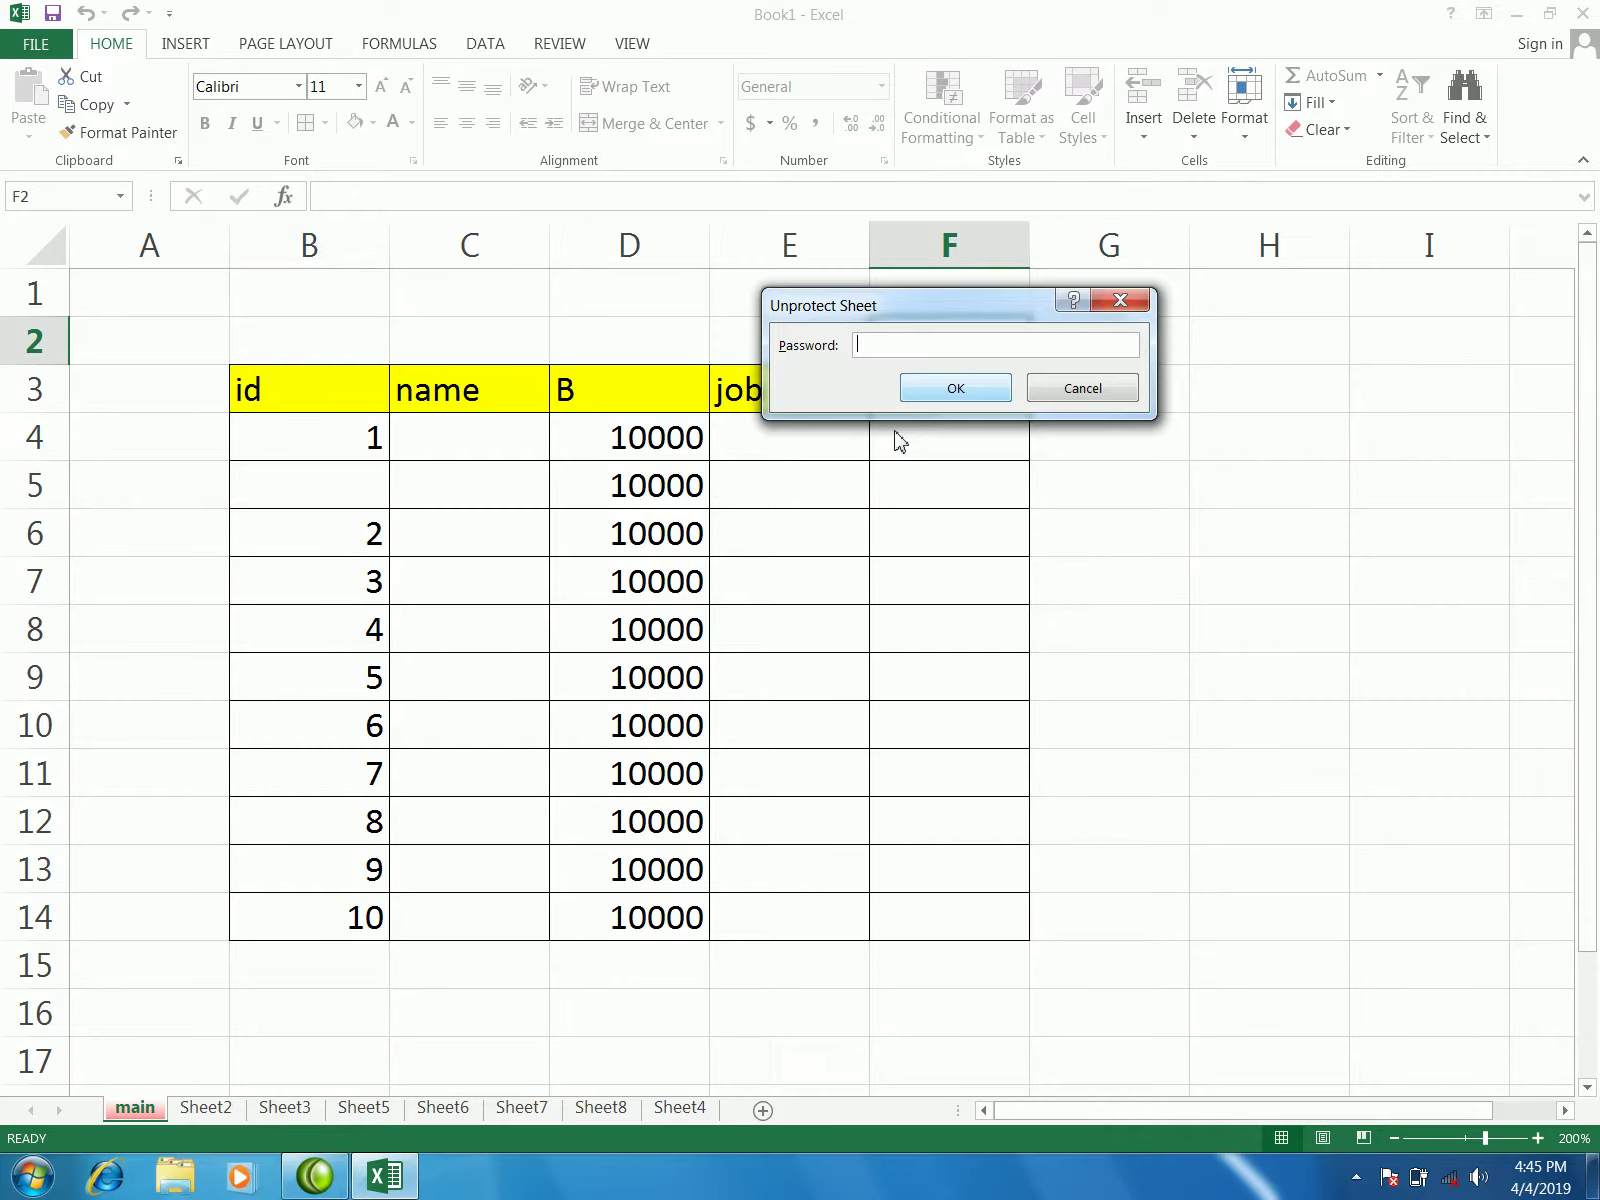
left_click(985, 403)
Step: Enter 'fdfdfd' in cell G4 to confirm the sheet is editable, then select G2 and F2
left_click(1109, 432)
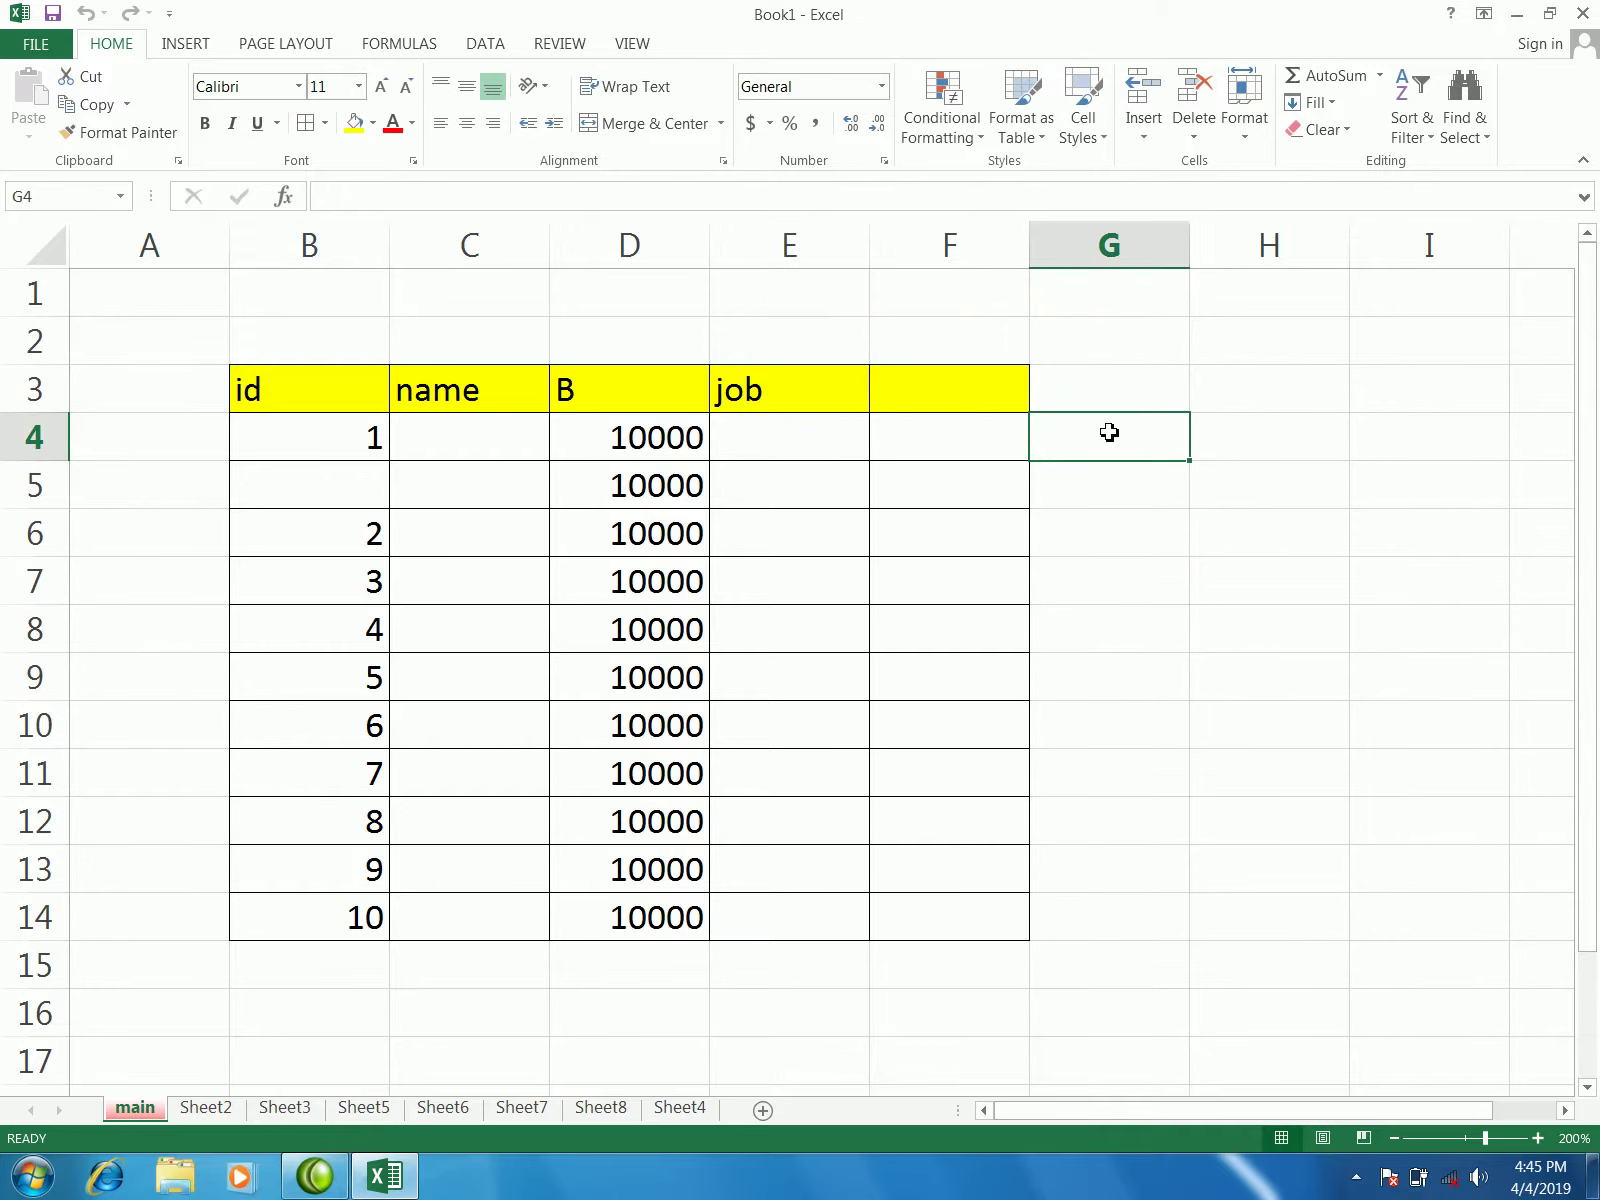
type("fdfdfd")
left_click(1178, 536)
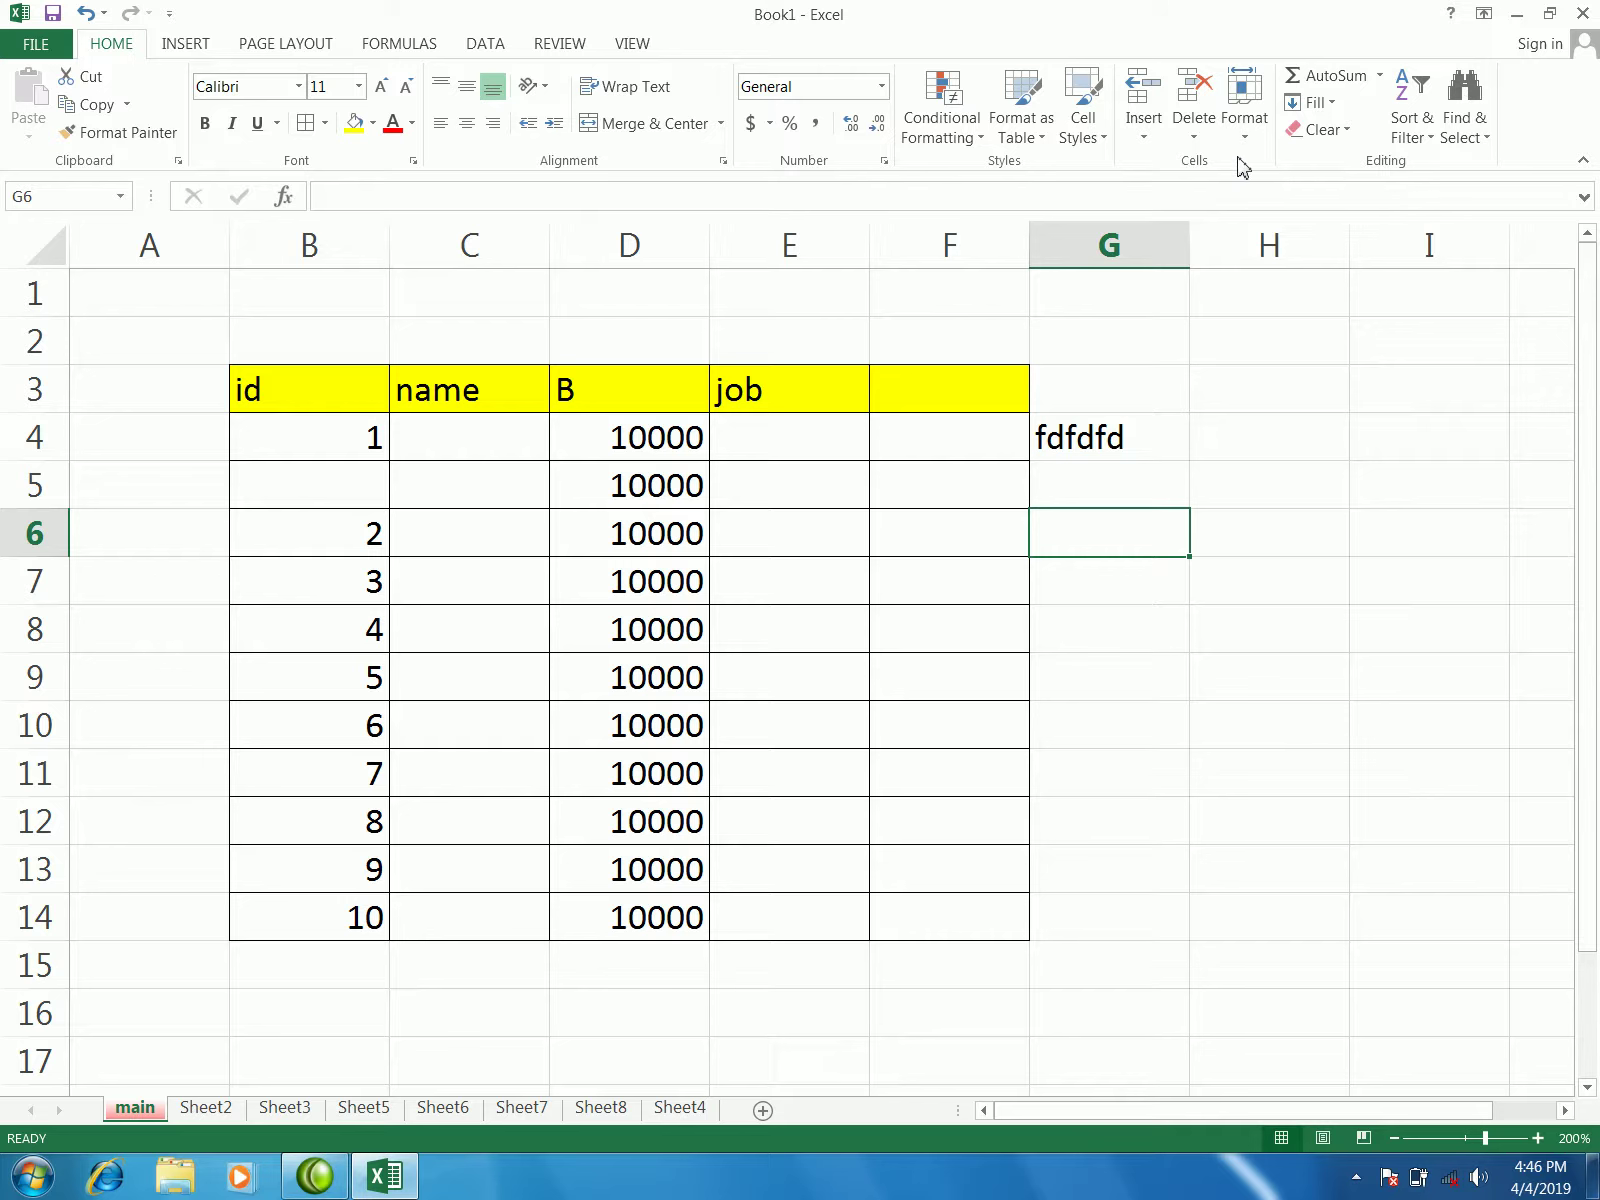
left_click(1135, 349)
left_click(975, 348)
left_click(1114, 350)
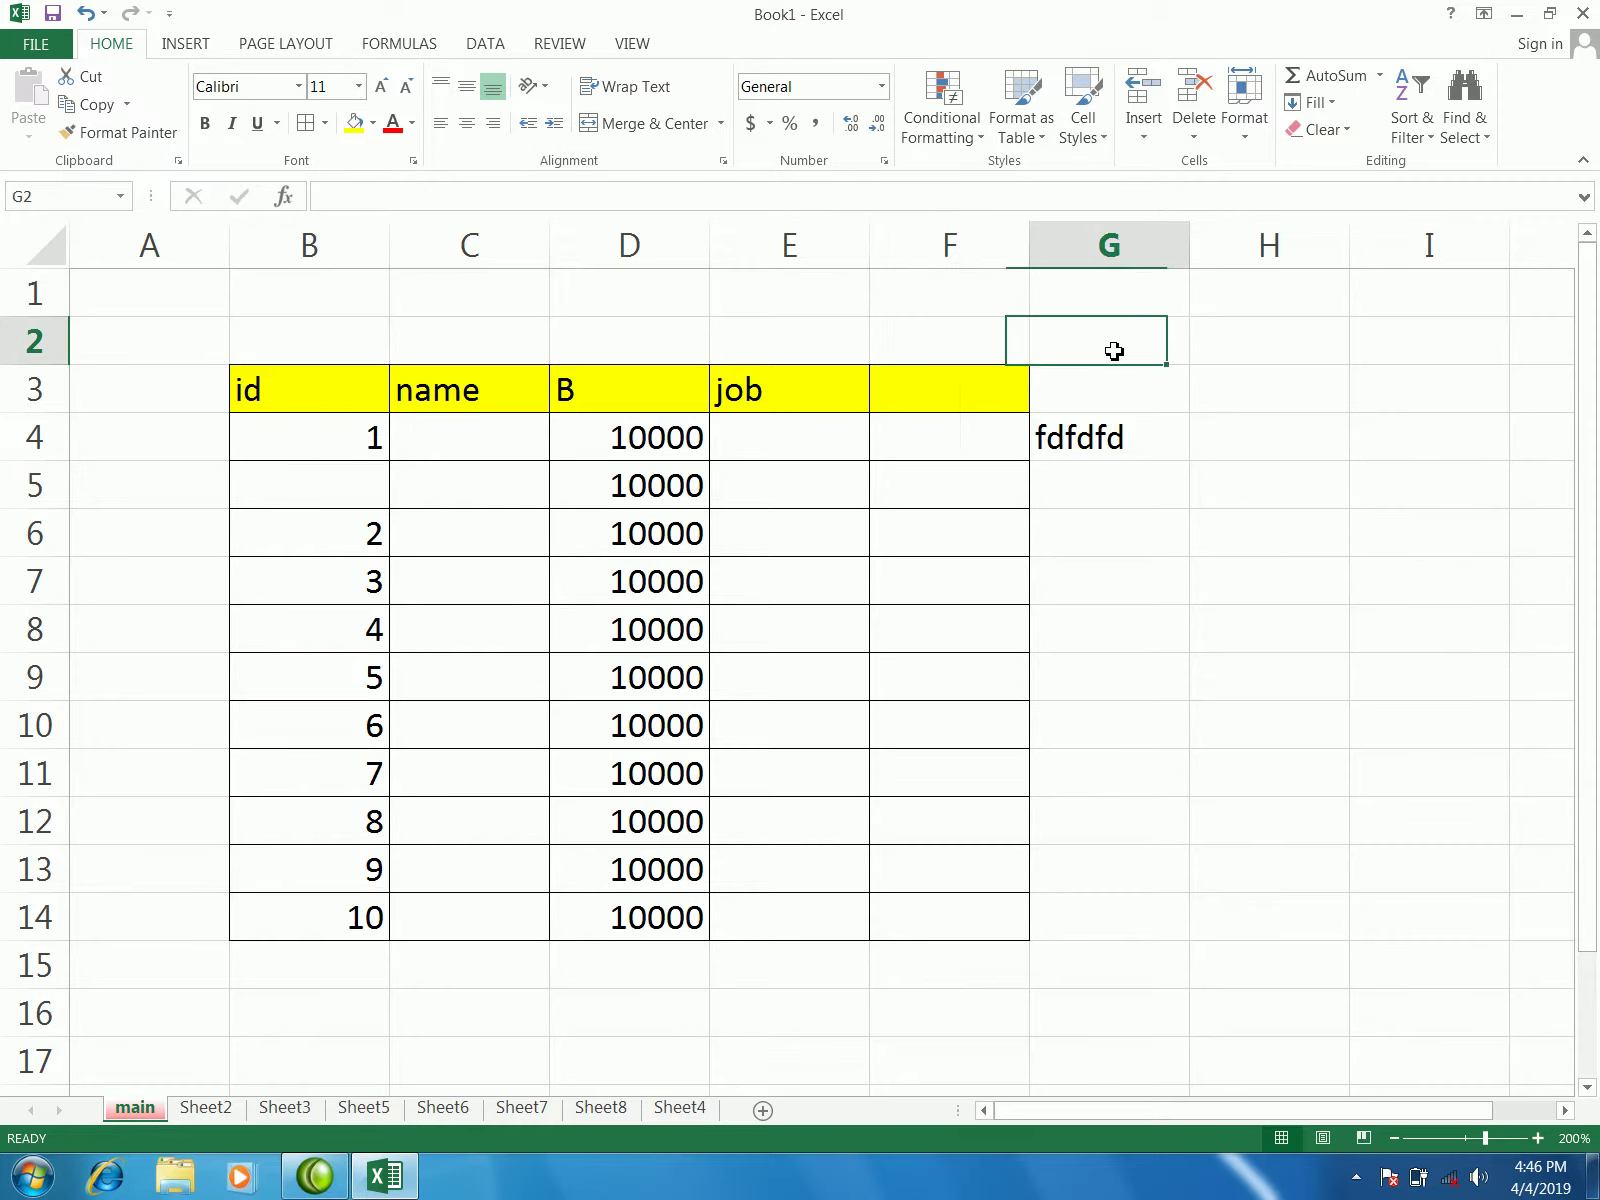